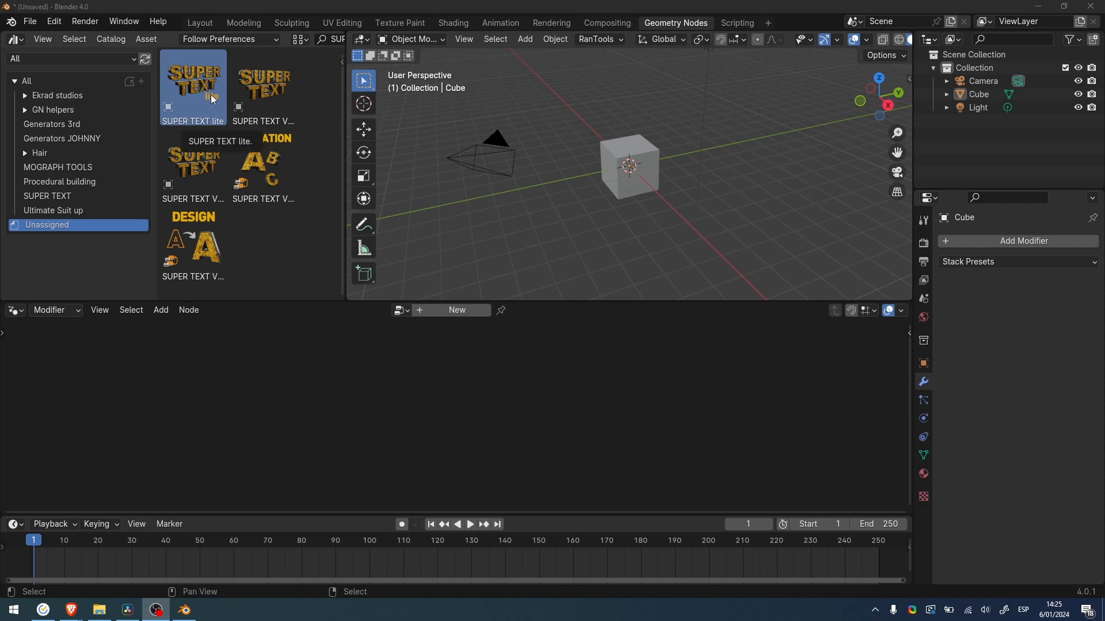
# - Look over the SUPER TEXT lite, full-version, ANIMATION and DESIGN assets in the Unassigned catalog
pyautogui.click(254, 95)
pyautogui.click(201, 165)
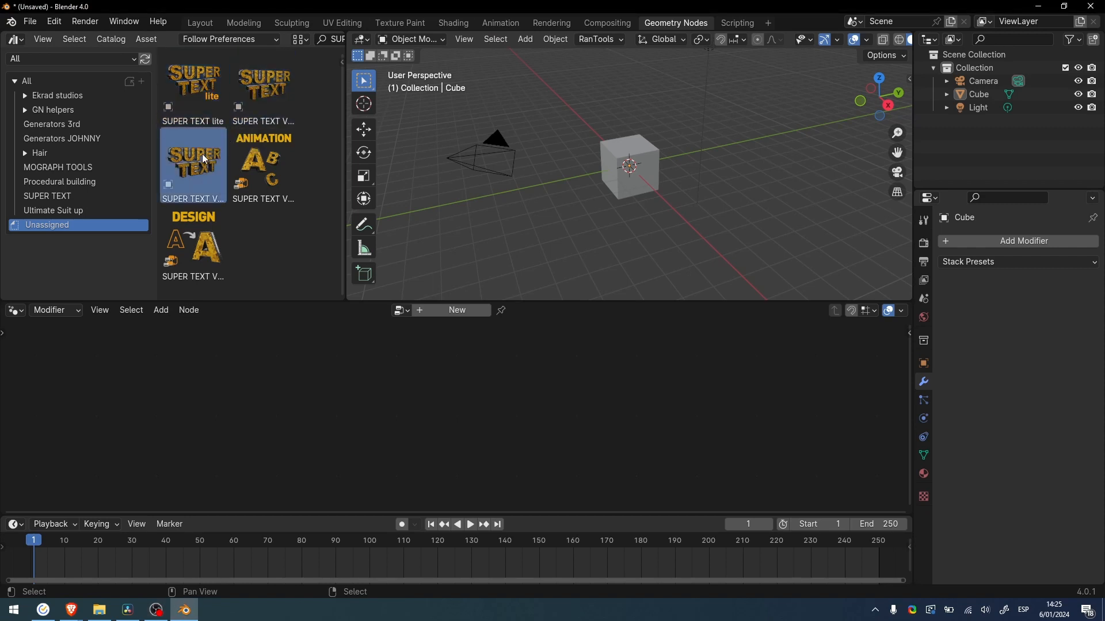
pyautogui.click(254, 102)
pyautogui.click(206, 160)
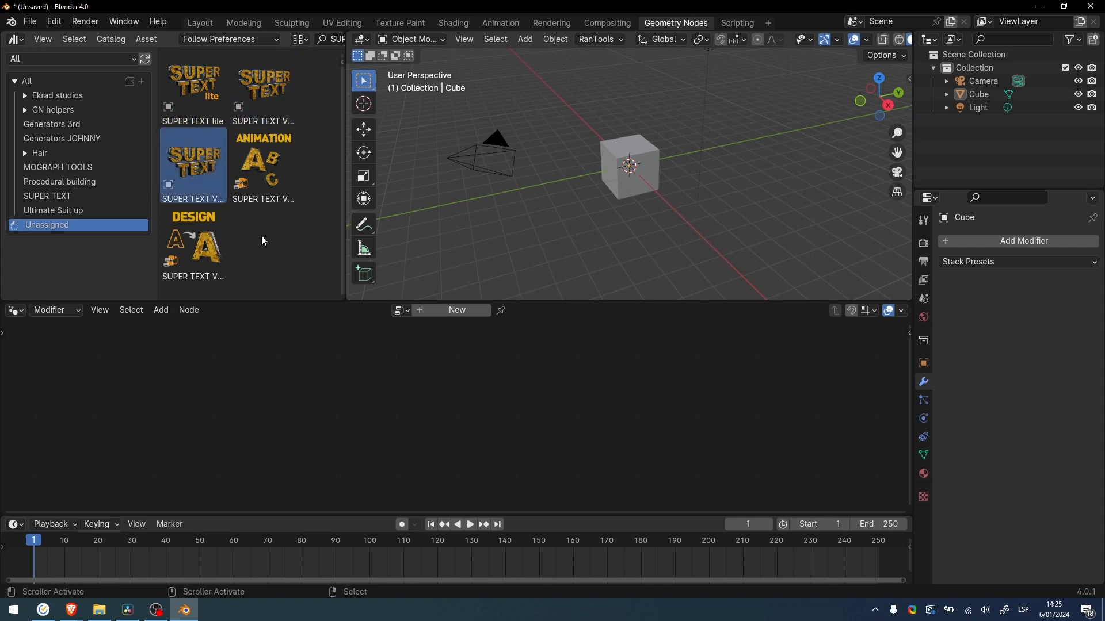
pyautogui.click(261, 173)
pyautogui.click(204, 246)
pyautogui.click(247, 188)
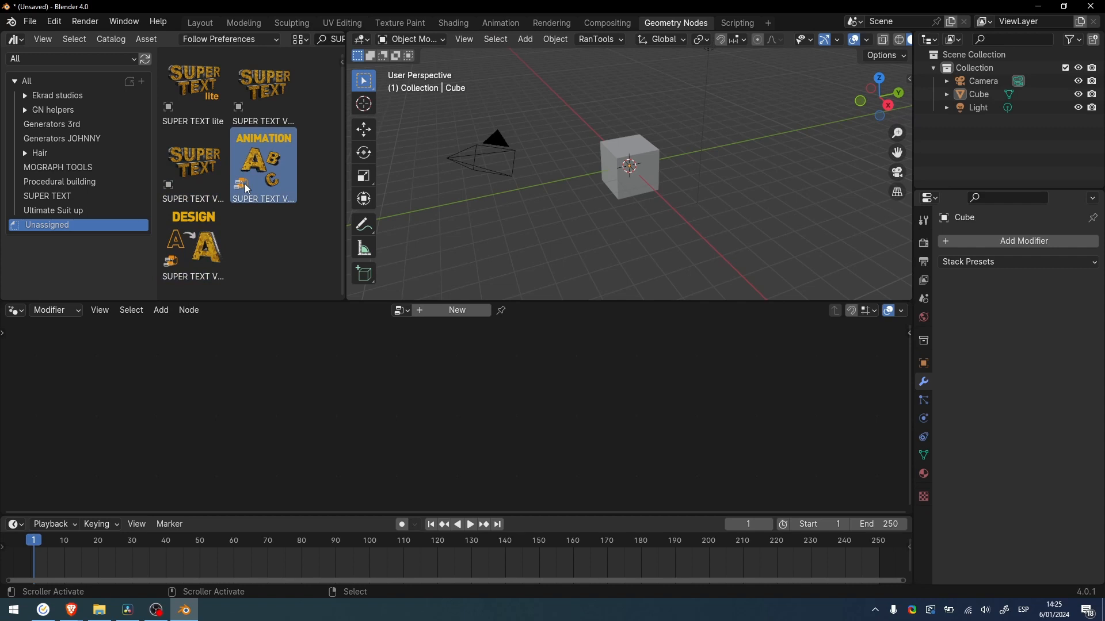
pyautogui.click(201, 102)
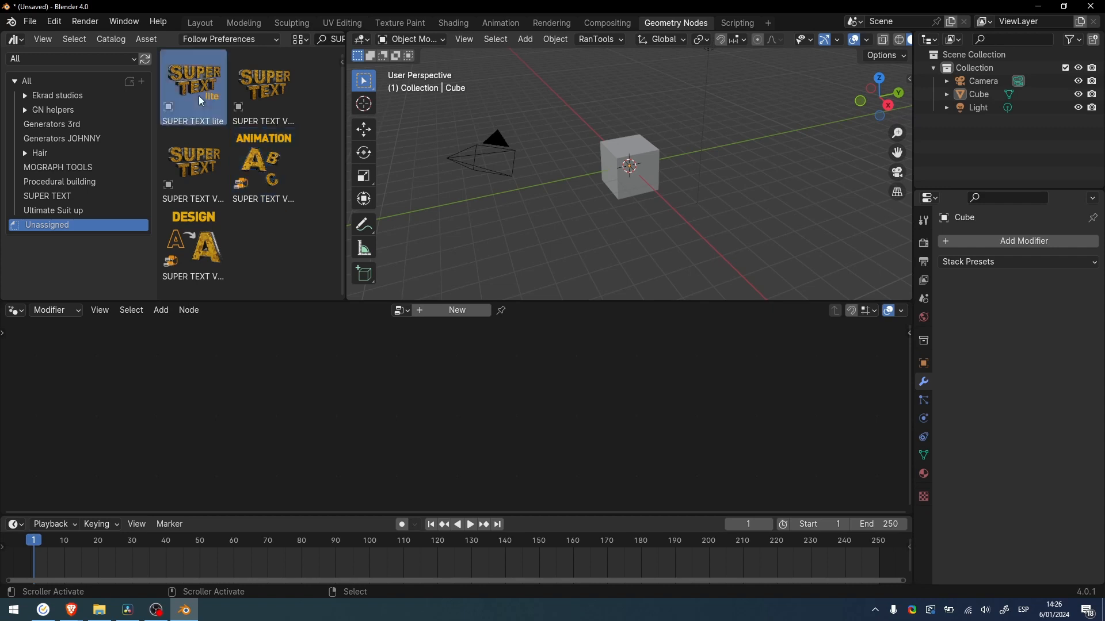
pyautogui.click(264, 86)
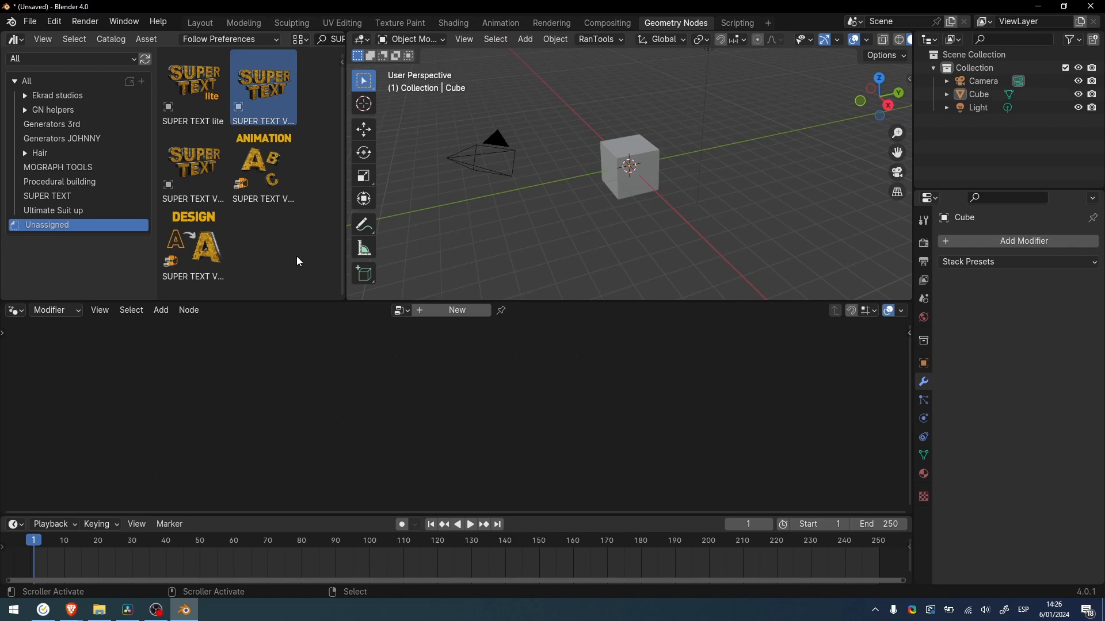
pyautogui.click(297, 257)
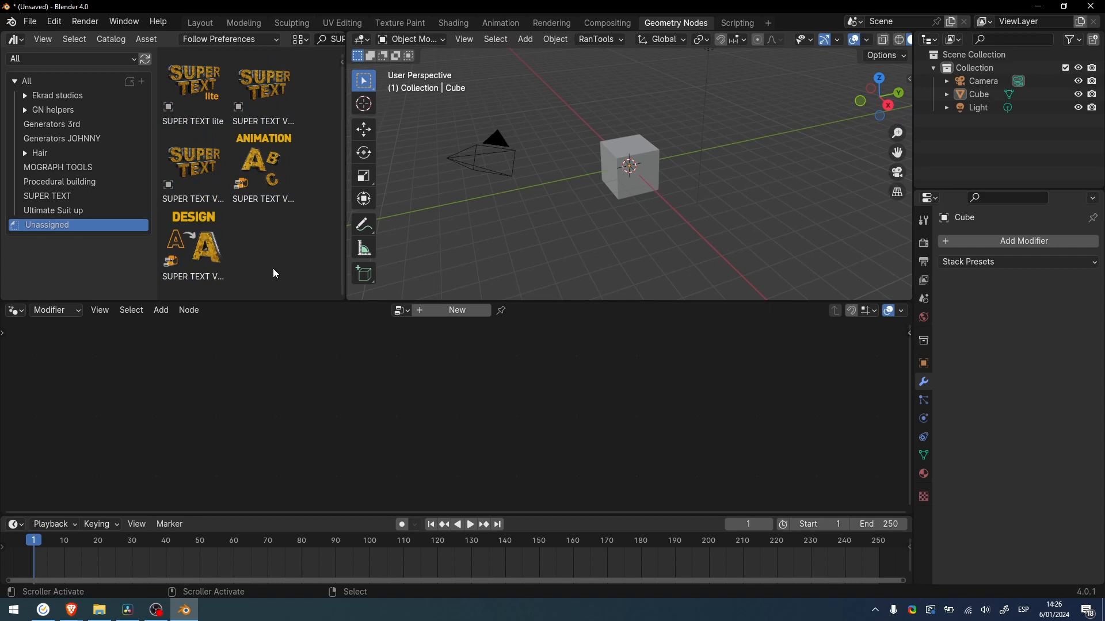
# - Open the Blender Preferences and check the editor type choices for the asset browser area
pyautogui.click(54, 22)
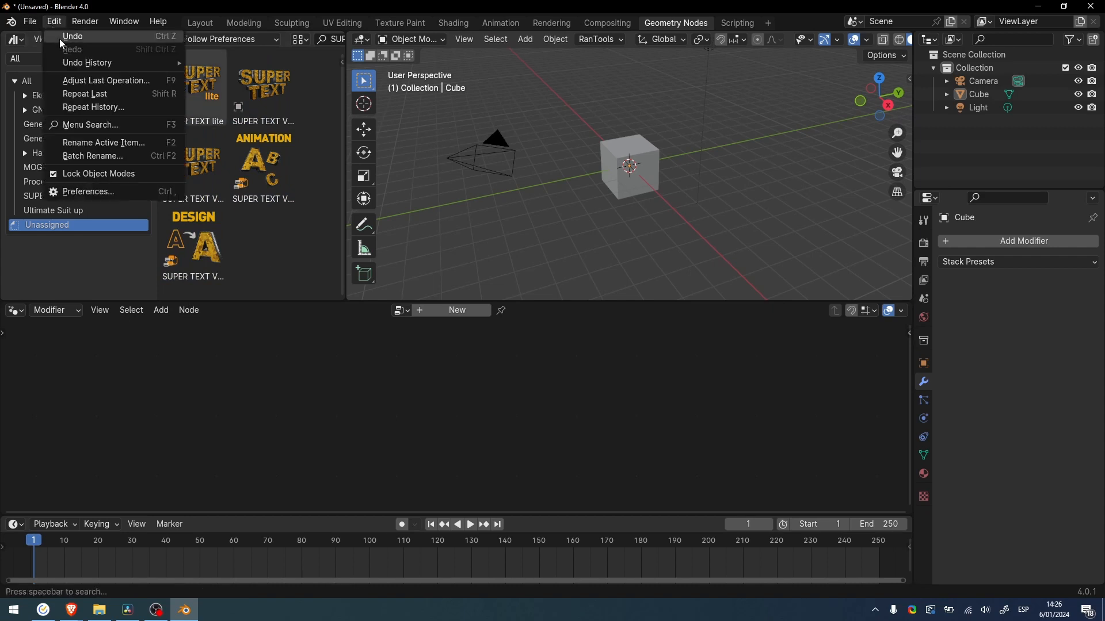
pyautogui.click(86, 192)
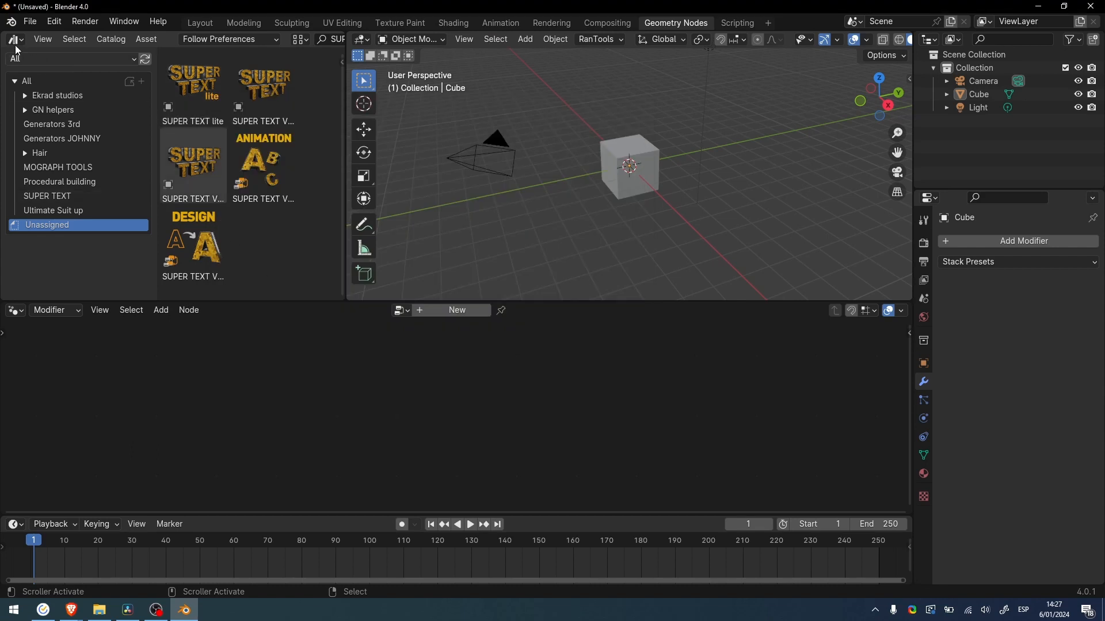
pyautogui.click(17, 45)
pyautogui.click(264, 108)
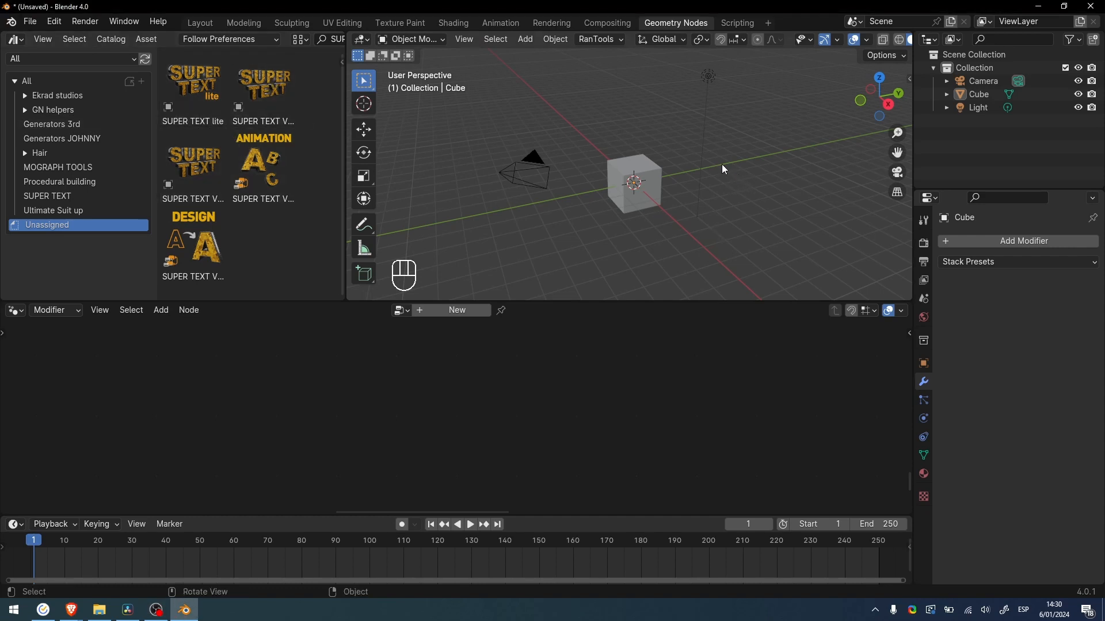
# - Delete all default objects and place the SUPER TEXT V4.1 asset in the scene with its location cleared
pyautogui.press('a')
pyautogui.press('Delete')
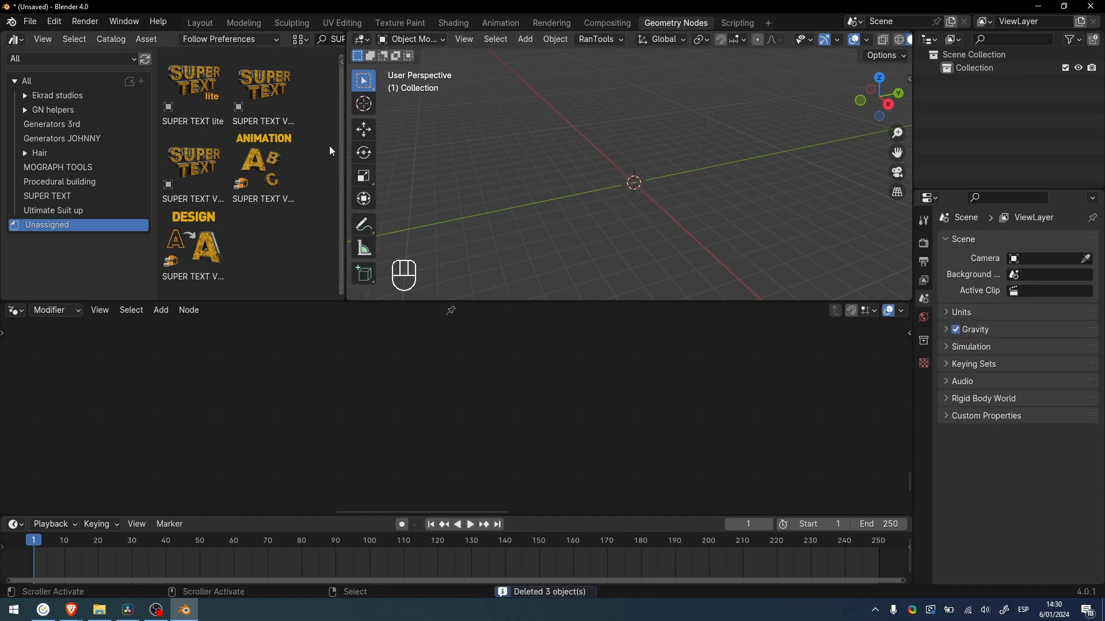
pyautogui.moveTo(268, 83); pyautogui.dragTo(637, 184)
pyautogui.hotkey('alt', 'g')
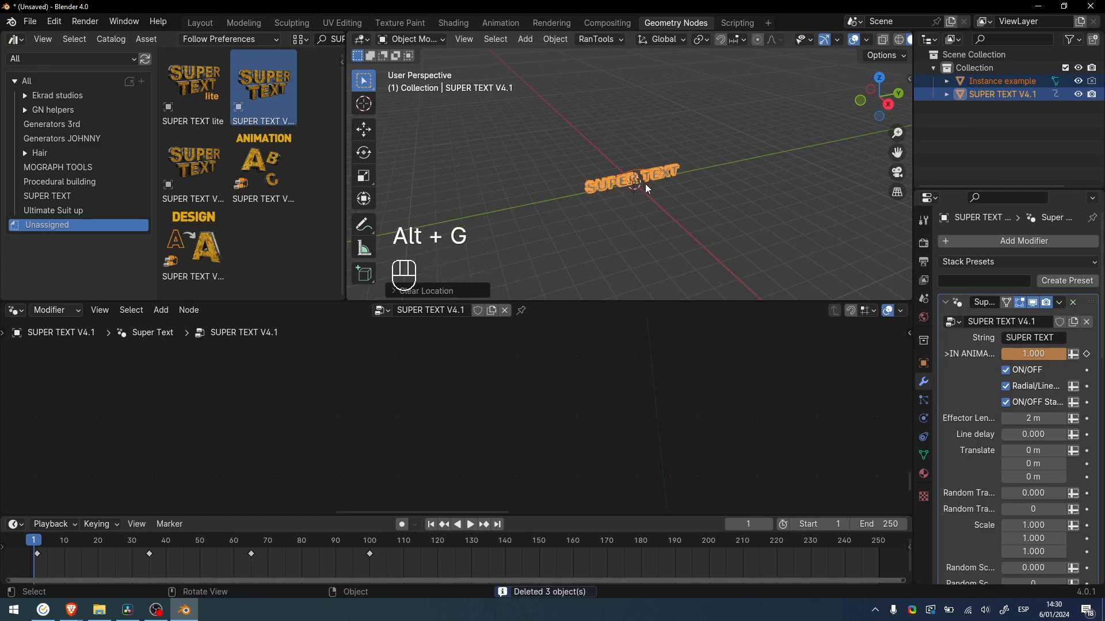
# - Switch the 3D viewport to Material Preview shading to show the text from the front
pyautogui.scroll(5, 645, 184)
pyautogui.moveTo(717, 213); pyautogui.dragTo(686, 195, button='middle')
pyautogui.press('z')
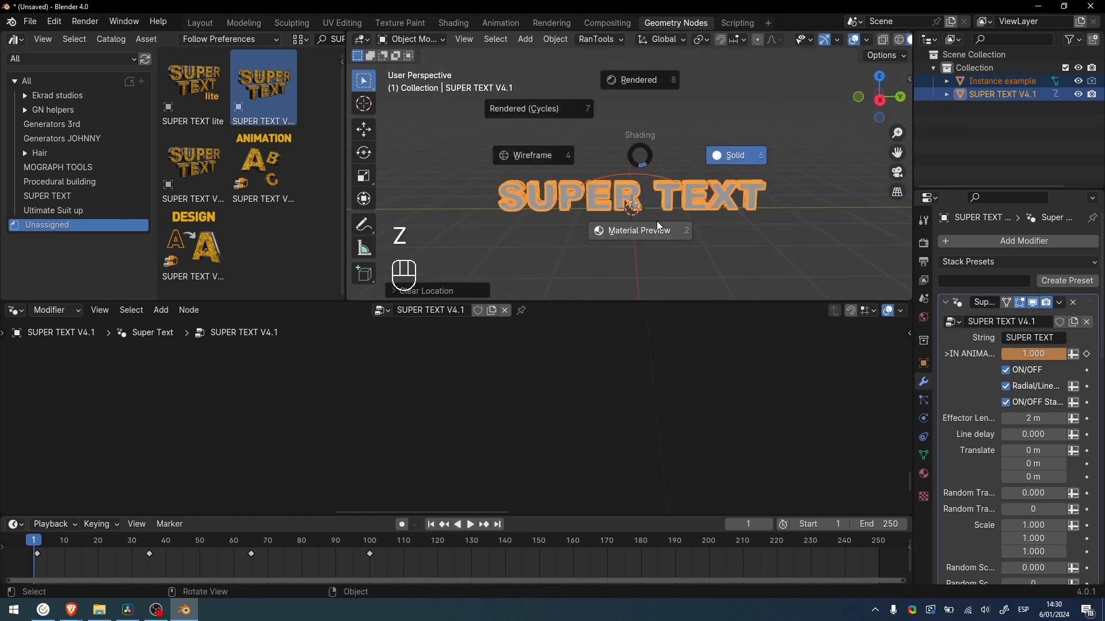
pyautogui.click(657, 221)
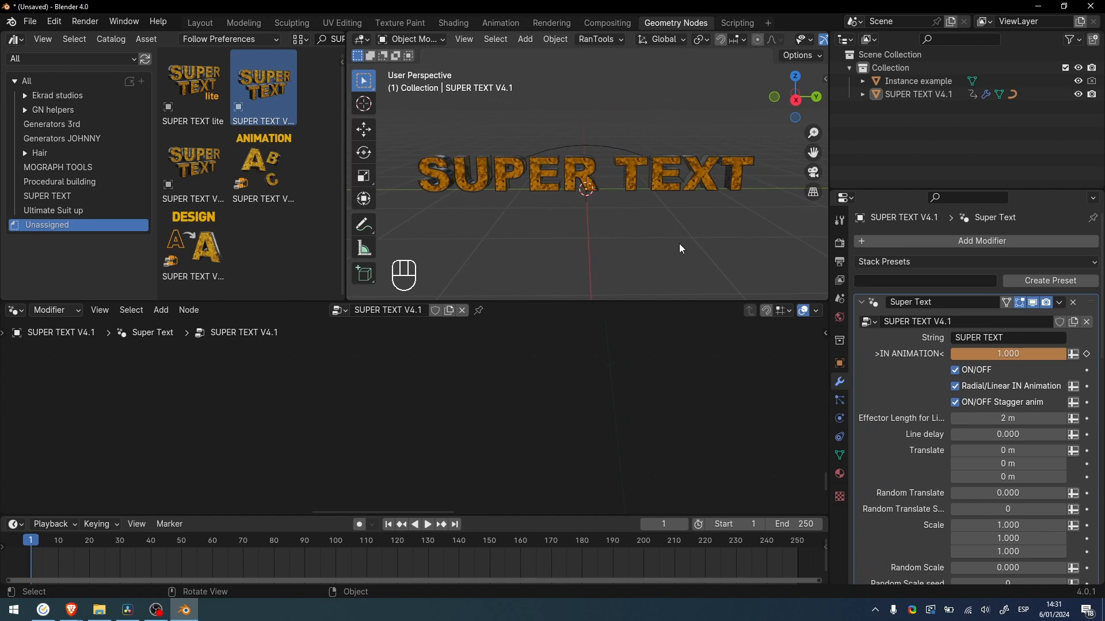
# - Select the SUPER TEXT V4.1 object and examine the animation and design node blocks of its geometry node tree
pyautogui.click(700, 180)
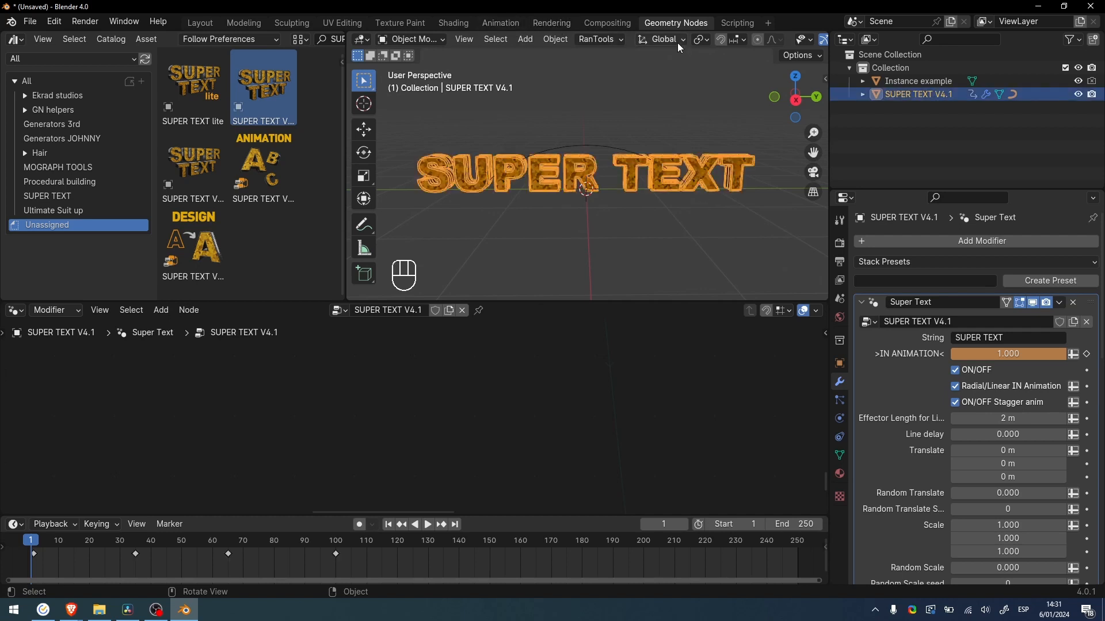
pyautogui.scroll(-10, 403, 398)
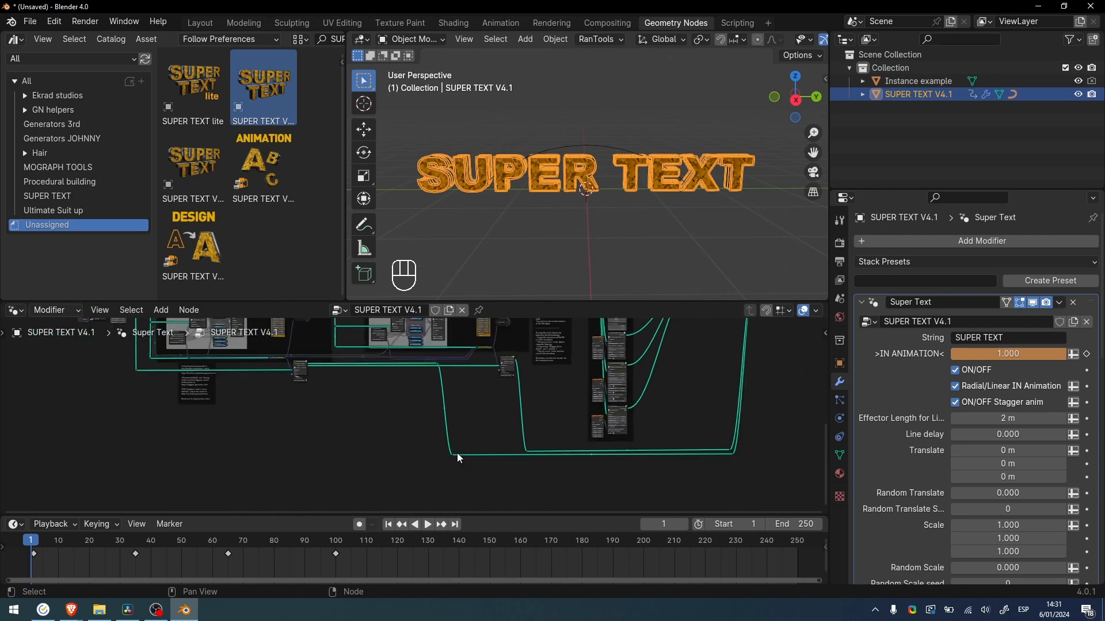
pyautogui.scroll(-10, 458, 454)
pyautogui.moveTo(508, 420); pyautogui.dragTo(539, 465, button='middle')
pyautogui.scroll(2, 538, 465)
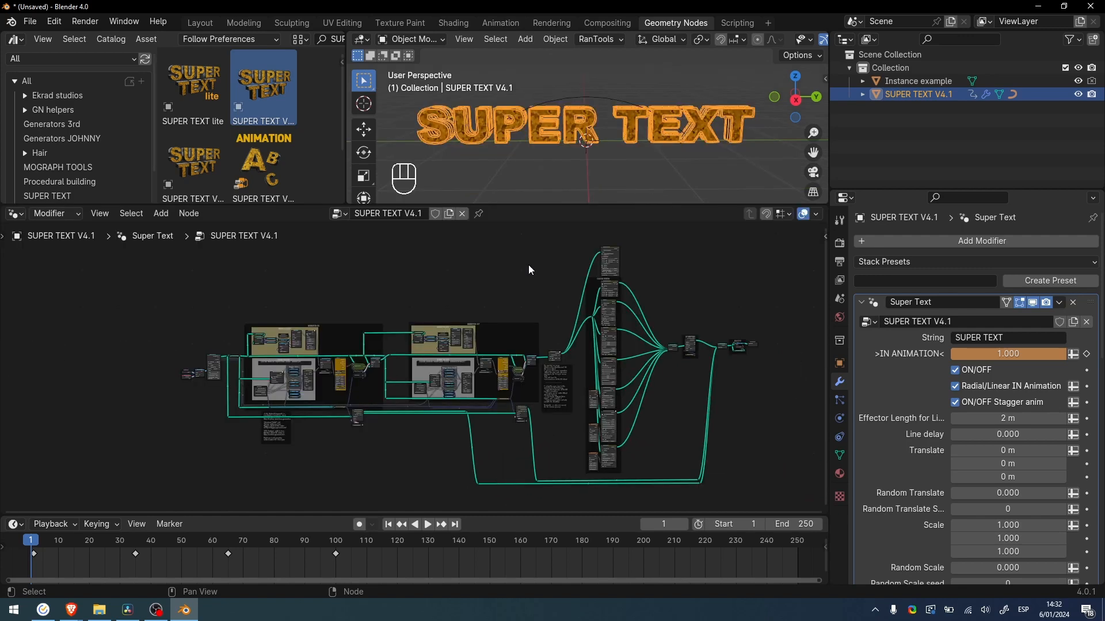
pyautogui.moveTo(242, 283); pyautogui.dragTo(573, 466)
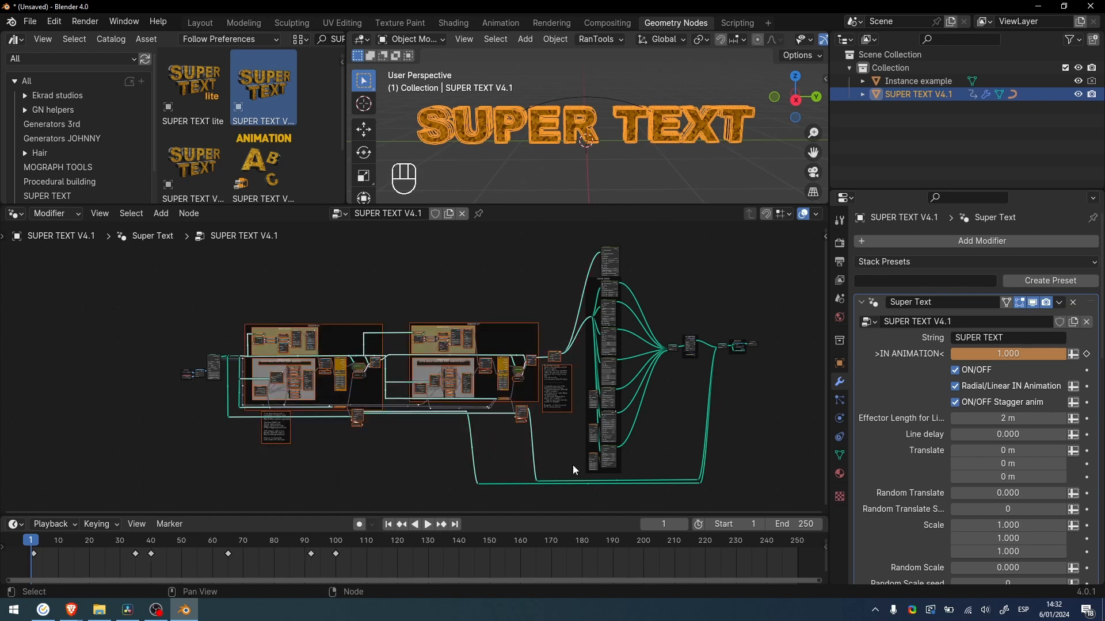
pyautogui.click(582, 240)
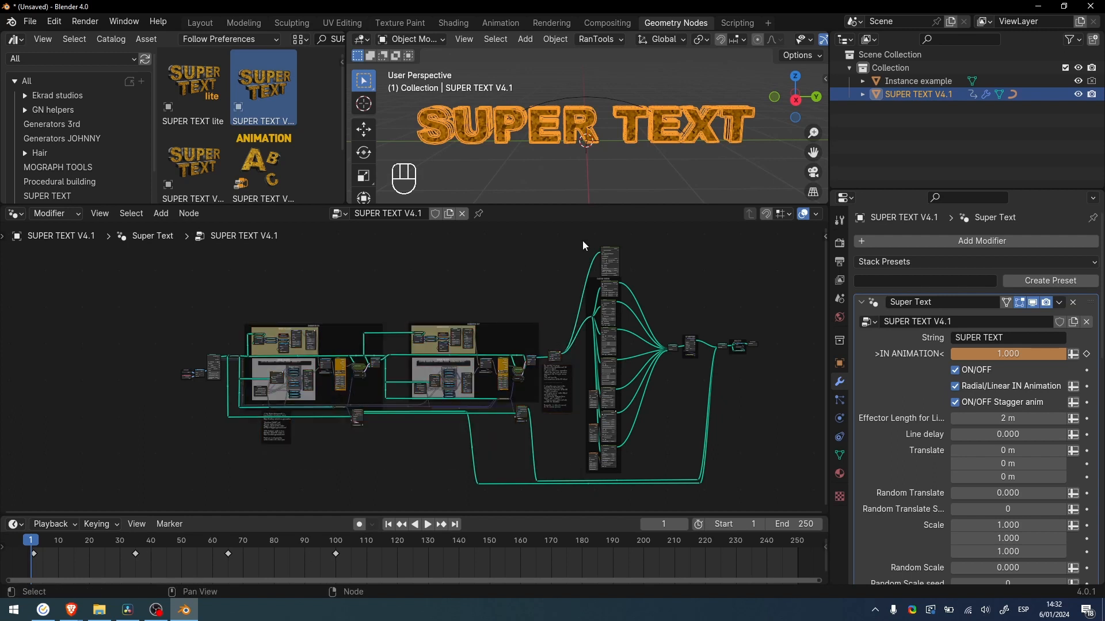
pyautogui.moveTo(578, 232); pyautogui.dragTo(657, 483)
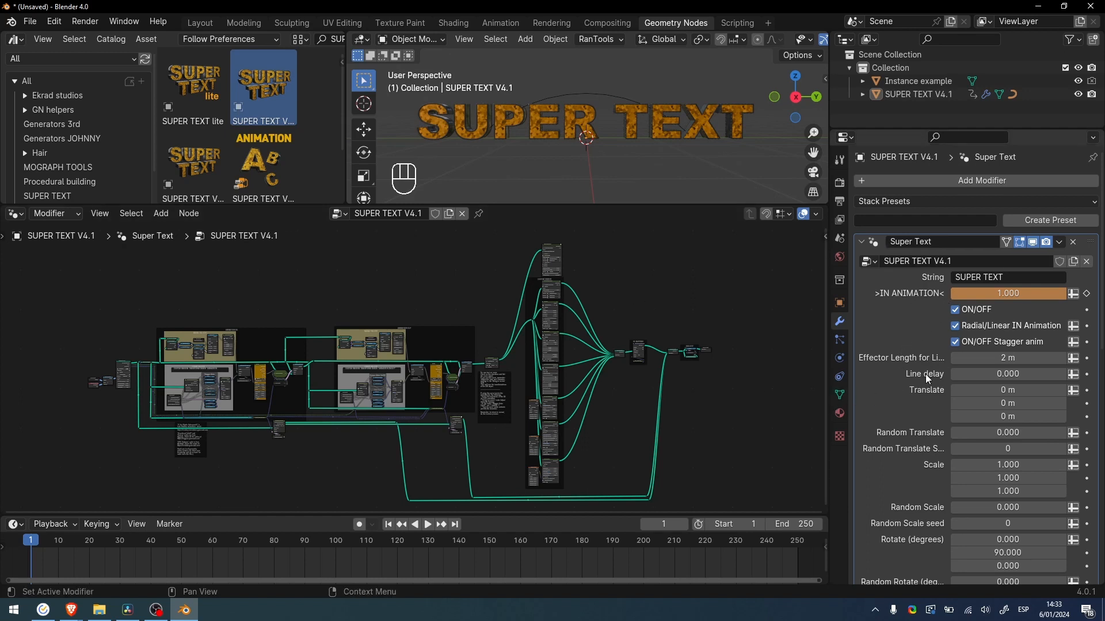
# - Set the Super Text modifier's String to SUPER*TEXT MOGRAPH, with the asterisk as the line break
pyautogui.click(1018, 279)
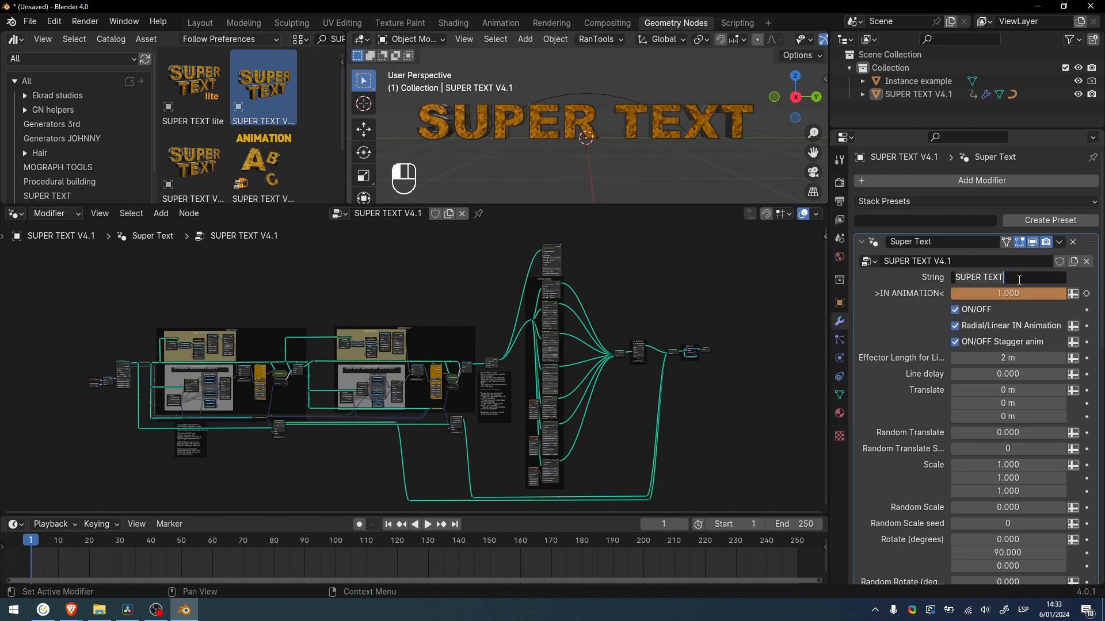
pyautogui.hotkey('ctrl', 'a')
pyautogui.write('s')
pyautogui.press('BackSpace')
pyautogui.write('SUPER')
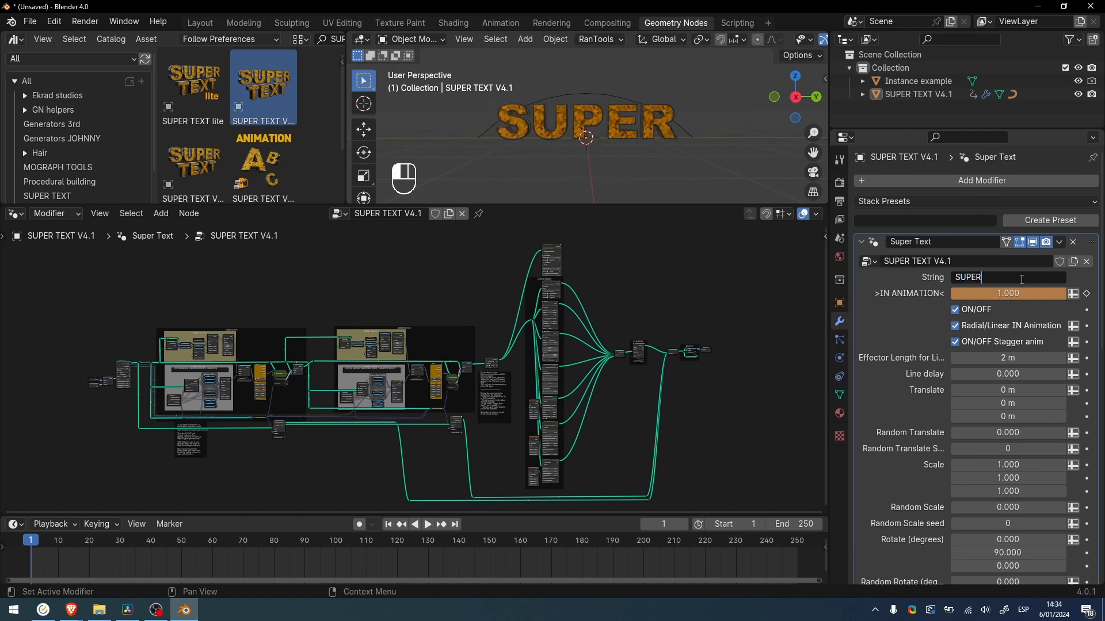
pyautogui.write('*')
pyautogui.write('TEXT MOGRAPH')
pyautogui.press('Return')
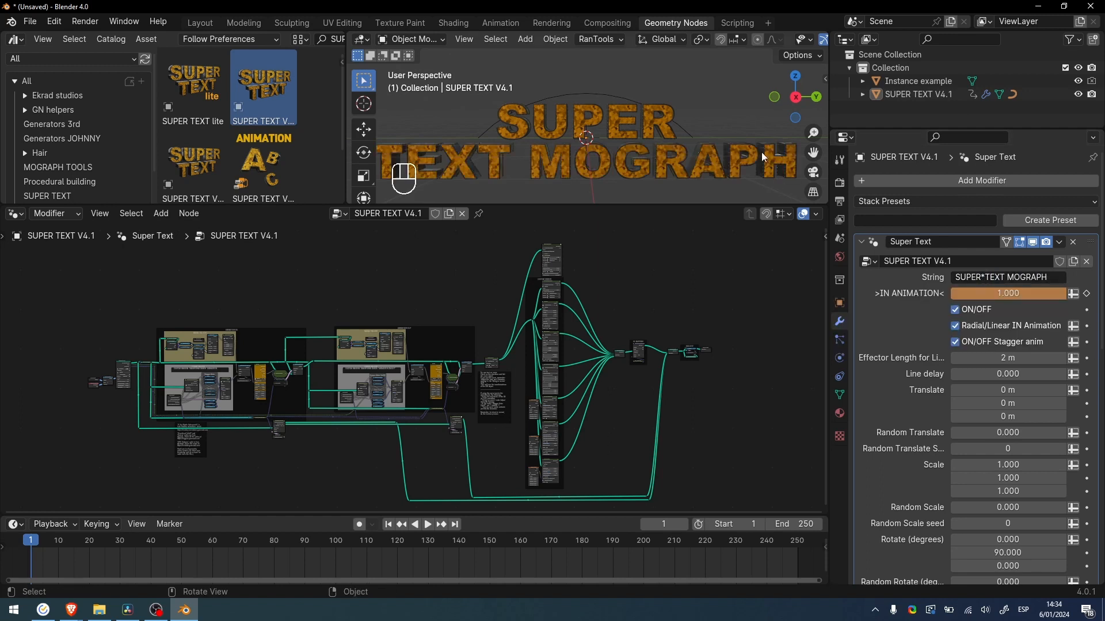
# - Set the String to the single letter S and expand the 3D viewport over the asset browser area
pyautogui.scroll(-2, 687, 130)
pyautogui.moveTo(686, 130); pyautogui.dragTo(678, 148, button='middle')
pyautogui.click(1044, 277)
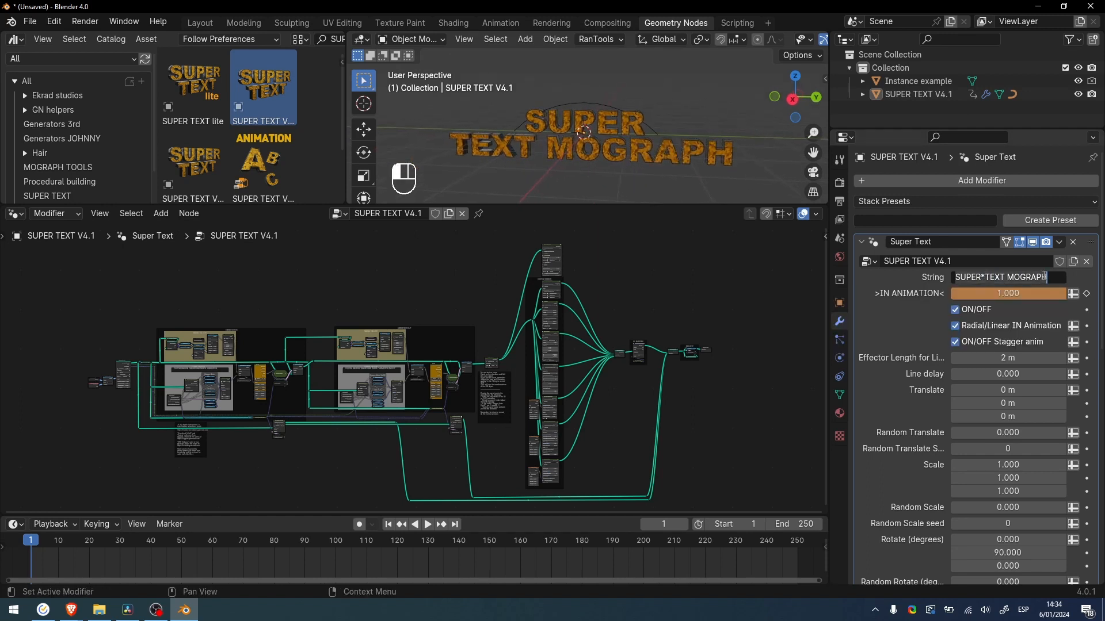
pyautogui.write('S')
pyautogui.press('Return')
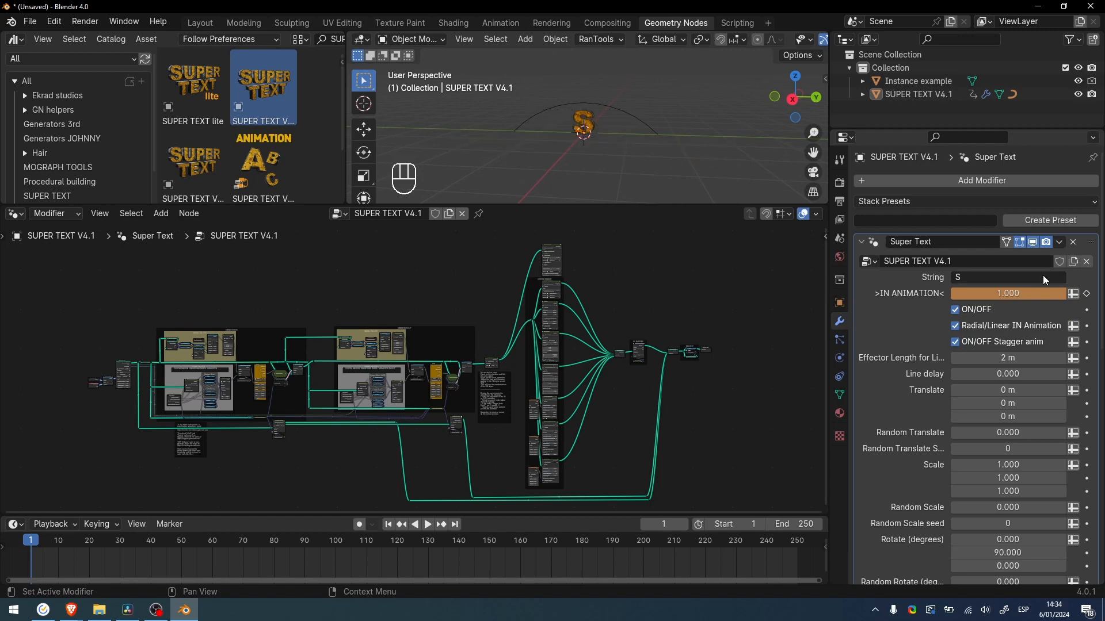
pyautogui.scroll(1, 563, 133)
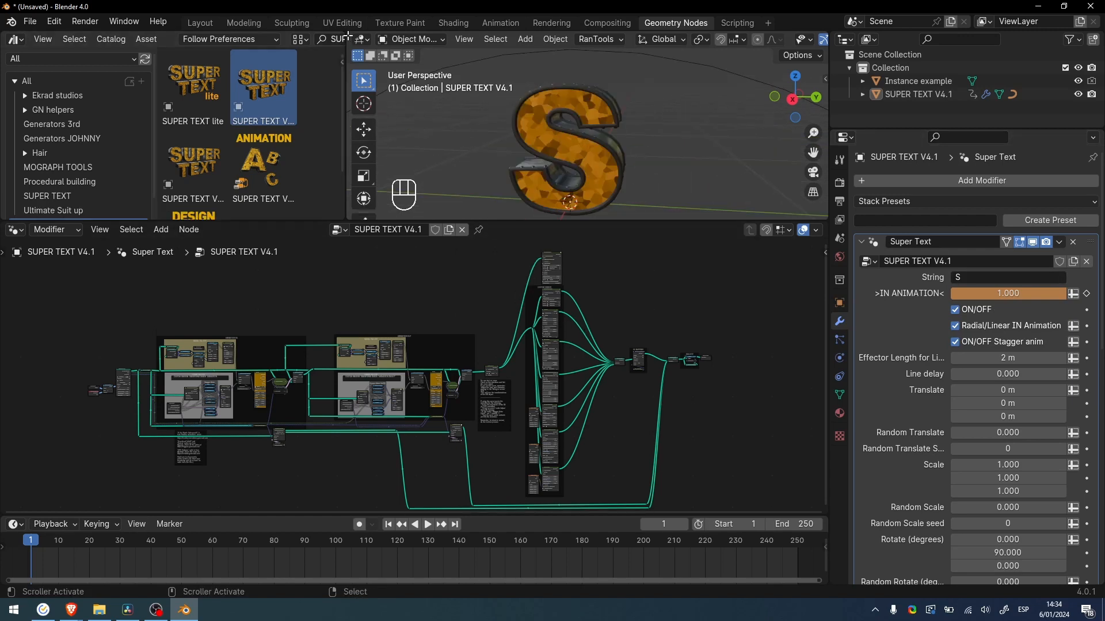
pyautogui.moveTo(348, 33); pyautogui.dragTo(294, 89)
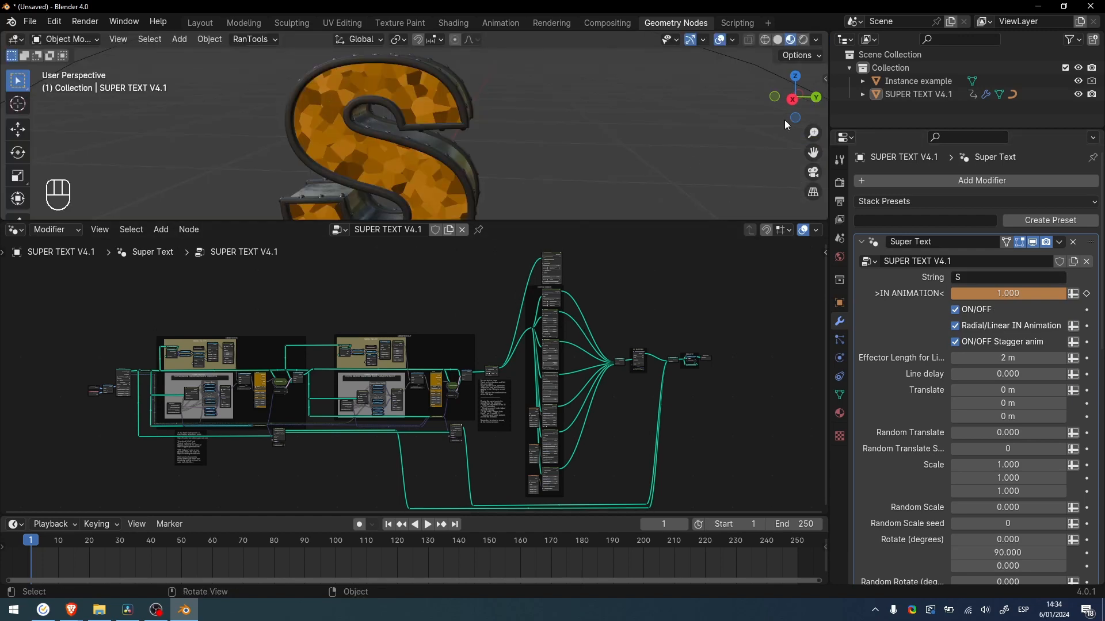
# - Examine the column of design nodes, including the CUSTOM DESIGN frame and the separate node above it
pyautogui.moveTo(552, 78); pyautogui.dragTo(625, 479)
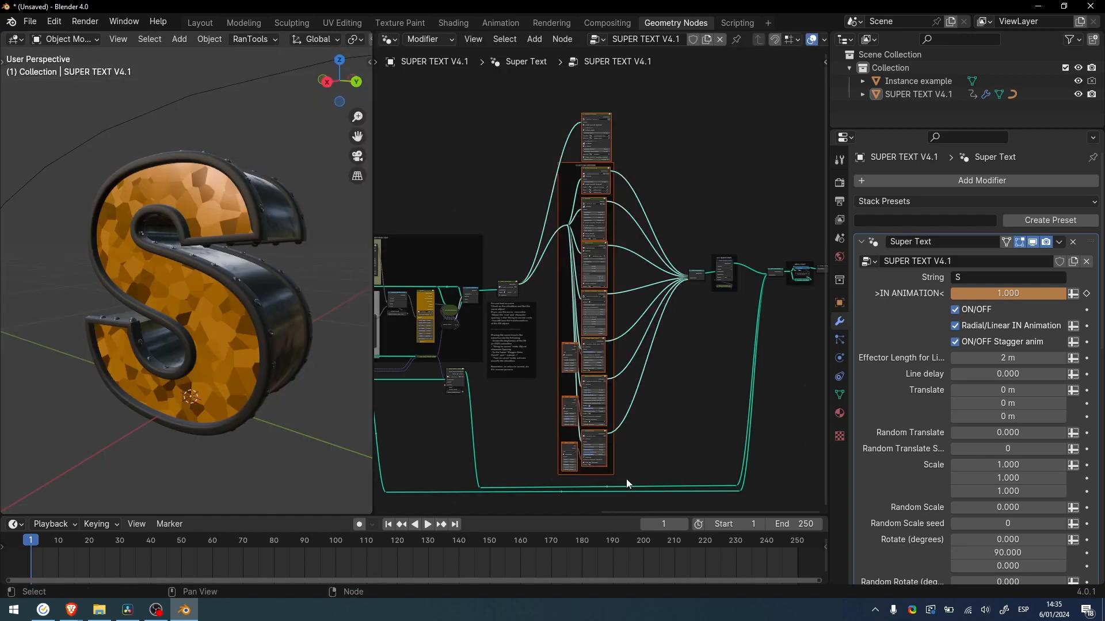
pyautogui.click(647, 170)
pyautogui.moveTo(580, 98); pyautogui.dragTo(647, 143)
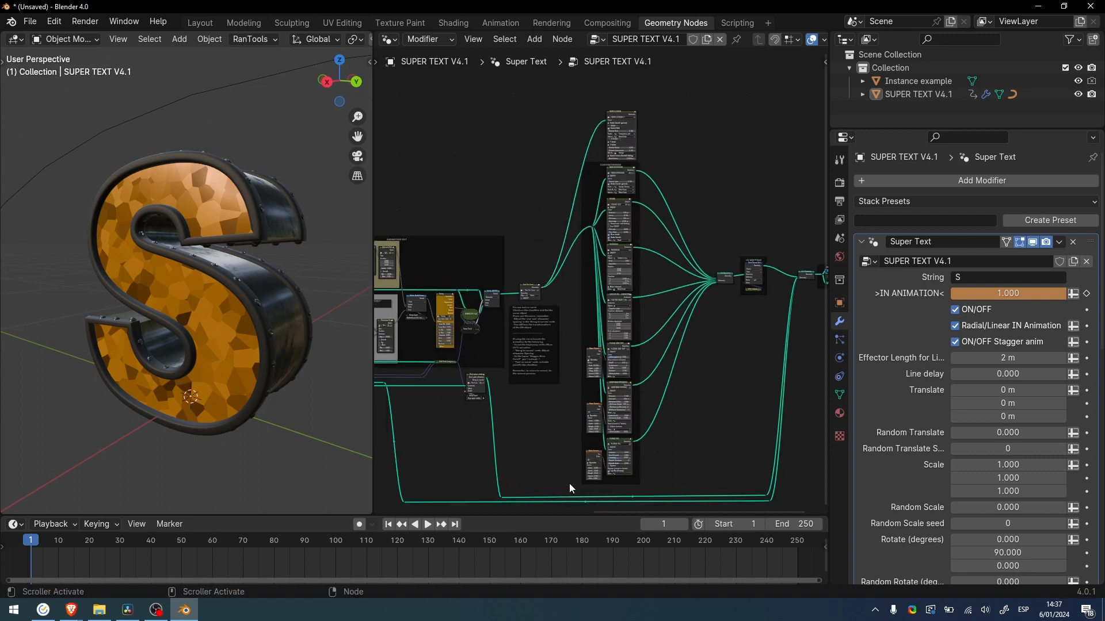
pyautogui.moveTo(570, 488); pyautogui.dragTo(658, 173)
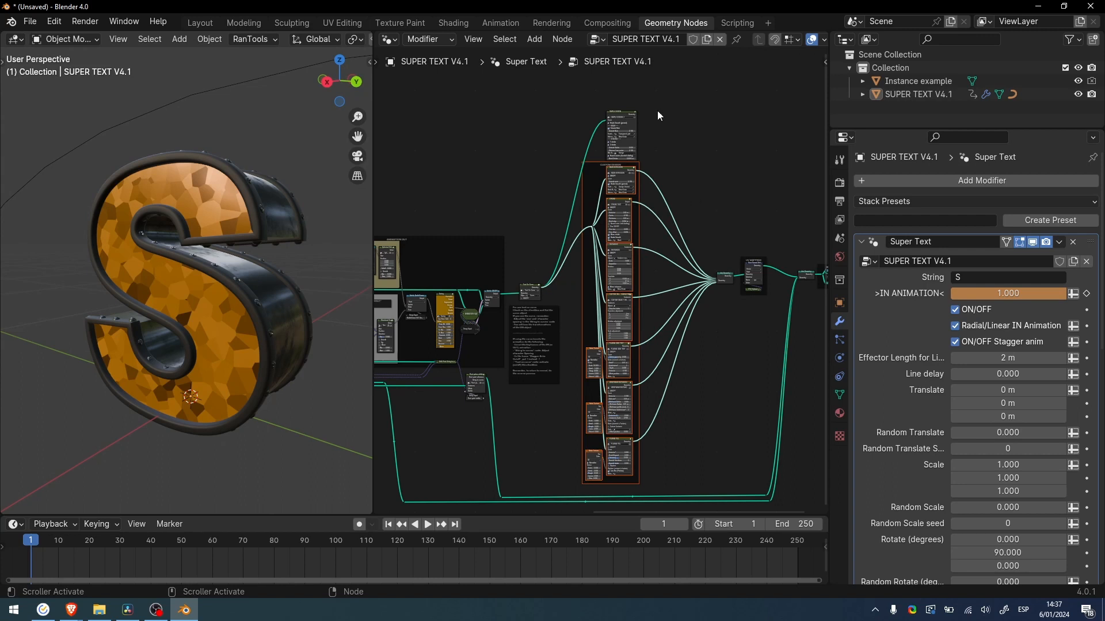
# - Connect the SIMPLE DESIGN node's Geometry output to the Geometry input of the Store Named Attribute node in UV MAPPING
pyautogui.moveTo(662, 94); pyautogui.dragTo(596, 160)
pyautogui.scroll(4, 635, 190)
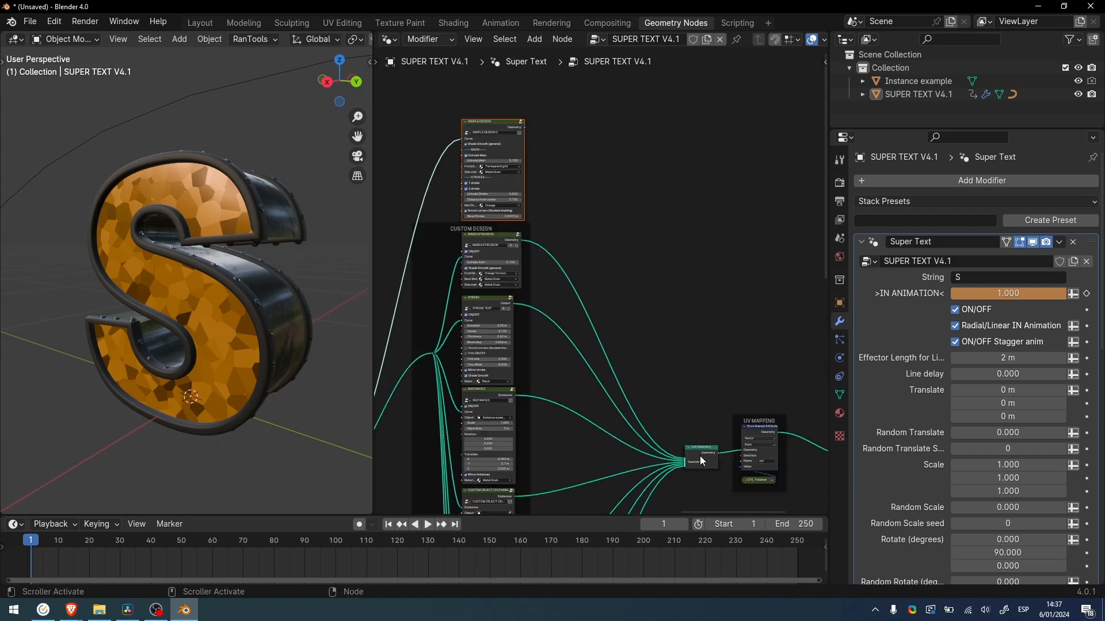
pyautogui.moveTo(524, 128); pyautogui.dragTo(744, 452)
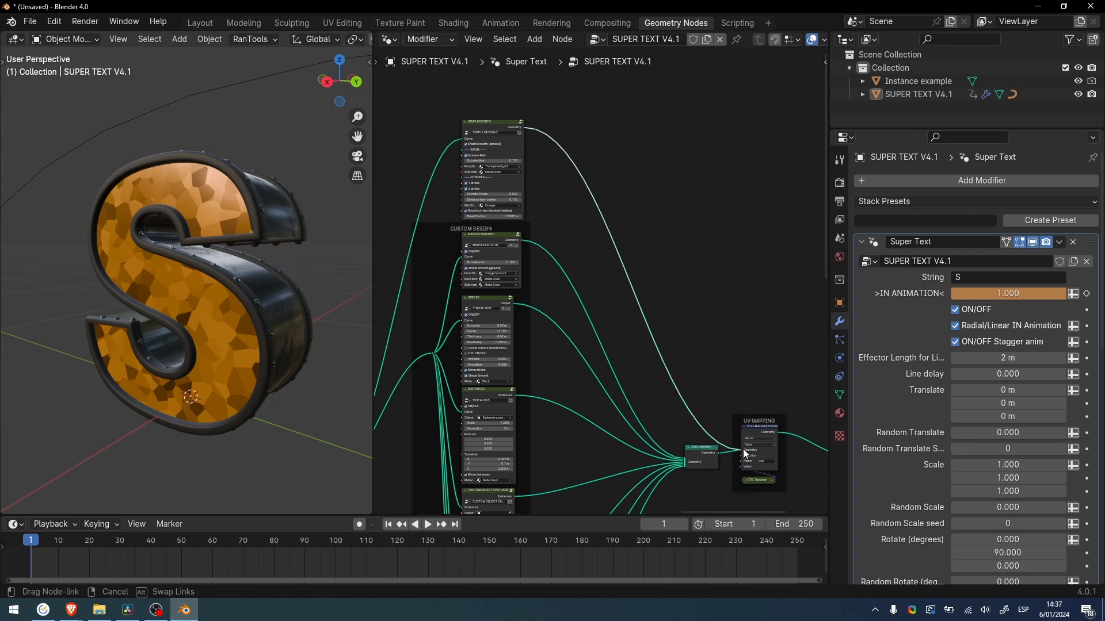
pyautogui.moveTo(744, 453); pyautogui.dragTo(742, 450)
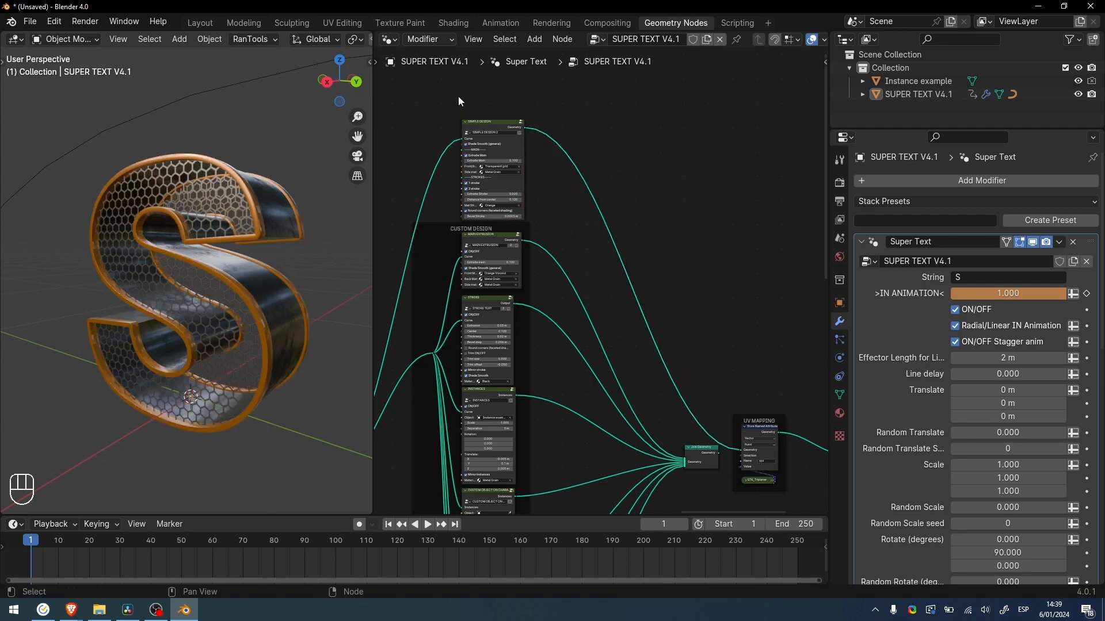
# - Reconnect the Join Geometry output of the CUSTOM DESIGN nodes to the Geometry input in the UV MAPPING frame
pyautogui.moveTo(459, 99); pyautogui.dragTo(542, 228)
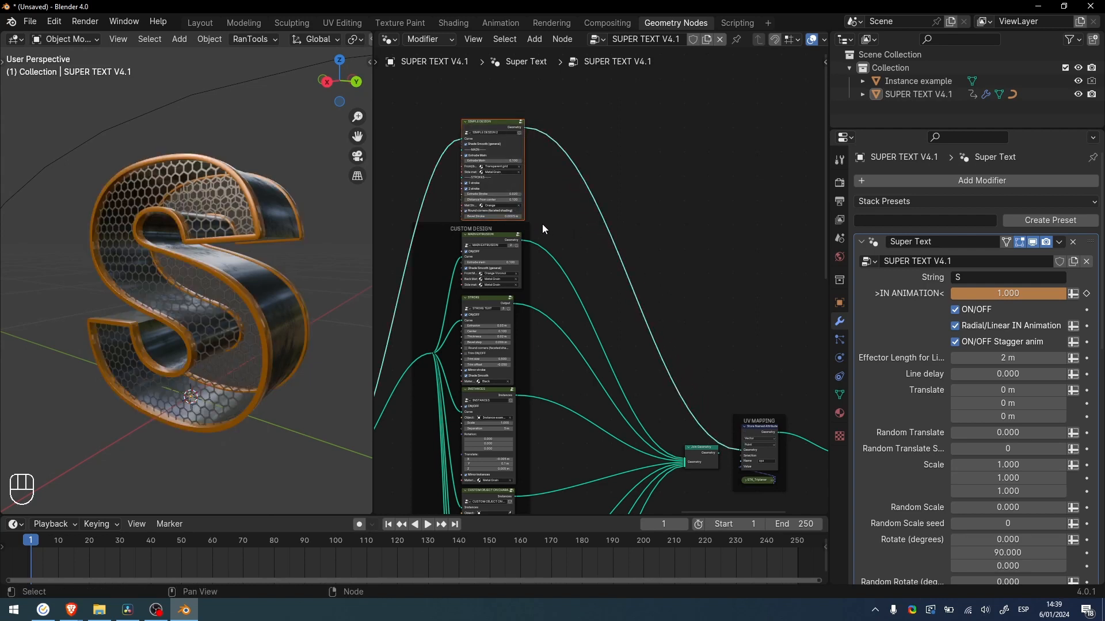
pyautogui.click(566, 344)
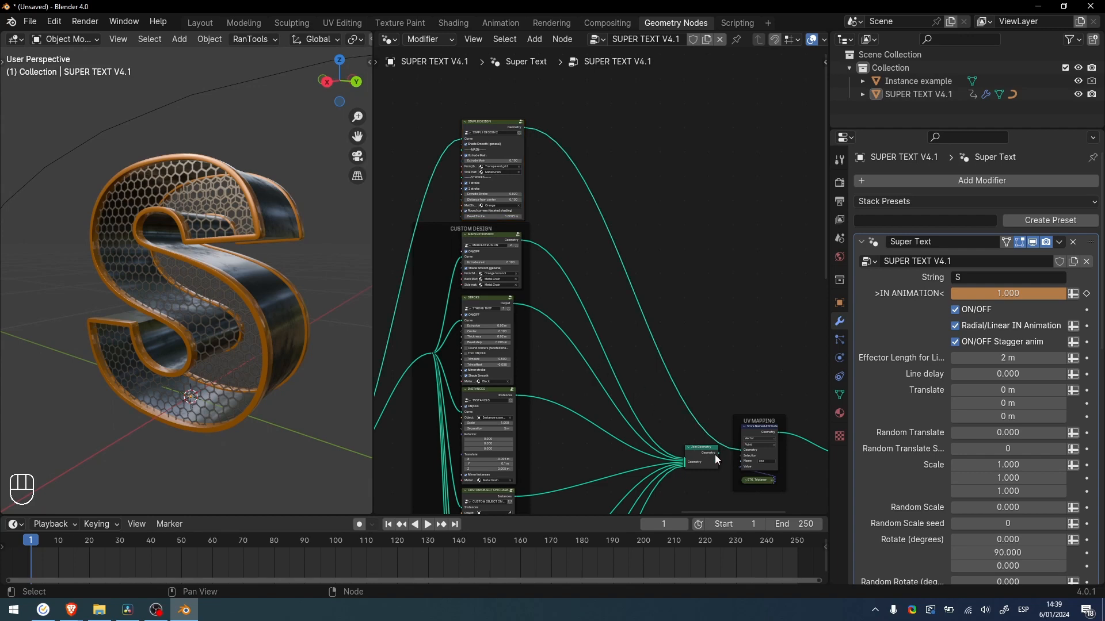
pyautogui.moveTo(718, 454); pyautogui.dragTo(742, 453)
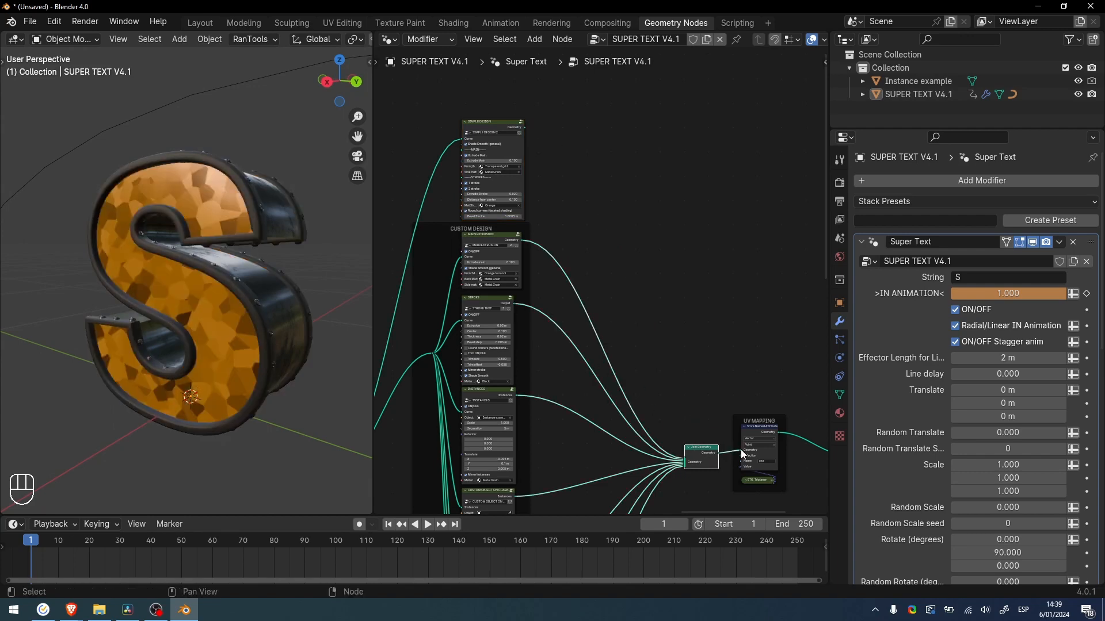
# - Switch the MAIN EXTRUSION node in the CUSTOM DESIGN frame off and back on
pyautogui.scroll(3, 432, 241)
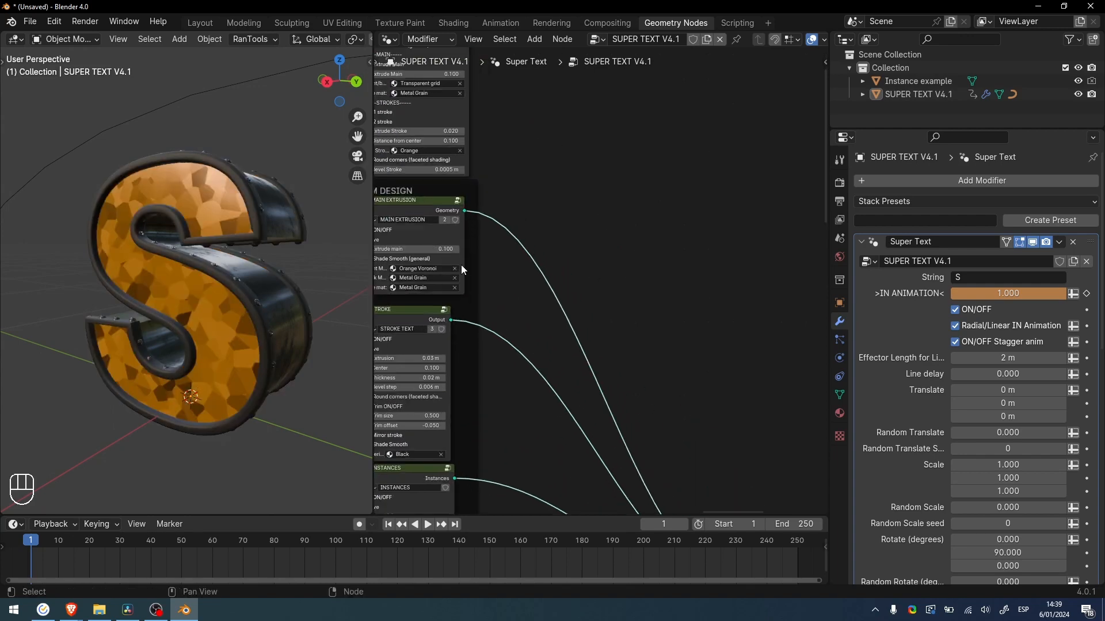
pyautogui.scroll(3, 464, 270)
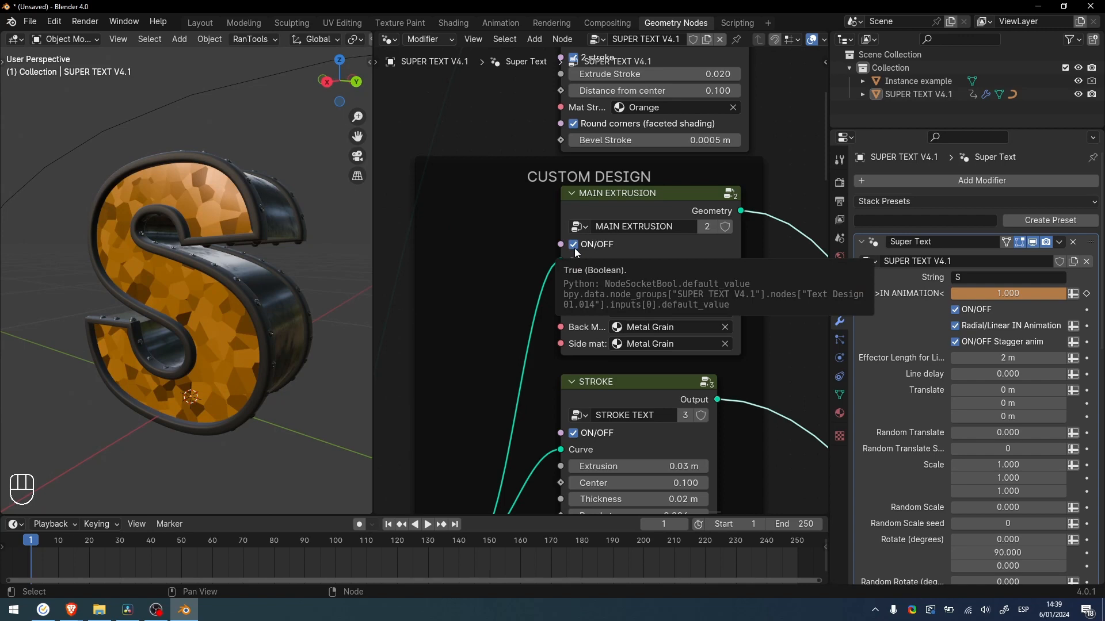
pyautogui.click(574, 246)
pyautogui.click(573, 246)
# - Switch the STROKE node and the INSTANCES node off and back on, one after the other
pyautogui.keyDown('shift'); pyautogui.scroll(-4, 543, 317); pyautogui.keyUp('shift')
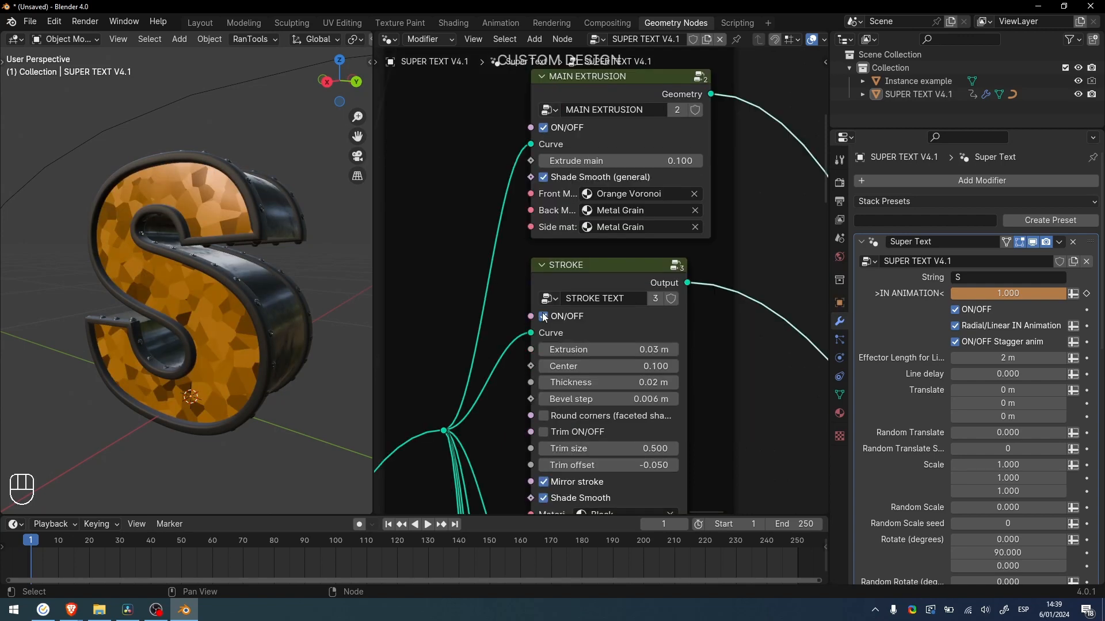
pyautogui.click(543, 316)
pyautogui.click(543, 316)
pyautogui.keyDown('shift'); pyautogui.scroll(-5, 549, 363); pyautogui.keyUp('shift')
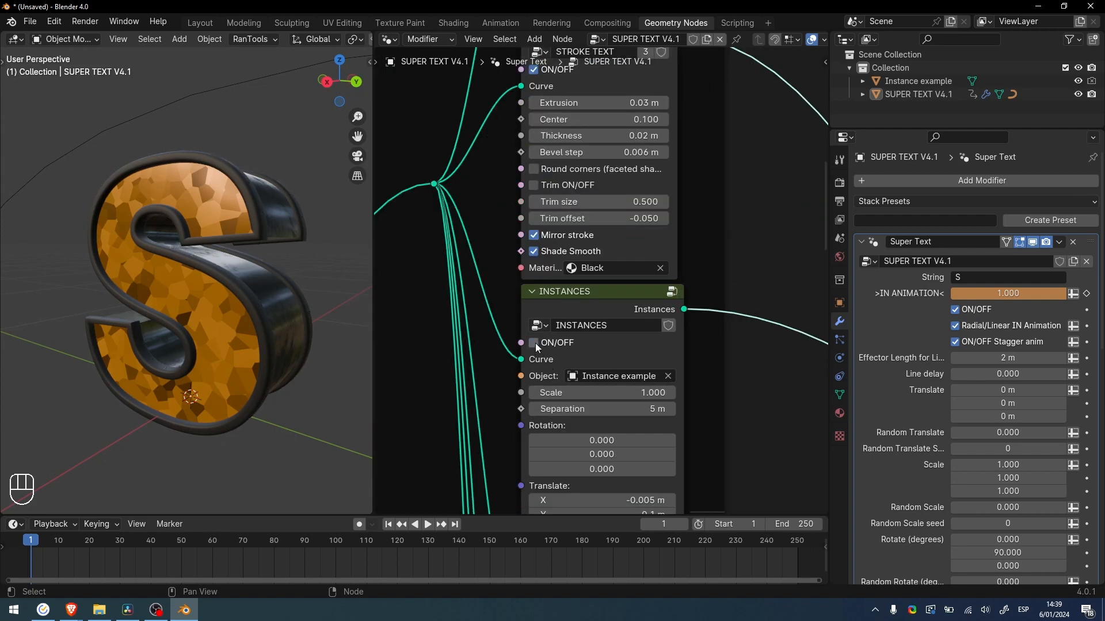
pyautogui.click(535, 344)
pyautogui.click(535, 343)
# - Select the custom object on character node and mute it together with the STROKE and INSTANCES nodes
pyautogui.keyDown('shift'); pyautogui.scroll(-8, 744, 323); pyautogui.keyUp('shift')
pyautogui.moveTo(591, 210); pyautogui.dragTo(588, 211)
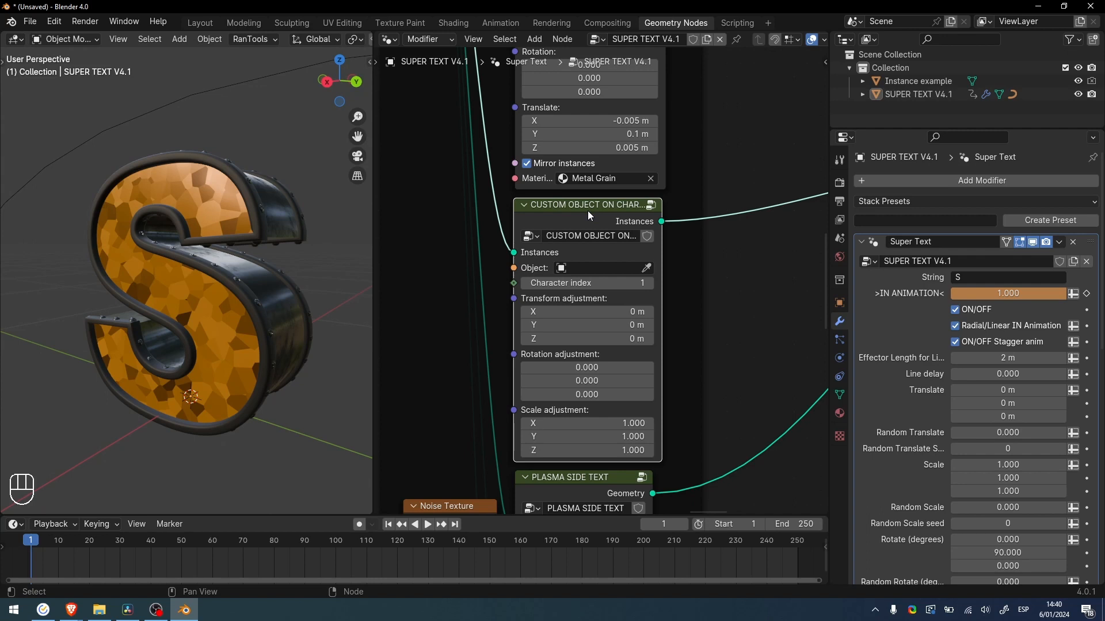
pyautogui.press('Home')
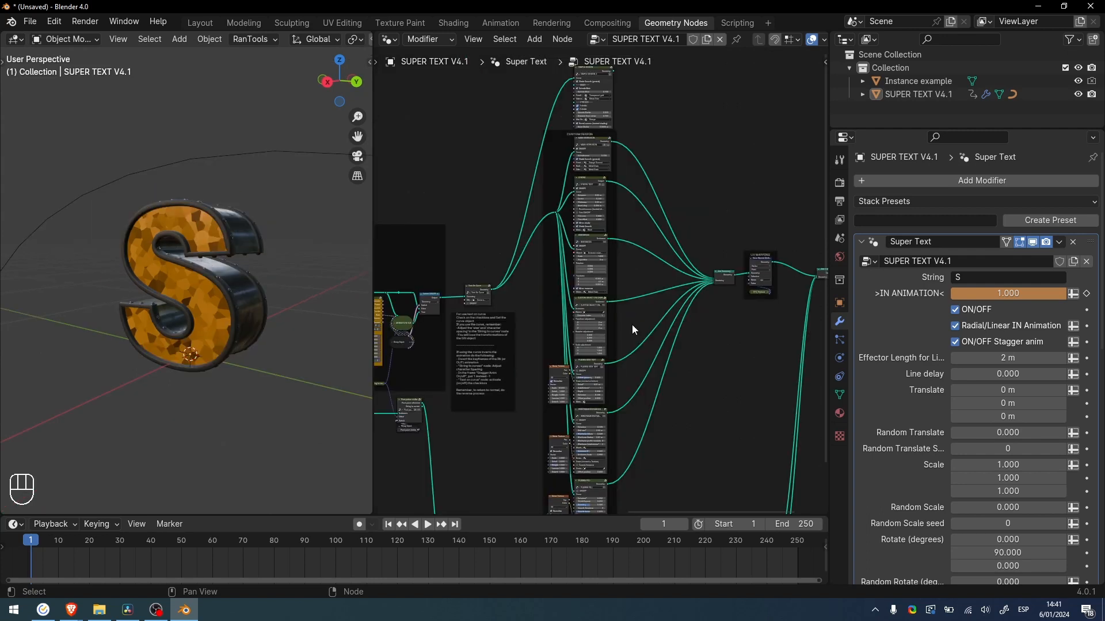
pyautogui.moveTo(632, 329); pyautogui.dragTo(572, 195)
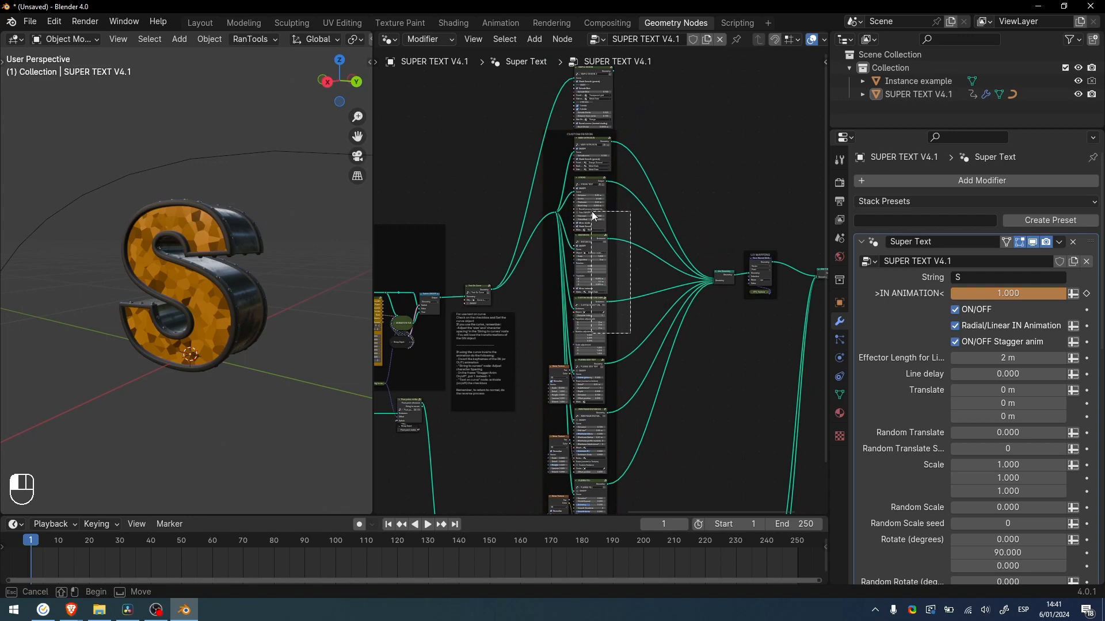
pyautogui.press('m')
# - Turn on the PLASMA SIDE TEXT node and view its effect on the side of the letter
pyautogui.scroll(5, 624, 351)
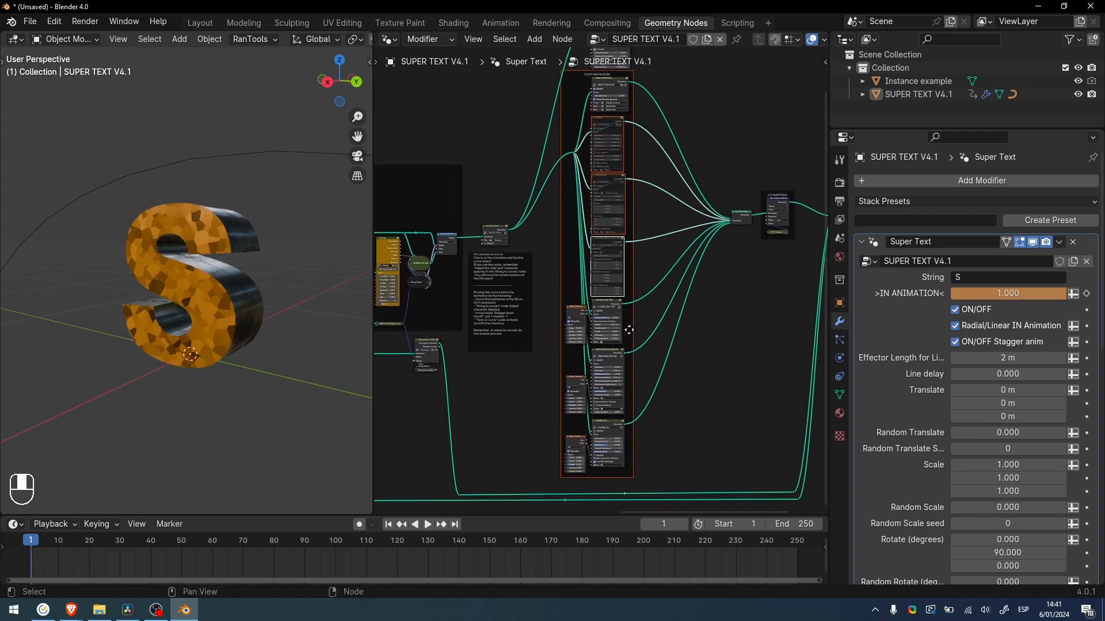
pyautogui.scroll(3, 624, 351)
pyautogui.click(572, 314)
pyautogui.moveTo(282, 339); pyautogui.dragTo(255, 346, button='middle')
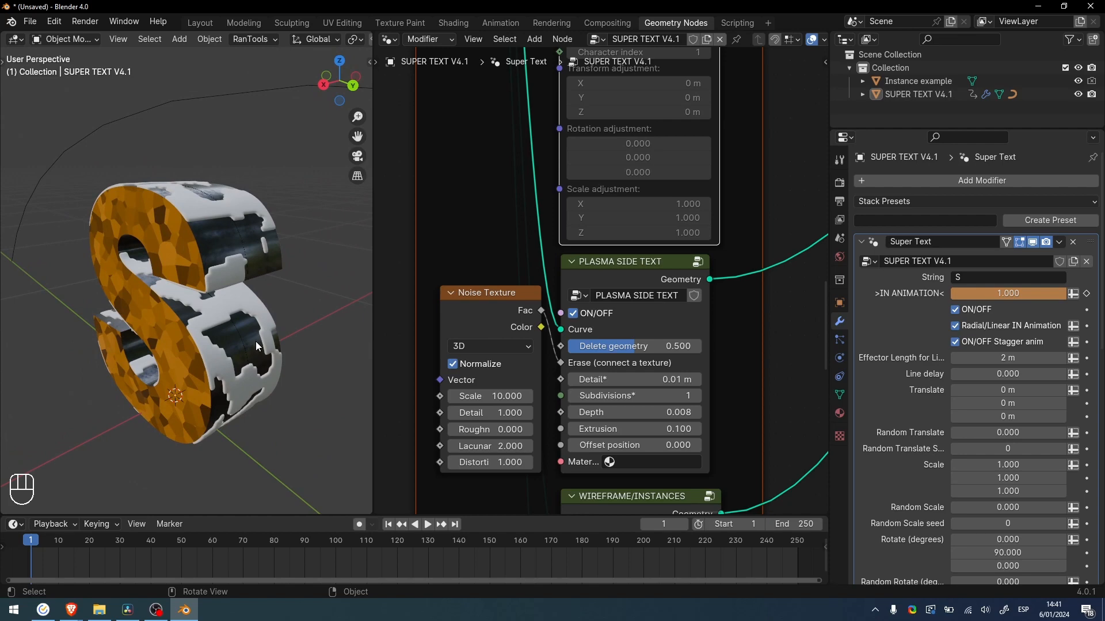
# - Turn on the WIREFRAME/INSTANCES node and view its effect on the letter from the side
pyautogui.scroll(-5, 577, 318)
pyautogui.moveTo(577, 317); pyautogui.dragTo(578, 154, button='middle')
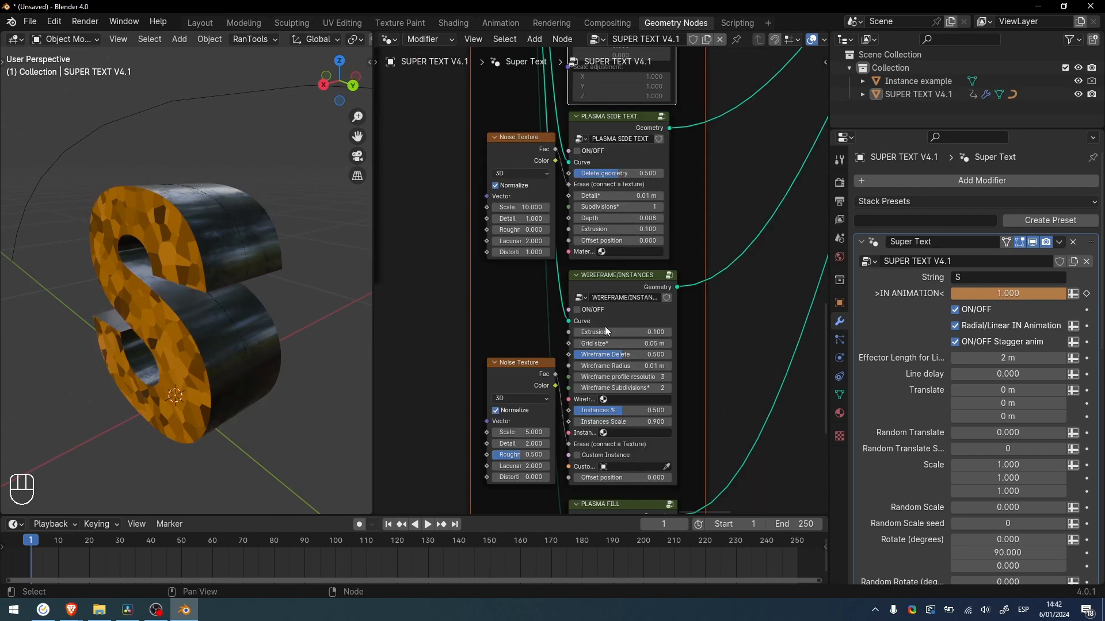
pyautogui.click(577, 310)
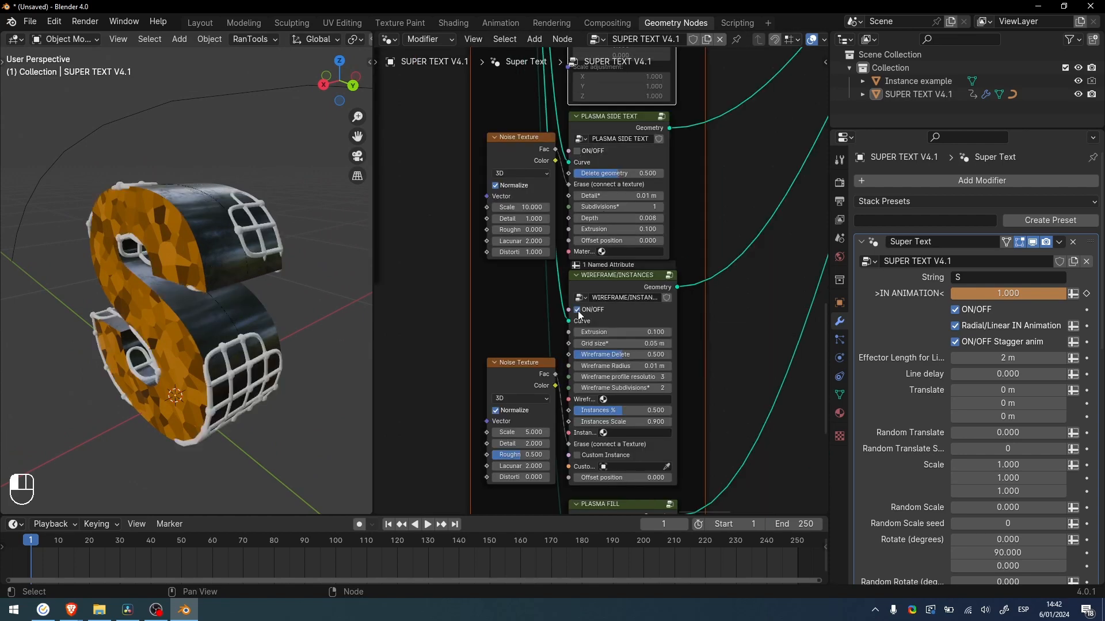
pyautogui.scroll(2, 334, 355)
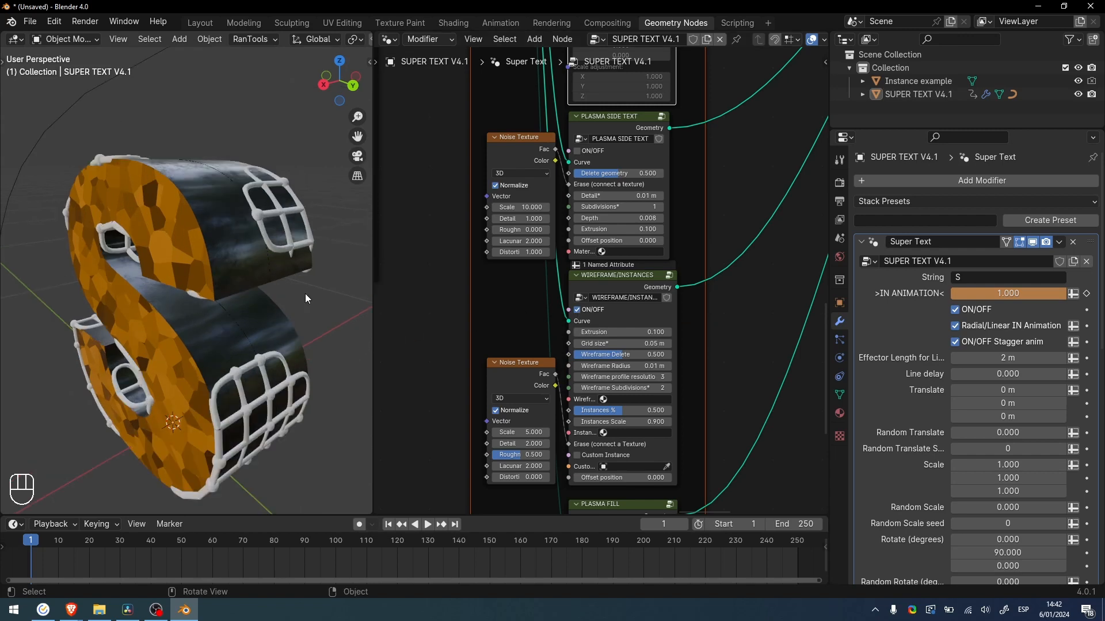
pyautogui.moveTo(306, 297)
pyautogui.mouseDown(button='middle')
pyautogui.moveTo(248, 302)
pyautogui.moveTo(291, 250)
pyautogui.moveTo(365, 302)
pyautogui.moveTo(351, 297)
pyautogui.mouseUp(button='middle')
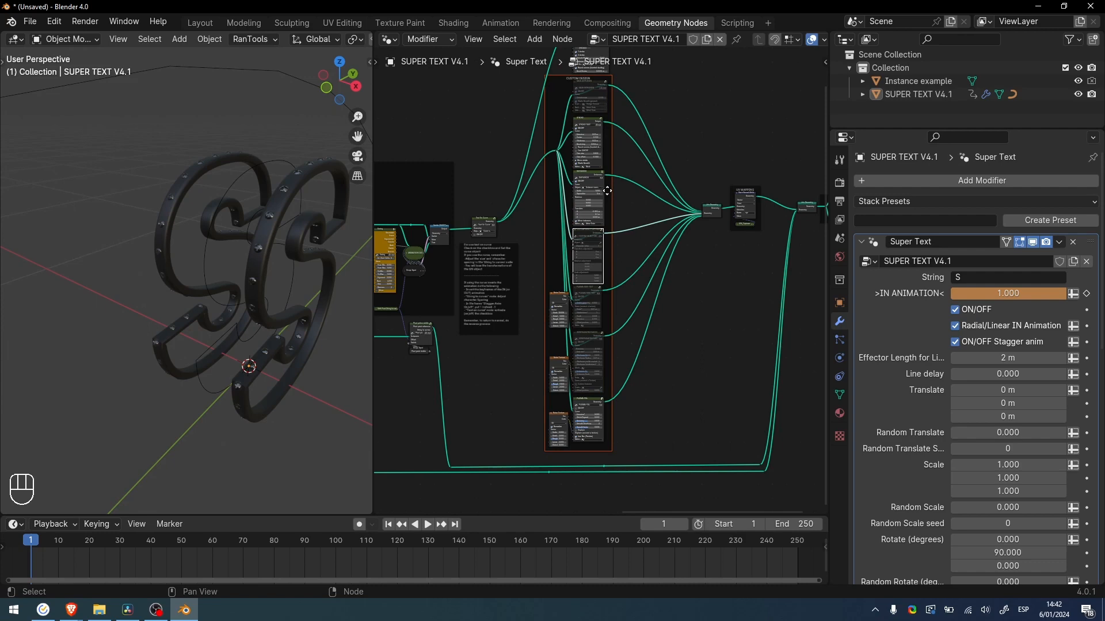
# - Turn on PLASMA FILL with the other design nodes muted, and adjust its Noise Texture's Scale while viewing the letter in wireframe
pyautogui.moveTo(618, 192); pyautogui.dragTo(575, 224)
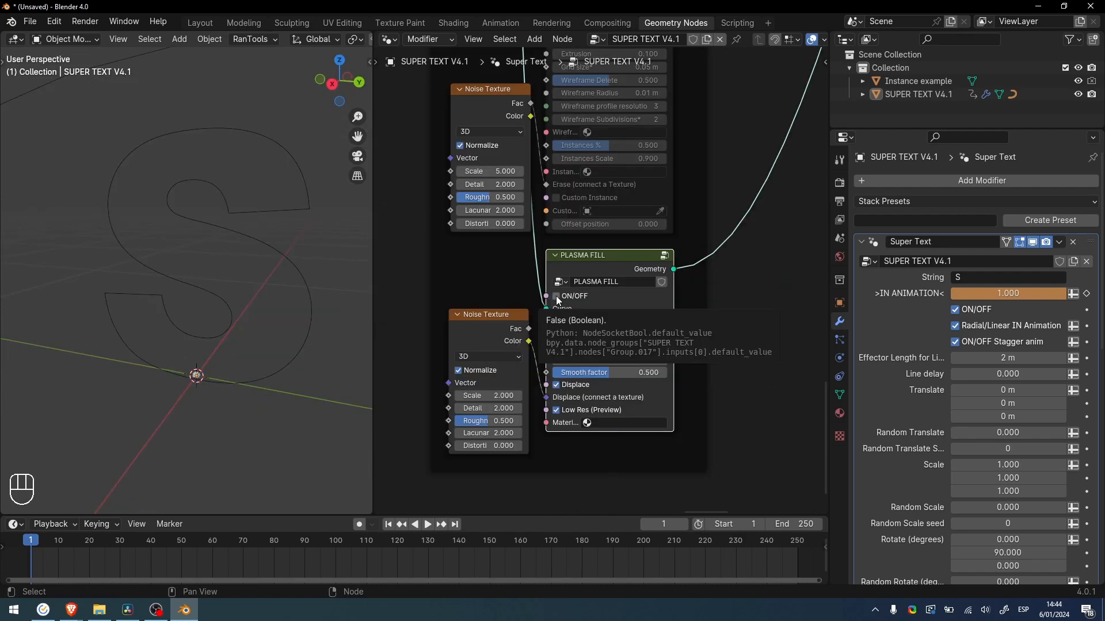
pyautogui.click(555, 297)
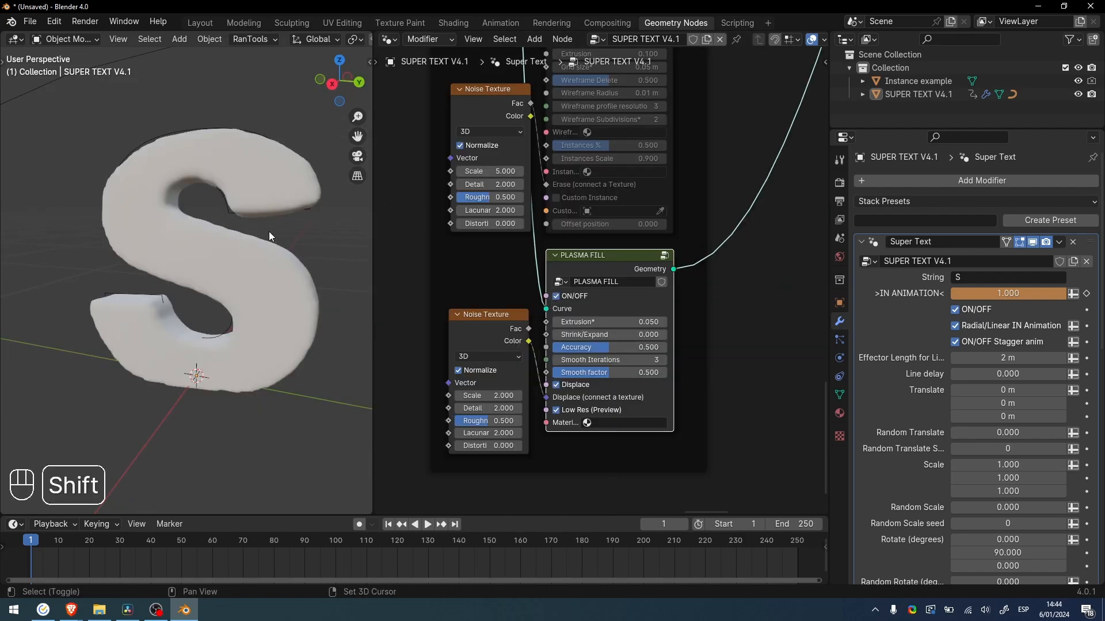
pyautogui.hotkey('shift', 'z')
pyautogui.moveTo(282, 259); pyautogui.dragTo(271, 310, button='middle')
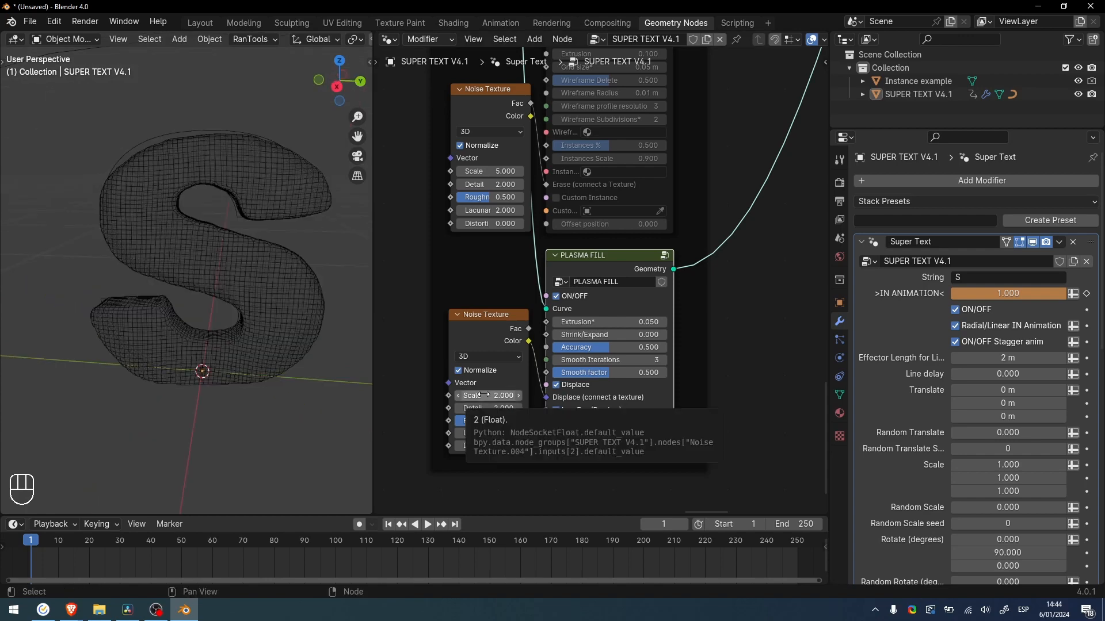
pyautogui.moveTo(483, 395); pyautogui.dragTo(561, 395)
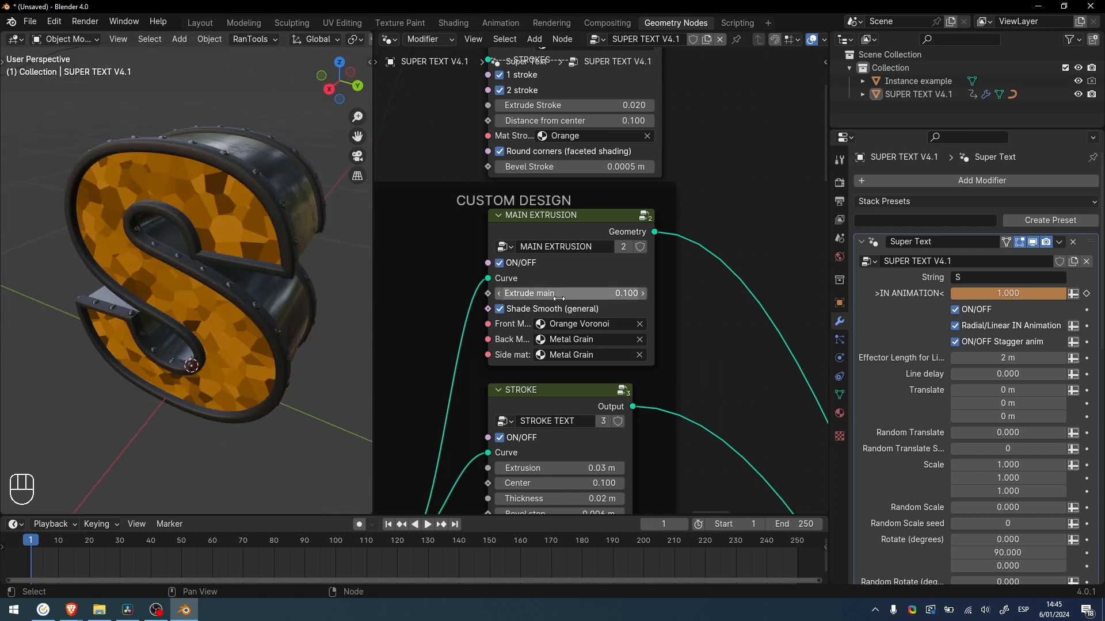
# - Switch the MAIN EXTRUSION node's ON/OFF option off and back on, and mute and unmute the node
pyautogui.click(500, 264)
pyautogui.click(499, 264)
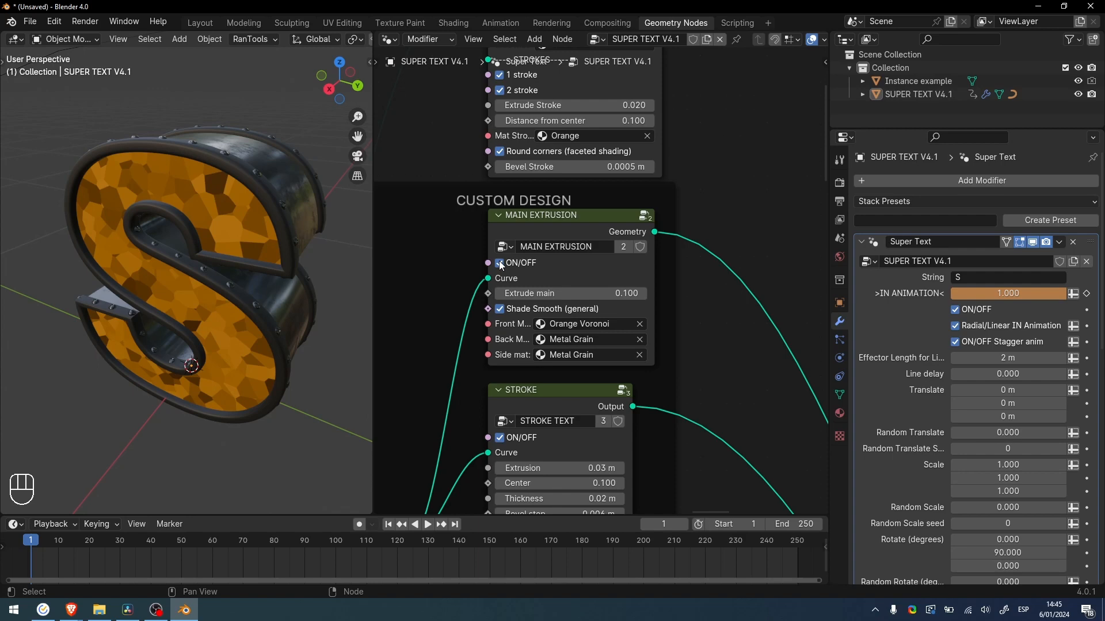
pyautogui.click(583, 231)
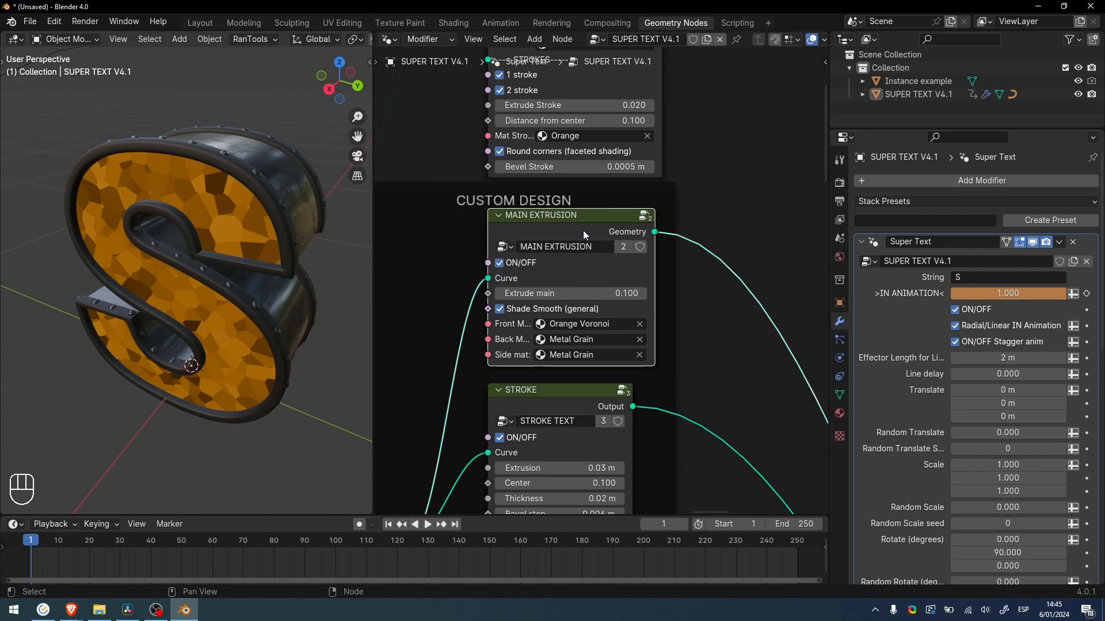
pyautogui.press('m')
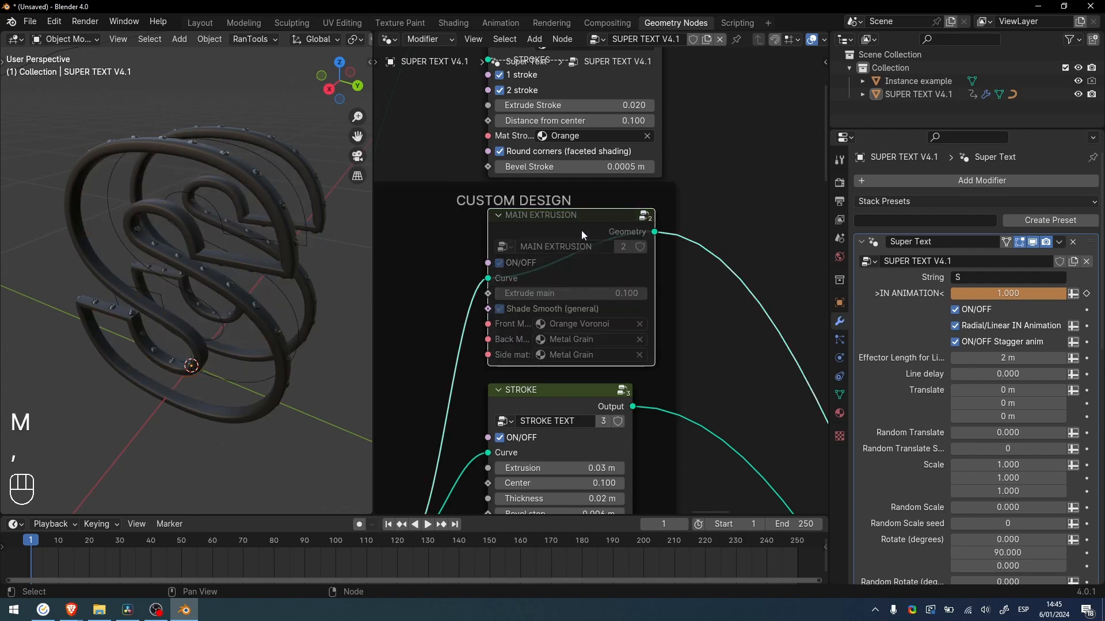
pyautogui.press('m')
# - Try a different Extrude main value on the MAIN EXTRUSION node, and toggle Shade Smooth (general) off and back on
pyautogui.moveTo(287, 295); pyautogui.dragTo(288, 293, button='middle')
pyautogui.scroll(-1, 288, 293)
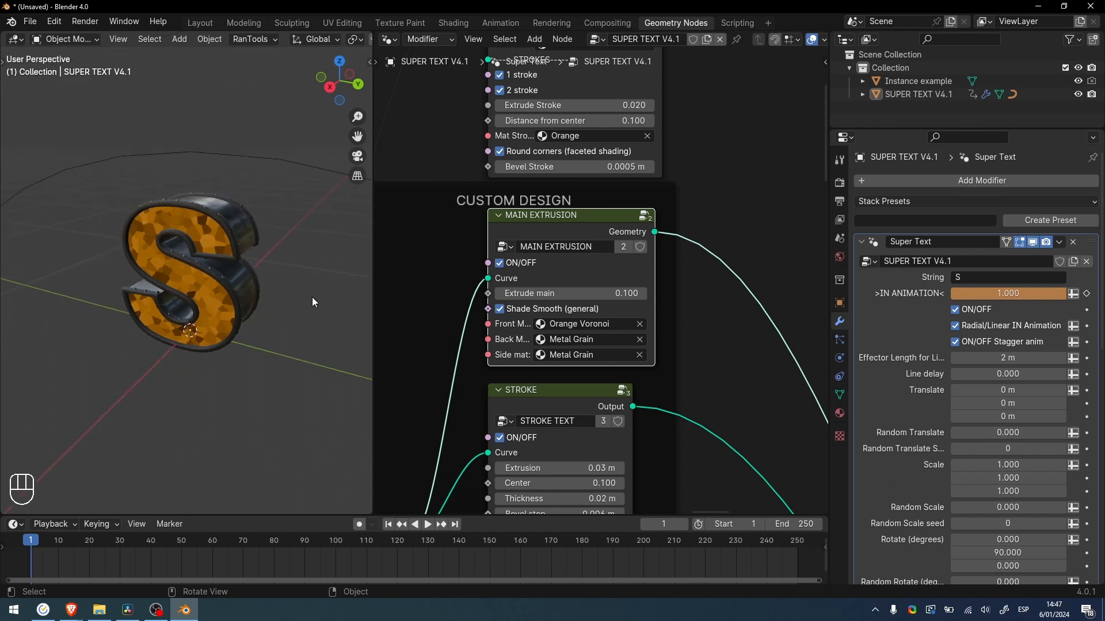
pyautogui.moveTo(571, 293)
pyautogui.mouseDown()
pyautogui.moveTo(622, 293)
pyautogui.moveTo(577, 293)
pyautogui.mouseUp()
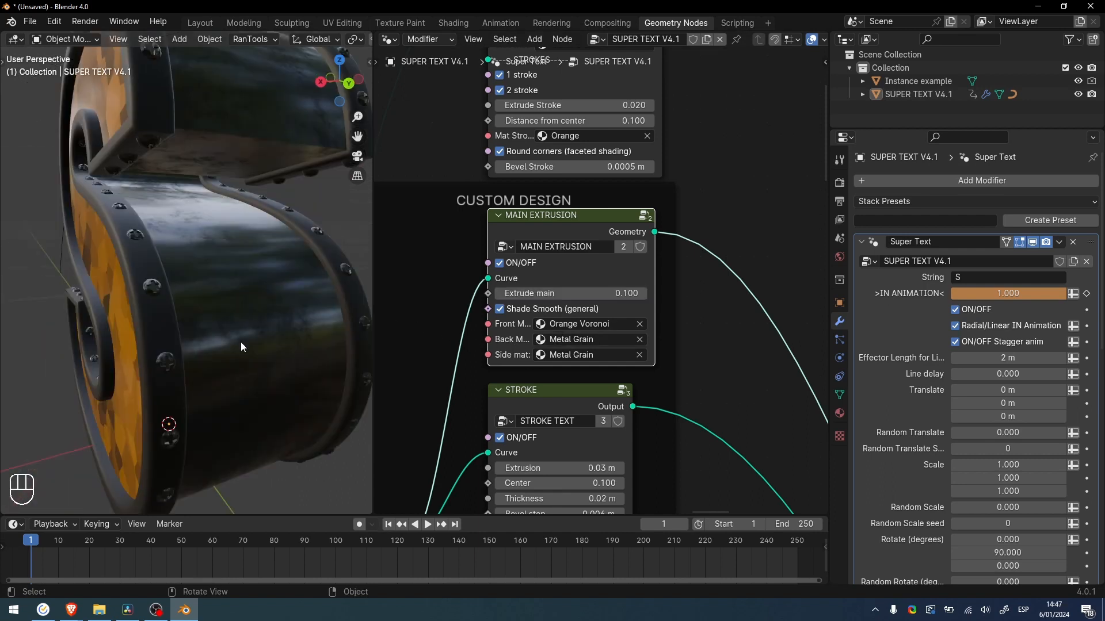
pyautogui.click(499, 308)
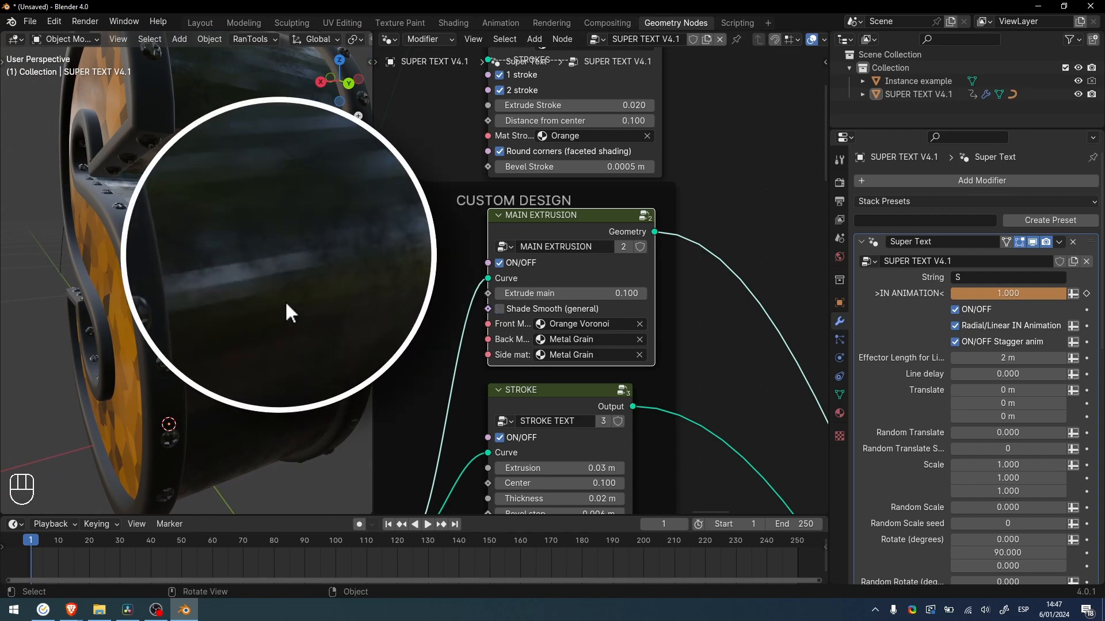
pyautogui.click(499, 309)
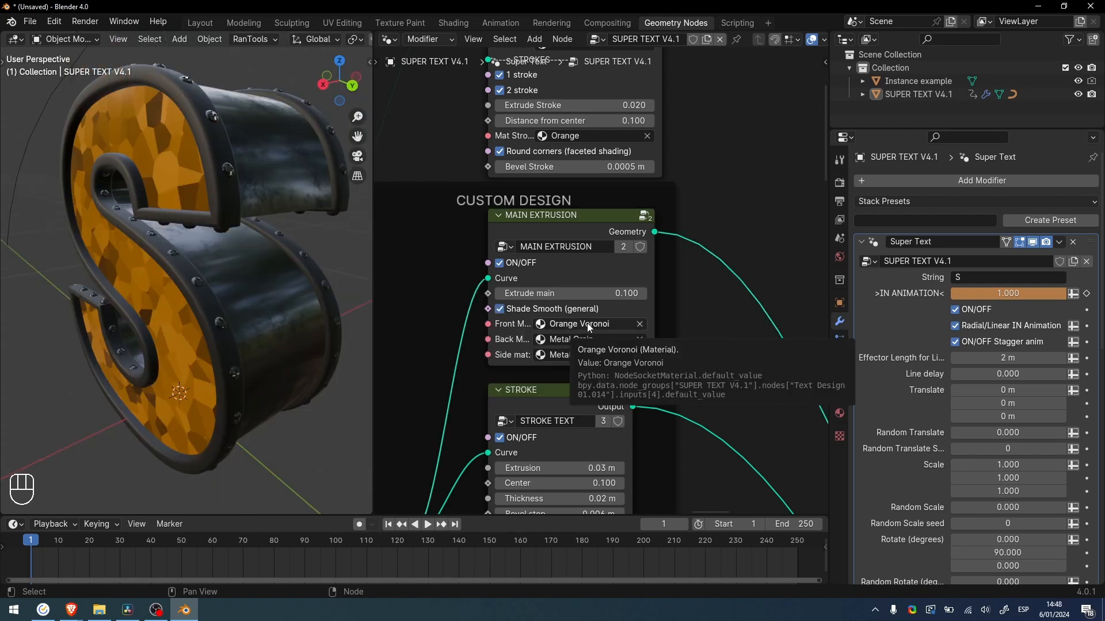
# - Set the MAIN EXTRUSION node's front material to Metal Grain and its back material to Orange Voronoi
pyautogui.click(587, 323)
pyautogui.click(575, 370)
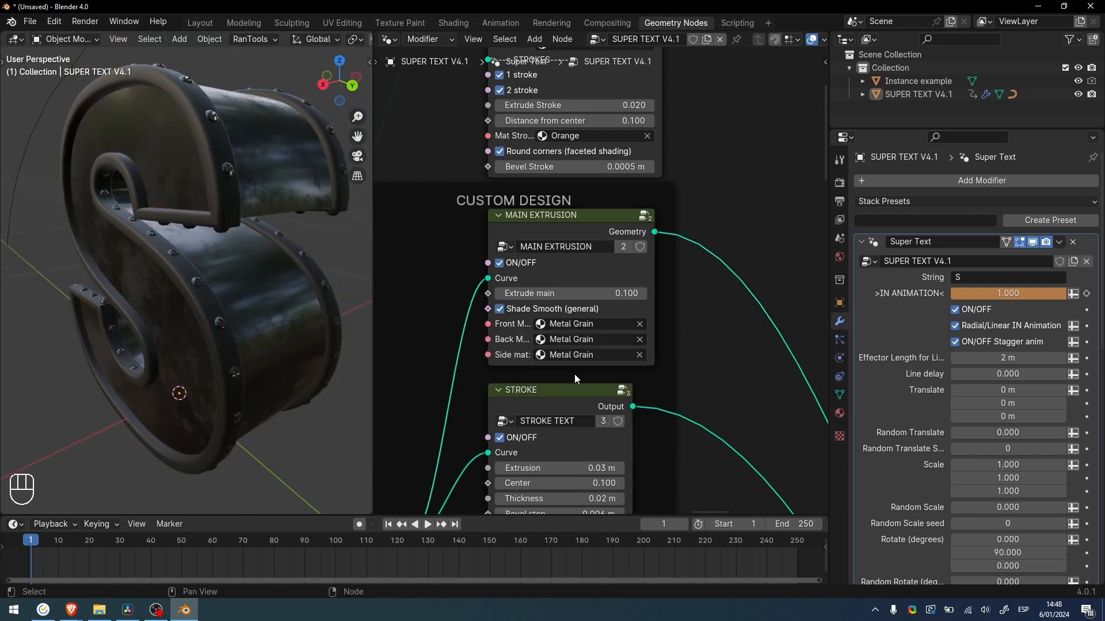
pyautogui.moveTo(247, 276); pyautogui.dragTo(270, 282, button='middle')
pyautogui.click(587, 339)
pyautogui.click(573, 414)
# - Try the Red material for the sides of the MAIN EXTRUSION node and undo the material changes
pyautogui.click(587, 355)
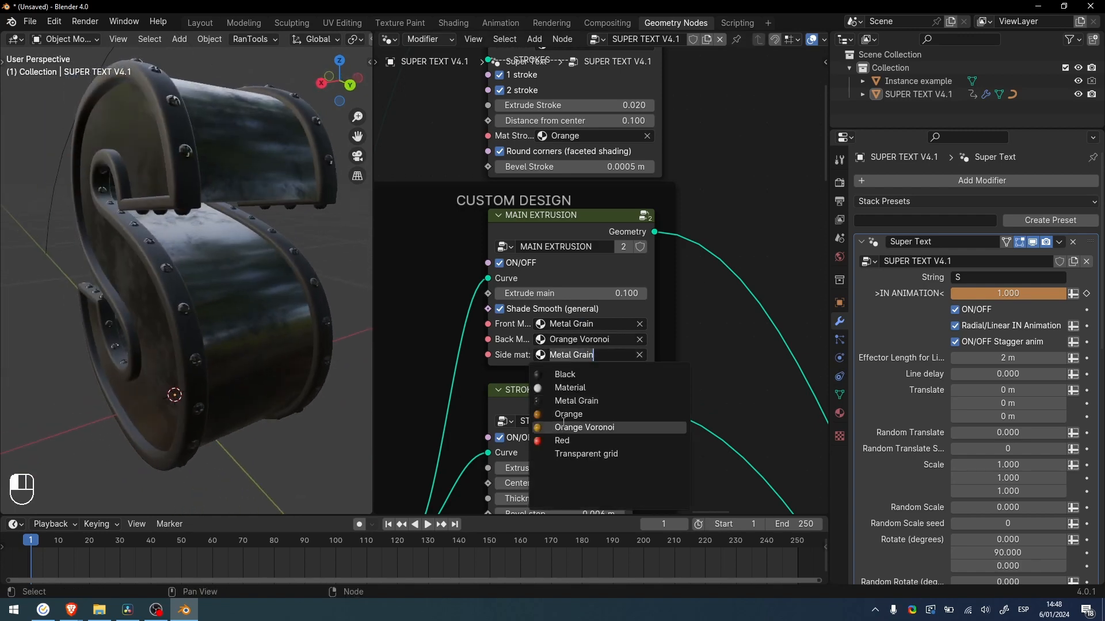
pyautogui.click(577, 438)
pyautogui.hotkey('ctrl', 'z')
pyautogui.moveTo(189, 299); pyautogui.dragTo(302, 340, button='middle')
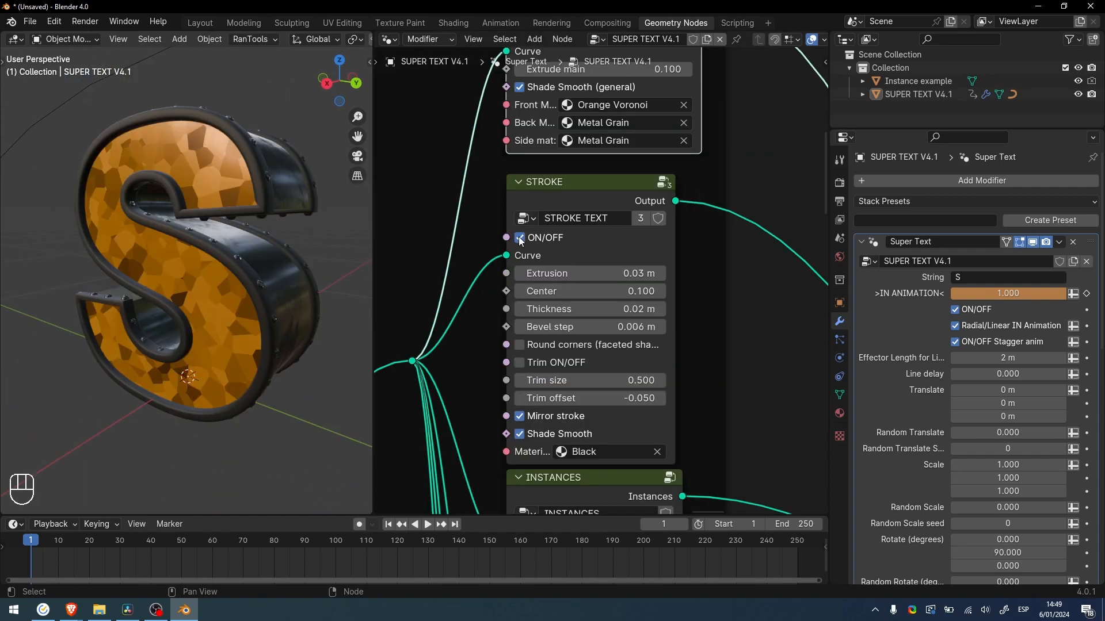
# - Switch the STROKE node off and back on, and try an Extrusion of 0.11 m
pyautogui.click(519, 238)
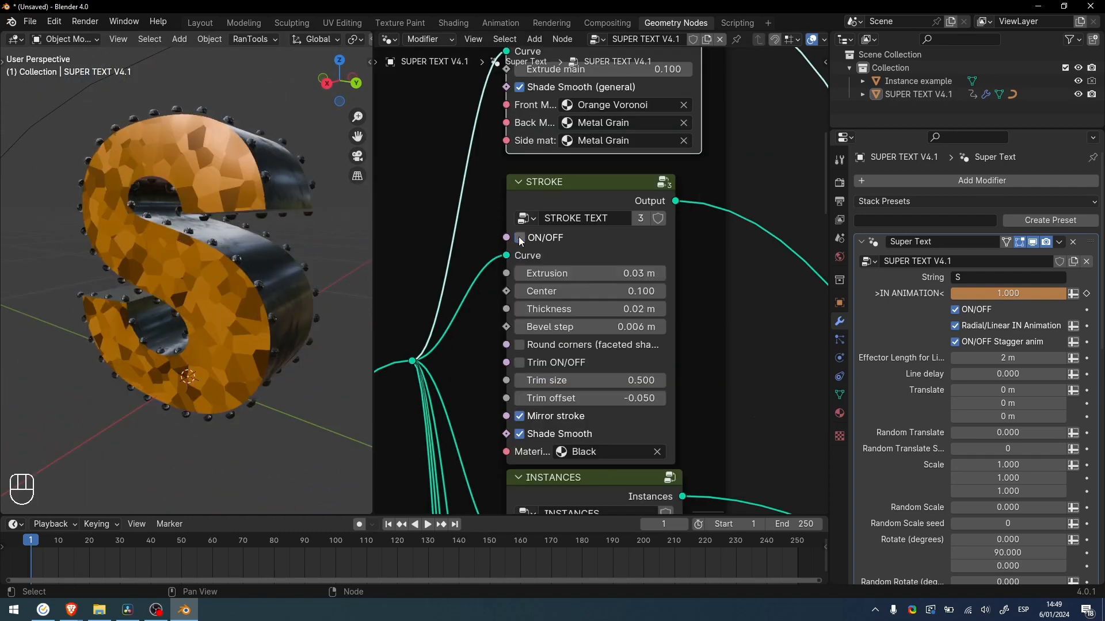
pyautogui.click(520, 239)
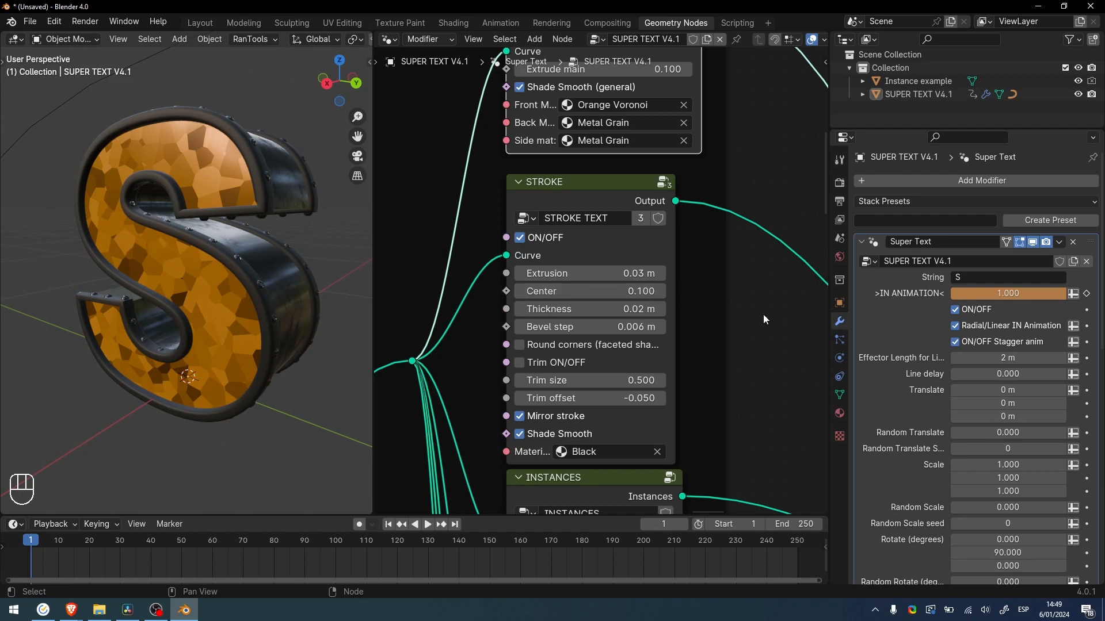
pyautogui.keyDown('shift'); pyautogui.moveTo(581, 273); pyautogui.dragTo(621, 273); pyautogui.keyUp('shift')
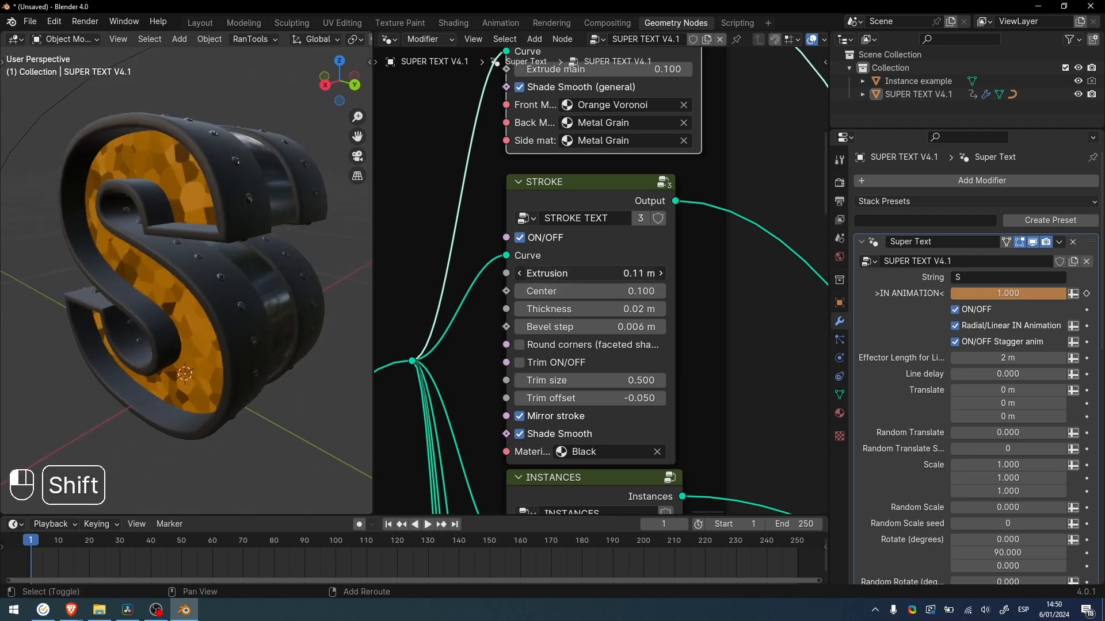
# - Try a Bevel step of 0.001 m on the STROKE node and return it to 0.006 m
pyautogui.click(593, 327)
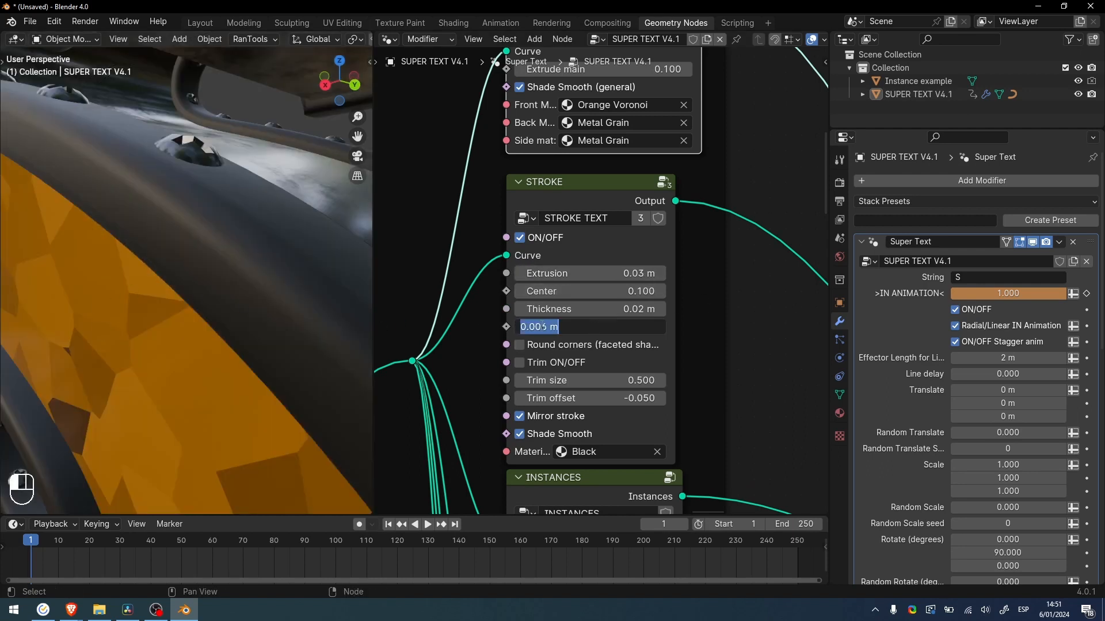
pyautogui.click(543, 326)
pyautogui.write('1')
pyautogui.press('Return')
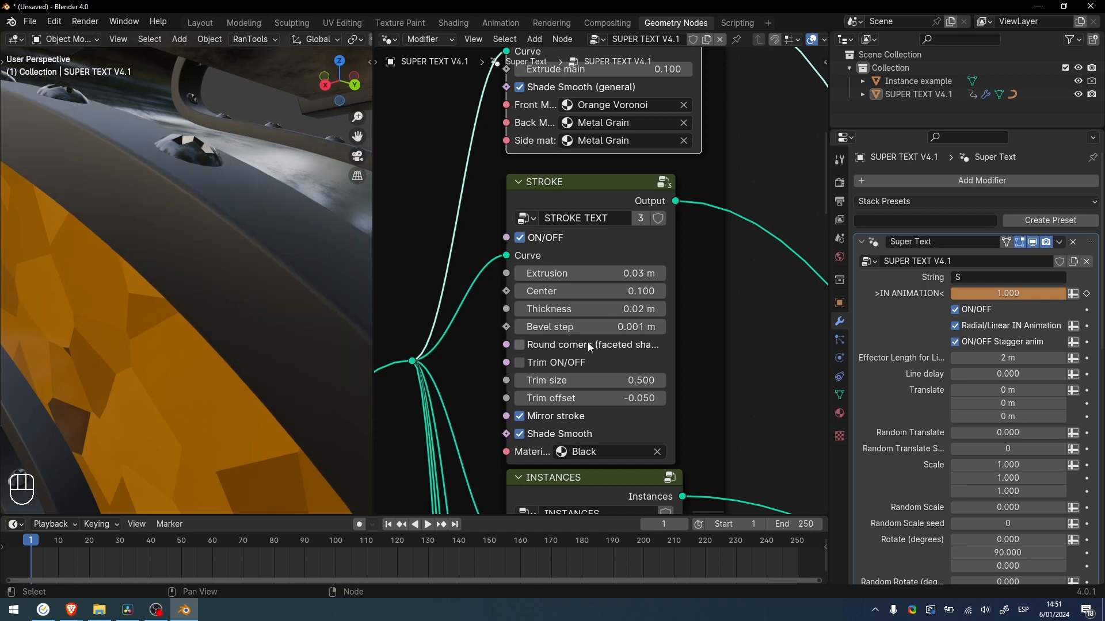
pyautogui.moveTo(588, 328)
pyautogui.keyDown('shift'); pyautogui.mouseDown()
pyautogui.moveTo(607, 328)
pyautogui.moveTo(582, 328)
pyautogui.mouseUp(); pyautogui.keyUp('shift')
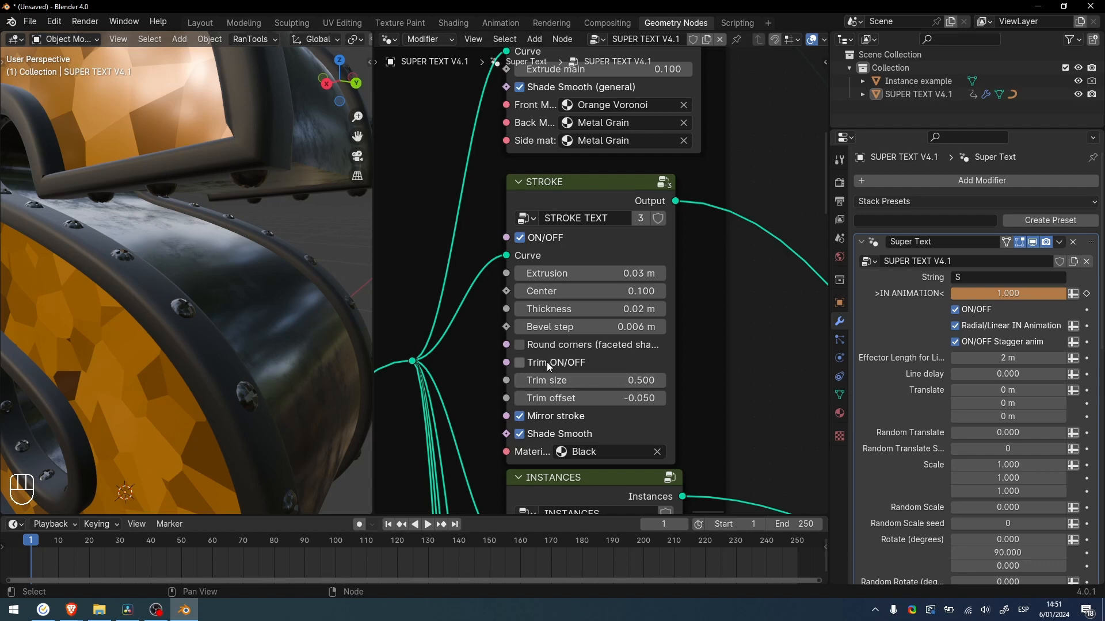
# - Enable Round corners (faceted shading) on the STROKE node and inspect the stroke edges up close
pyautogui.click(527, 348)
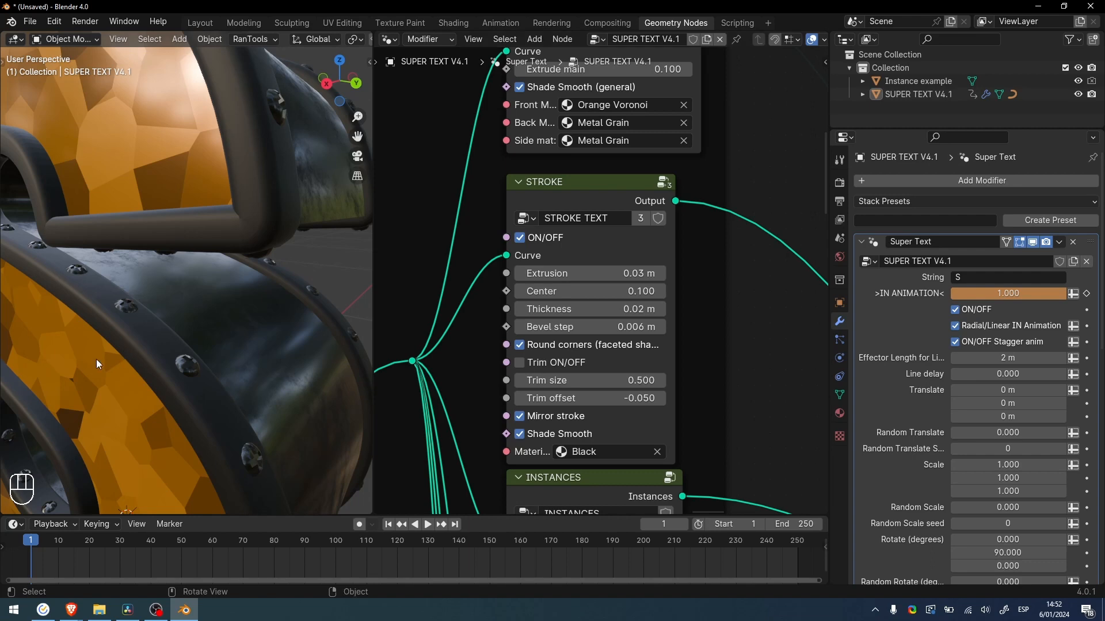
pyautogui.moveTo(96, 359); pyautogui.dragTo(246, 365, button='middle')
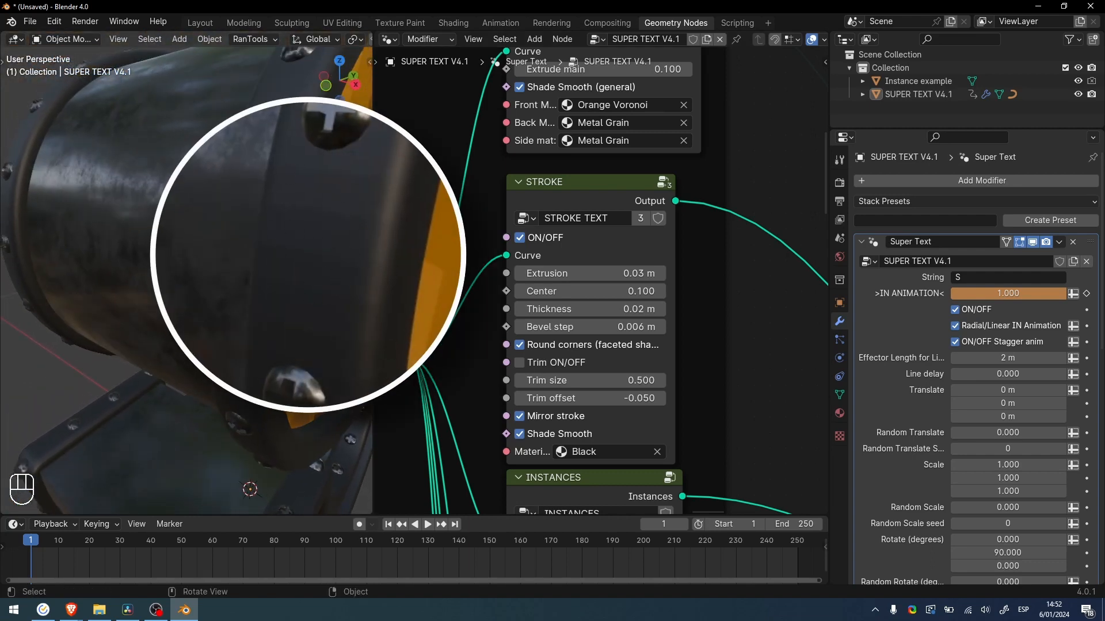
# - Toggle Round corners (faceted shading) on the STROKE node to compare the stroke edges, leaving it disabled
pyautogui.click(561, 346)
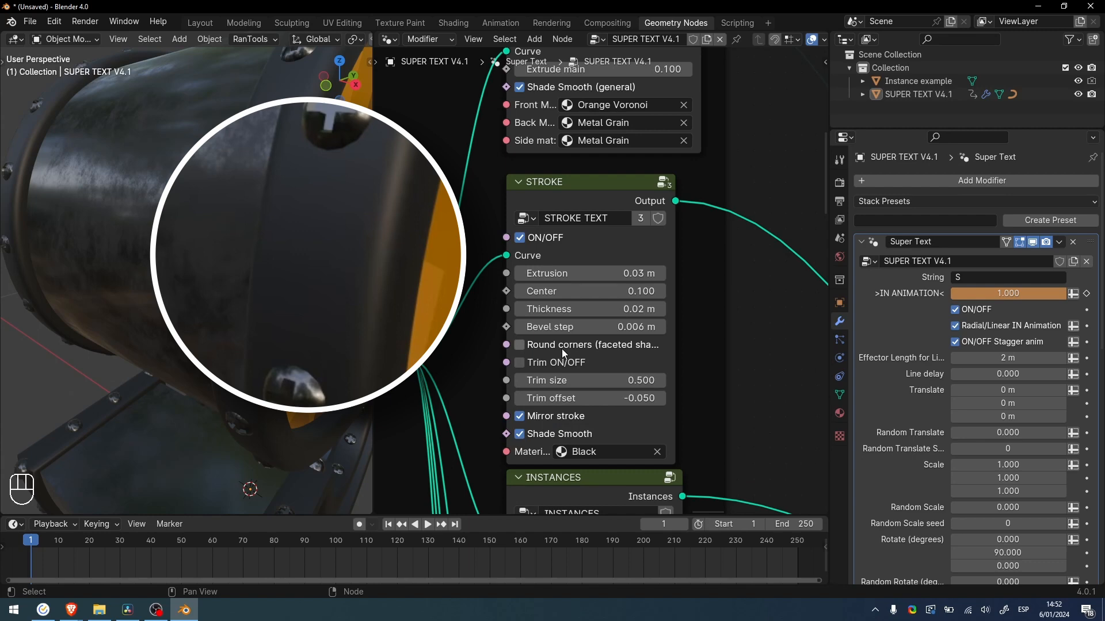
pyautogui.click(520, 348)
pyautogui.moveTo(230, 268); pyautogui.dragTo(146, 248, button='middle')
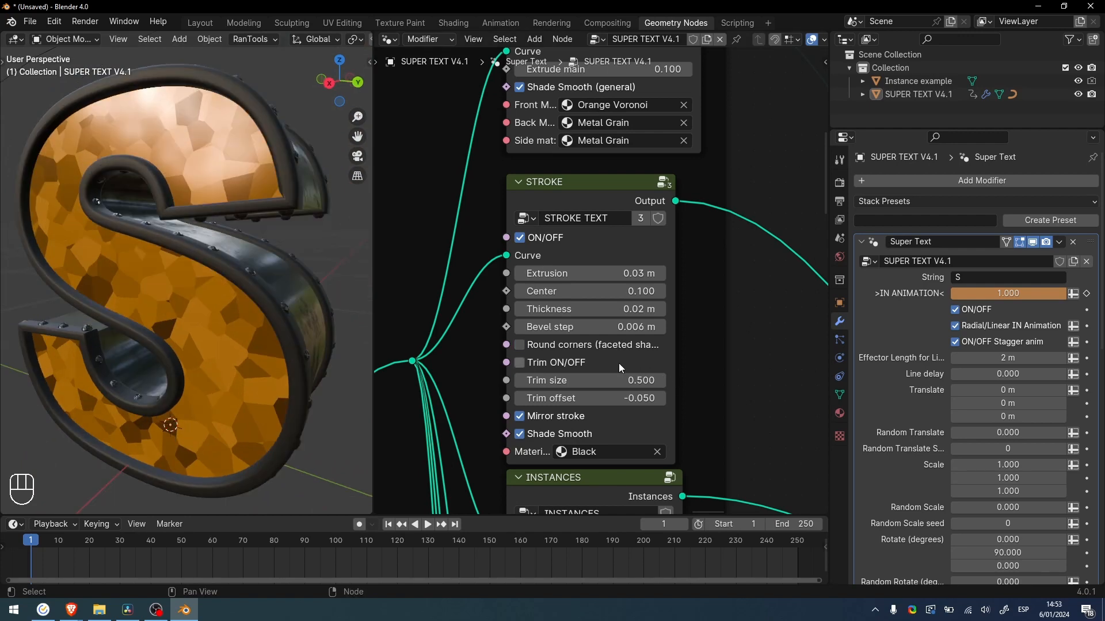
# - Try Trim on the STROKE node with Trim size 0.390 and Trim offset 1.590, undo those values and disable Trim
pyautogui.click(559, 364)
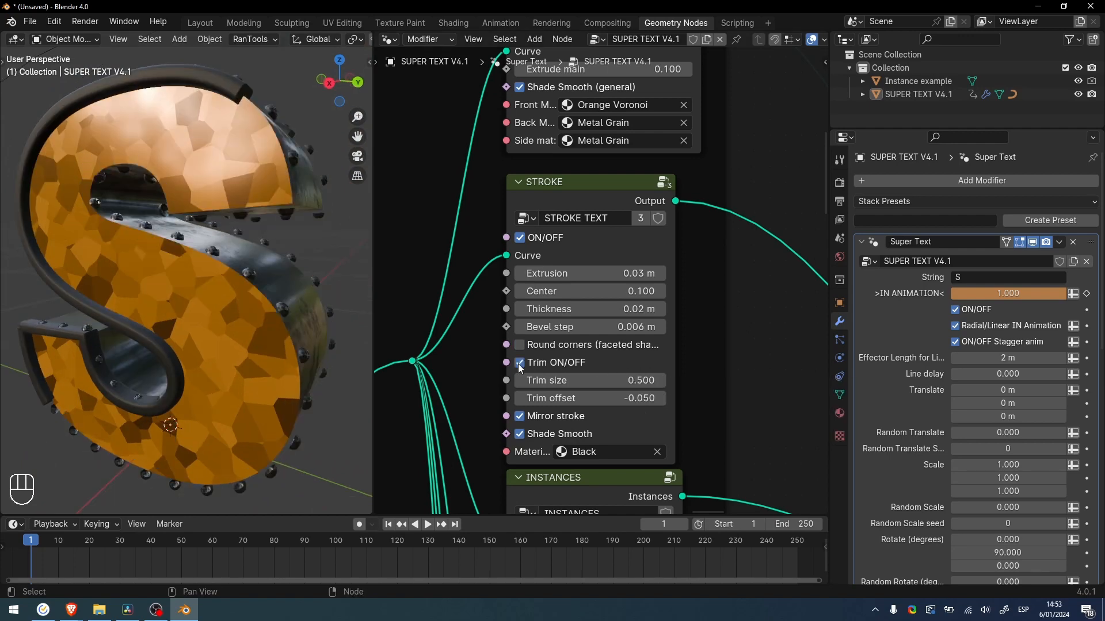
pyautogui.moveTo(592, 380)
pyautogui.mouseDown()
pyautogui.moveTo(573, 381)
pyautogui.moveTo(593, 382)
pyautogui.moveTo(588, 397)
pyautogui.moveTo(667, 397)
pyautogui.moveTo(700, 378)
pyautogui.mouseUp()
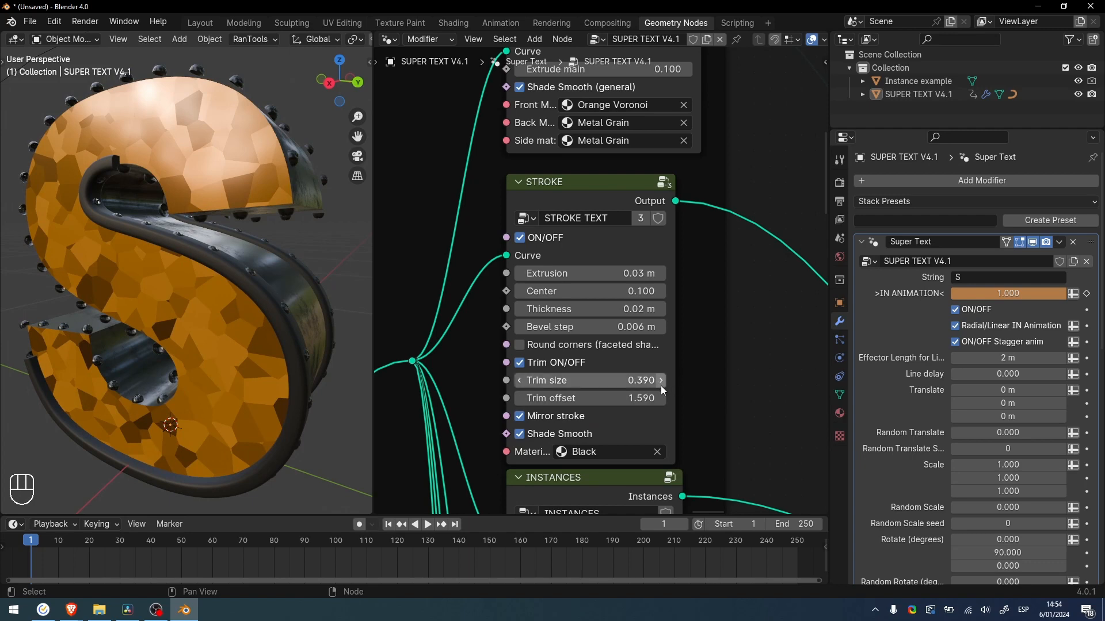
pyautogui.hotkey('ctrl', 'z')
pyautogui.hotkey('ctrl', 'z')
pyautogui.click(520, 363)
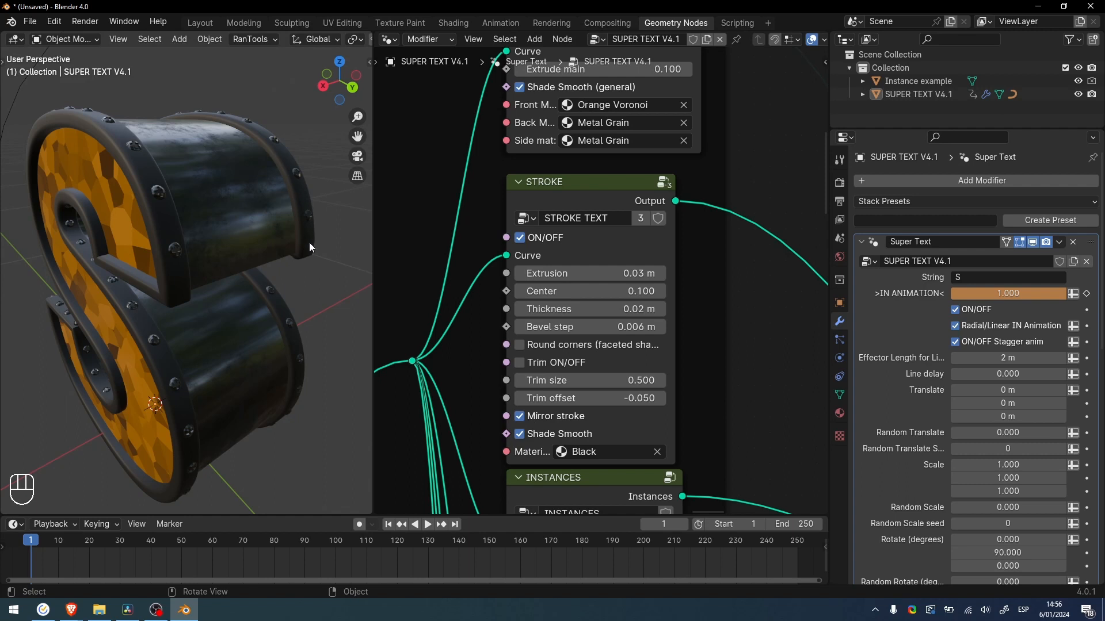
# - Disable Mirror stroke on the STROKE node, try a Center of 0.000 and experiment with the Extrusion
pyautogui.click(519, 417)
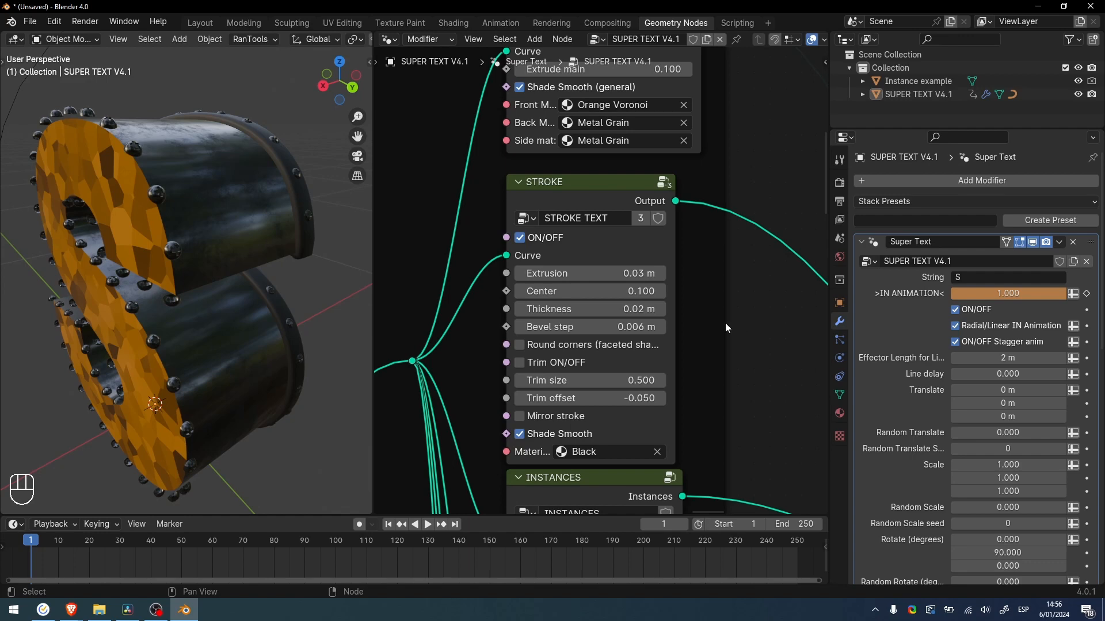
pyautogui.press('shift')
pyautogui.moveTo(640, 293)
pyautogui.keyDown('shift'); pyautogui.mouseDown()
pyautogui.moveTo(586, 292)
pyautogui.moveTo(638, 292)
pyautogui.moveTo(587, 292)
pyautogui.moveTo(683, 309)
pyautogui.mouseUp(); pyautogui.keyUp('shift')
pyautogui.keyDown('shift'); pyautogui.rightClick(639, 292); pyautogui.keyUp('shift')
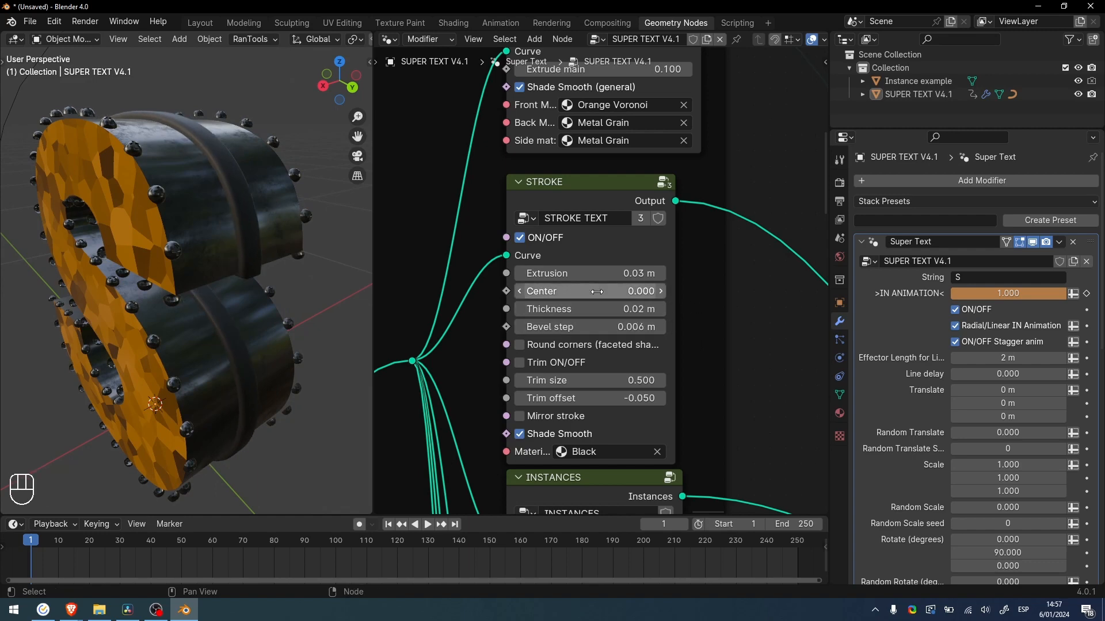
pyautogui.keyDown('shift'); pyautogui.moveTo(633, 273); pyautogui.dragTo(691, 273); pyautogui.keyUp('shift')
# - Try the Red material on the STROKE node, viewing the stroke up close
pyautogui.moveTo(69, 368); pyautogui.dragTo(271, 344, button='middle')
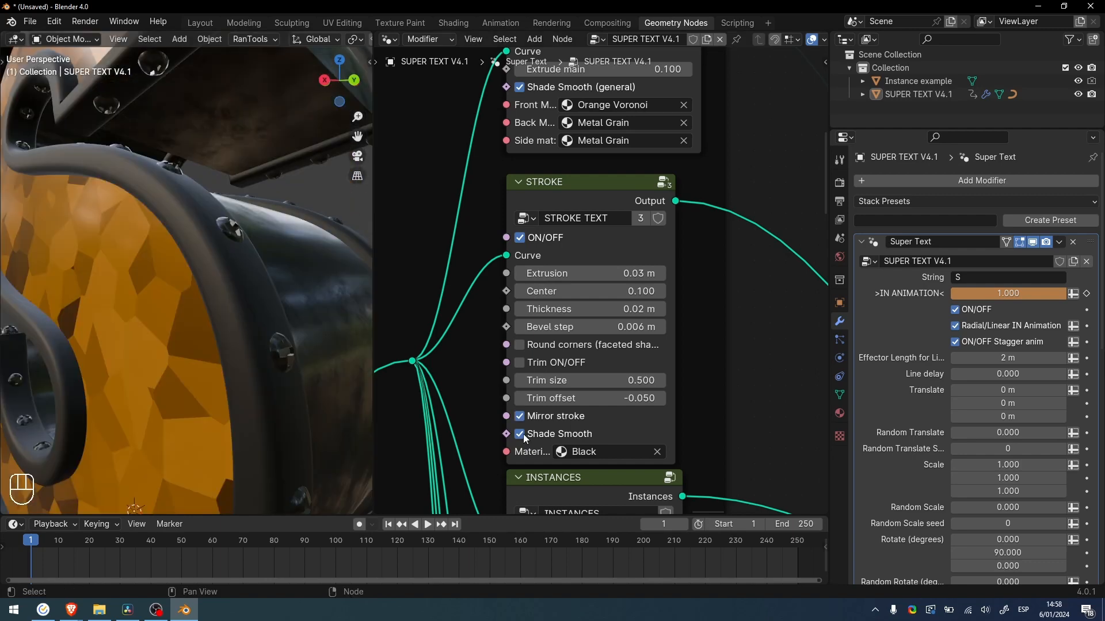
pyautogui.click(598, 451)
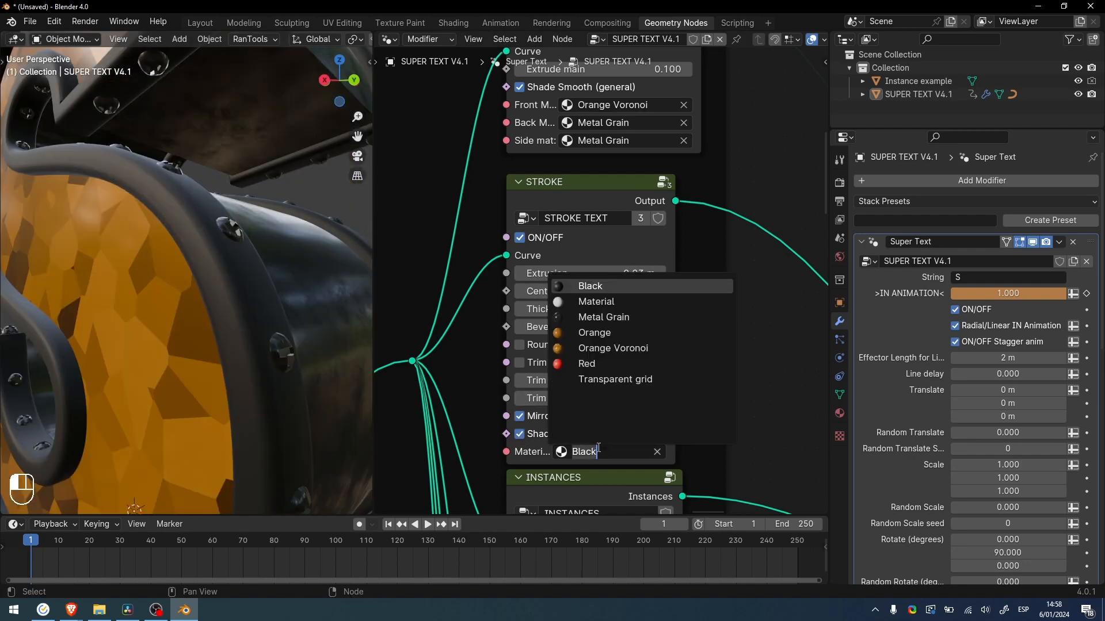
pyautogui.click(609, 363)
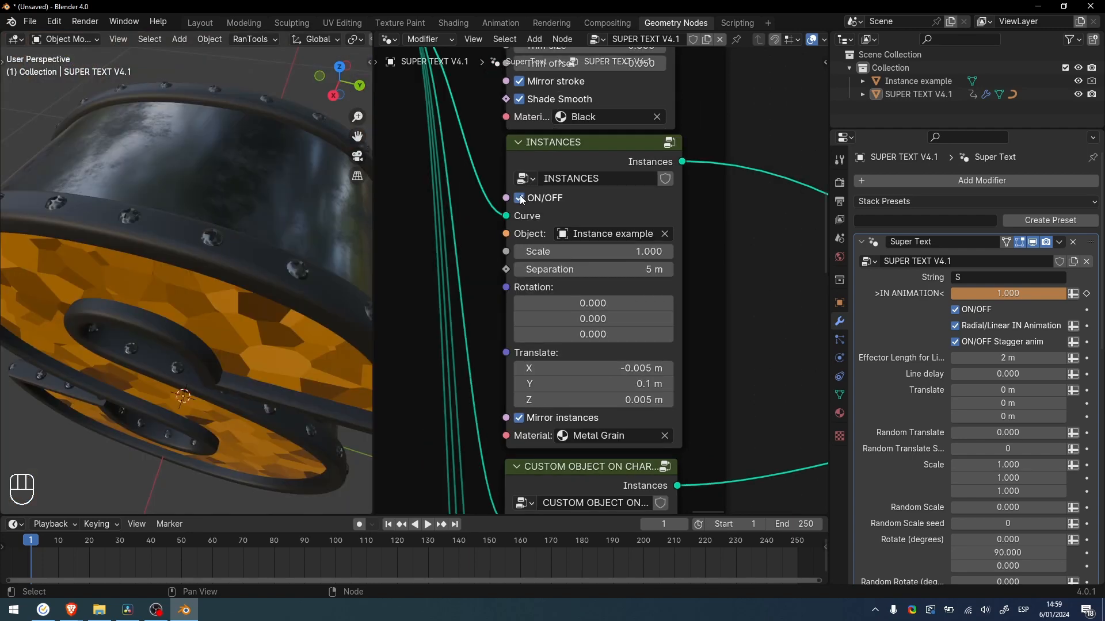
# - Add a cube mesh to the scene and hide it in the viewport
pyautogui.click(583, 236)
pyautogui.scroll(-10, 315, 279)
pyautogui.hotkey('shift', 'a')
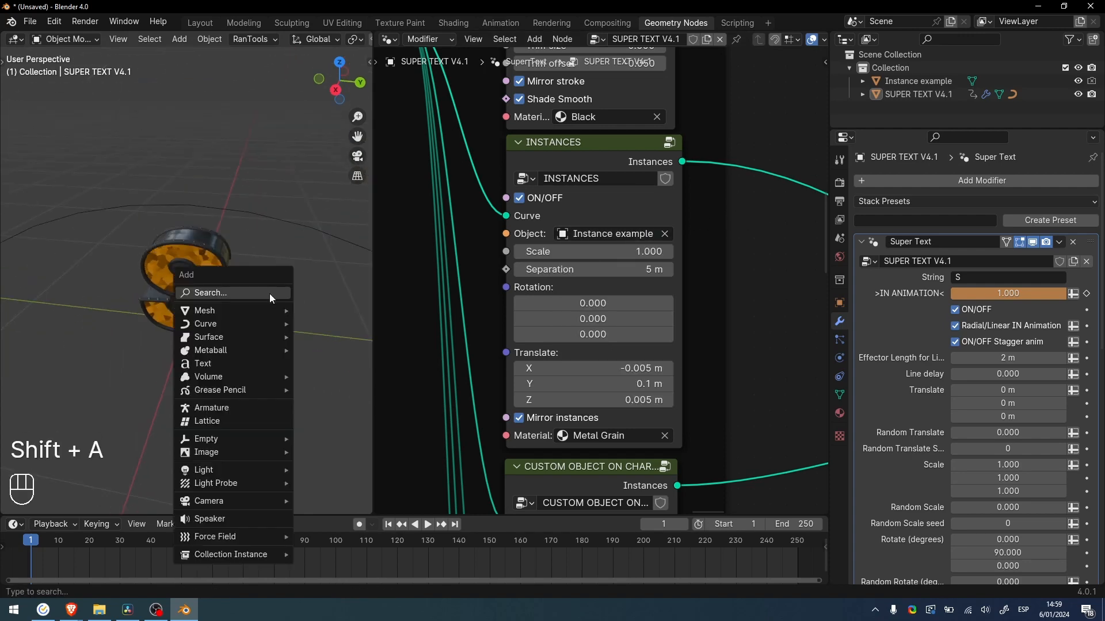
pyautogui.moveTo(258, 309)
pyautogui.click(342, 326)
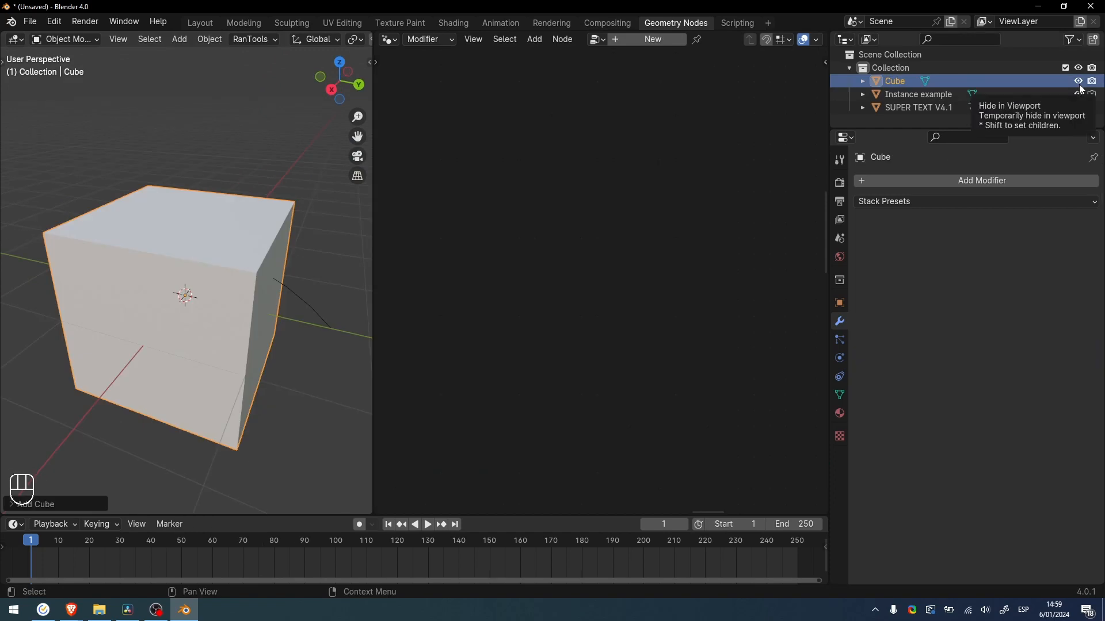
pyautogui.click(1079, 84)
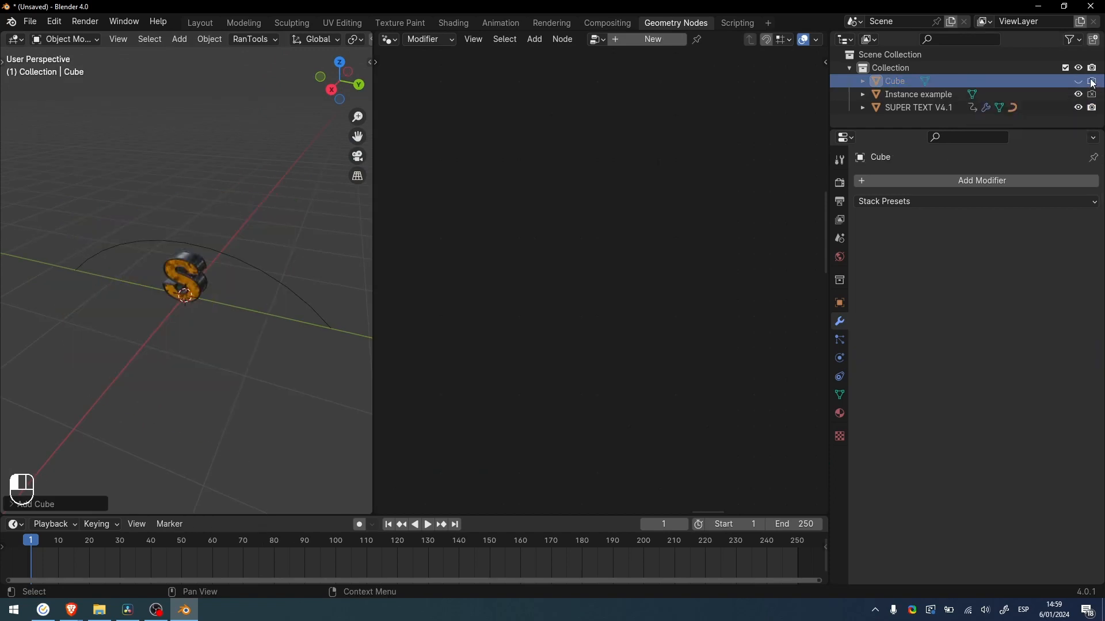
# - On SUPER TEXT V4.1, try Cube as the INSTANCES node's object at Scale 0.010 and experiment with the Separation
pyautogui.click(919, 107)
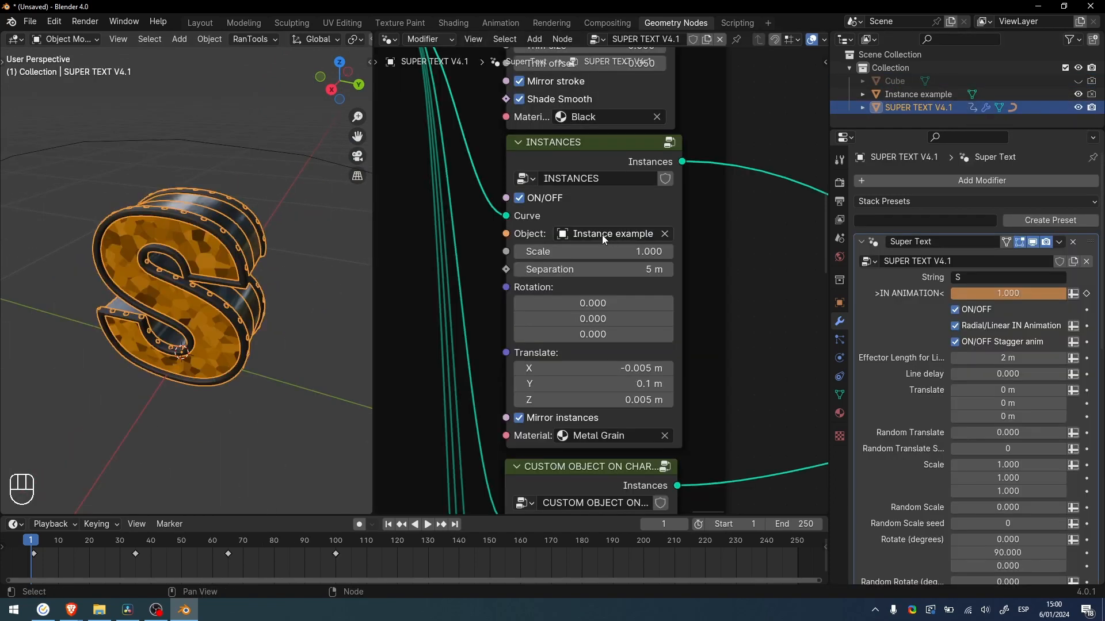
pyautogui.click(602, 235)
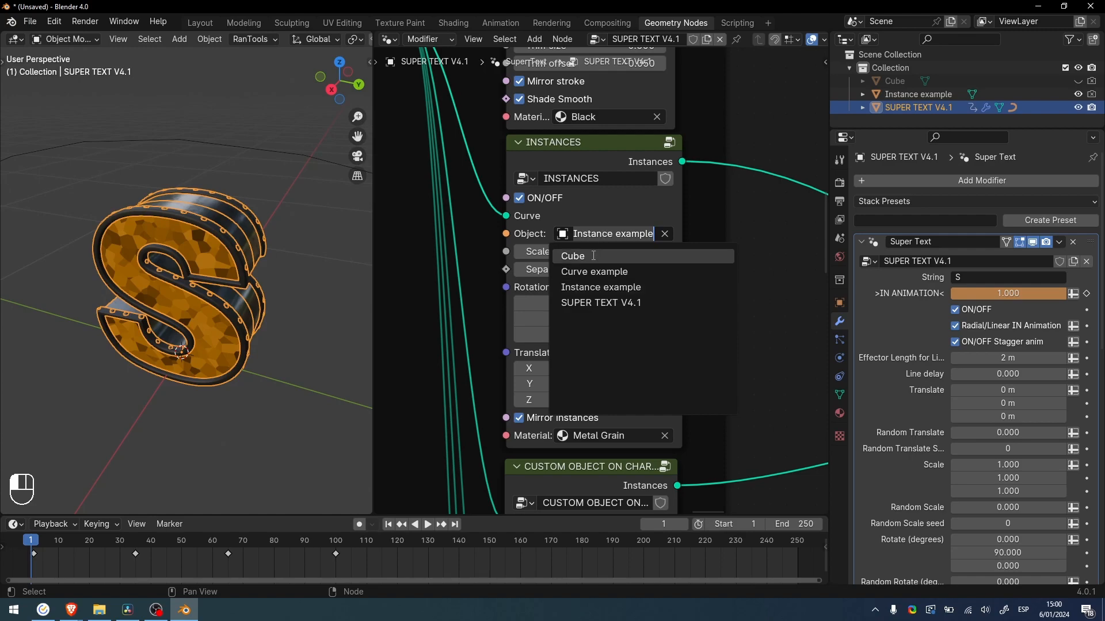
pyautogui.click(593, 256)
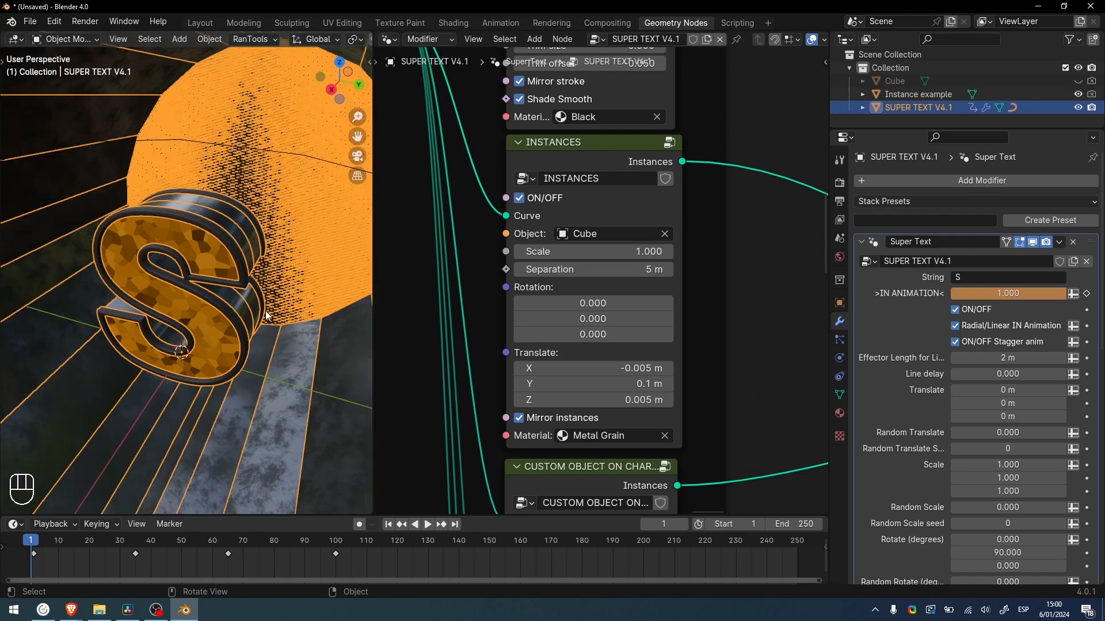
pyautogui.scroll(-5, 265, 310)
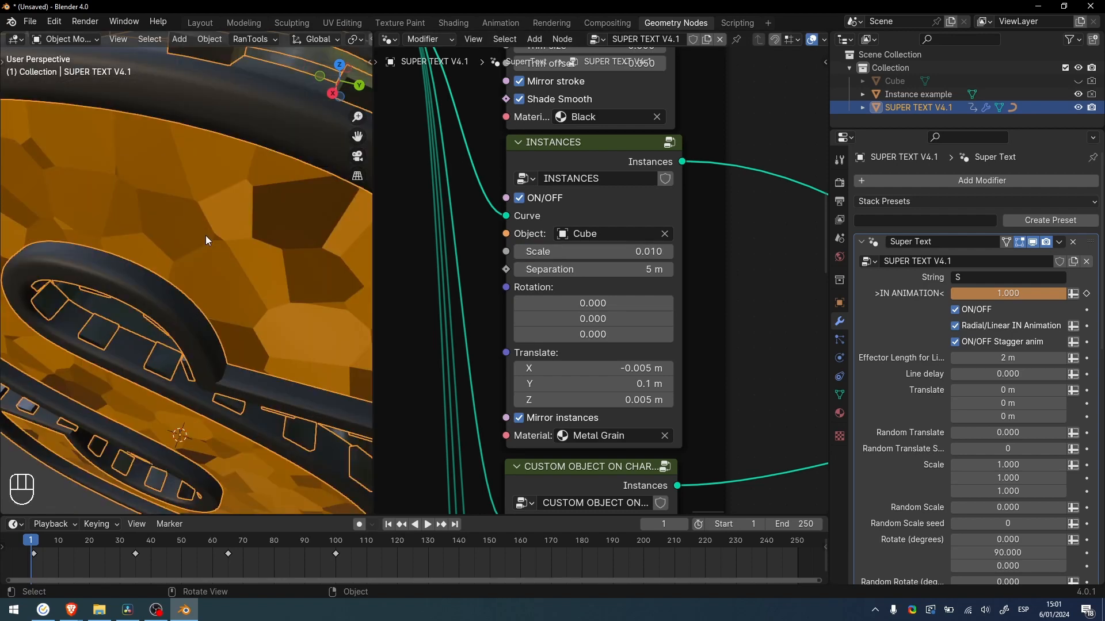
pyautogui.moveTo(205, 236); pyautogui.dragTo(122, 228, button='middle')
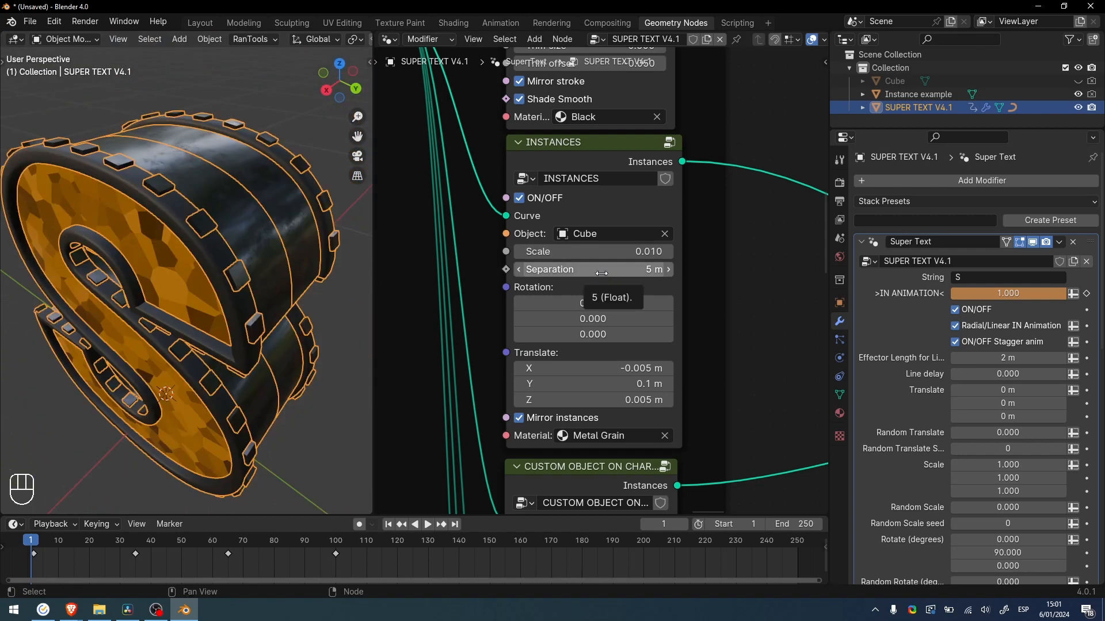
pyautogui.moveTo(608, 274); pyautogui.dragTo(633, 270)
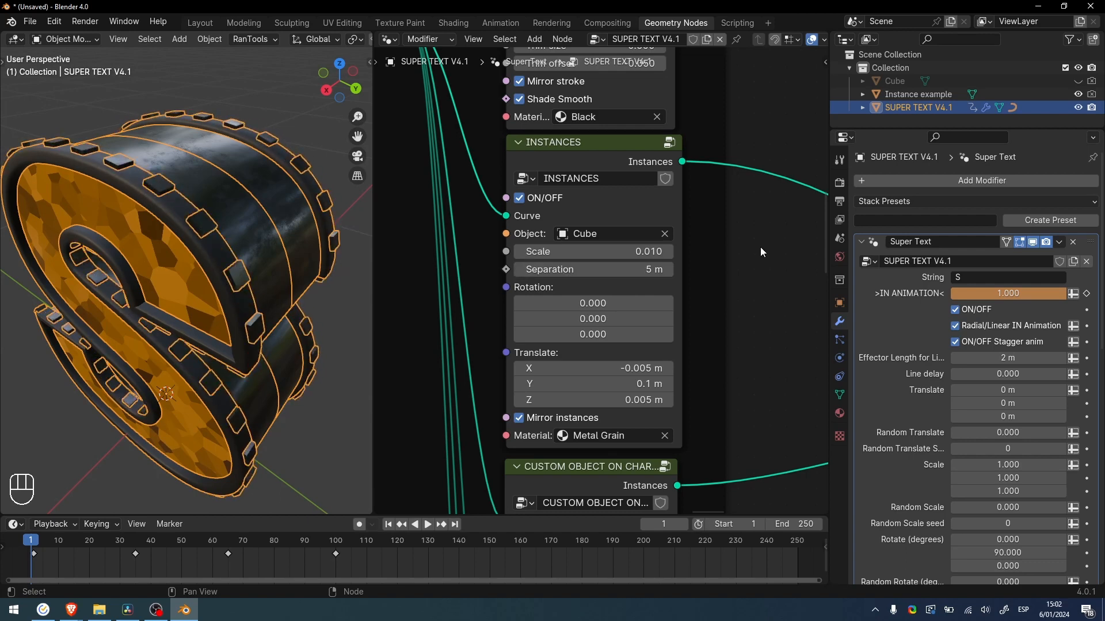
# - Set the INSTANCES node's object to Instance example and its Scale to 1
pyautogui.click(619, 233)
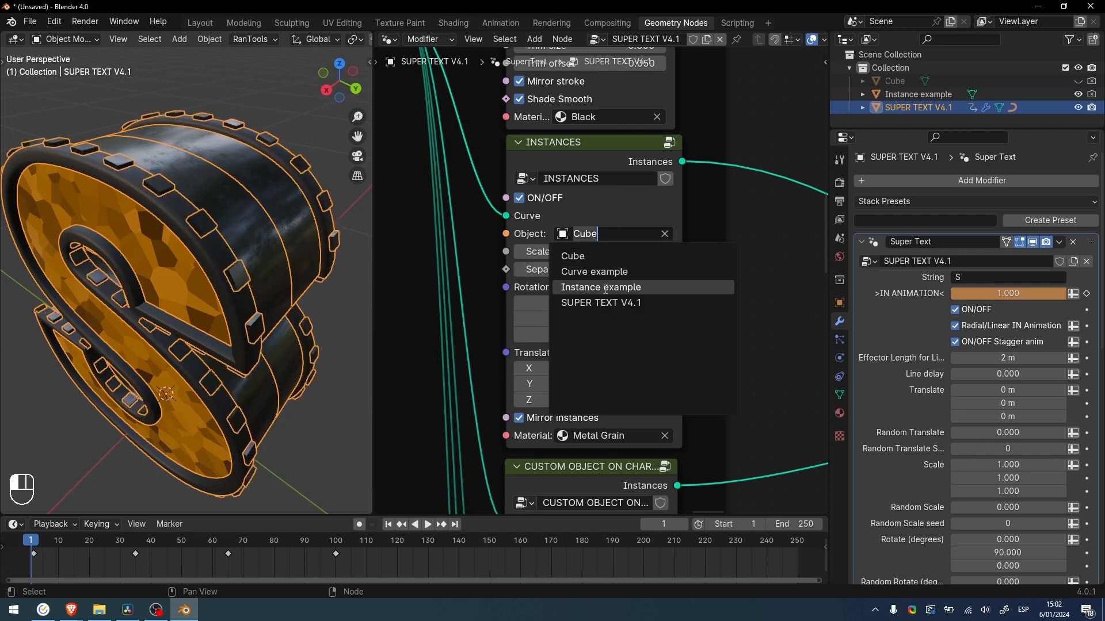
pyautogui.click(605, 287)
pyautogui.click(609, 253)
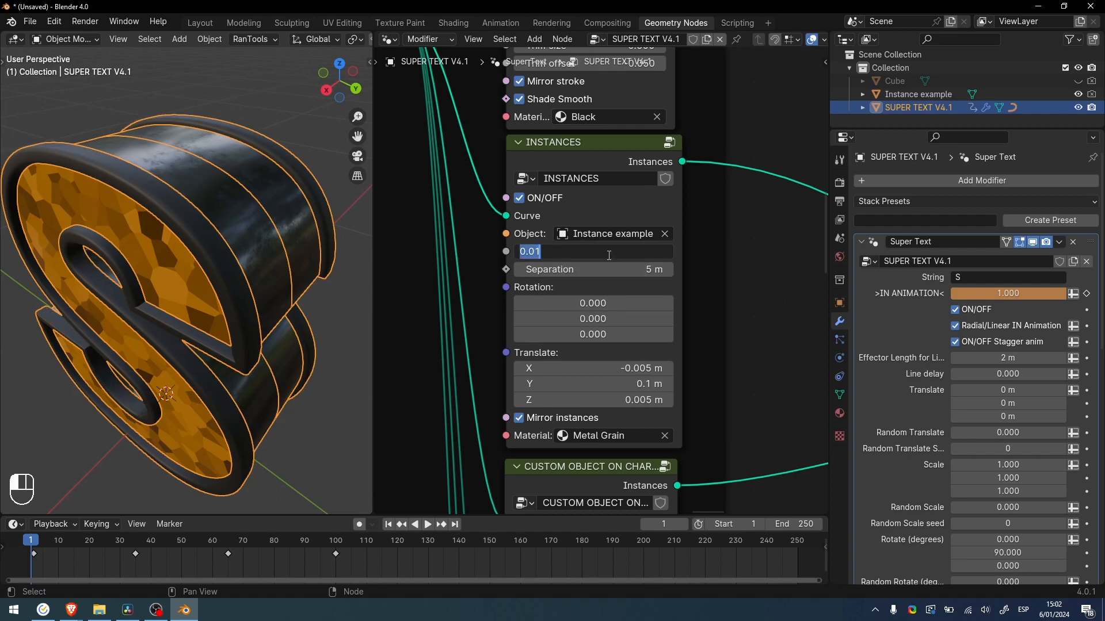
pyautogui.write('1')
pyautogui.press('Return')
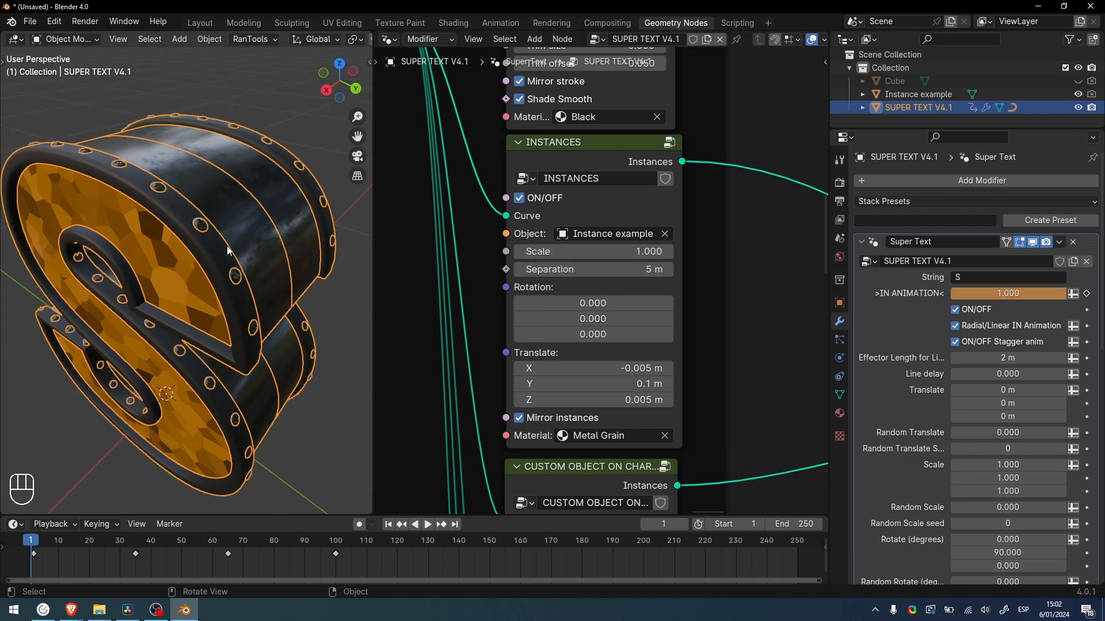
# - Undo the last rotation change and try -90 as the first Rotation value of the INSTANCES node
pyautogui.moveTo(229, 251); pyautogui.dragTo(319, 288, button='middle')
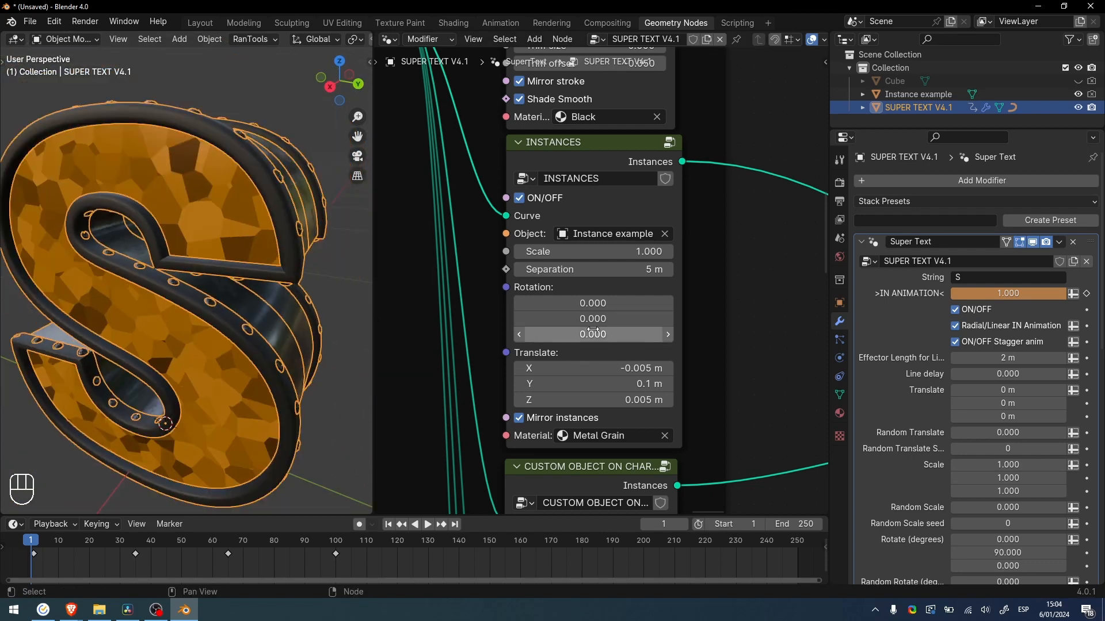
pyautogui.hotkey('ctrl', 'z')
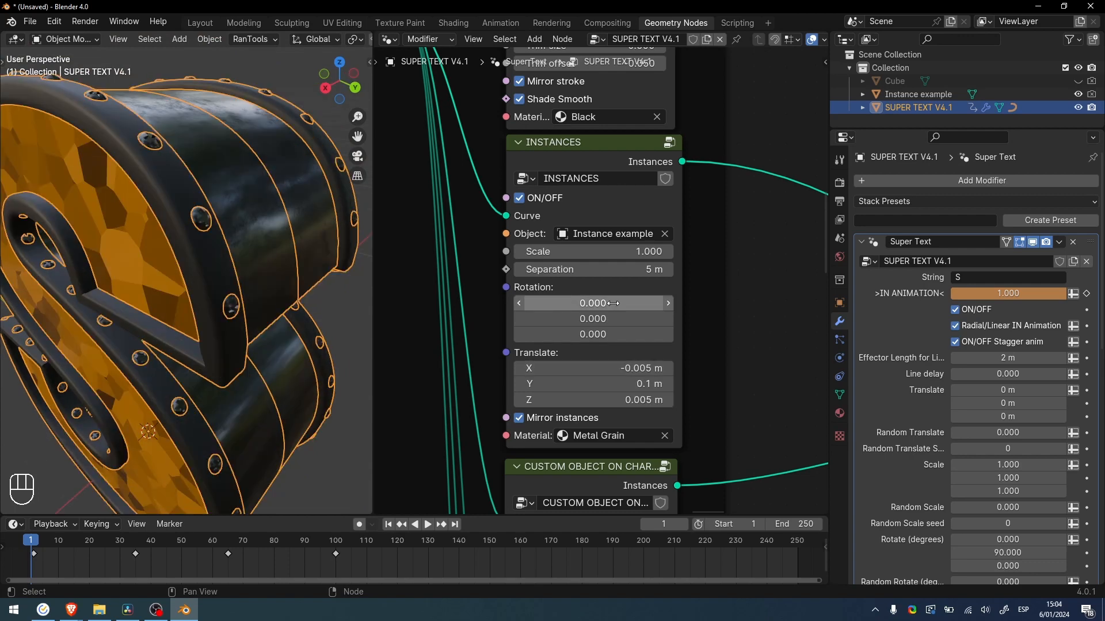
pyautogui.click(612, 302)
pyautogui.write('-90')
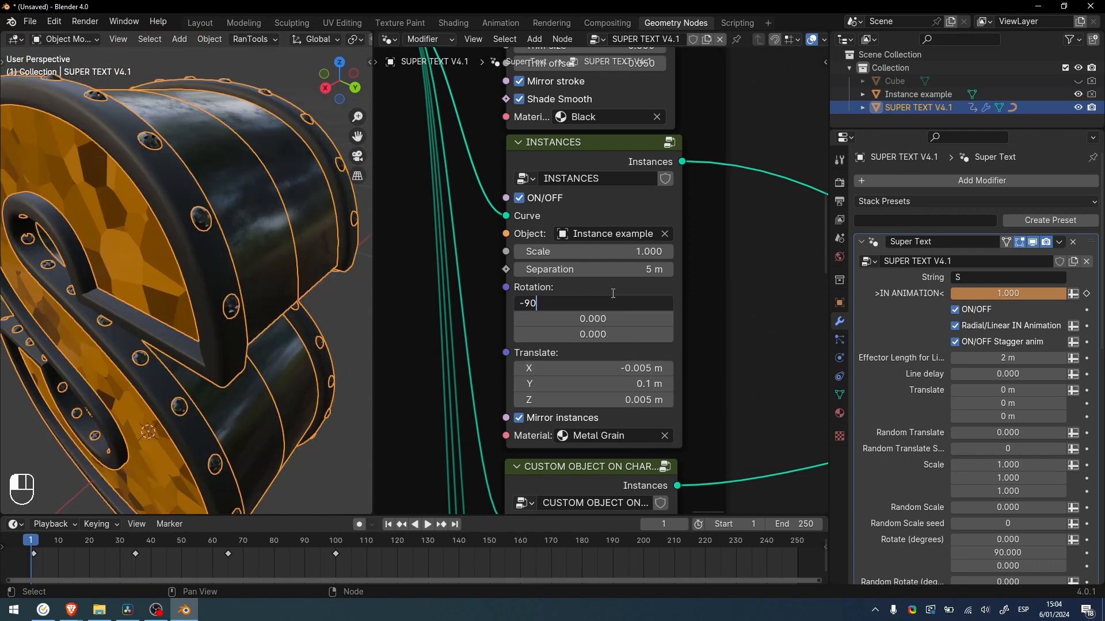
pyautogui.press('Return')
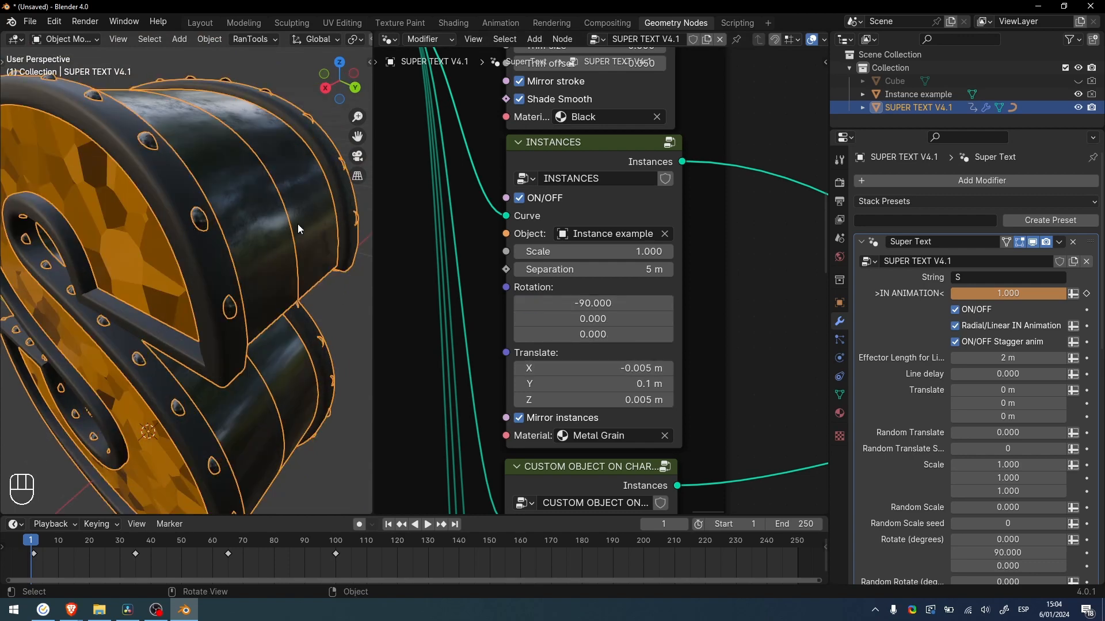
pyautogui.moveTo(298, 223); pyautogui.dragTo(242, 214, button='middle')
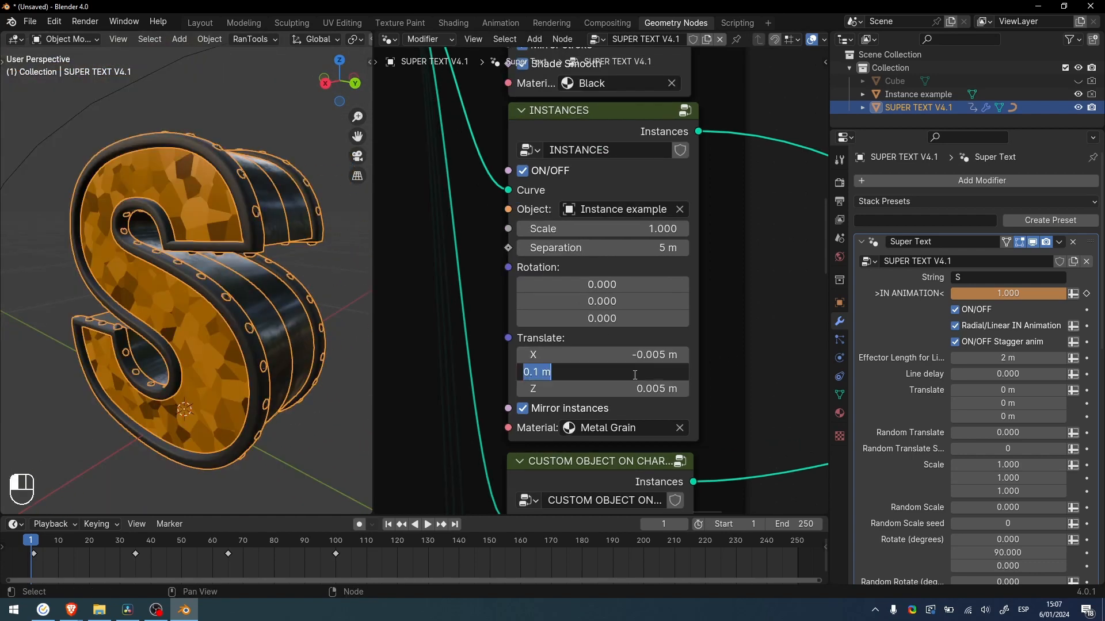
# - On the INSTANCES node, set Translate Y to 0.12 m, the first Rotation value to -90 and Translate Z to 0 m
pyautogui.doubleClick(598, 373)
pyautogui.press('Return')
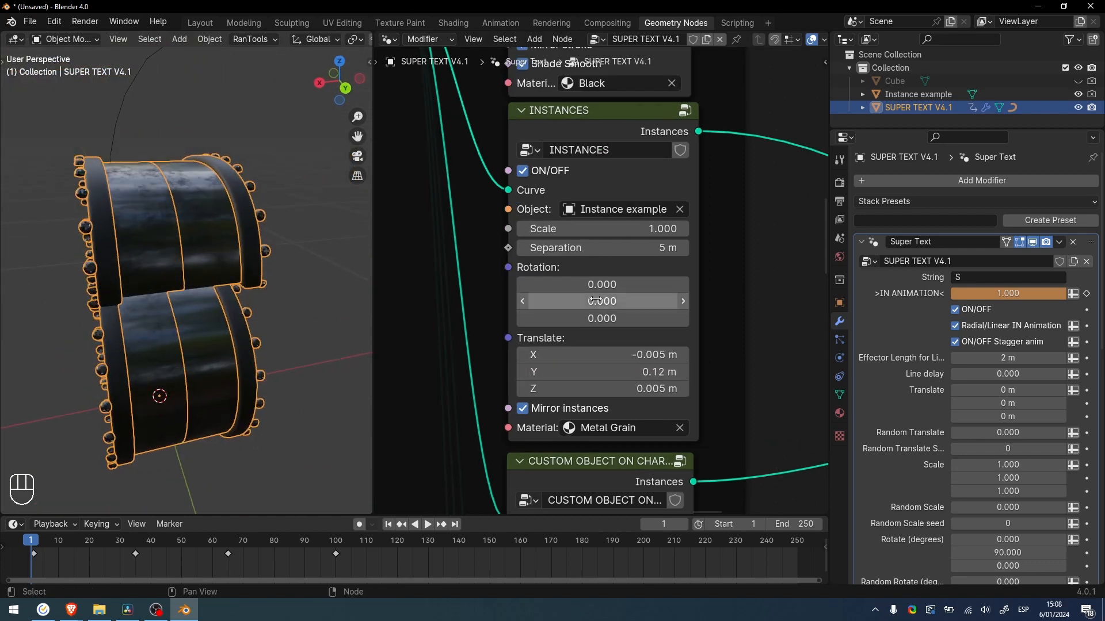
pyautogui.doubleClick(621, 285)
pyautogui.write('-90')
pyautogui.doubleClick(610, 389)
pyautogui.write('0')
# - Deselect the text, set the INSTANCES node's Translate Y to 0.11 m and open its material choices
pyautogui.click(266, 180)
pyautogui.moveTo(267, 180); pyautogui.dragTo(139, 190, button='middle')
pyautogui.doubleClick(552, 372)
pyautogui.write('0.11')
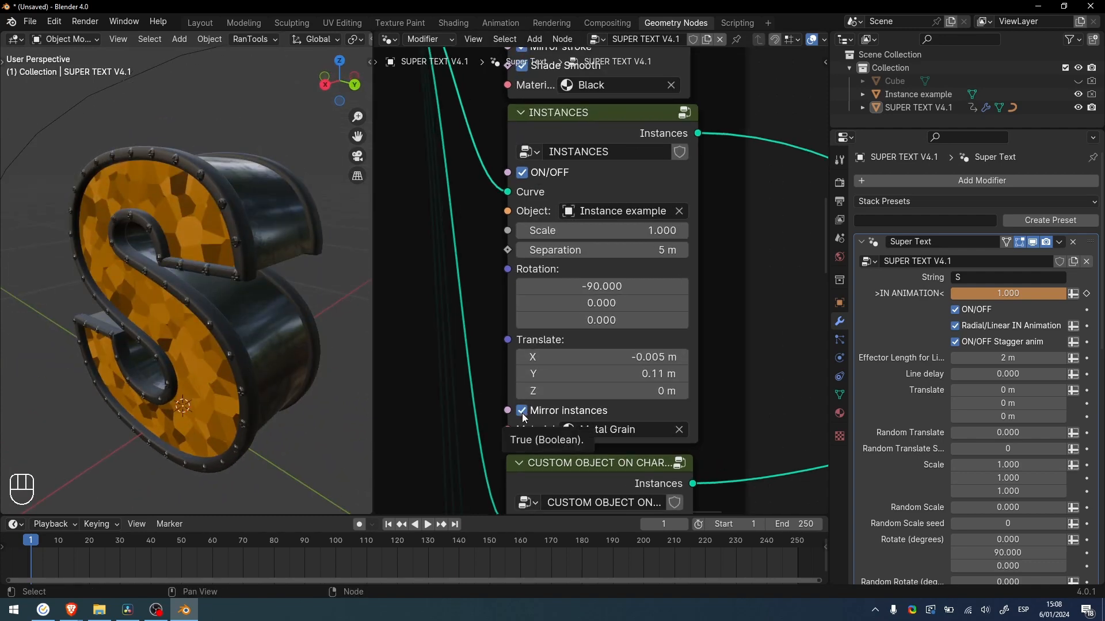
pyautogui.click(619, 428)
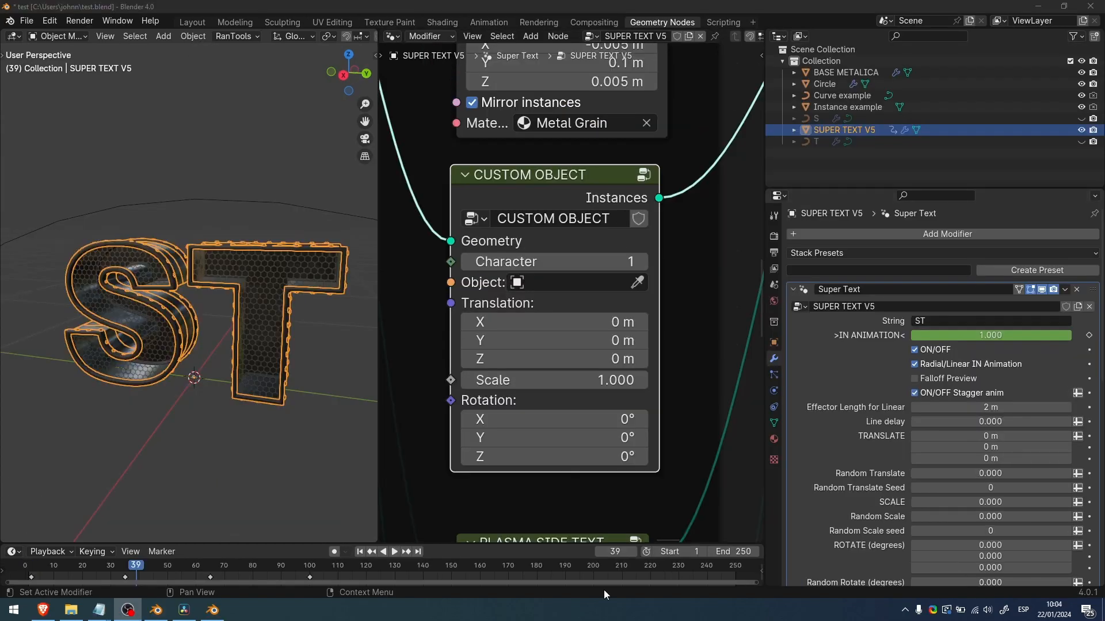
# - Shift the CUSTOM OBJECT node slightly down and deselect the SUPER TEXT V5 object
pyautogui.moveTo(508, 189)
pyautogui.mouseDown()
pyautogui.moveTo(502, 216)
pyautogui.moveTo(508, 195)
pyautogui.mouseUp()
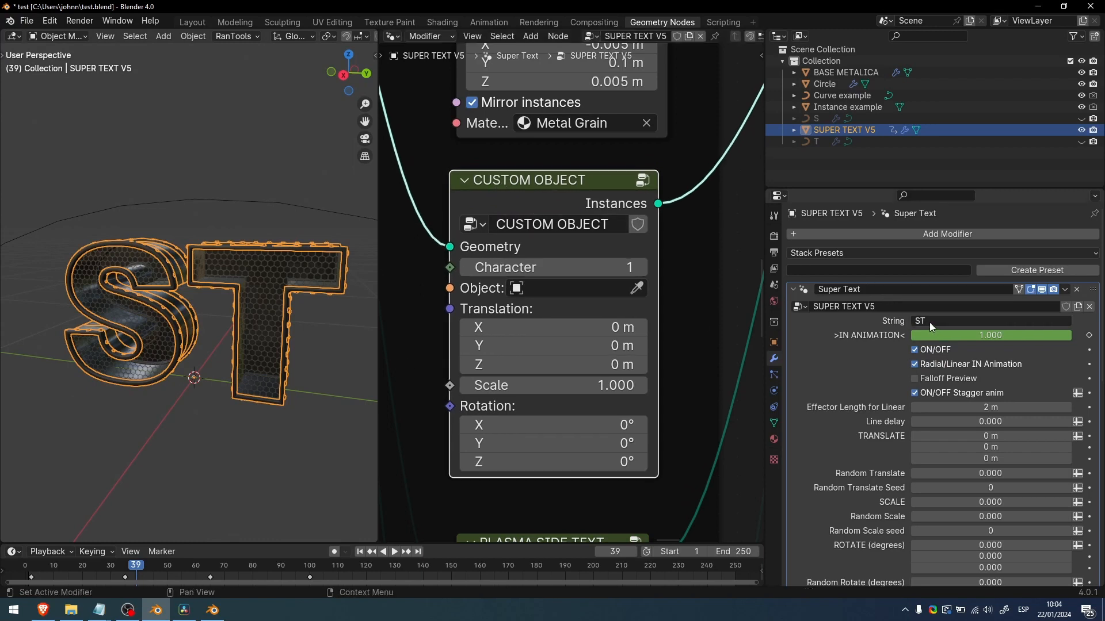
pyautogui.moveTo(320, 306); pyautogui.dragTo(318, 308, button='middle')
pyautogui.click(320, 306)
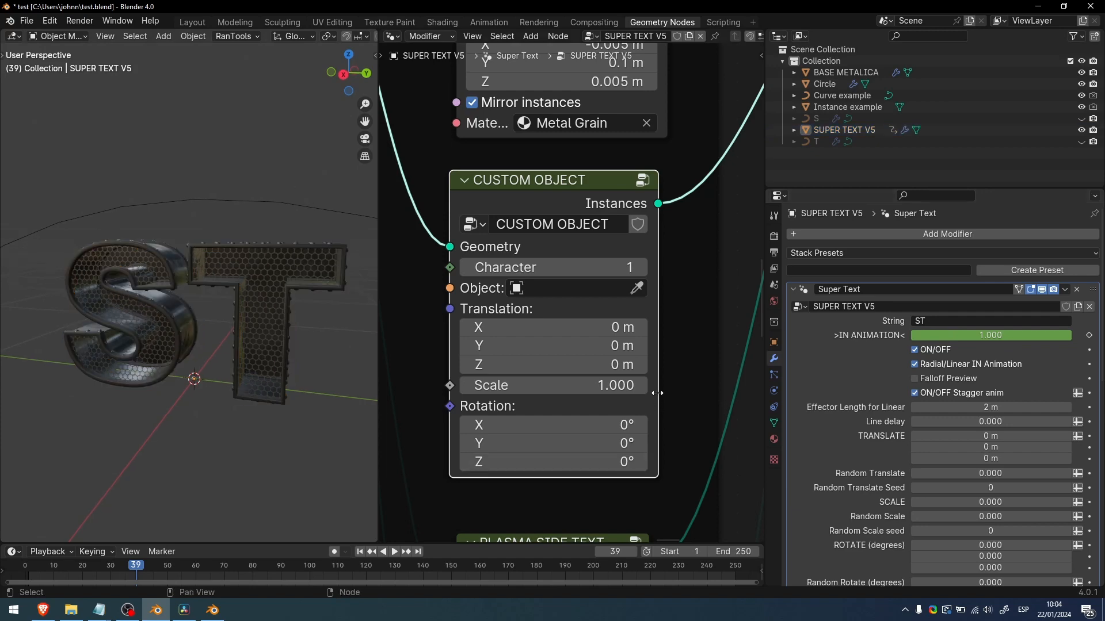
# - Check the front material choices of the MAIN EXTRUSION node and keep Transparent grid
pyautogui.scroll(-12, 655, 322)
pyautogui.moveTo(652, 130); pyautogui.dragTo(594, 327, button='middle')
pyautogui.moveTo(561, 194); pyautogui.dragTo(602, 337, button='middle')
pyautogui.scroll(7, 602, 336)
pyautogui.scroll(3, 602, 337)
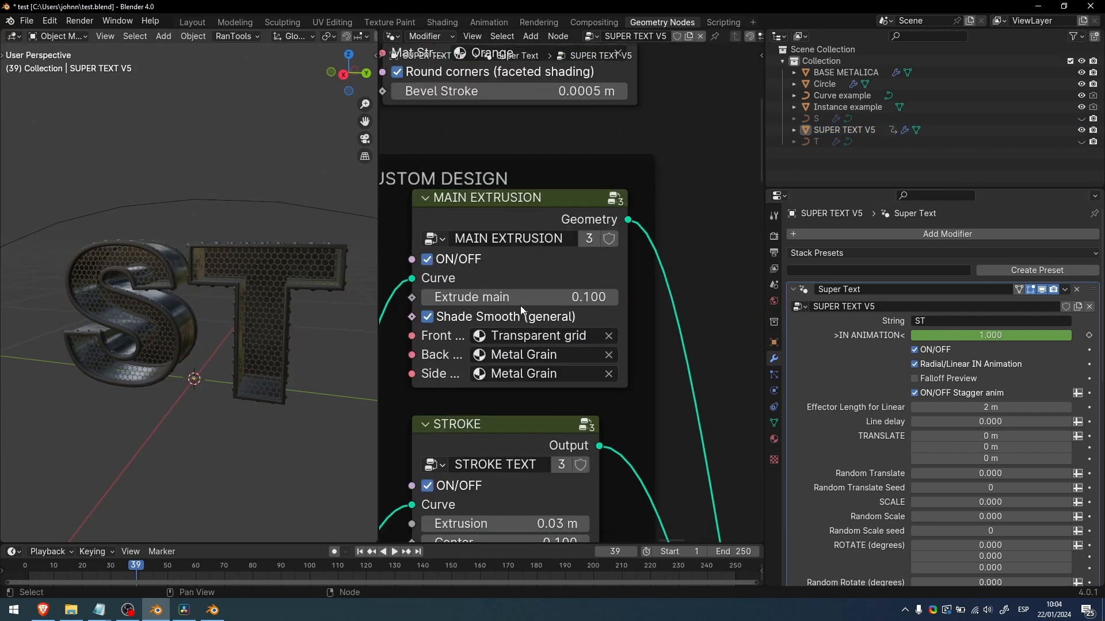
pyautogui.moveTo(520, 306); pyautogui.dragTo(557, 333, button='middle')
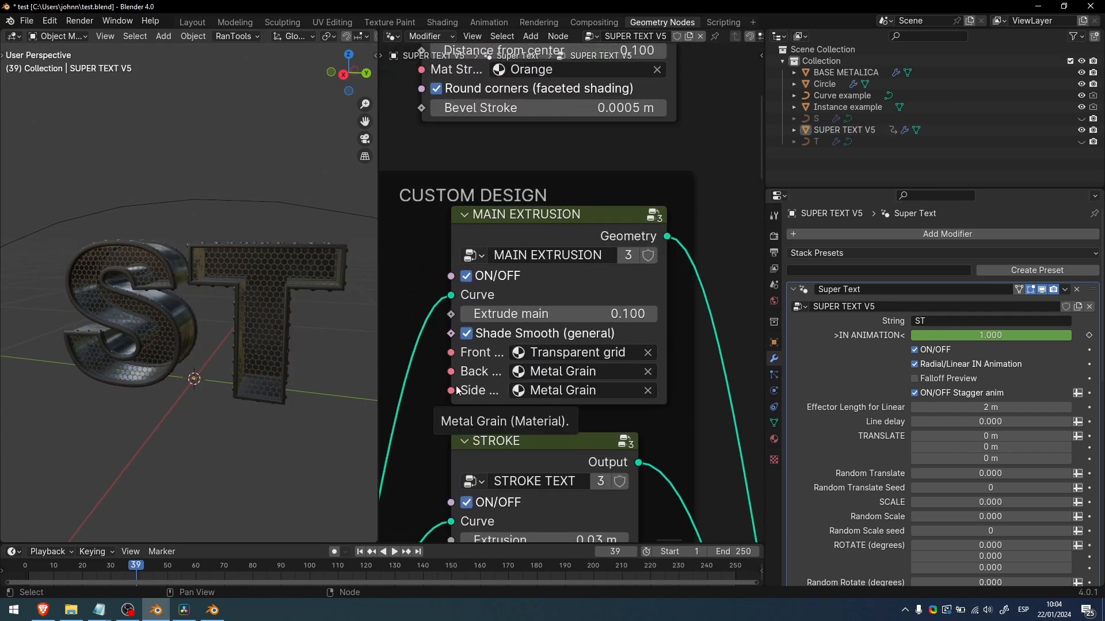
pyautogui.click(550, 353)
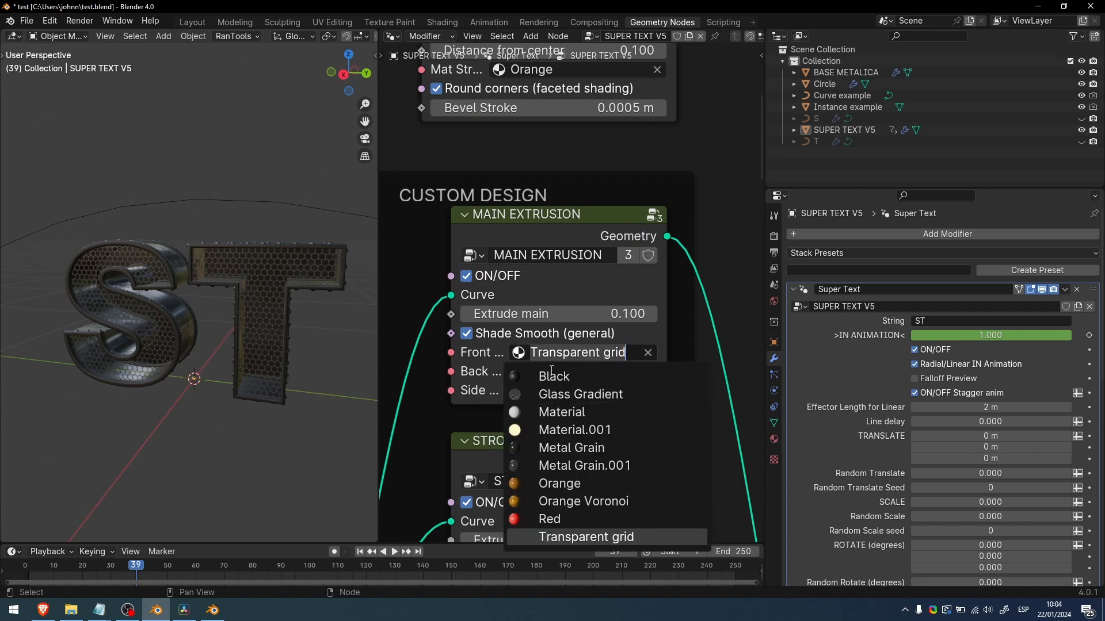
pyautogui.click(564, 541)
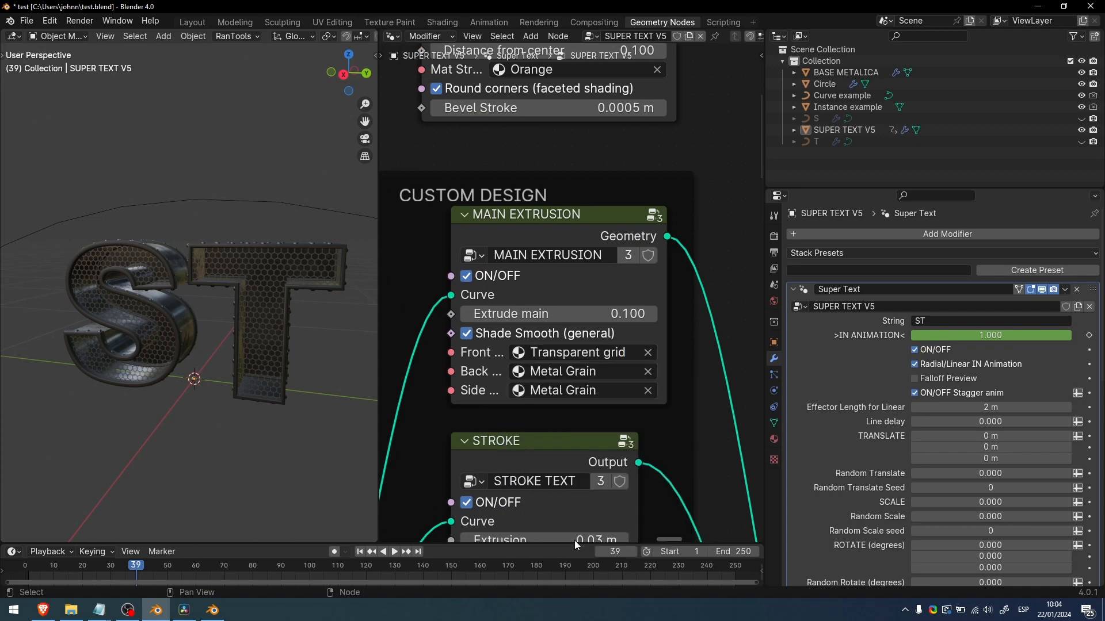
# - Unhide the S and T objects and examine how the wire designs sit inside the two letters
pyautogui.scroll(-5, 623, 402)
pyautogui.moveTo(623, 403); pyautogui.dragTo(611, 92, button='middle')
pyautogui.scroll(2, 596, 328)
pyautogui.moveTo(596, 328); pyautogui.dragTo(581, 231, button='middle')
pyautogui.scroll(7, 613, 299)
pyautogui.scroll(-1, 577, 237)
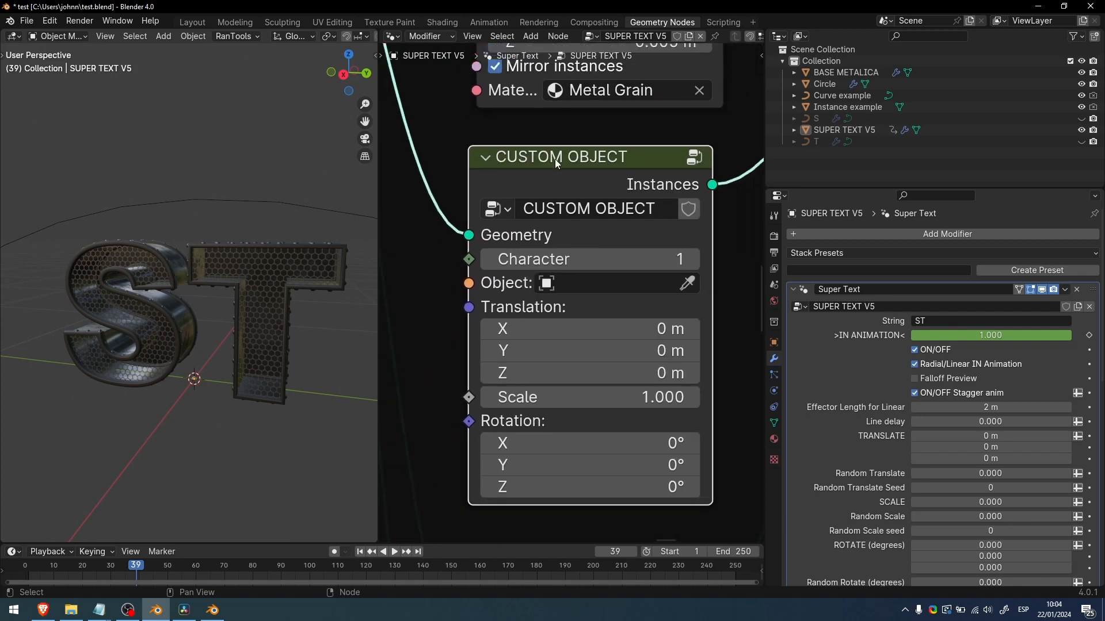
pyautogui.click(457, 157)
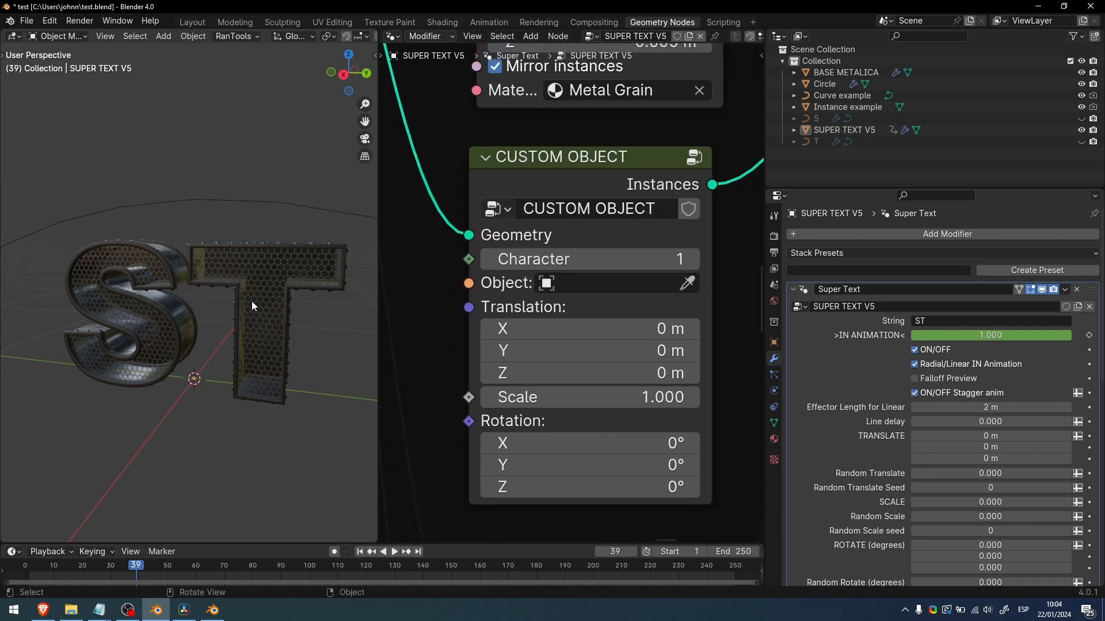
pyautogui.moveTo(1079, 119); pyautogui.dragTo(1080, 142)
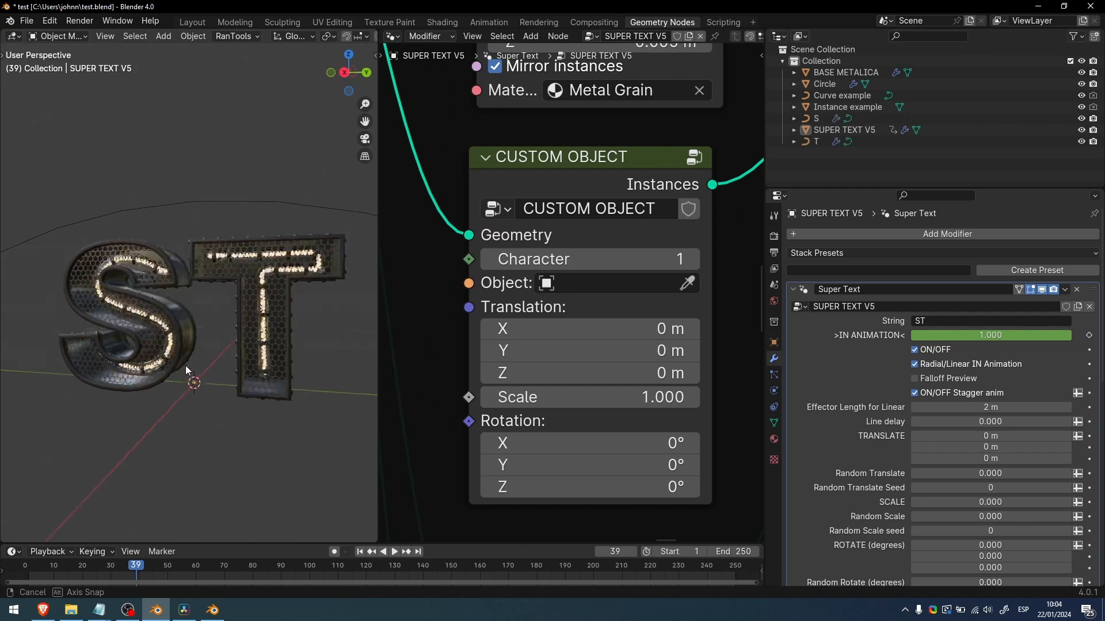
pyautogui.moveTo(185, 365); pyautogui.dragTo(209, 355, button='middle')
pyautogui.scroll(2, 188, 371)
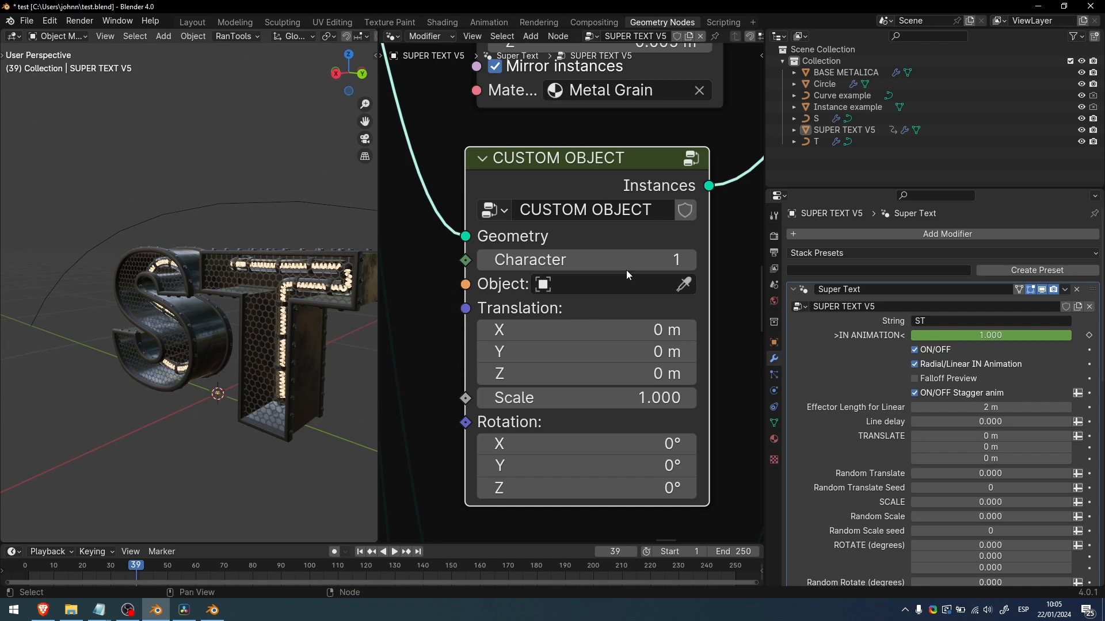
pyautogui.moveTo(299, 368); pyautogui.dragTo(213, 318, button='middle')
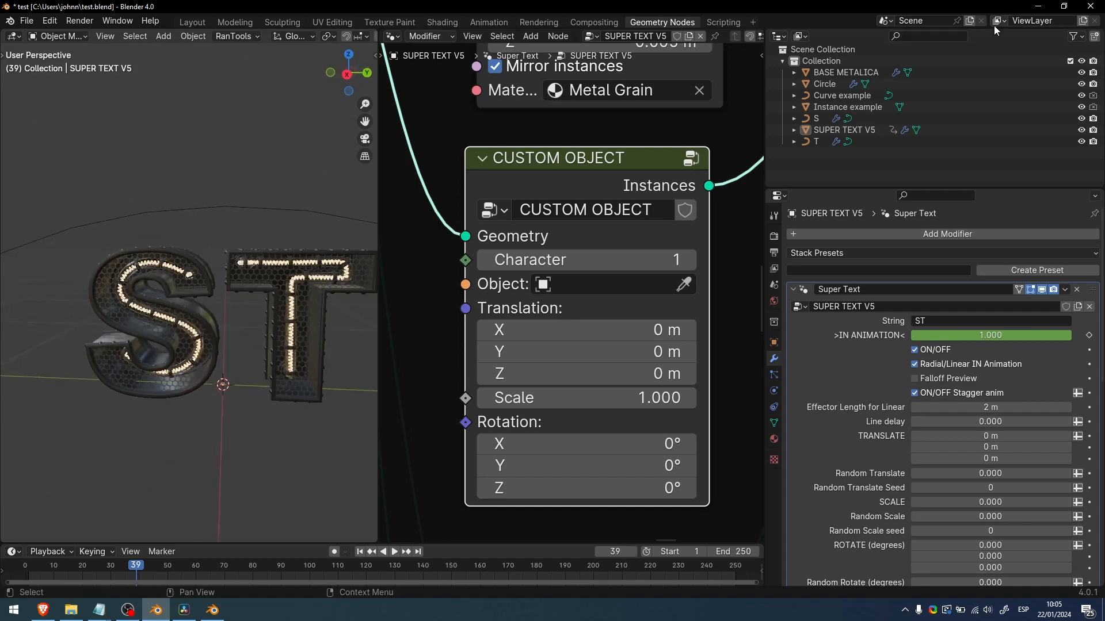
# - Hide the S and T objects and select the SUPER TEXT V5 object
pyautogui.click(981, 119)
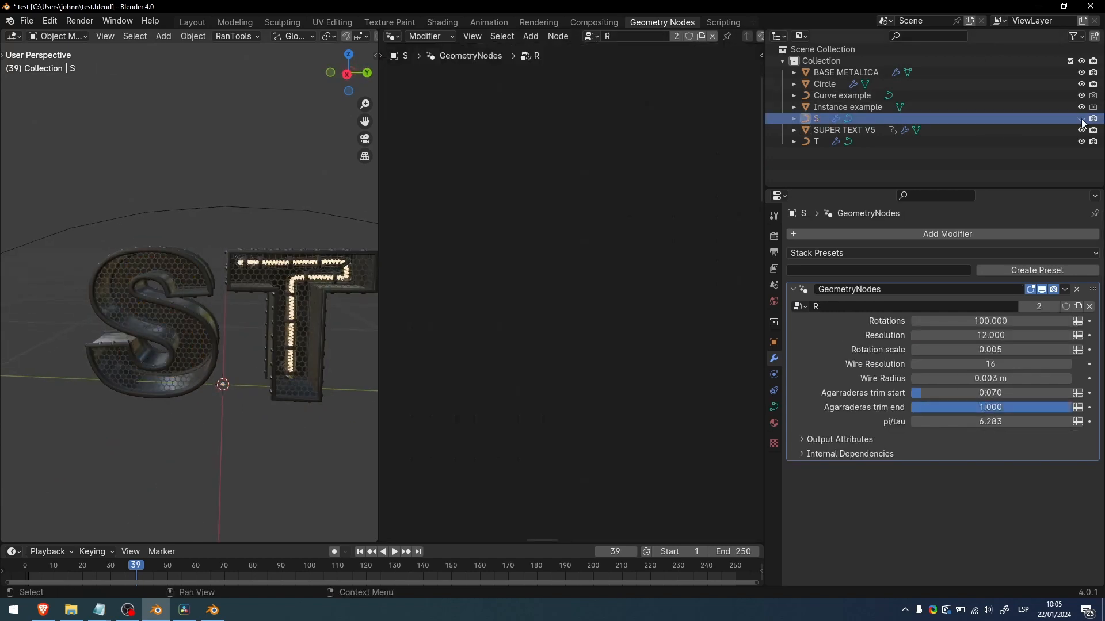
pyautogui.moveTo(1082, 123); pyautogui.dragTo(1081, 142)
pyautogui.click(176, 276)
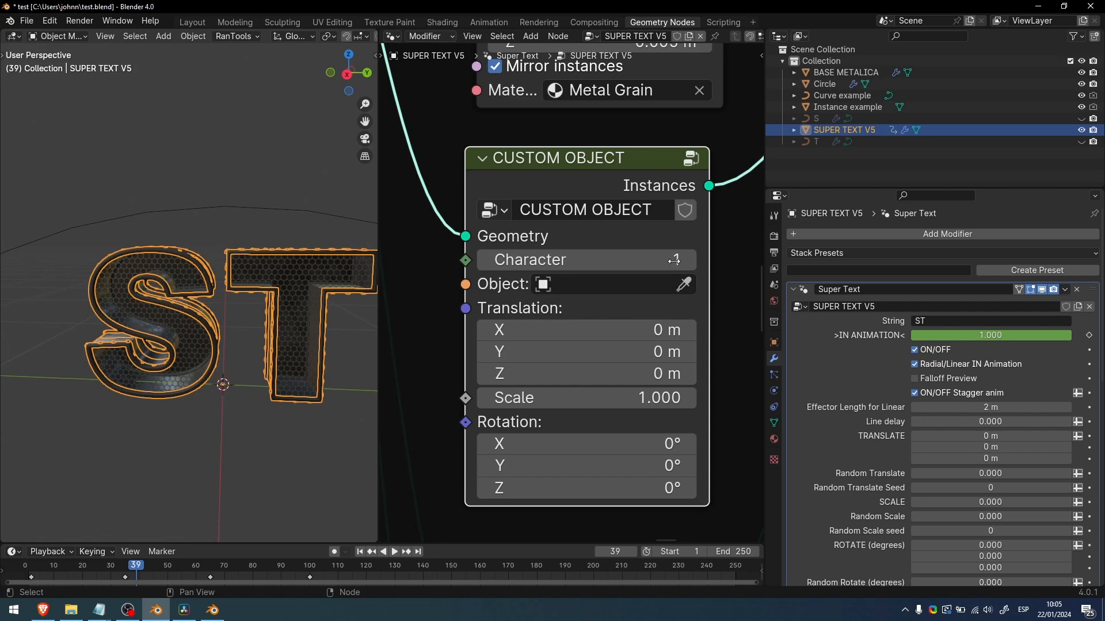
# - Assign S as the CUSTOM OBJECT node's object and try Character 2
pyautogui.click(683, 284)
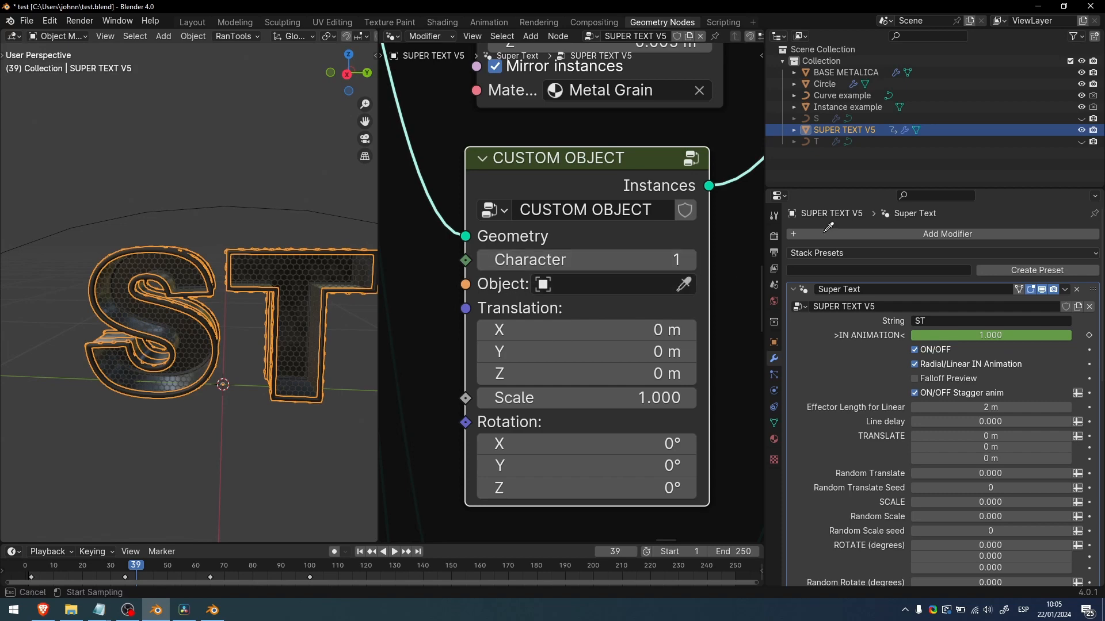
pyautogui.click(819, 119)
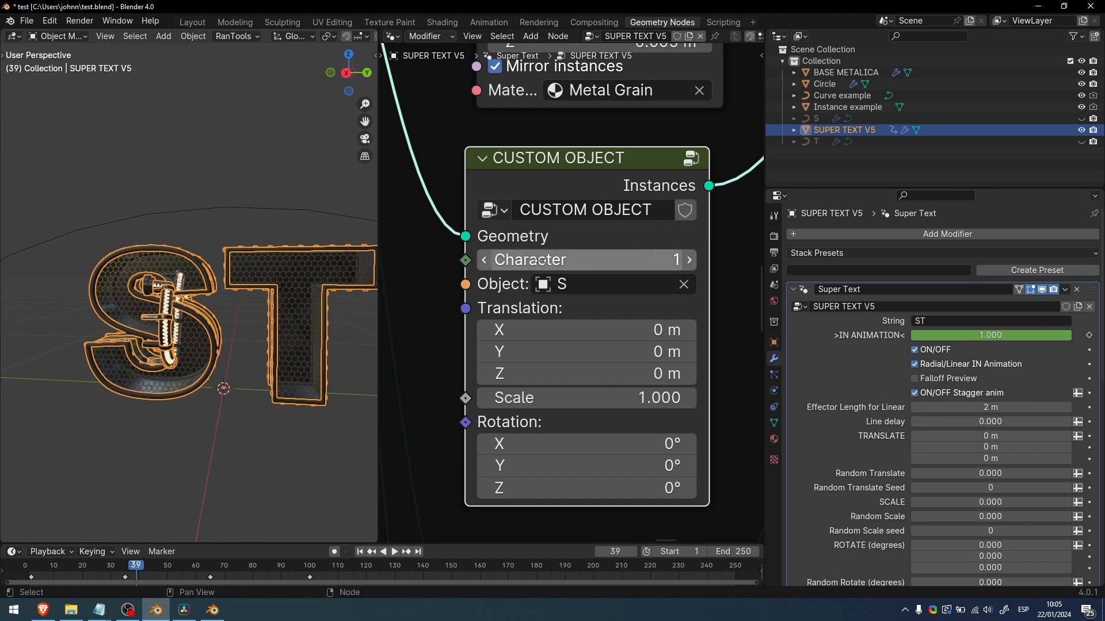
pyautogui.click(690, 260)
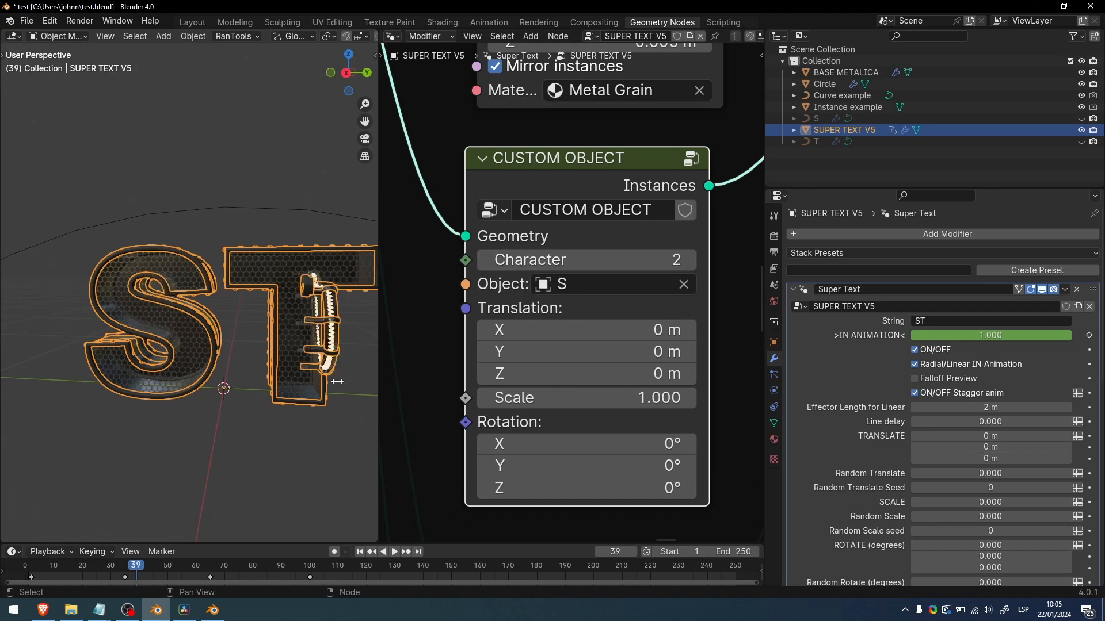
pyautogui.scroll(-2, 328, 323)
pyautogui.moveTo(273, 327)
pyautogui.mouseDown(button='middle')
pyautogui.moveTo(286, 340)
pyautogui.moveTo(204, 318)
pyautogui.moveTo(264, 317)
pyautogui.mouseUp(button='middle')
pyautogui.moveTo(265, 317); pyautogui.dragTo(256, 310, button='middle')
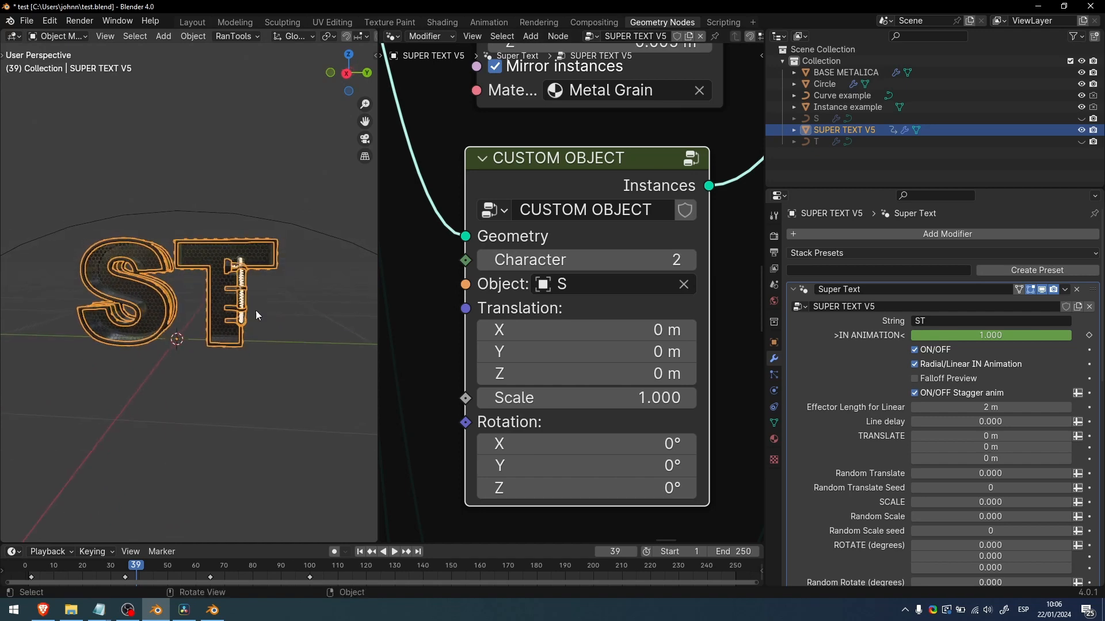
# - On the CUSTOM OBJECT node, set Character to 1, Rotation Y to -90° and Rotation Z to 90°
pyautogui.click(485, 260)
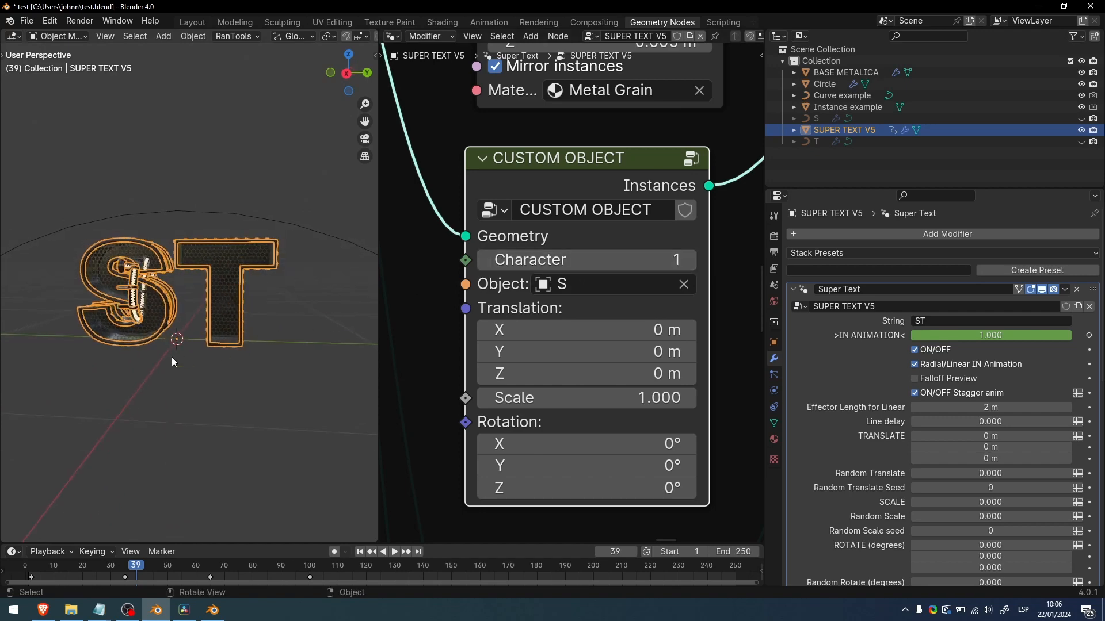
pyautogui.scroll(4, 172, 354)
pyautogui.keyDown('shift'); pyautogui.moveTo(171, 351); pyautogui.dragTo(205, 340, button='middle'); pyautogui.keyUp('shift')
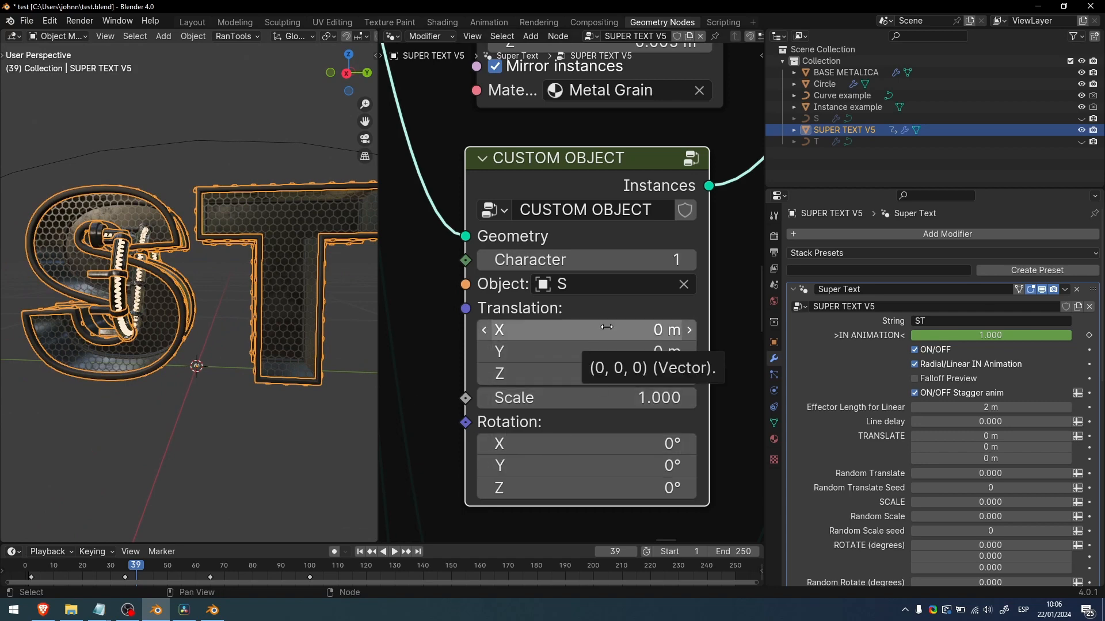
pyautogui.moveTo(654, 465); pyautogui.dragTo(690, 488)
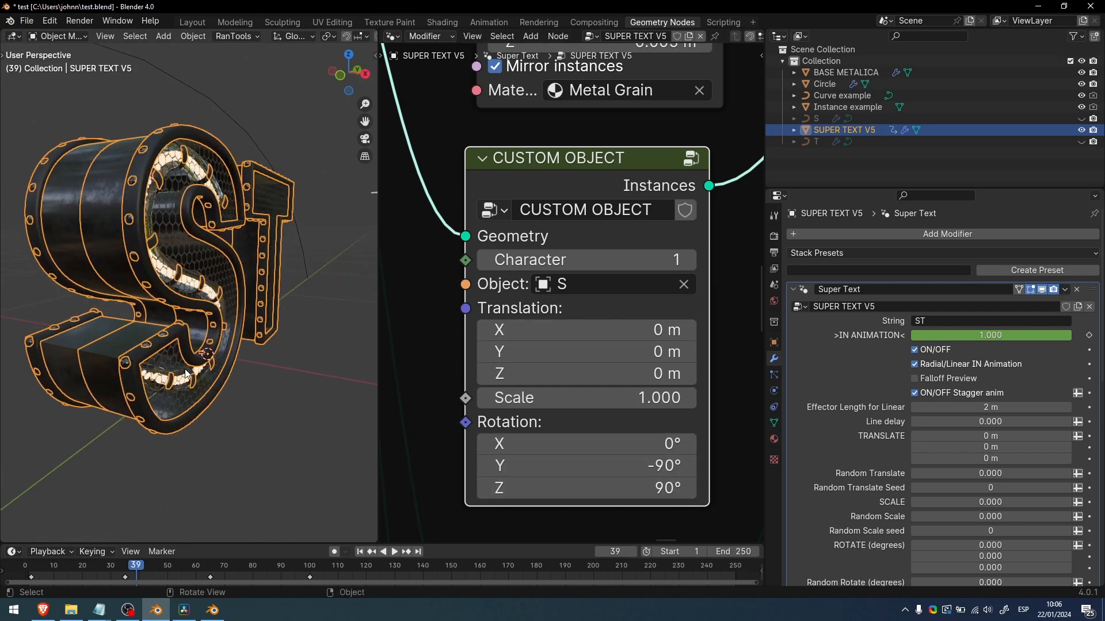
# - Set the CUSTOM OBJECT node's Translation X to -0.09 m and deselect the text
pyautogui.moveTo(185, 374); pyautogui.dragTo(156, 351, button='middle')
pyautogui.moveTo(604, 332); pyautogui.dragTo(593, 332)
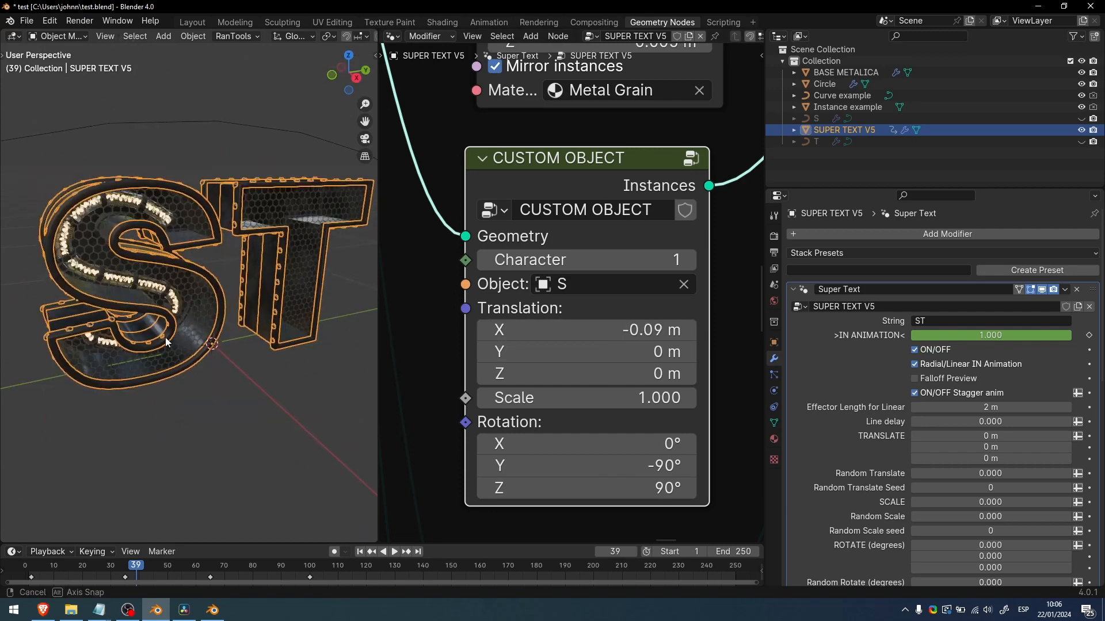
pyautogui.scroll(1, 173, 348)
pyautogui.moveTo(165, 337); pyautogui.dragTo(236, 469, button='middle')
pyautogui.click(174, 454)
pyautogui.scroll(-2, 170, 443)
pyautogui.scroll(1, 188, 449)
# - Play the animation from near its first frames to check that the wire design follows the letter S
pyautogui.moveTo(79, 571); pyautogui.dragTo(28, 566)
pyautogui.press('space')
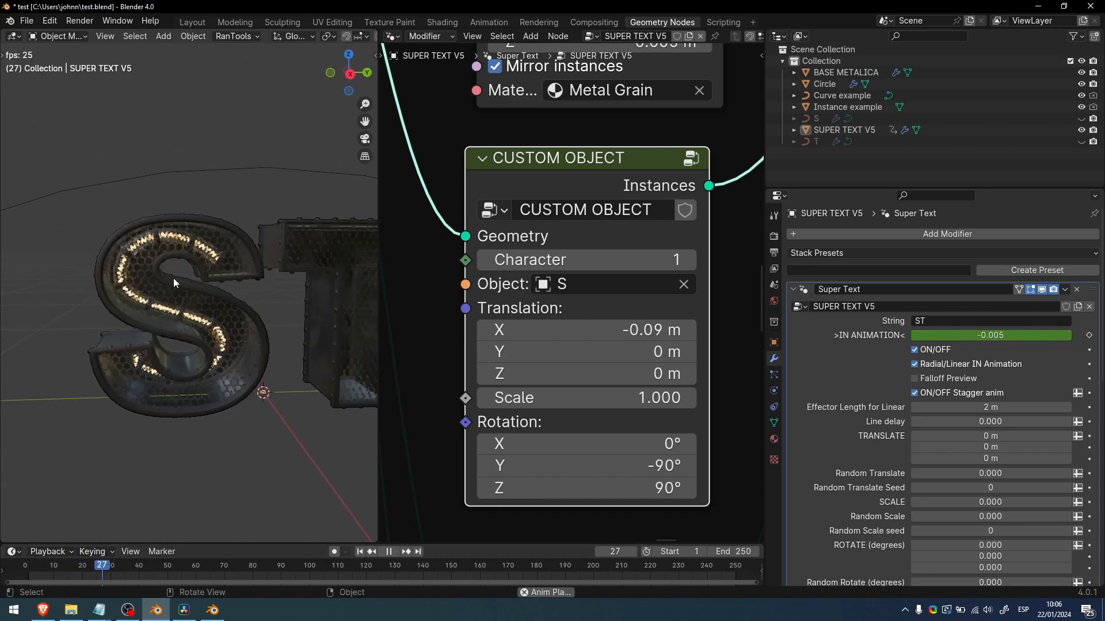
pyautogui.press('space')
# - Set the IN animation's Random Rotate to 270 degrees and play the animation from the start
pyautogui.scroll(-6, 840, 383)
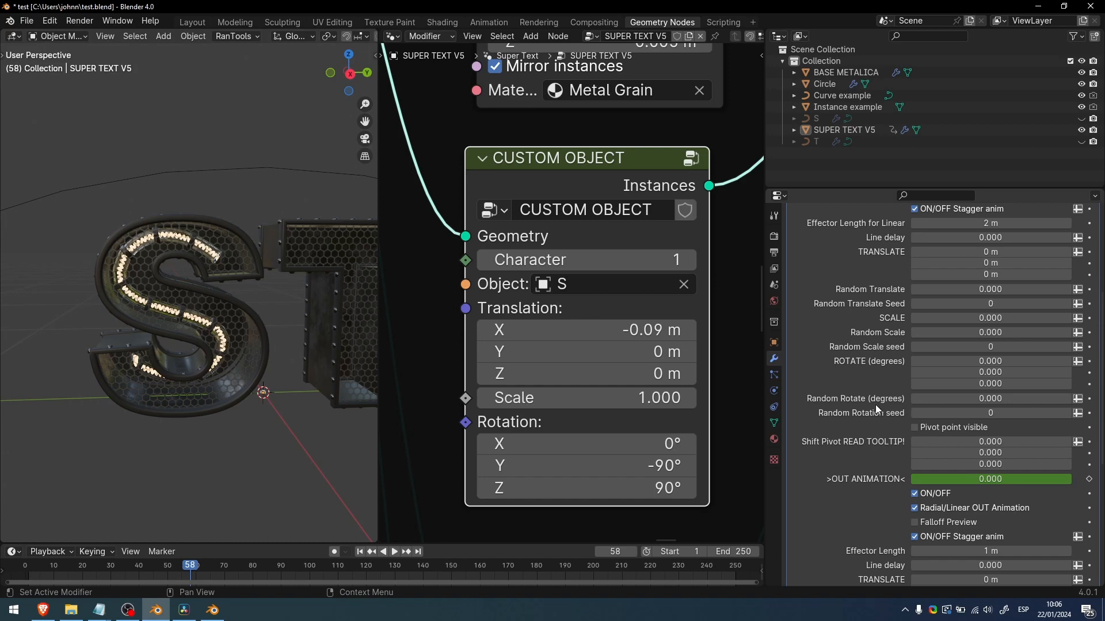
pyautogui.click(946, 400)
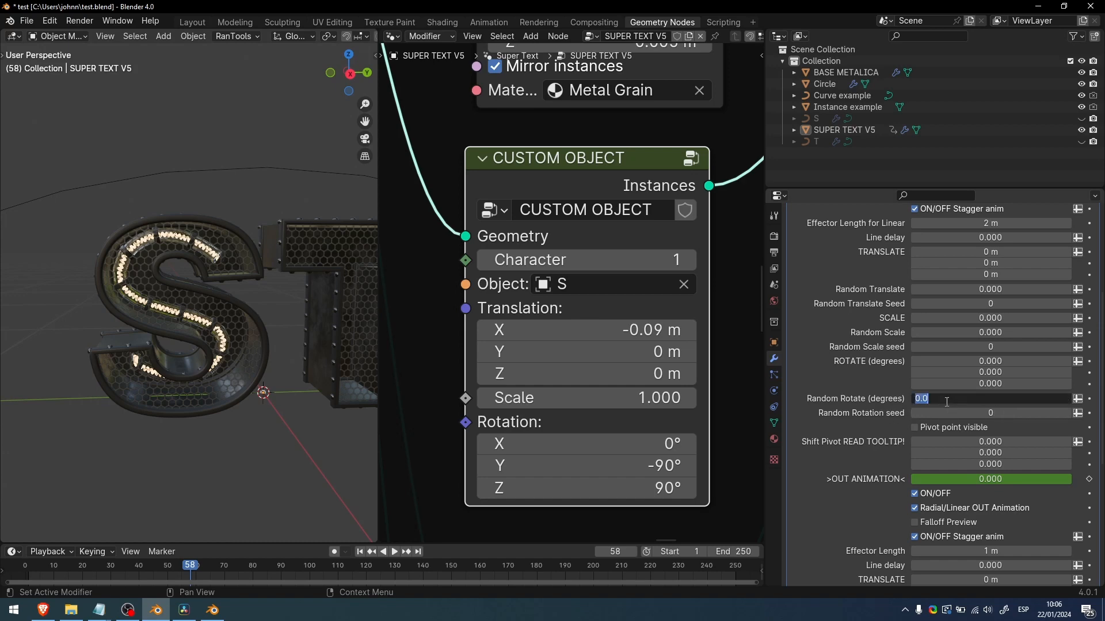
pyautogui.press('Return')
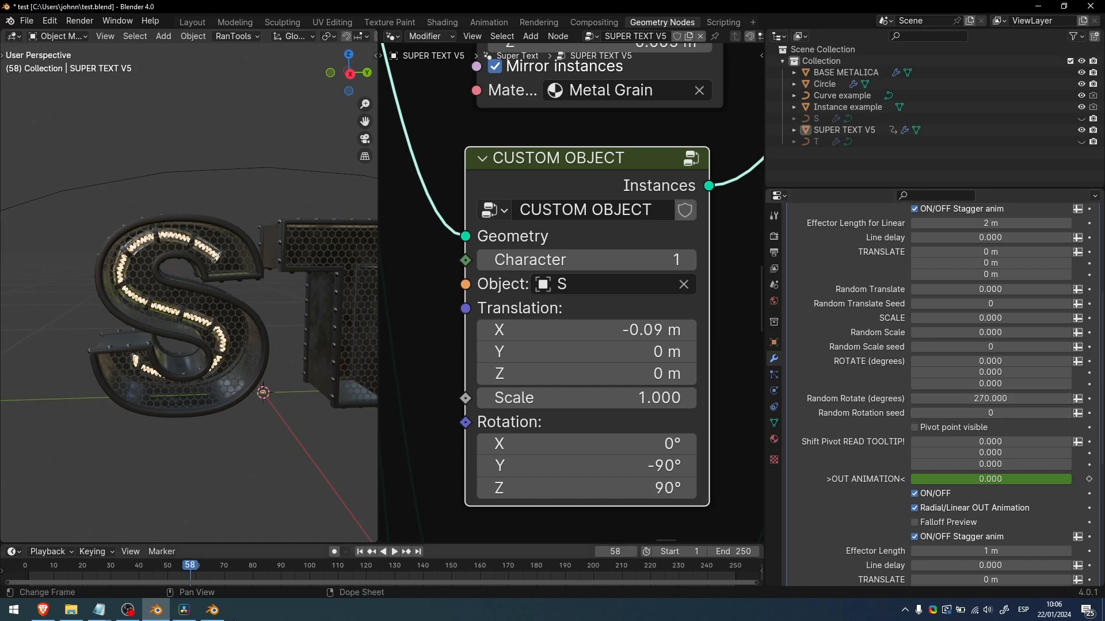
pyautogui.hotkey('shift', 'Left')
pyautogui.press('space')
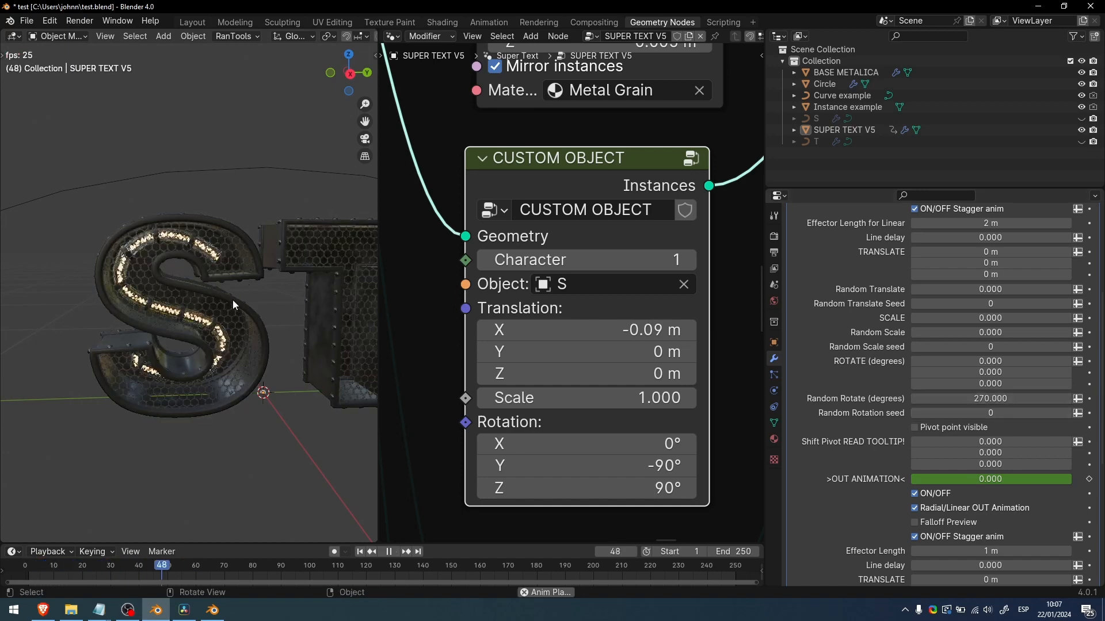
pyautogui.press('space')
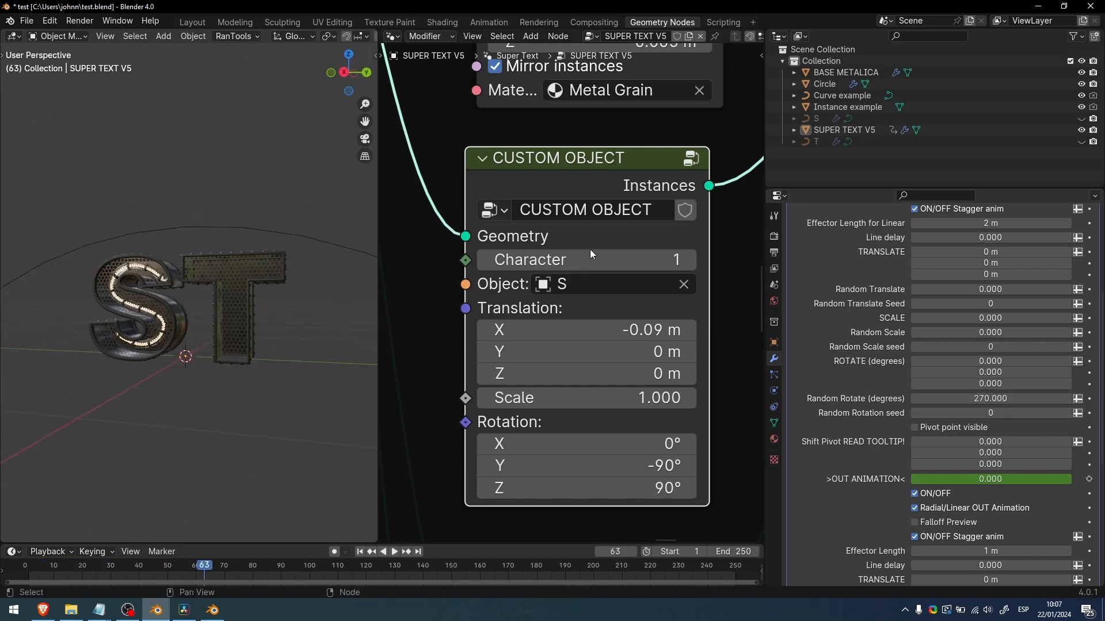
# - Duplicate the CUSTOM OBJECT node beside the original and connect the copy's Instances output to Join Geometry
pyautogui.scroll(-6, 568, 250)
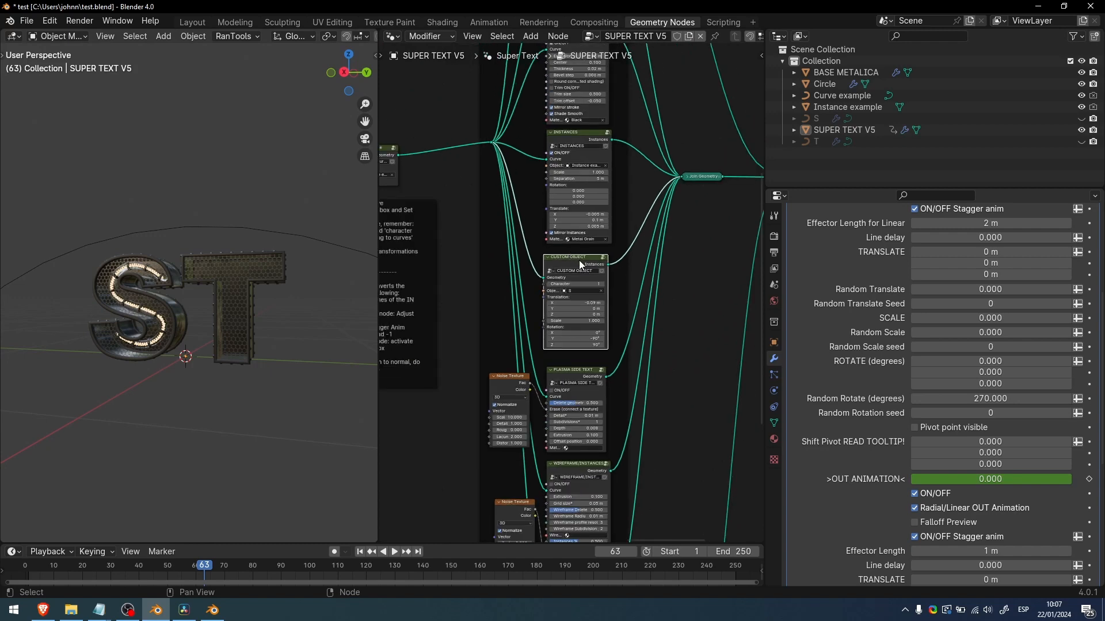
pyautogui.hotkey('shift', 'd')
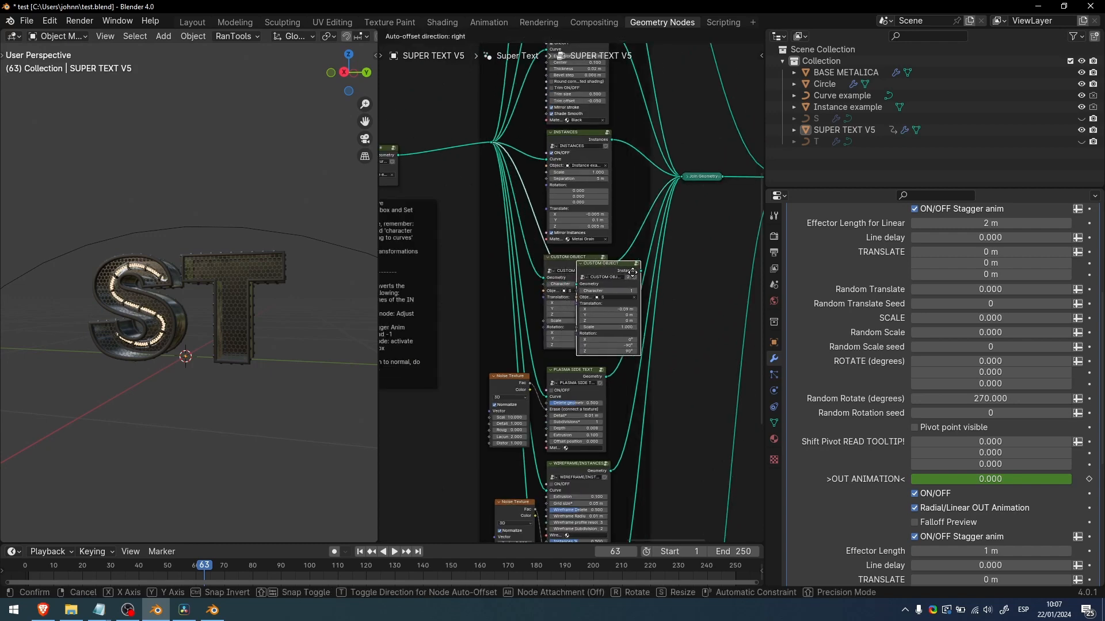
pyautogui.click(673, 271)
pyautogui.scroll(6, 686, 263)
pyautogui.moveTo(686, 263); pyautogui.dragTo(569, 326, button='middle')
pyautogui.moveTo(562, 338); pyautogui.dragTo(556, 256)
pyautogui.moveTo(553, 207); pyautogui.dragTo(556, 198)
# - Set the duplicated CUSTOM OBJECT node's Object to T and its Character to 2
pyautogui.scroll(5, 627, 268)
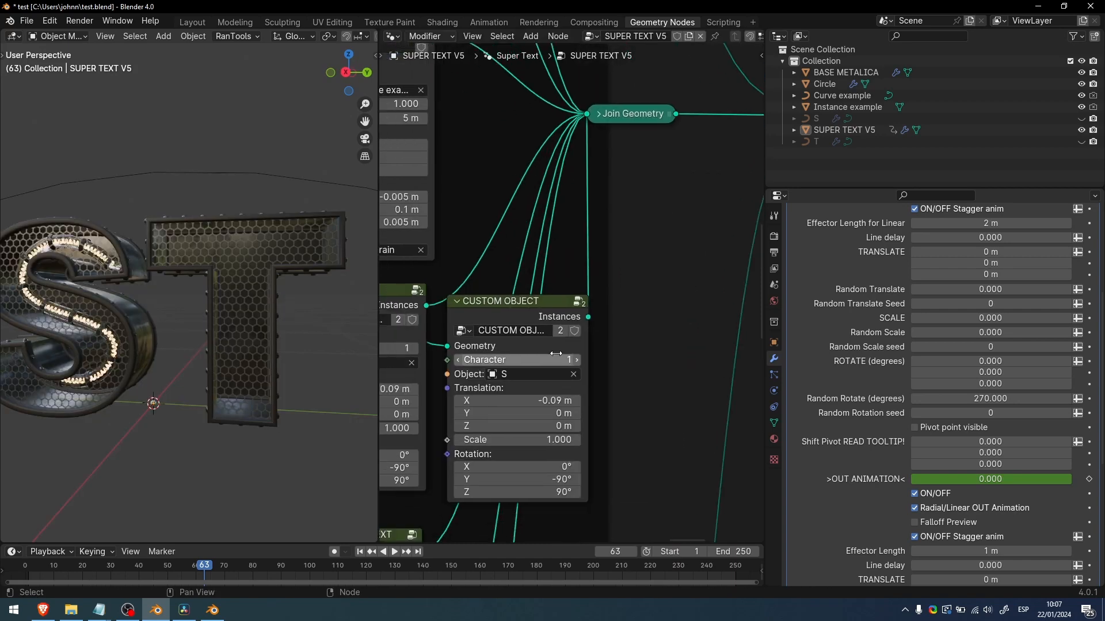
pyautogui.moveTo(599, 329); pyautogui.dragTo(611, 292, button='middle')
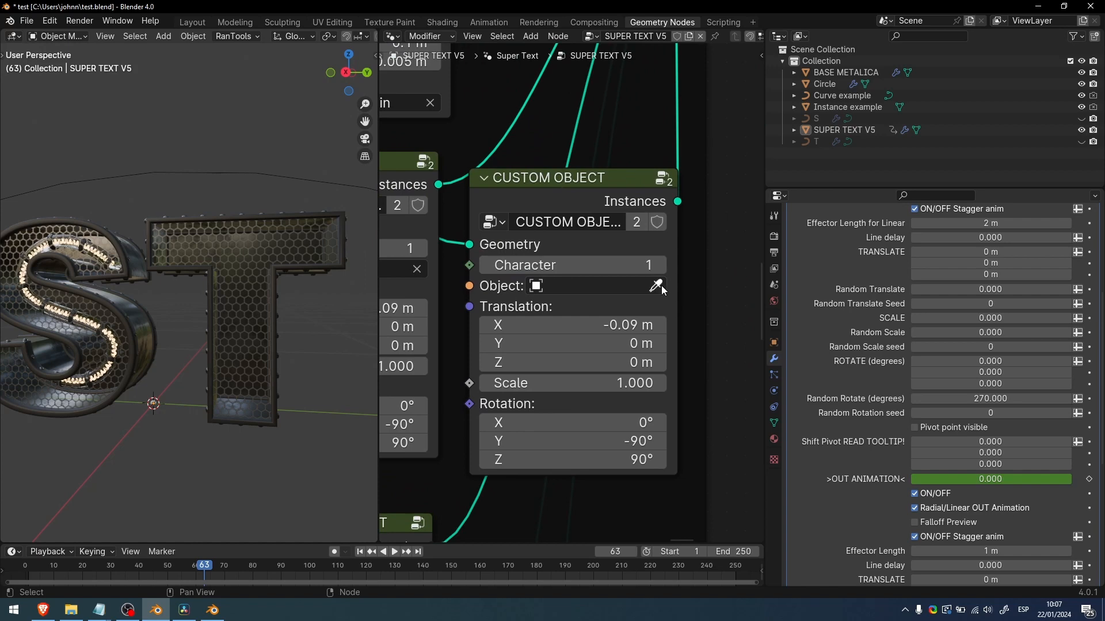
pyautogui.click(654, 286)
pyautogui.click(817, 142)
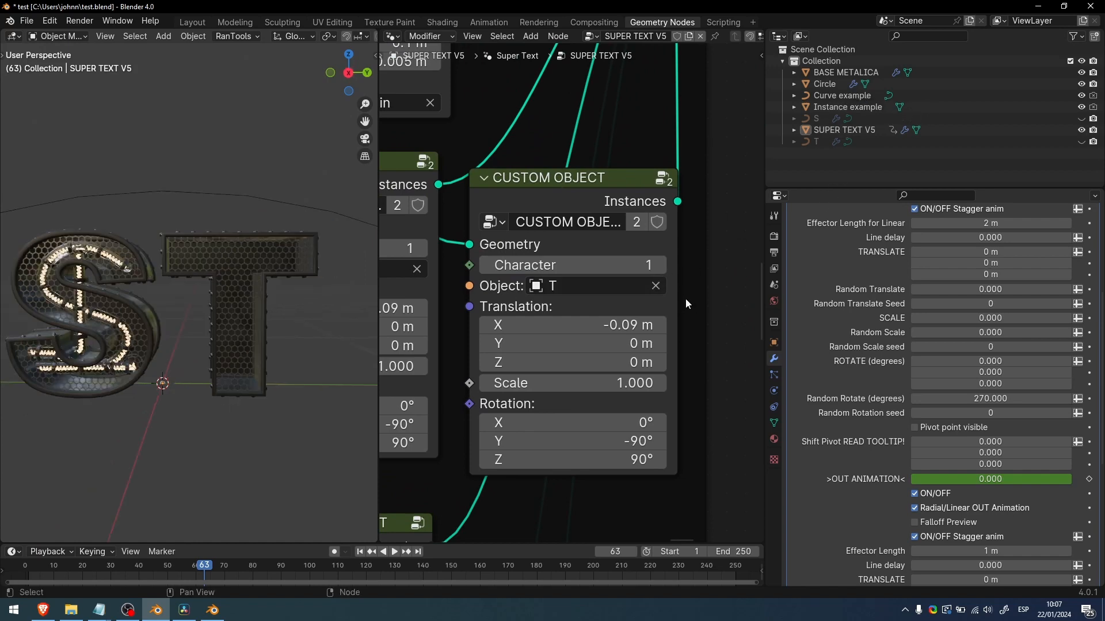
pyautogui.click(661, 266)
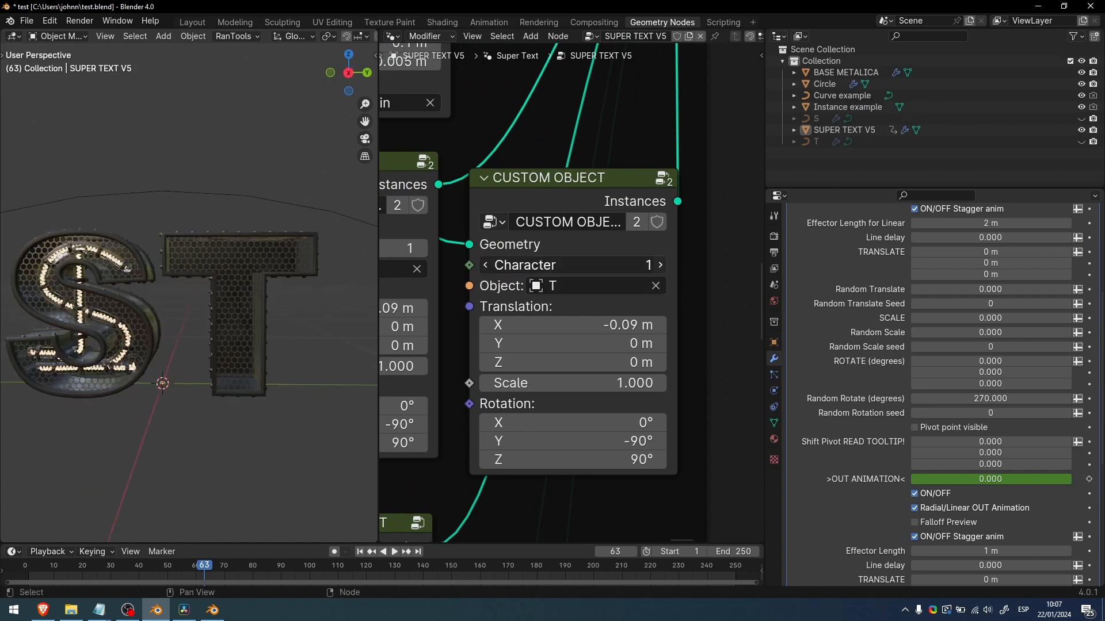
# - Undo a trial change to the duplicated node's Rotation Y and set its Rotation Z to 270°
pyautogui.moveTo(559, 440); pyautogui.dragTo(633, 440)
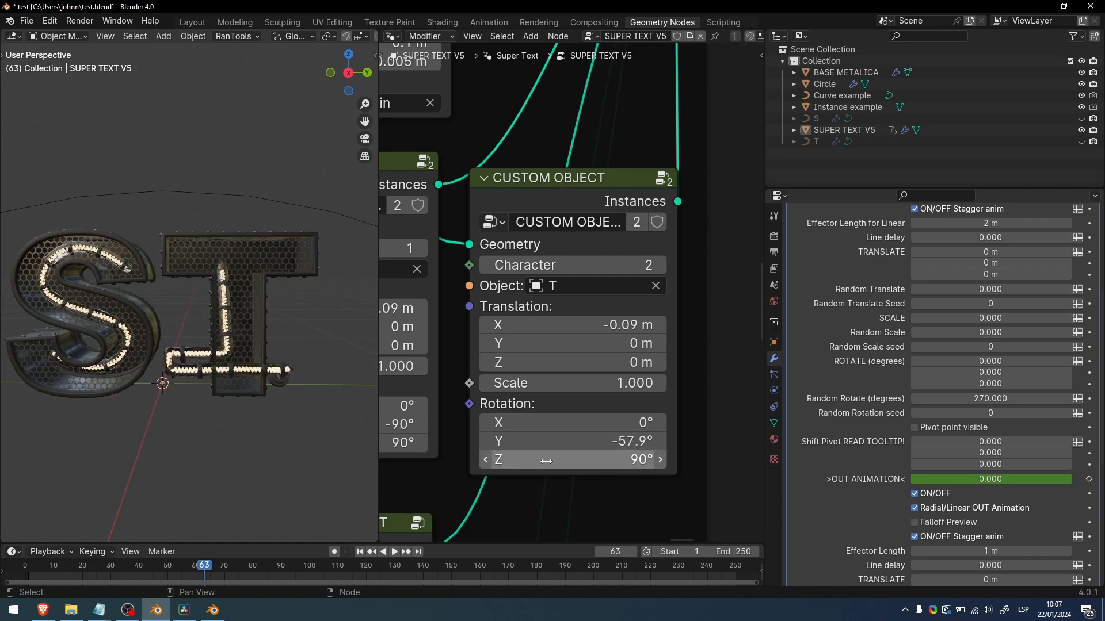
pyautogui.hotkey('ctrl', 'z')
pyautogui.doubleClick(547, 460)
pyautogui.write('270')
pyautogui.press('Return')
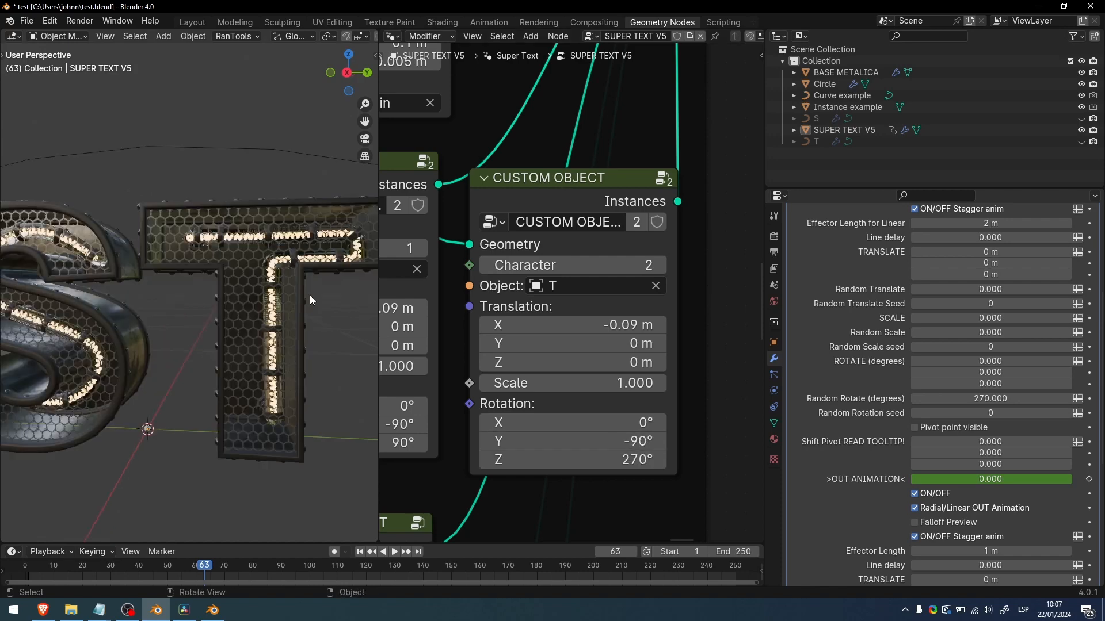
# - Set the duplicated CUSTOM OBJECT node's Translation Y to -0.02 m
pyautogui.scroll(-1, 310, 296)
pyautogui.moveTo(316, 302); pyautogui.dragTo(345, 307, button='middle')
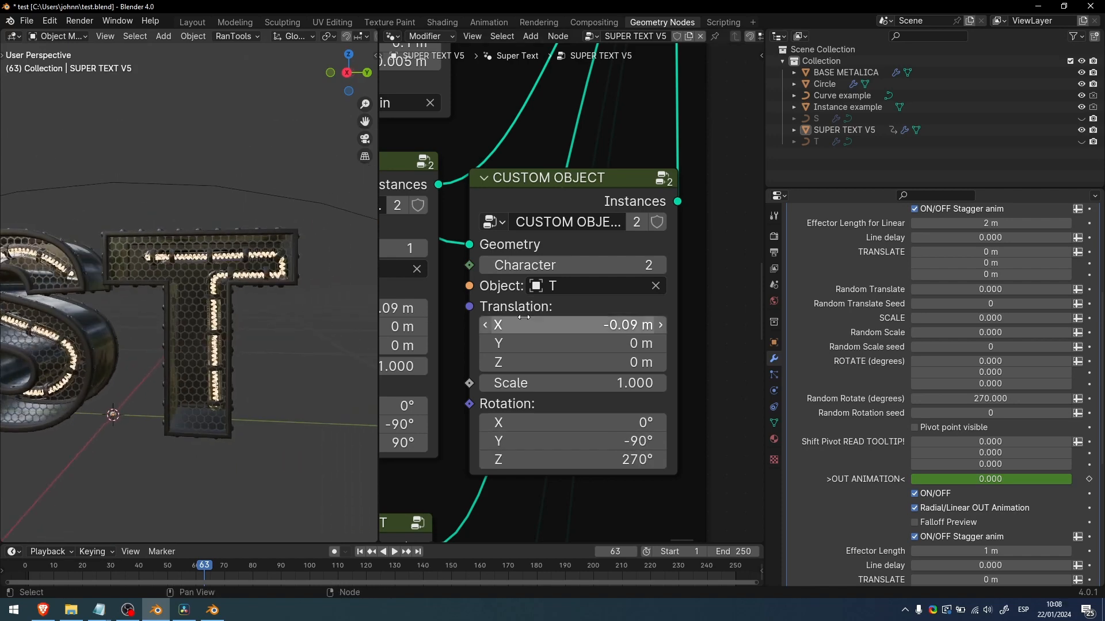
pyautogui.moveTo(521, 343); pyautogui.dragTo(510, 344)
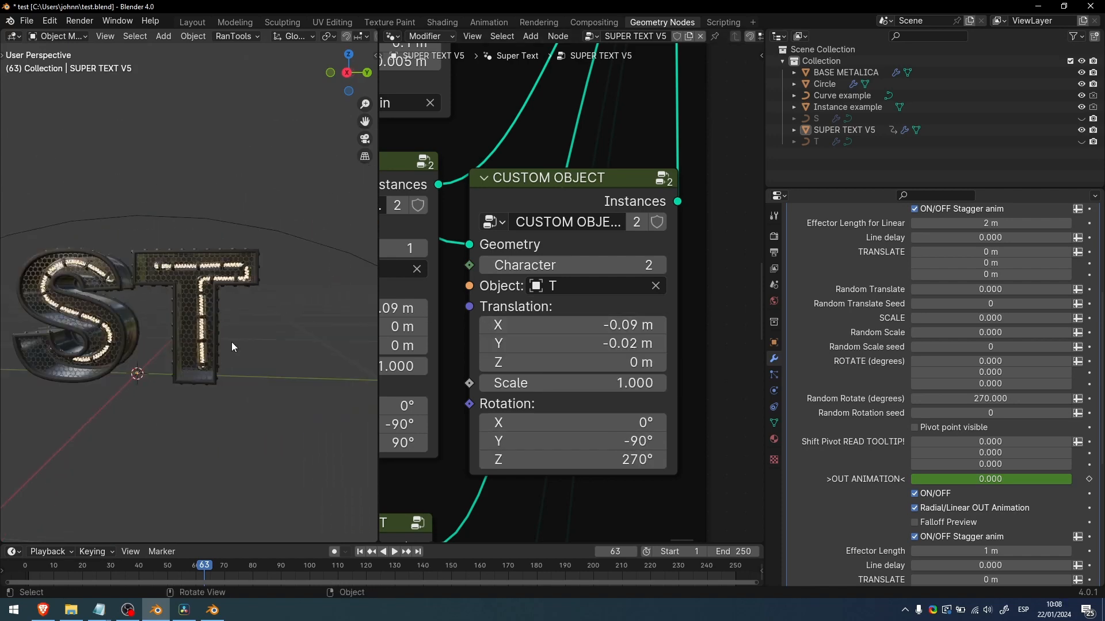
# - Set the duplicated CUSTOM OBJECT node's Translation Y to -0.04 m and Z to 0.01 m, and play the animation from frame 1
pyautogui.press('KP_1')
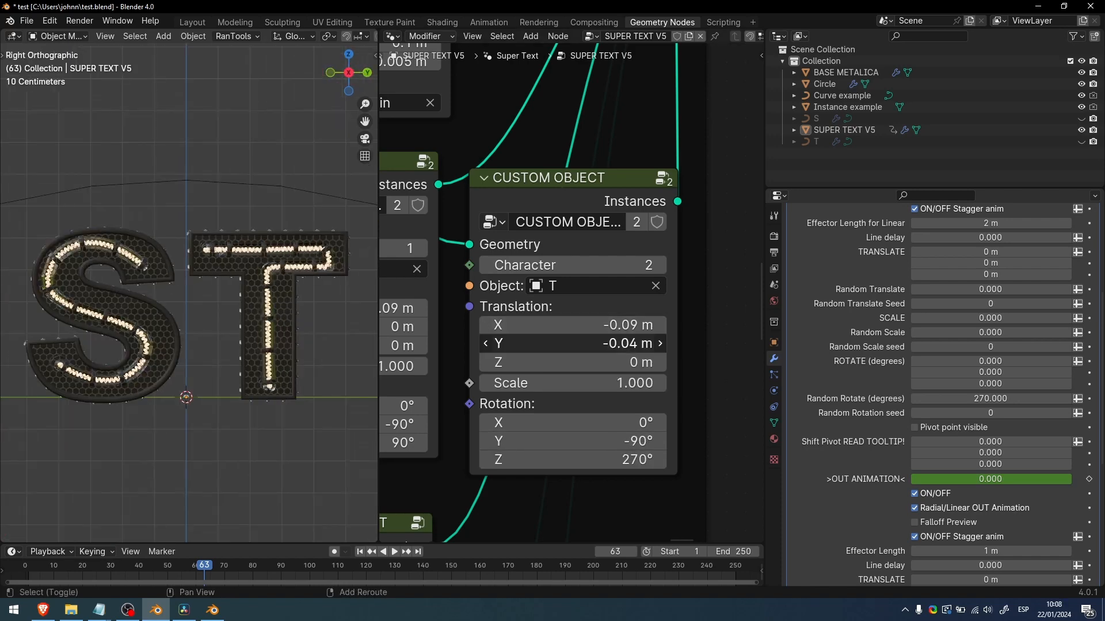
pyautogui.moveTo(575, 363); pyautogui.dragTo(584, 362)
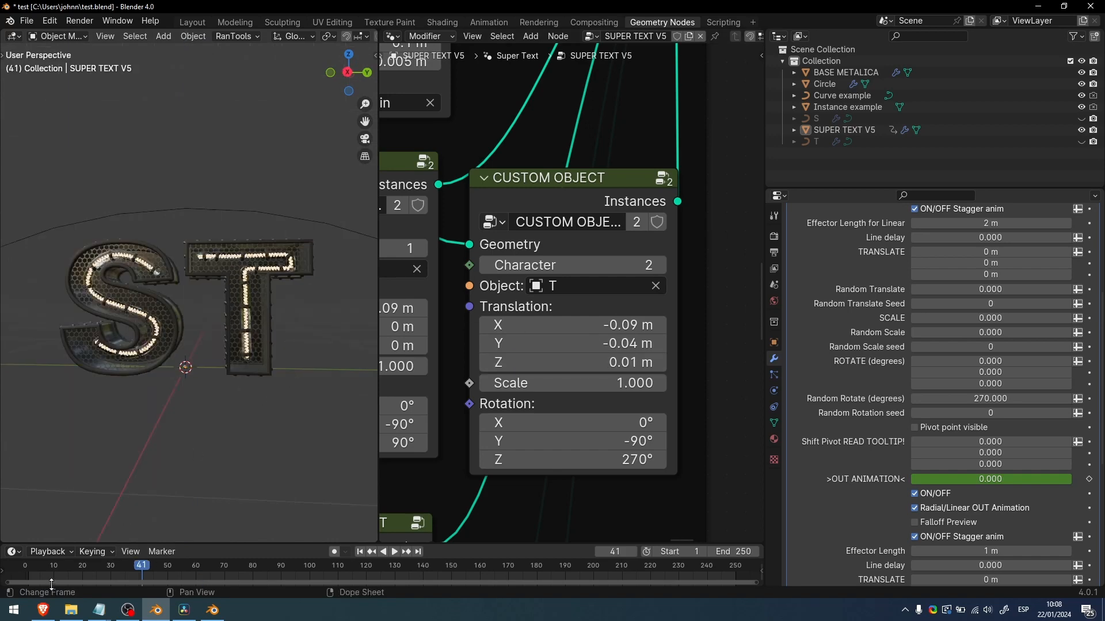
pyautogui.click(27, 569)
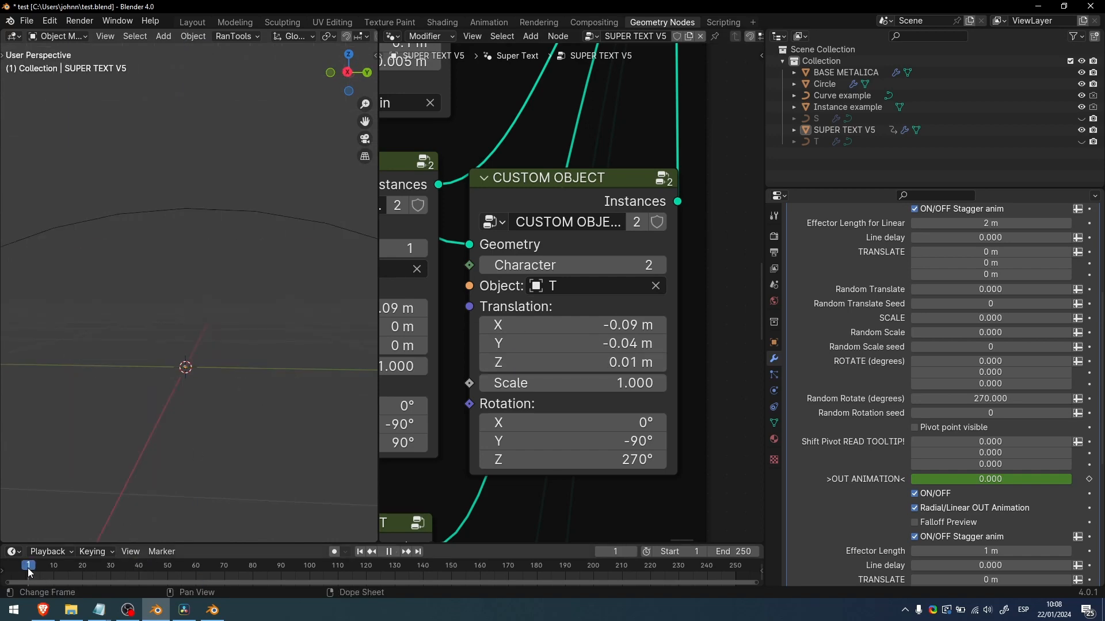
pyautogui.press('space')
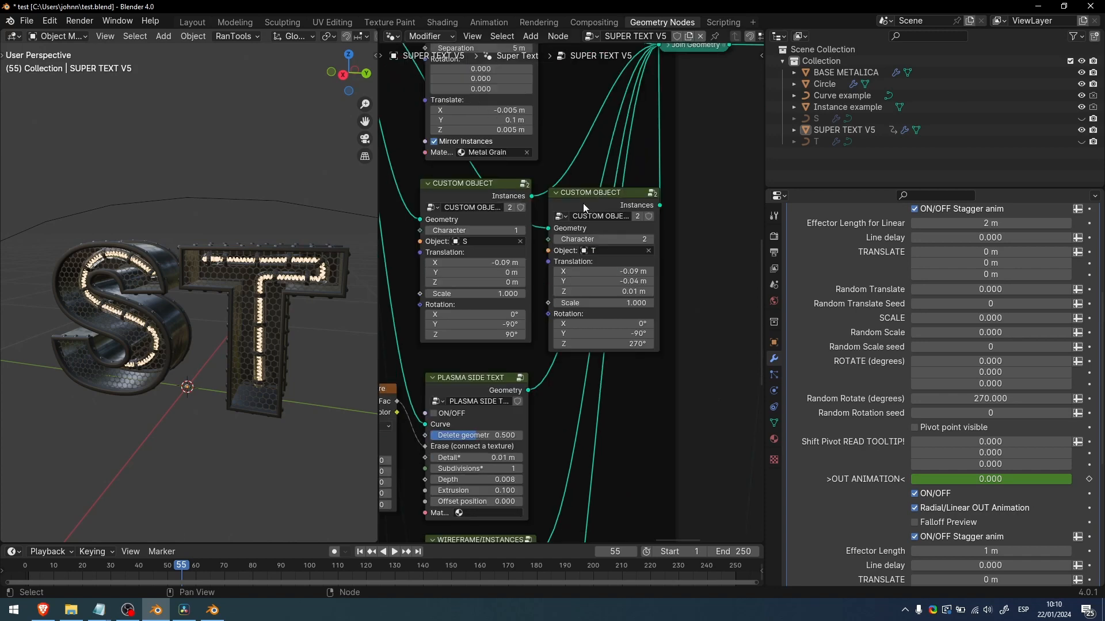
# - Delete the duplicated CUSTOM OBJECT node and clear the S object from the remaining one
pyautogui.click(590, 198)
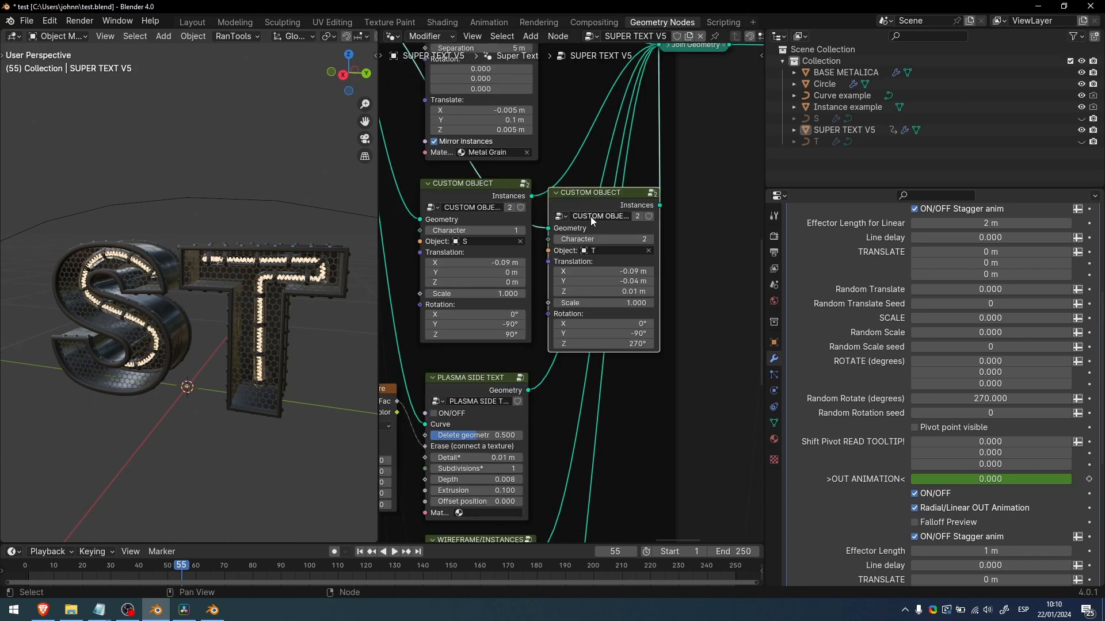
pyautogui.press('x')
pyautogui.click(520, 242)
# - Switch off the STROKE node in the CUSTOM DESIGN frame
pyautogui.scroll(-5, 550, 296)
pyautogui.moveTo(585, 199); pyautogui.dragTo(578, 341, button='middle')
pyautogui.moveTo(568, 127); pyautogui.dragTo(598, 257, button='middle')
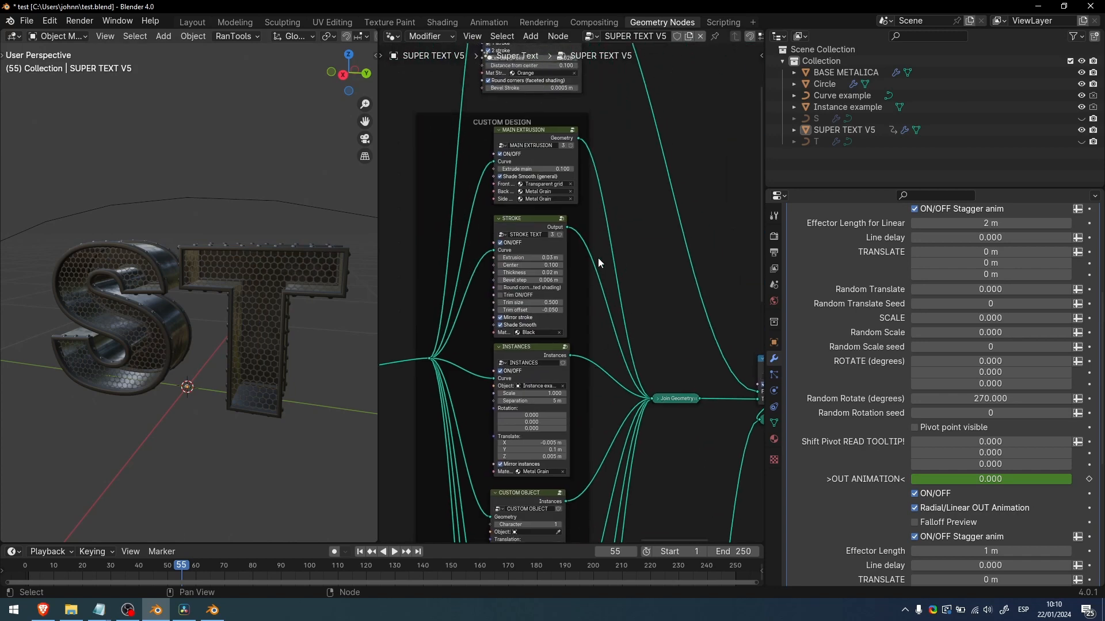
pyautogui.scroll(5, 598, 257)
pyautogui.moveTo(600, 150); pyautogui.dragTo(602, 357, button='middle')
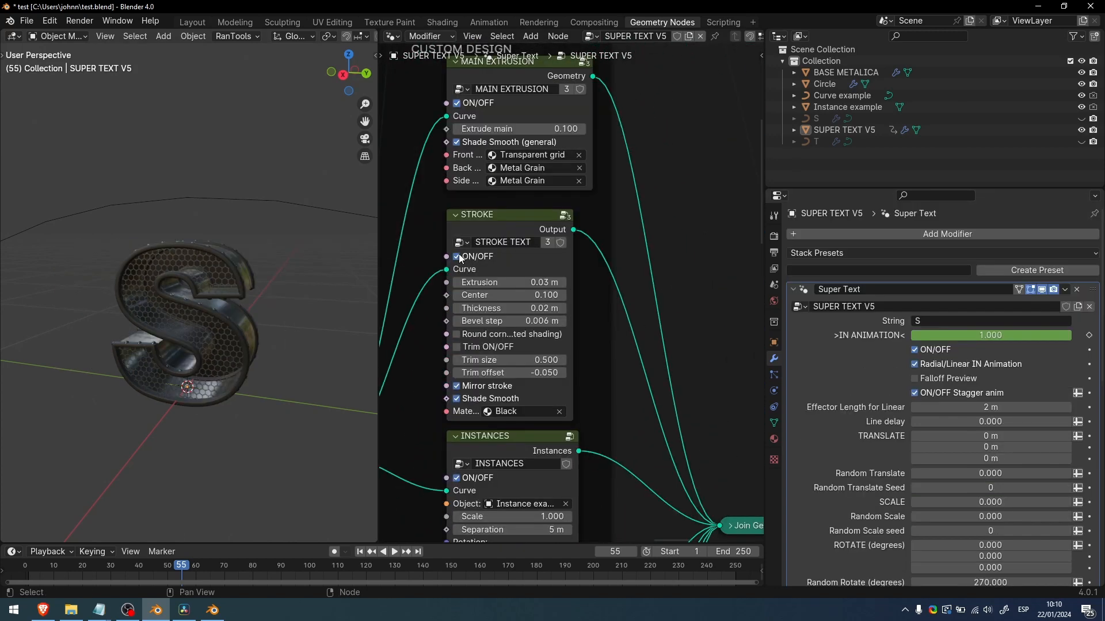
pyautogui.click(457, 257)
pyautogui.moveTo(515, 320); pyautogui.dragTo(528, 226, button='middle')
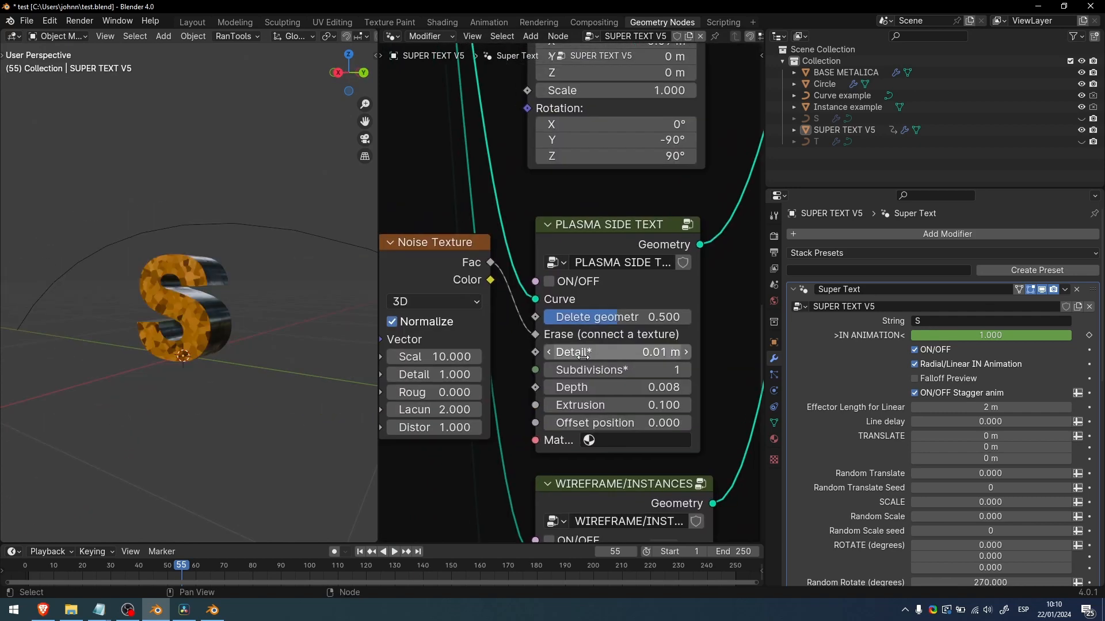
# - Switch on the PLASMA SIDE TEXT node and compare the letter's sides with the effect off and on
pyautogui.moveTo(577, 204); pyautogui.dragTo(609, 216, button='middle')
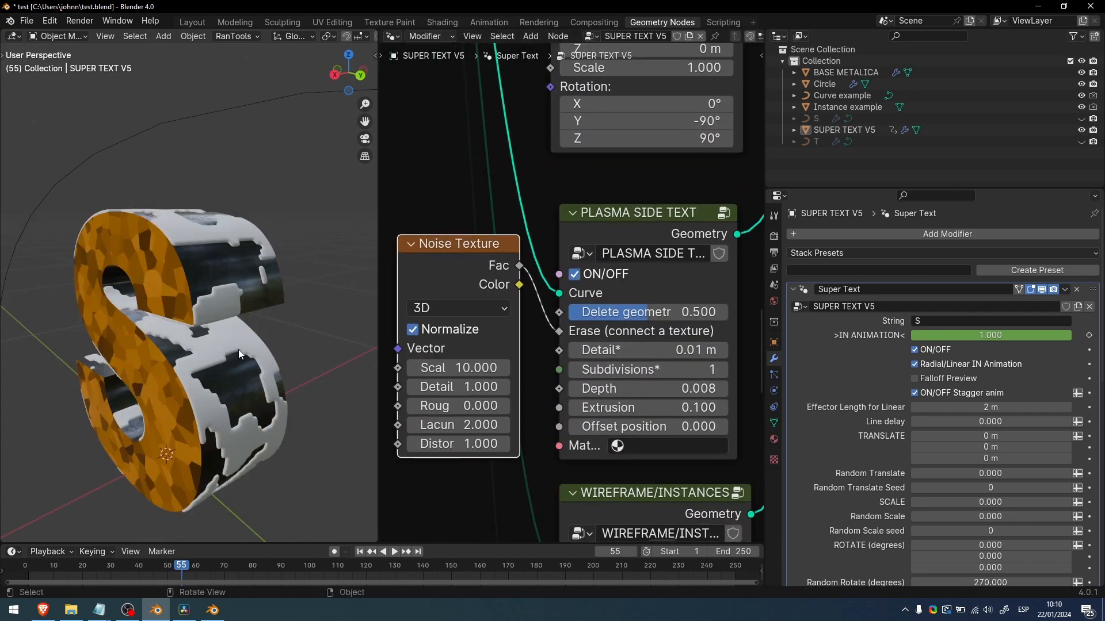
pyautogui.moveTo(238, 350)
pyautogui.mouseDown(button='middle')
pyautogui.moveTo(247, 318)
pyautogui.moveTo(228, 336)
pyautogui.mouseUp(button='middle')
pyautogui.click(575, 275)
pyautogui.click(575, 275)
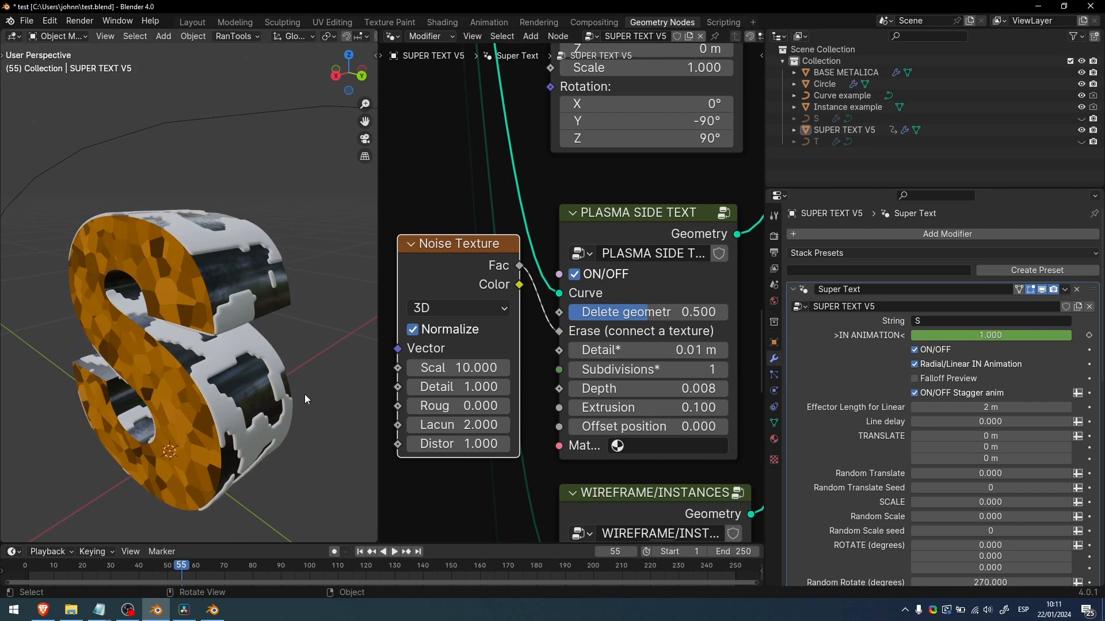
pyautogui.moveTo(336, 422)
pyautogui.mouseDown(button='middle')
pyautogui.moveTo(336, 402)
pyautogui.moveTo(249, 348)
pyautogui.moveTo(288, 326)
pyautogui.moveTo(357, 362)
pyautogui.mouseUp(button='middle')
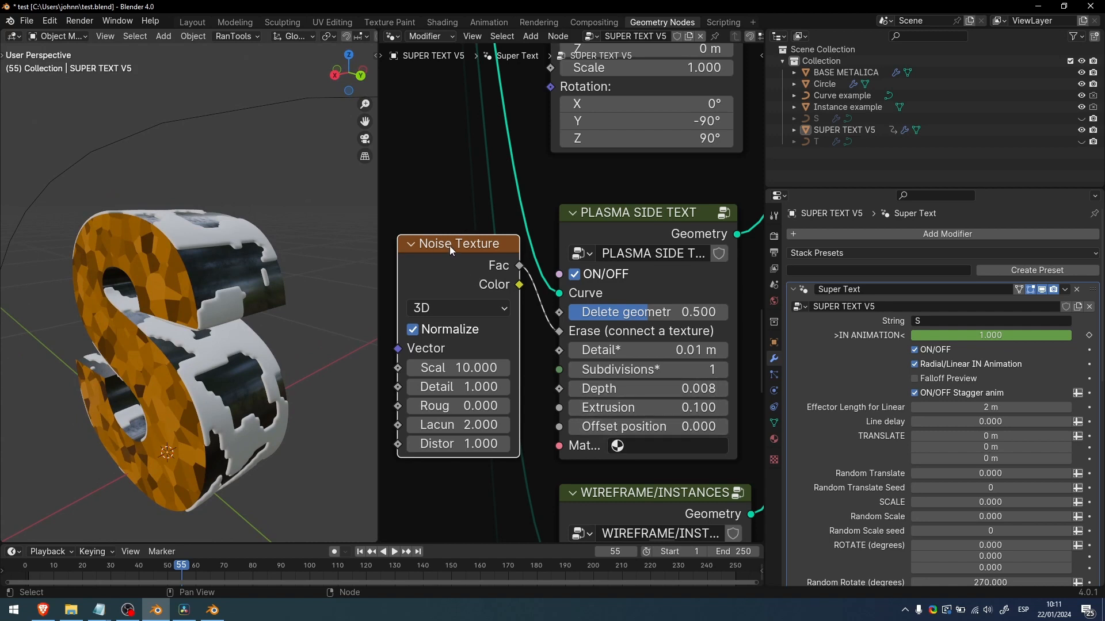
# - Try different Delete geometry and Detail values on the PLASMA SIDE TEXT node and restore them
pyautogui.moveTo(450, 246); pyautogui.dragTo(453, 251)
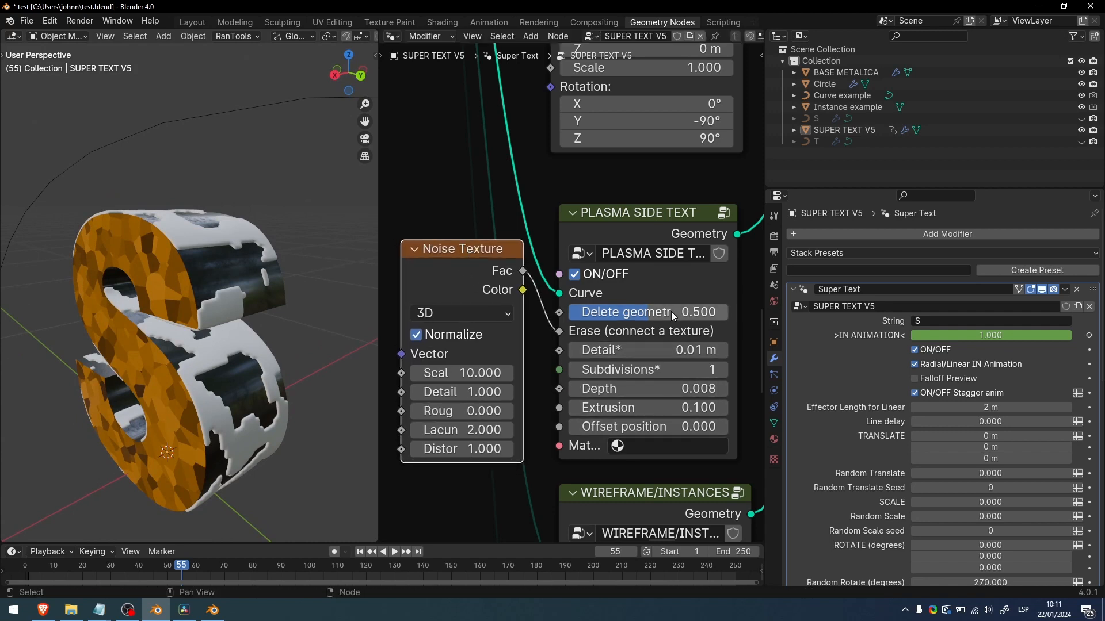
pyautogui.moveTo(637, 313)
pyautogui.mouseDown()
pyautogui.moveTo(705, 313)
pyautogui.moveTo(569, 313)
pyautogui.moveTo(659, 313)
pyautogui.moveTo(648, 313)
pyautogui.mouseUp()
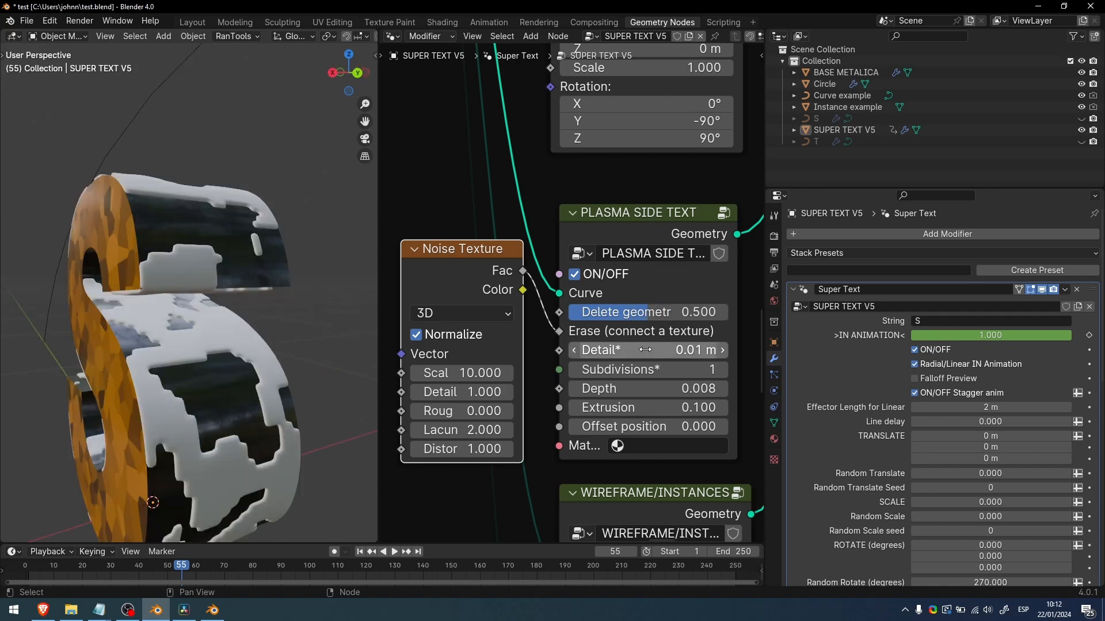
pyautogui.moveTo(645, 350); pyautogui.dragTo(661, 350)
pyautogui.moveTo(661, 351); pyautogui.dragTo(645, 351)
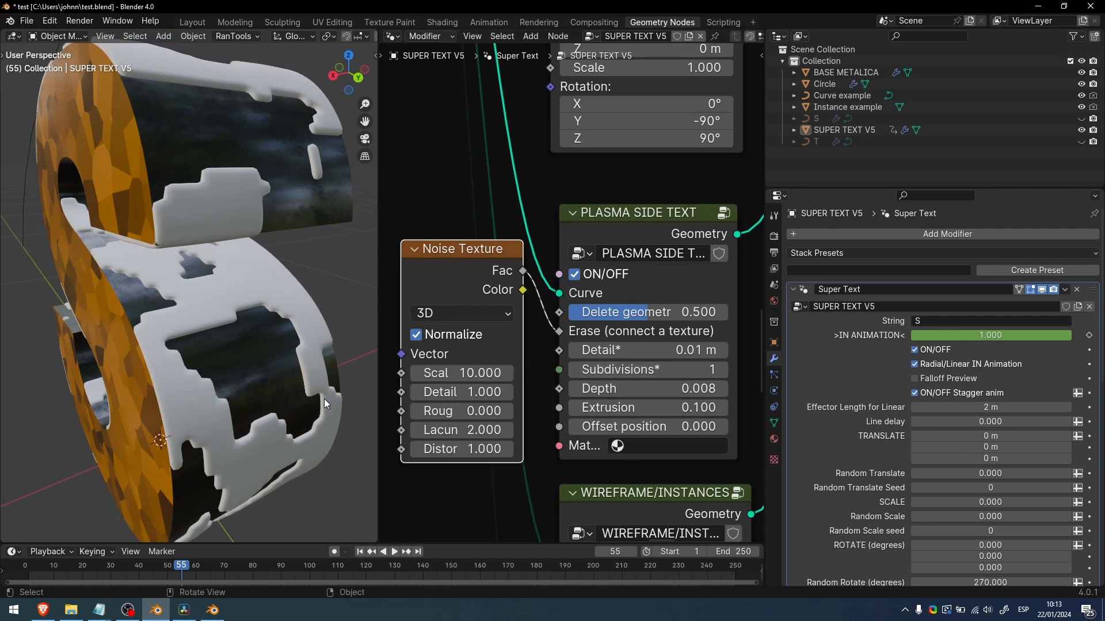
# - Try 2 Subdivisions on the PLASMA SIDE TEXT node while viewing its mesh in wireframe display, and undo the change
pyautogui.hotkey('shift', 'z')
pyautogui.moveTo(206, 331); pyautogui.dragTo(246, 363, button='middle')
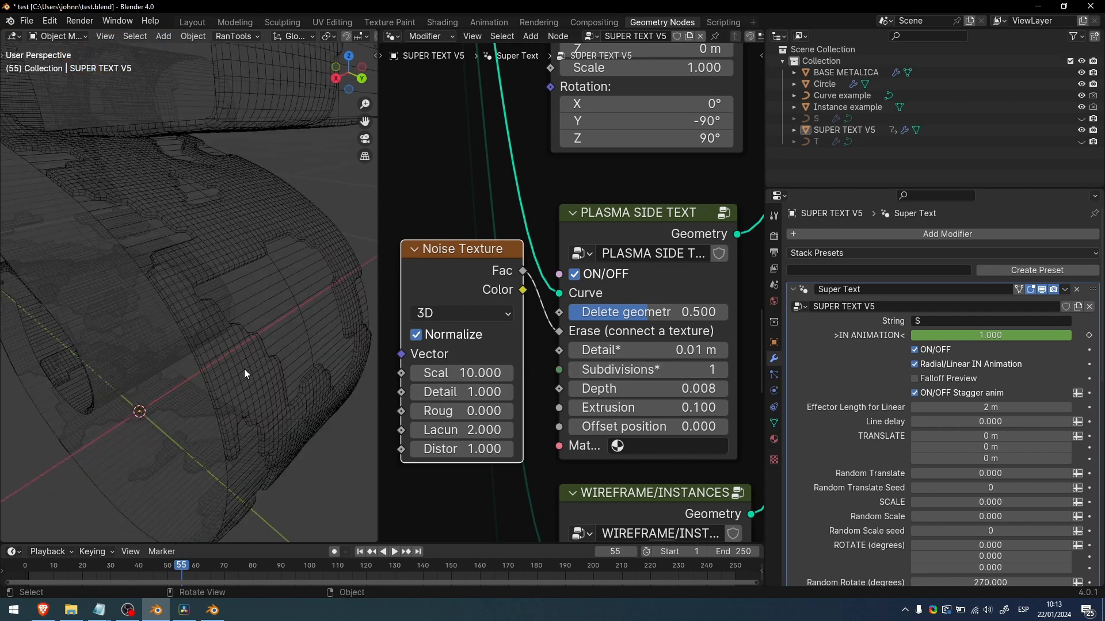
pyautogui.click(719, 371)
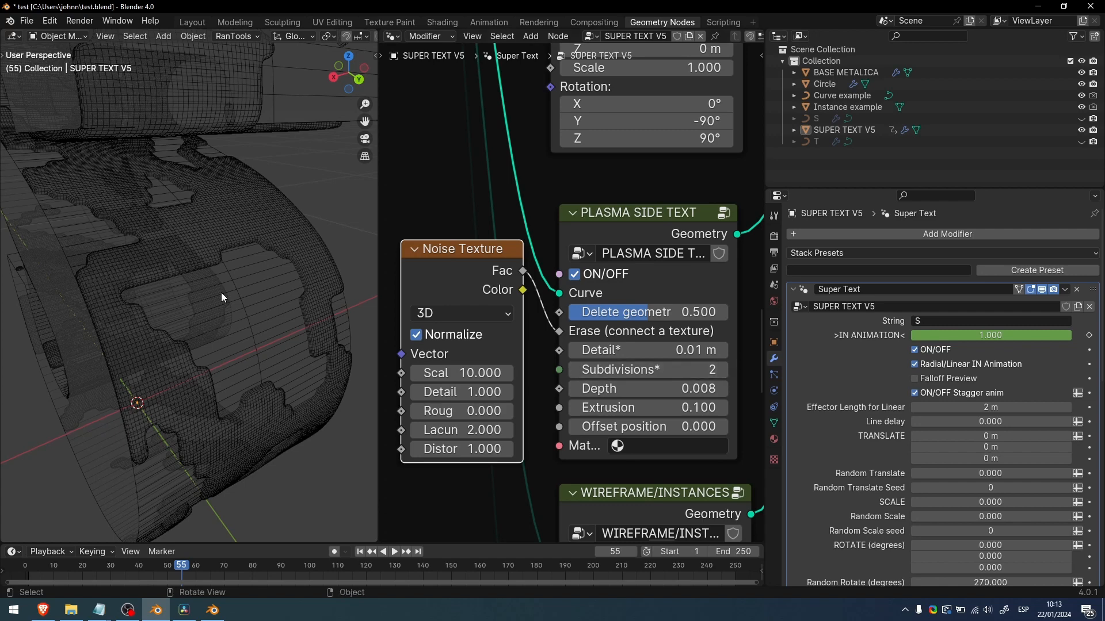
pyautogui.hotkey('ctrl', 'z')
pyautogui.hotkey('shift', 'z')
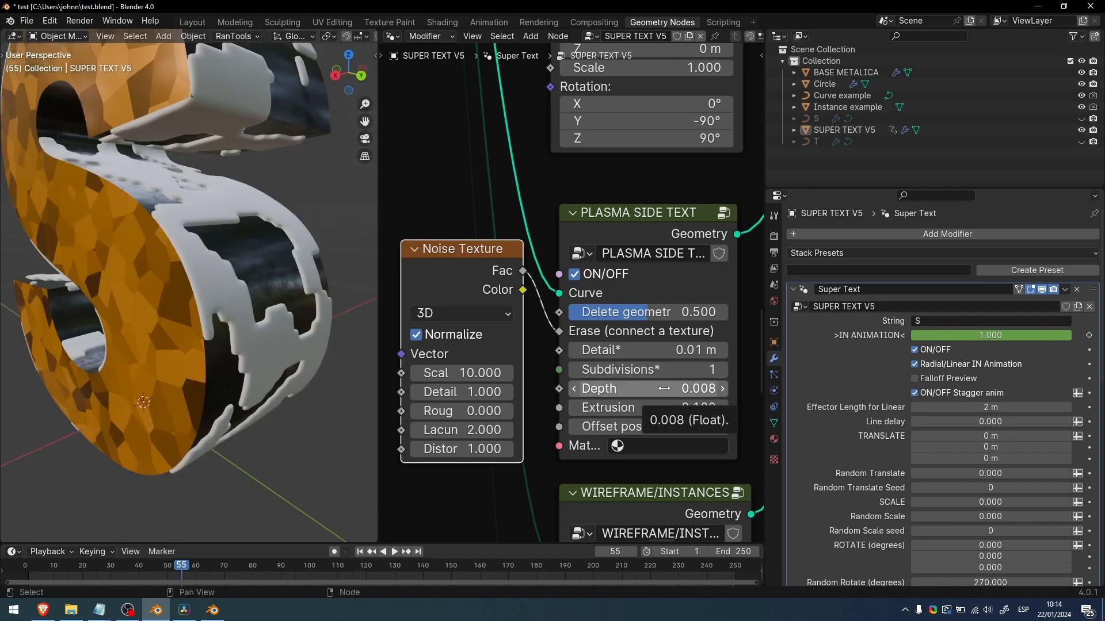
# - Try several Depth values, including 0.010, on the PLASMA SIDE TEXT node and return it to 0.008
pyautogui.moveTo(672, 390)
pyautogui.mouseDown()
pyautogui.moveTo(633, 390)
pyautogui.moveTo(685, 390)
pyautogui.mouseUp()
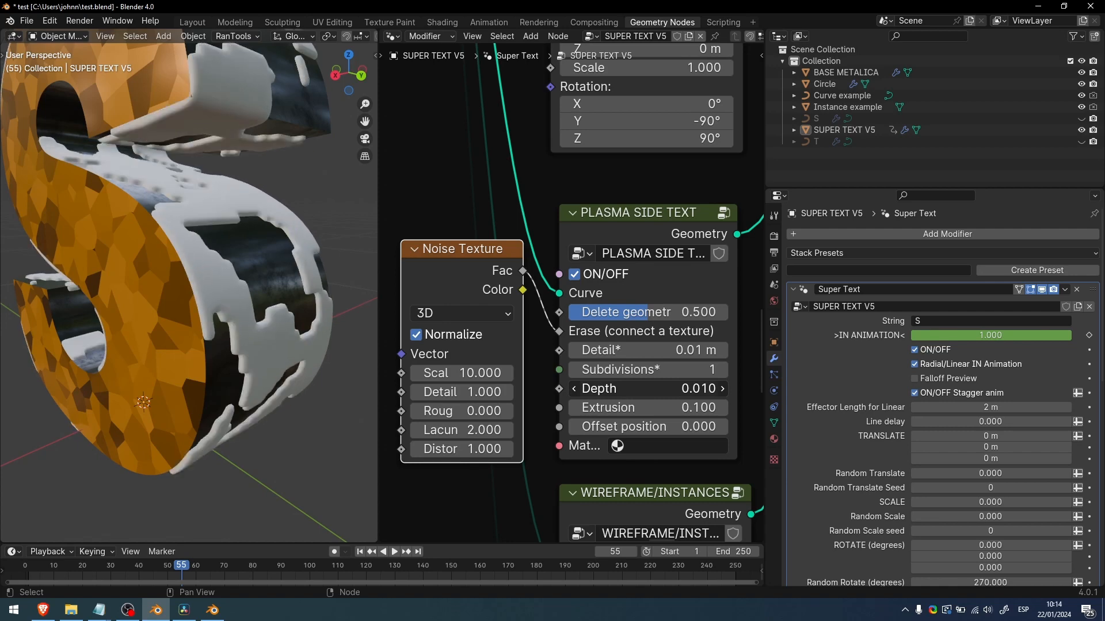
pyautogui.click(621, 389)
pyautogui.hotkey('shift', 'Left')
pyautogui.write('3')
pyautogui.press('Return')
pyautogui.moveTo(580, 385); pyautogui.dragTo(555, 384)
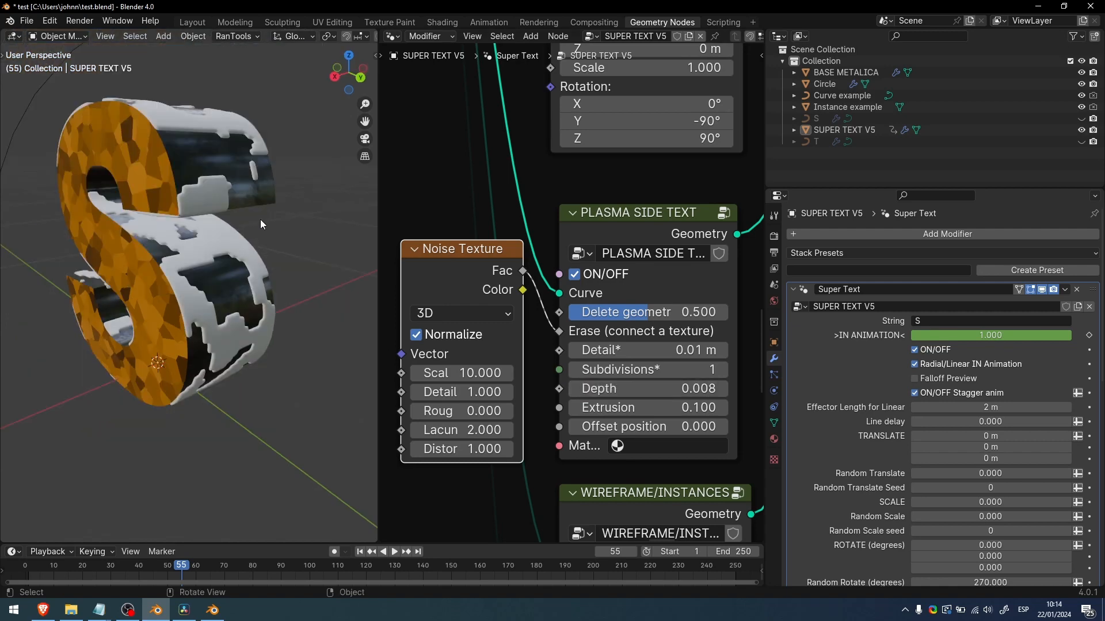
# - Try an Extrusion of 0.05 and a shifted Offset position on the PLASMA SIDE TEXT node
pyautogui.click(672, 409)
pyautogui.write('.')
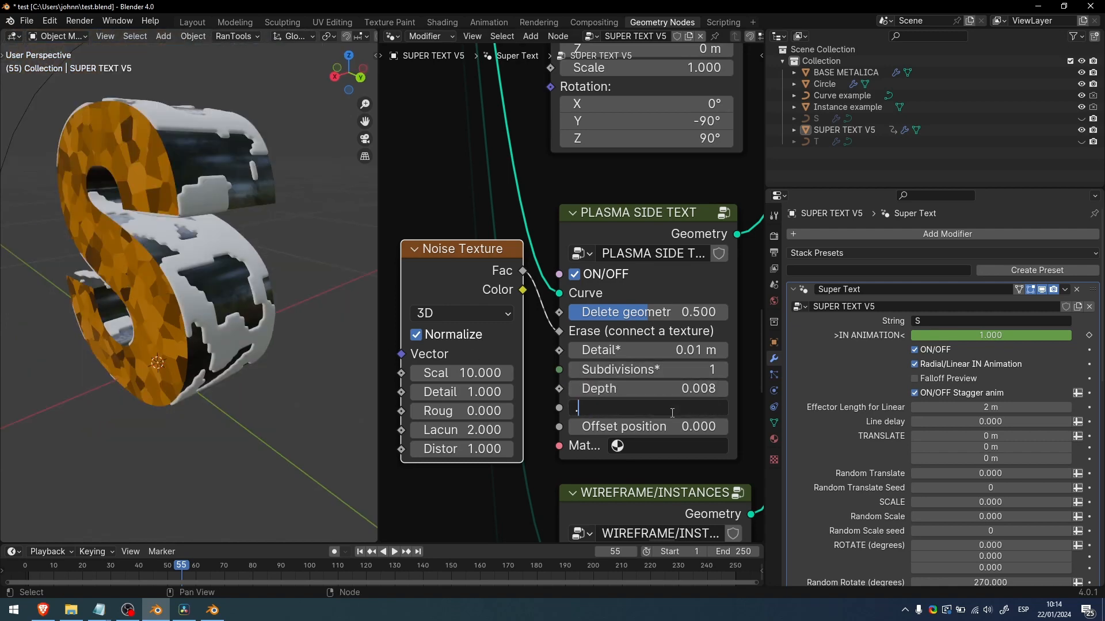
pyautogui.write('05')
pyautogui.press('Return')
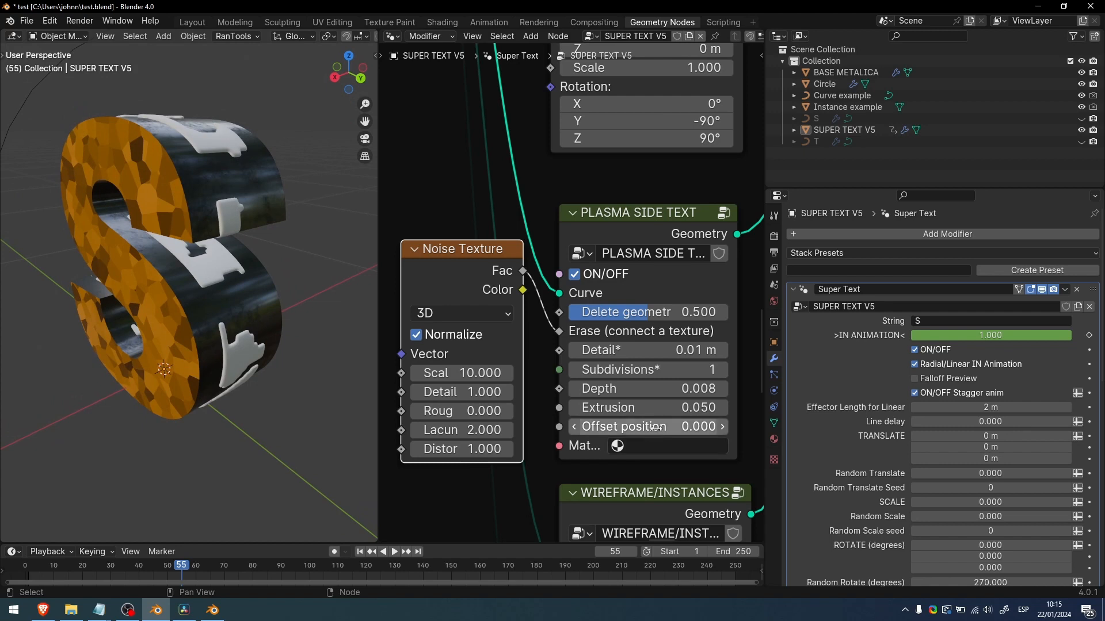
pyautogui.keyDown('shift'); pyautogui.moveTo(651, 428); pyautogui.dragTo(614, 428); pyautogui.keyUp('shift')
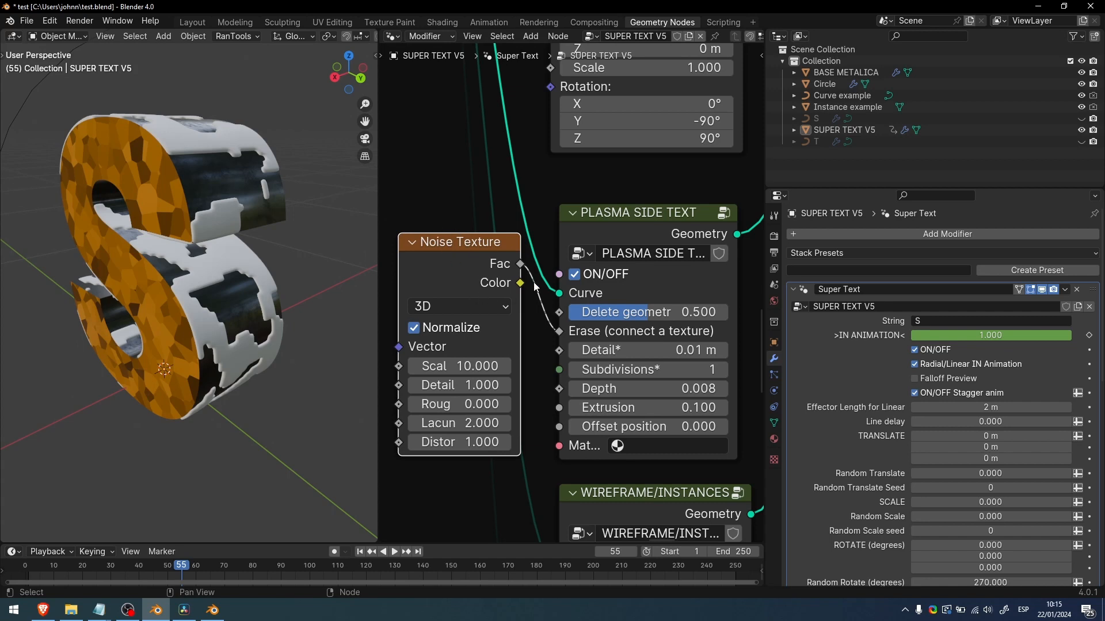
pyautogui.moveTo(461, 257); pyautogui.dragTo(458, 266)
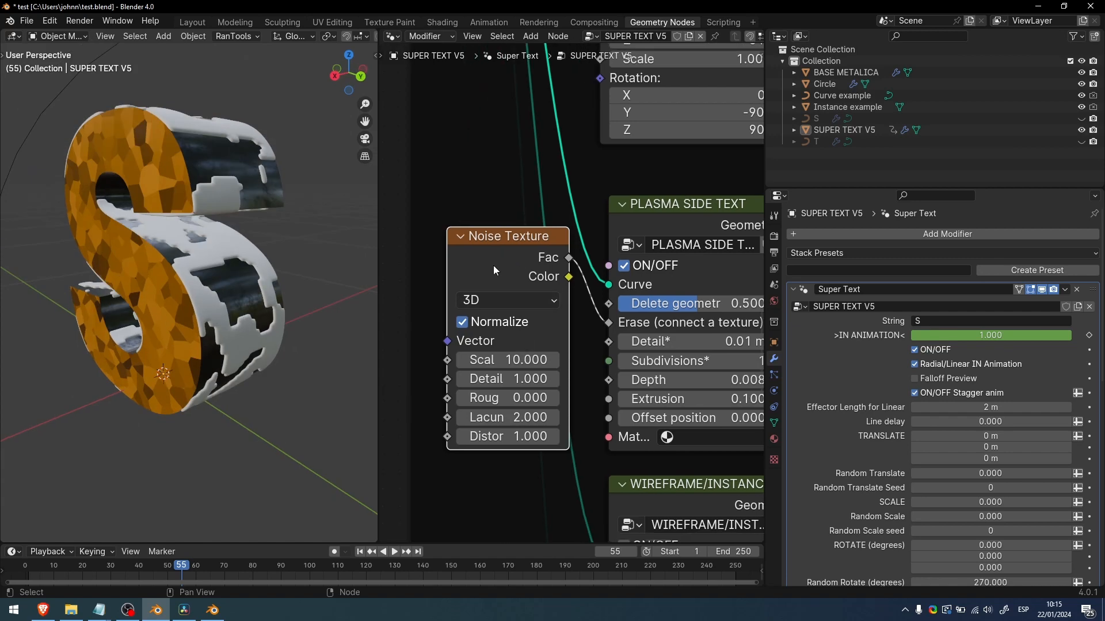
pyautogui.moveTo(276, 281)
pyautogui.mouseDown(button='middle')
pyautogui.moveTo(287, 292)
pyautogui.moveTo(271, 292)
pyautogui.mouseUp(button='middle')
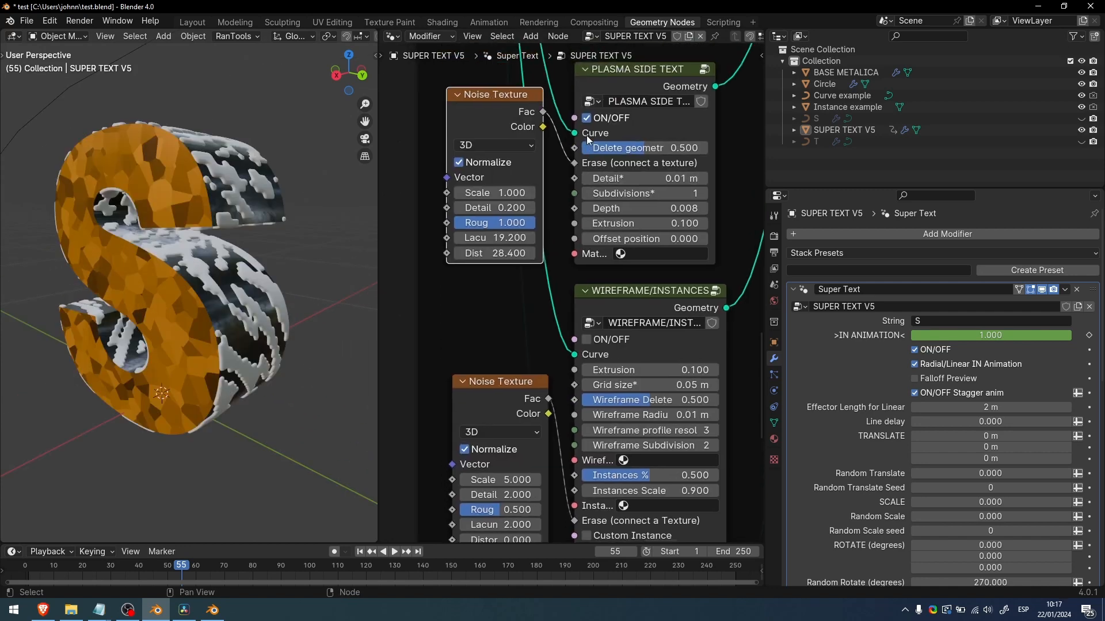
# - Switch off the PLASMA SIDE TEXT node and switch on the WIREFRAME/INSTANCES node for the letter's sides
pyautogui.click(587, 118)
pyautogui.moveTo(534, 341); pyautogui.dragTo(511, 281, button='middle')
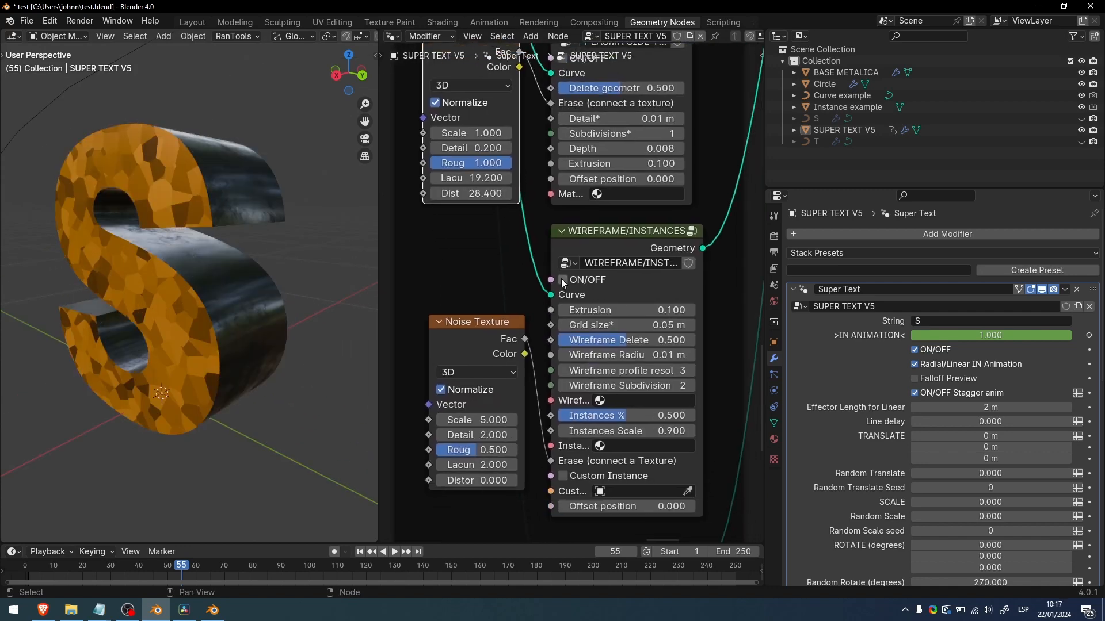
pyautogui.click(561, 278)
pyautogui.scroll(4, 275, 323)
pyautogui.moveTo(275, 322); pyautogui.dragTo(310, 355, button='middle')
pyautogui.moveTo(295, 312); pyautogui.dragTo(246, 359, button='middle')
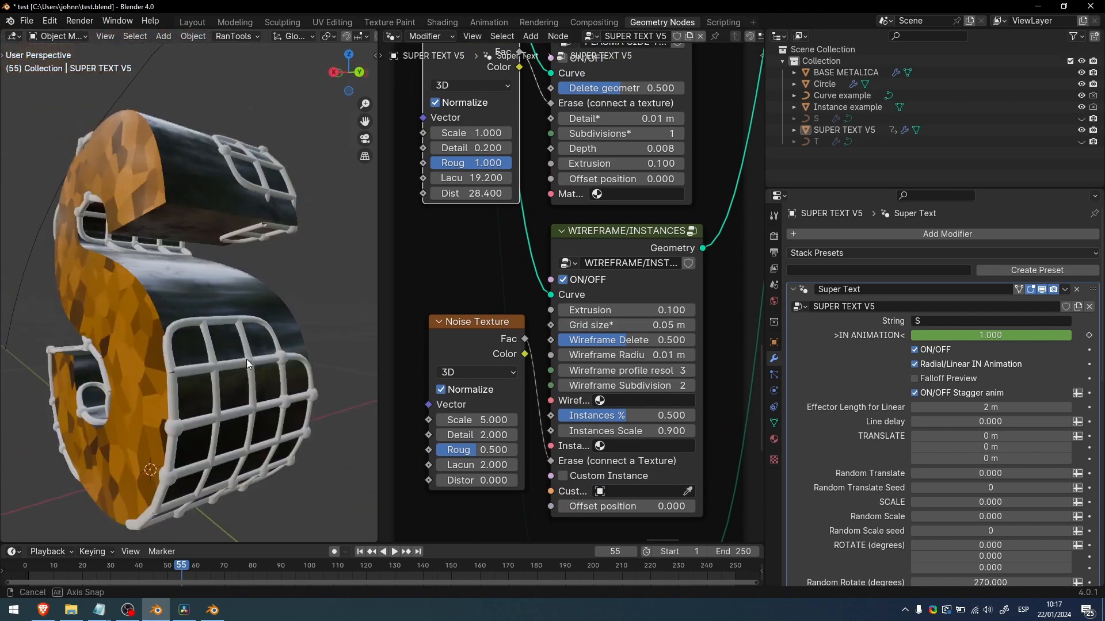
pyautogui.keyDown('shift'); pyautogui.scroll(-1, 478, 248); pyautogui.keyUp('shift')
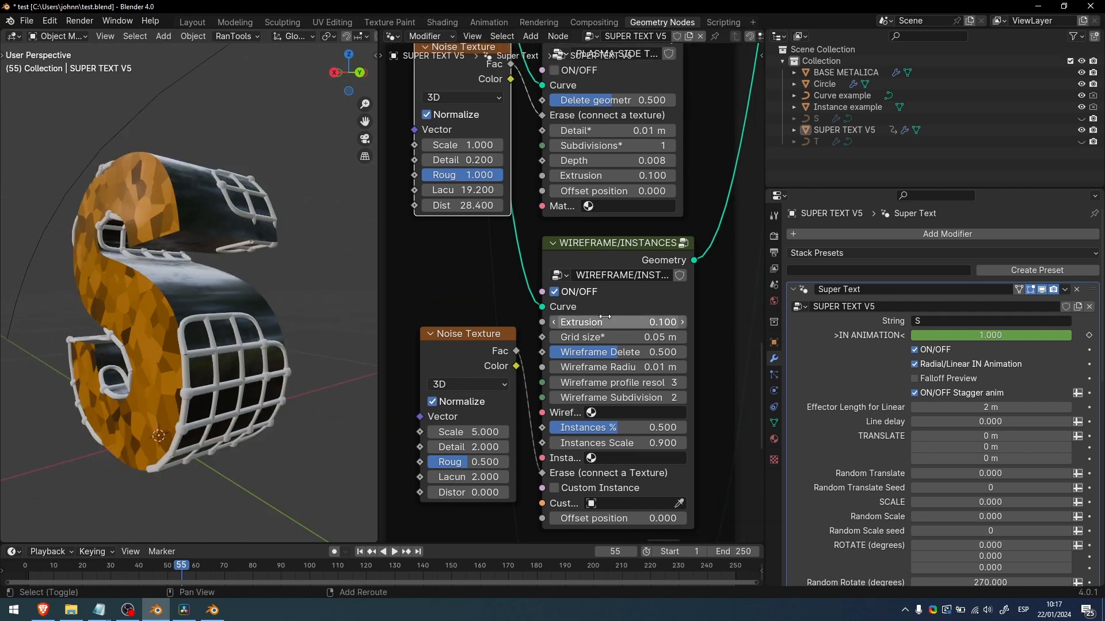
# - Try a Grid size of 0.01 m on the WIREFRAME/INSTANCES node and undo it
pyautogui.moveTo(605, 318); pyautogui.dragTo(577, 338)
pyautogui.click(598, 339)
pyautogui.press('Return')
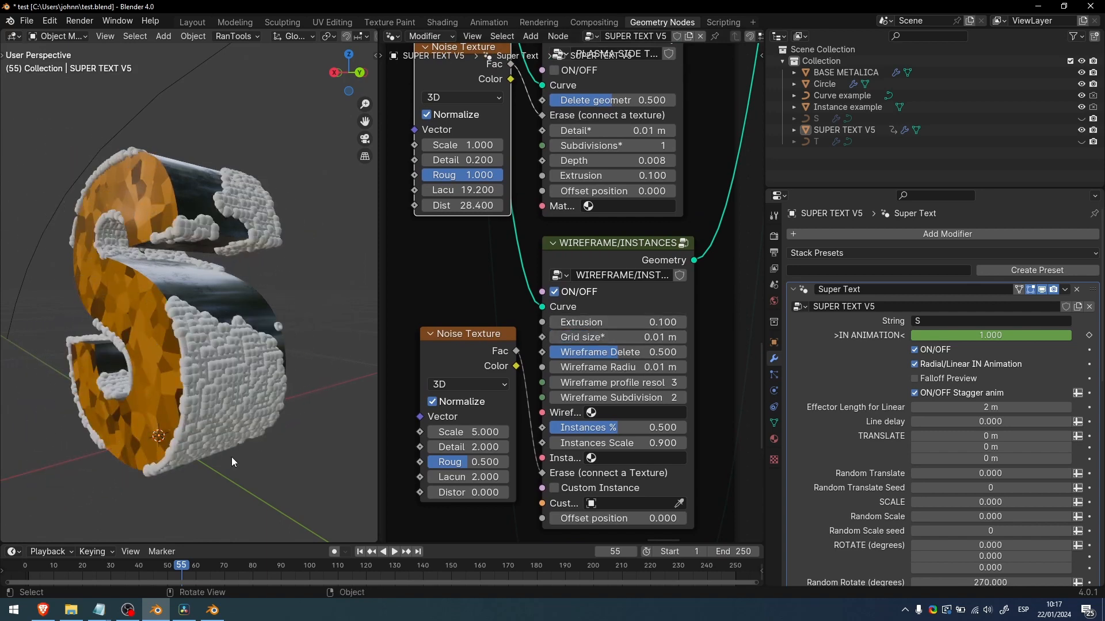
pyautogui.hotkey('ctrl', 'z')
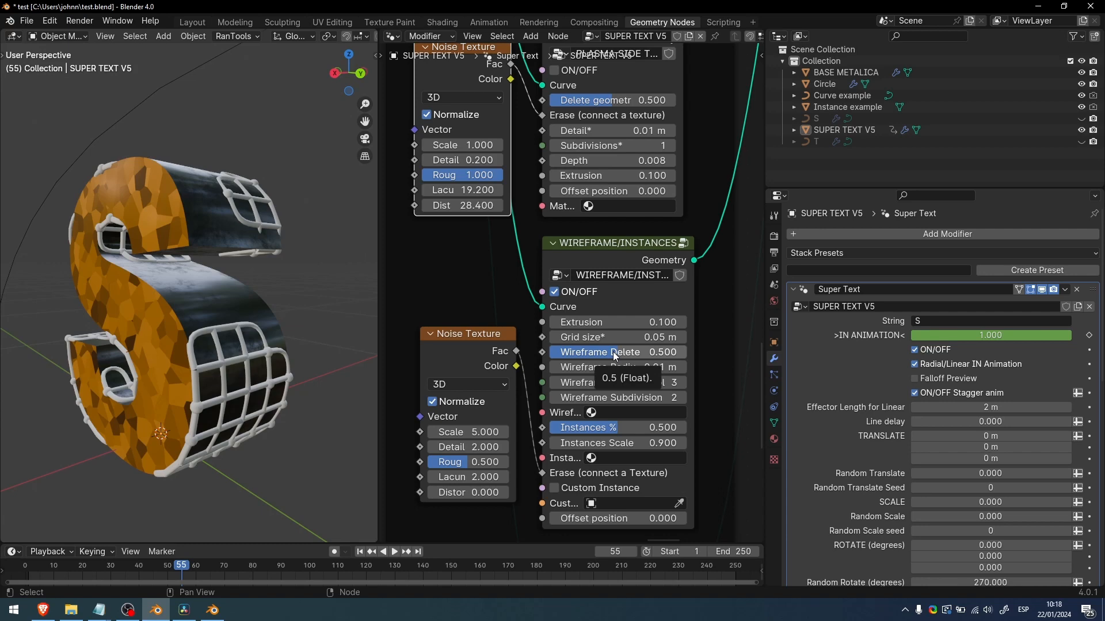
# - Try a lower Wireframe Delete value on the WIREFRAME/INSTANCES node and undo it
pyautogui.moveTo(615, 357); pyautogui.dragTo(576, 357)
pyautogui.moveTo(201, 333); pyautogui.dragTo(278, 388, button='middle')
pyautogui.hotkey('ctrl', 'z')
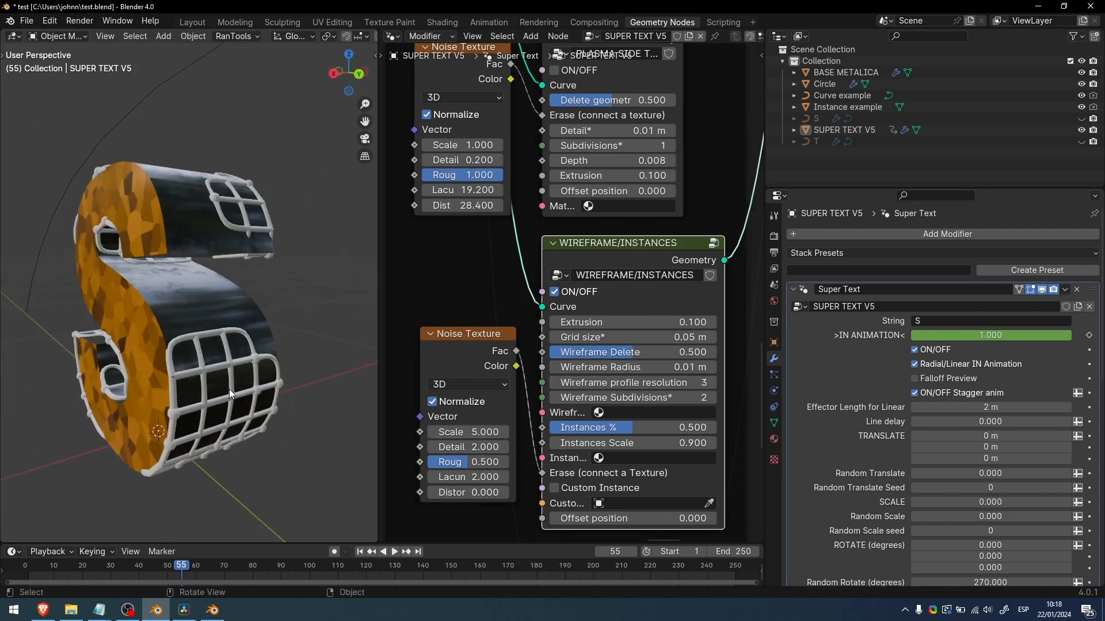
# - Set the WIREFRAME/INSTANCES node's Wireframe Radius to 0.005 m and check the mesh in wireframe display
pyautogui.click(627, 367)
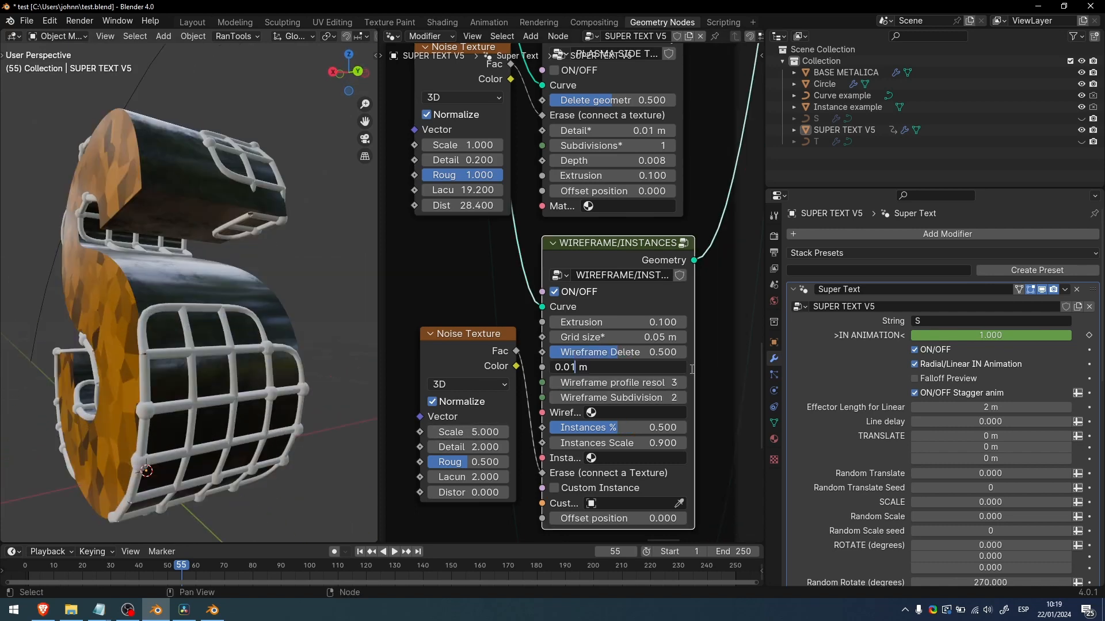
pyautogui.press('BackSpace')
pyautogui.write('05')
pyautogui.press('Return')
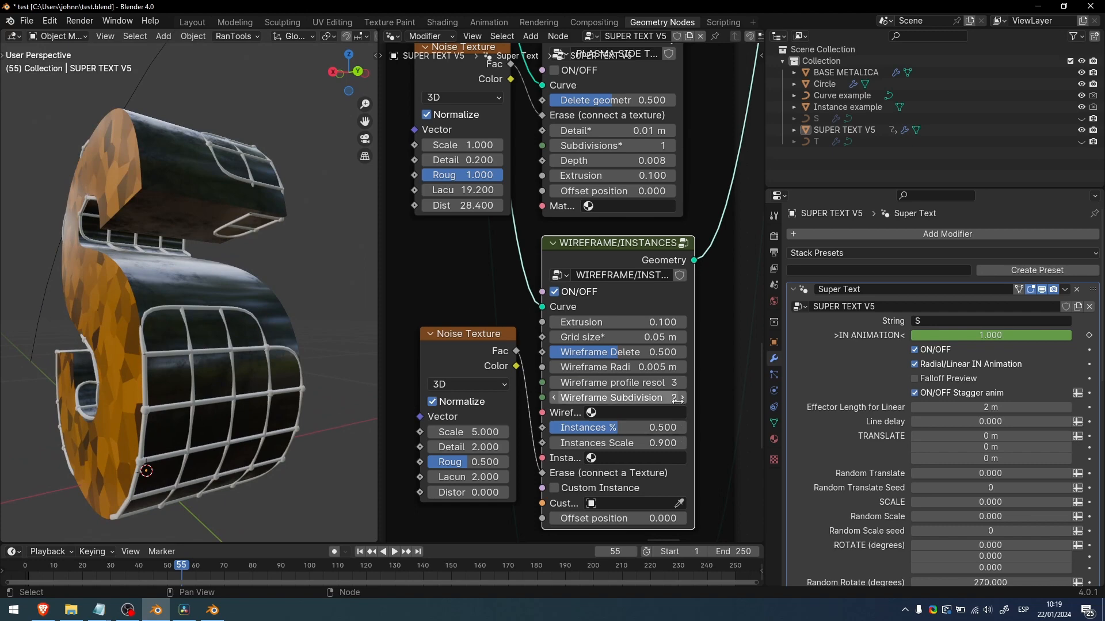
pyautogui.scroll(4, 274, 384)
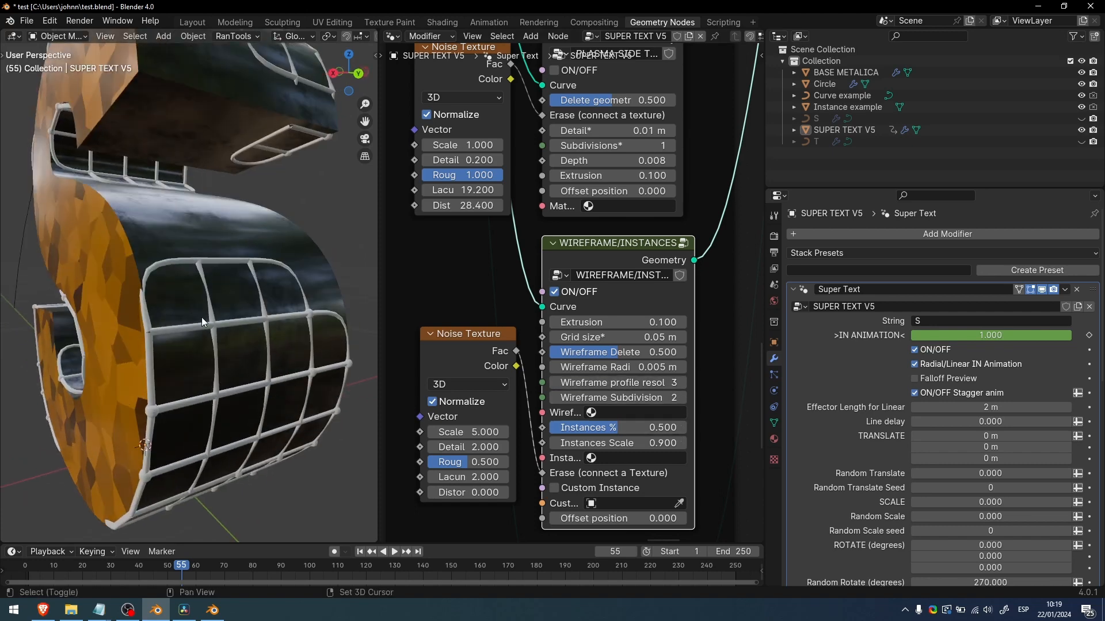
pyautogui.hotkey('shift', 'z')
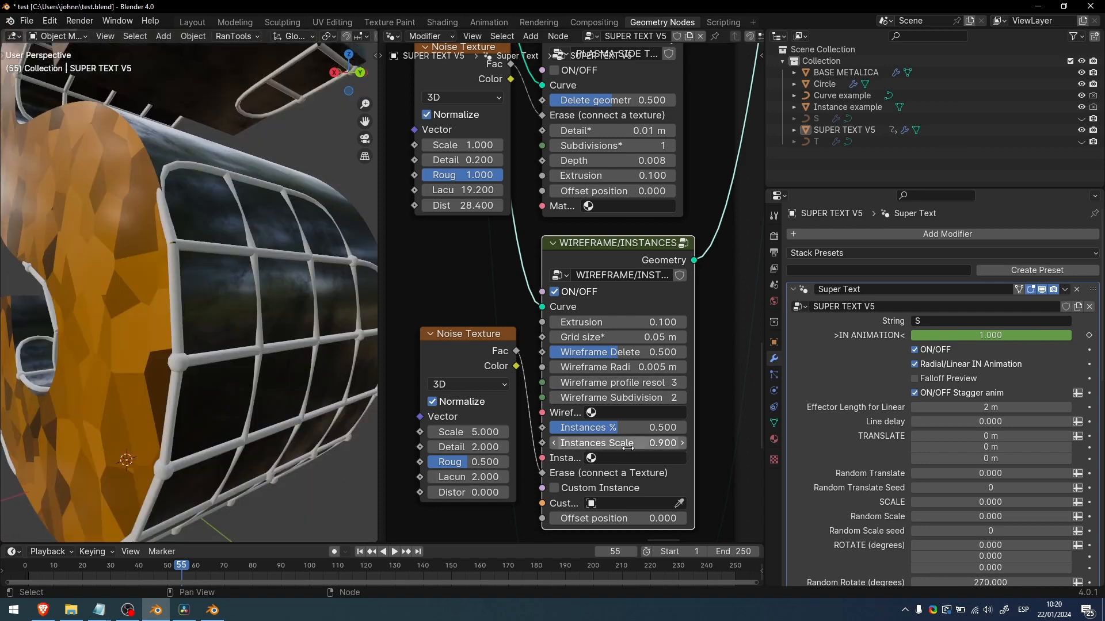
# - Set the WIREFRAME/INSTANCES node's Instances Scale to 2
pyautogui.doubleClick(615, 443)
pyautogui.write('2')
pyautogui.press('Return')
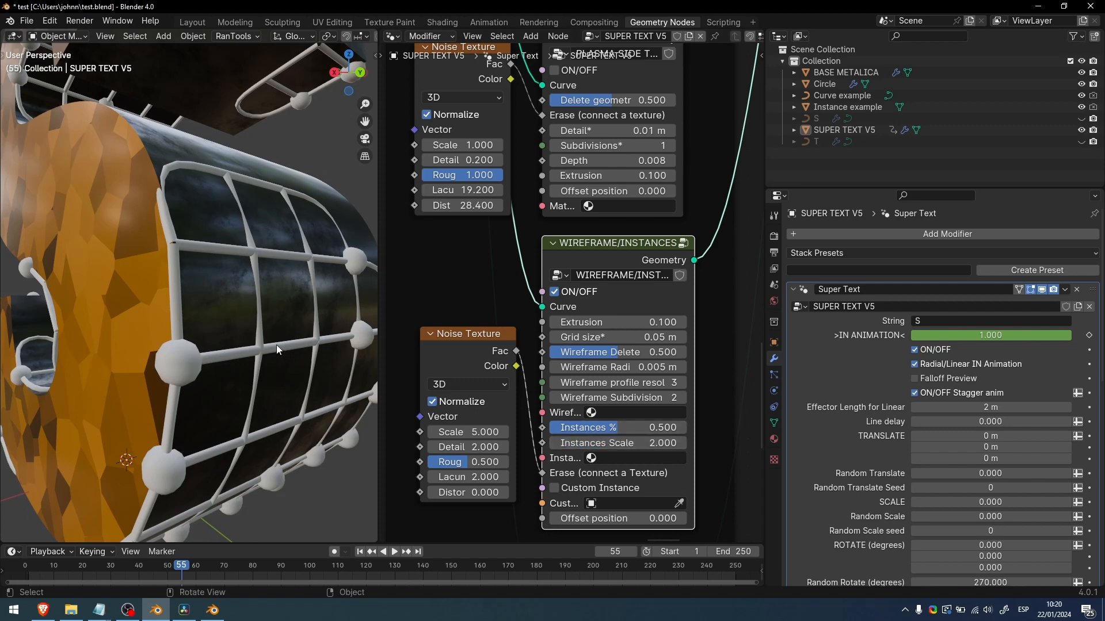
# - Try an Instances % of 1 on the WIREFRAME/INSTANCES node, restore it to 0.5 and widen the node
pyautogui.scroll(-3, 324, 394)
pyautogui.moveTo(616, 426); pyautogui.dragTo(676, 426)
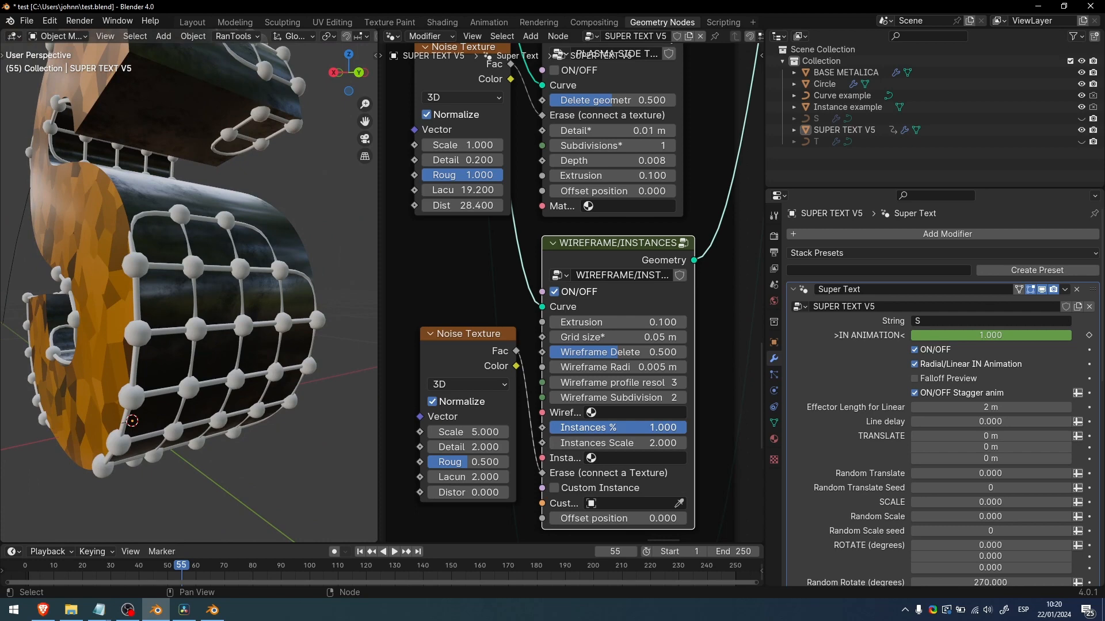
pyautogui.scroll(-4, 65, 174)
pyautogui.moveTo(65, 174)
pyautogui.mouseDown(button='middle')
pyautogui.moveTo(216, 213)
pyautogui.moveTo(78, 187)
pyautogui.mouseUp(button='middle')
pyautogui.scroll(3, 78, 187)
pyautogui.moveTo(679, 427); pyautogui.dragTo(762, 438)
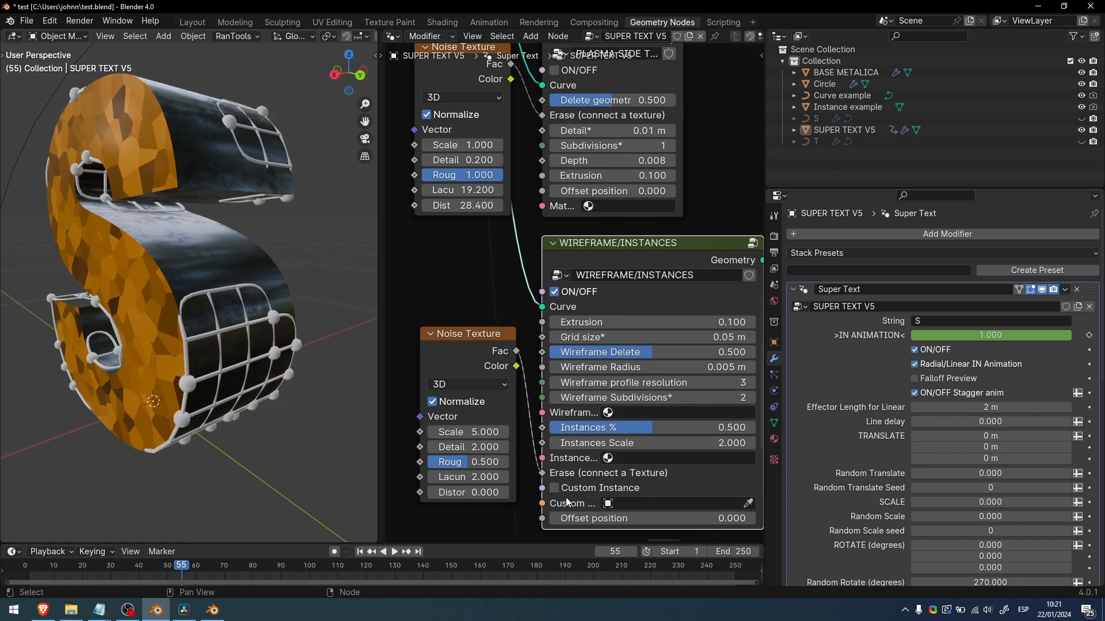
# - Try object S as the custom instance on the WIREFRAME/INSTANCES node with a reduced Instances Scale
pyautogui.scroll(3, 191, 388)
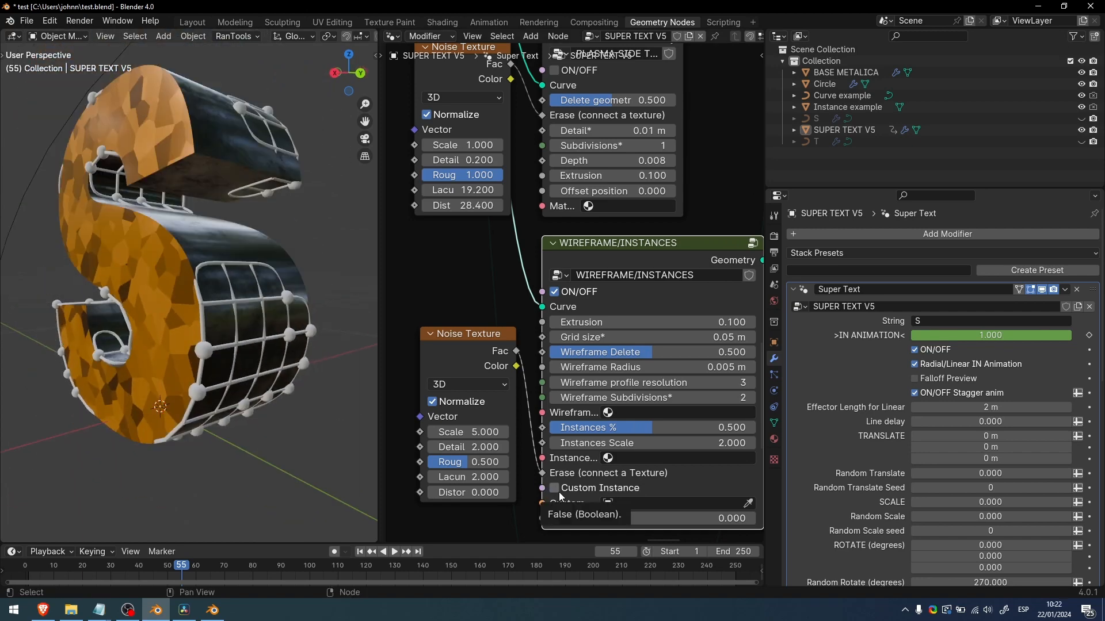
pyautogui.click(556, 490)
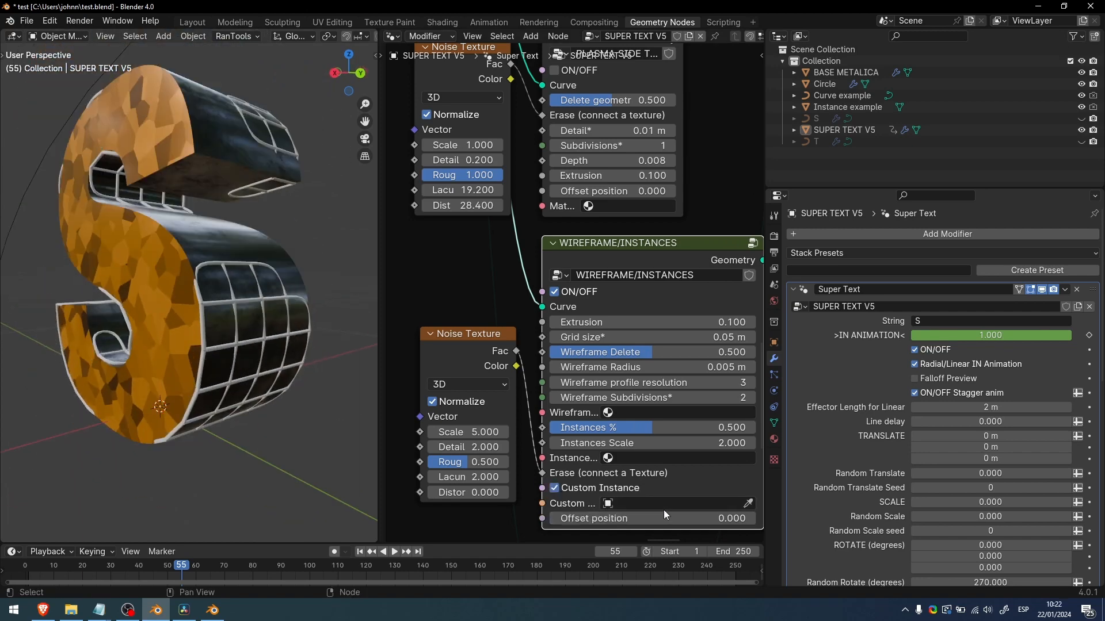
pyautogui.click(665, 507)
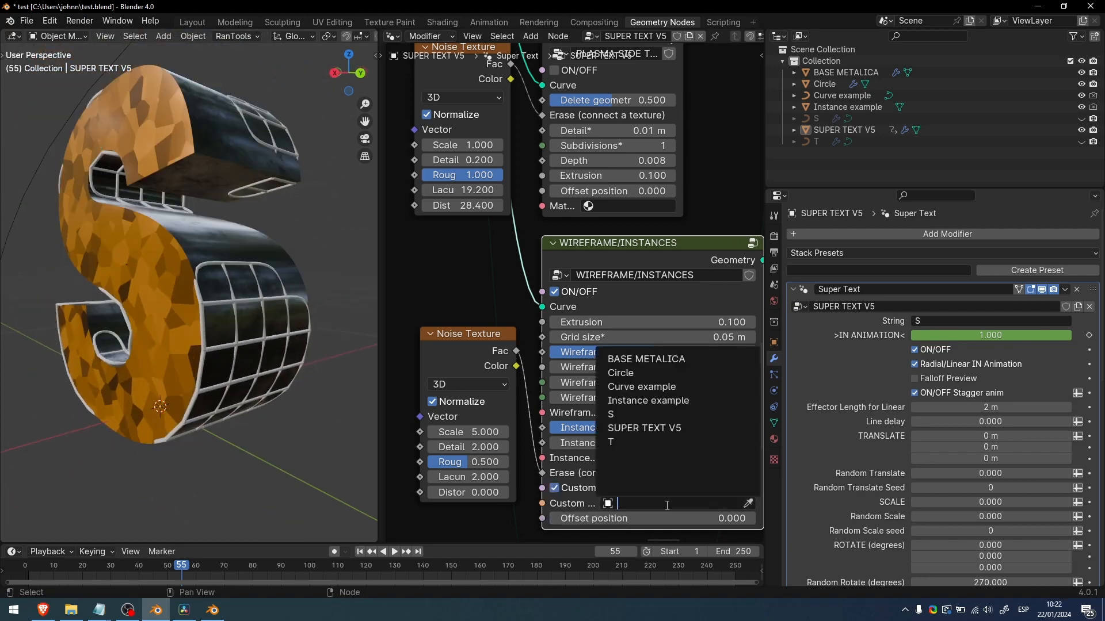
pyautogui.click(622, 416)
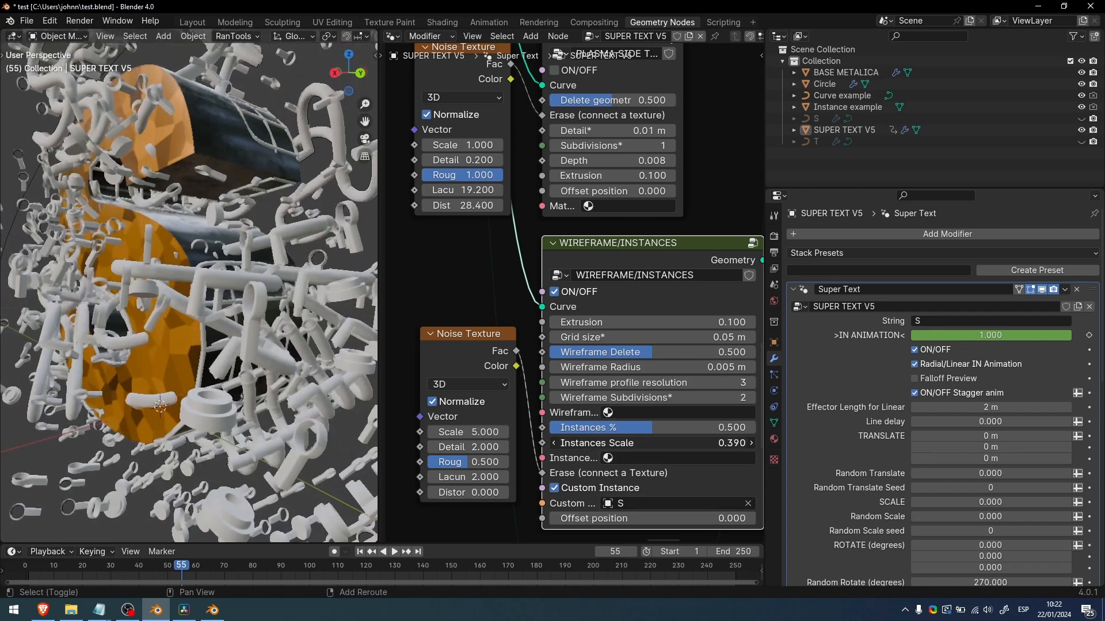
pyautogui.keyDown('shift'); pyautogui.moveTo(639, 443); pyautogui.dragTo(630, 444); pyautogui.keyUp('shift')
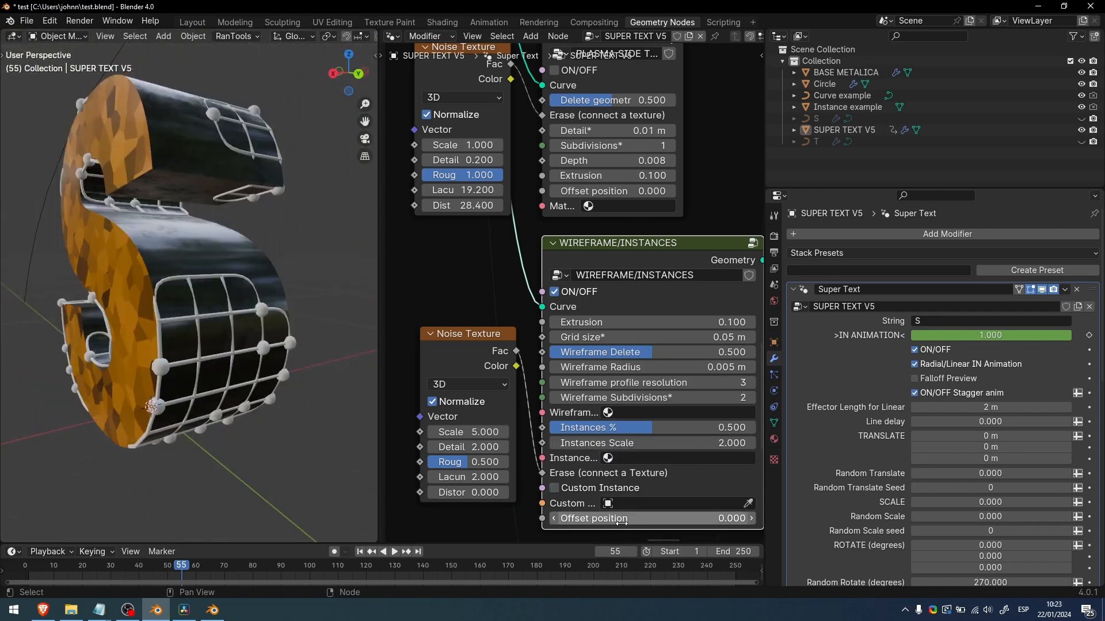
# - Try an Offset position of about 0.07 on the WIREFRAME/INSTANCES node and cancel it
pyautogui.moveTo(620, 520)
pyautogui.keyDown('shift'); pyautogui.mouseDown()
pyautogui.moveTo(633, 520)
pyautogui.moveTo(600, 520)
pyautogui.moveTo(628, 520)
pyautogui.mouseUp(); pyautogui.keyUp('shift')
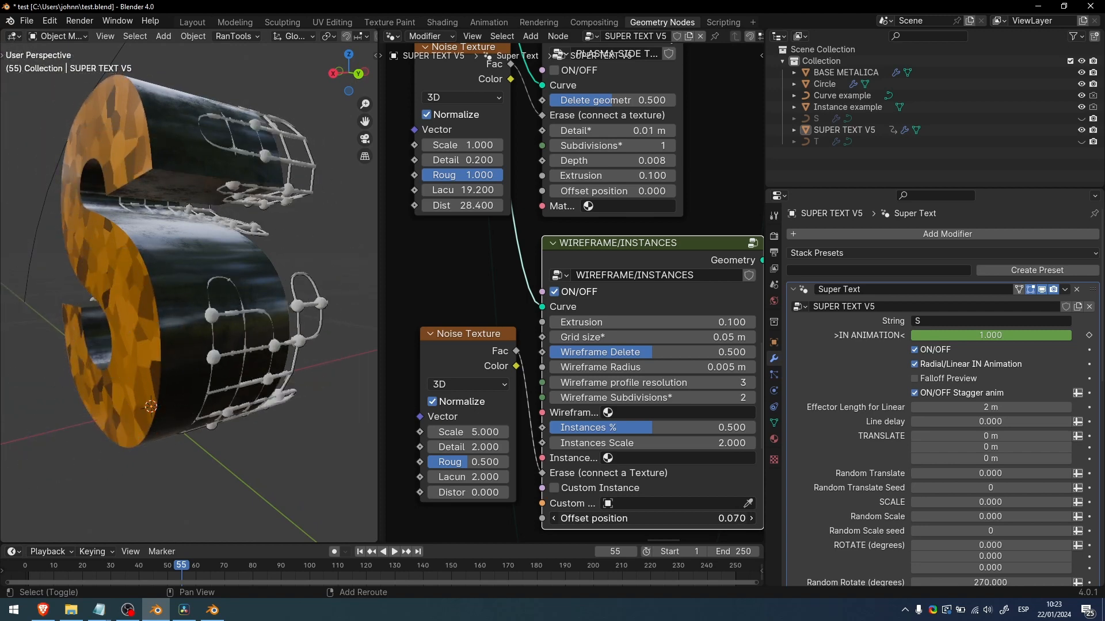
pyautogui.rightClick(627, 520)
pyautogui.moveTo(244, 338)
pyautogui.mouseDown(button='middle')
pyautogui.moveTo(236, 332)
pyautogui.moveTo(255, 345)
pyautogui.mouseUp(button='middle')
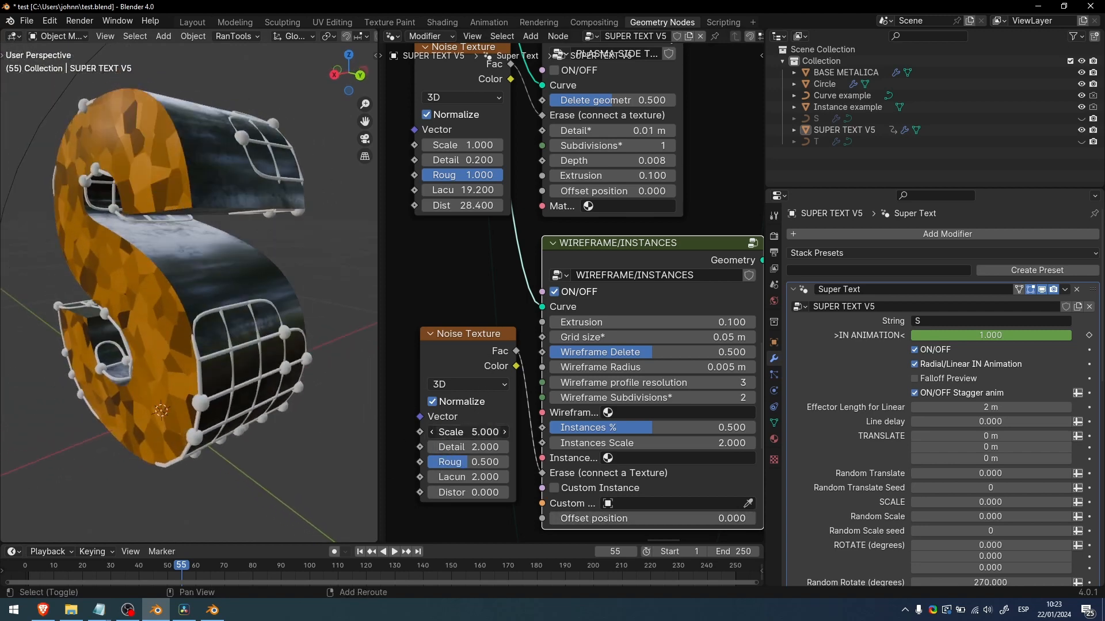
# - Set the Scale of the Noise Texture feeding the WIREFRAME/INSTANCES node's Erase input to 10
pyautogui.doubleClick(437, 382)
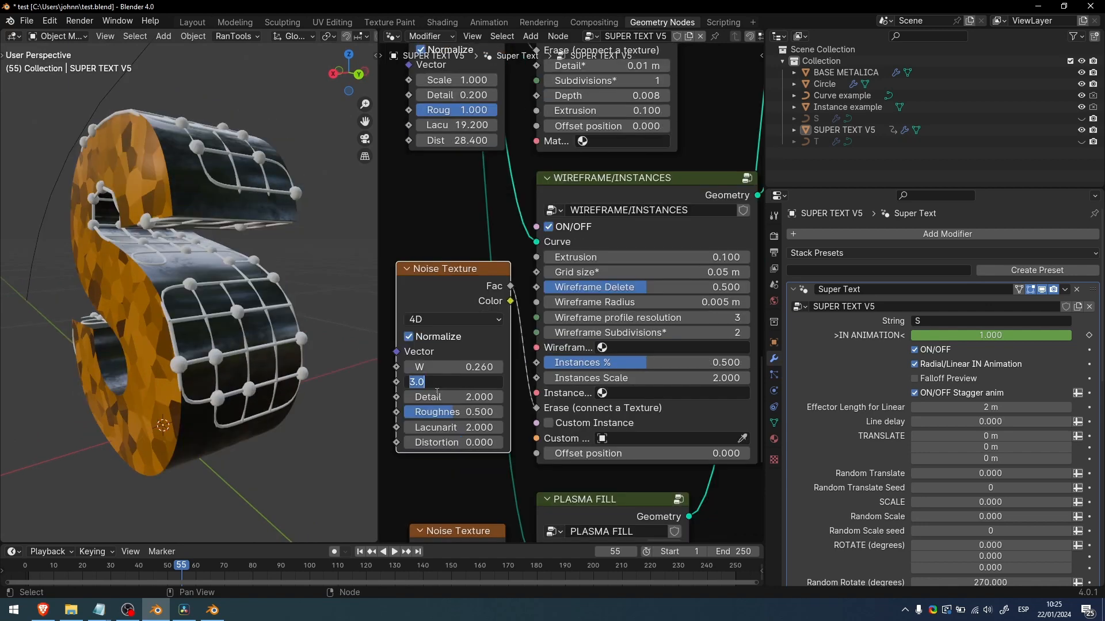
pyautogui.write('10')
pyautogui.press('Return')
pyautogui.moveTo(73, 454); pyautogui.dragTo(255, 350, button='middle')
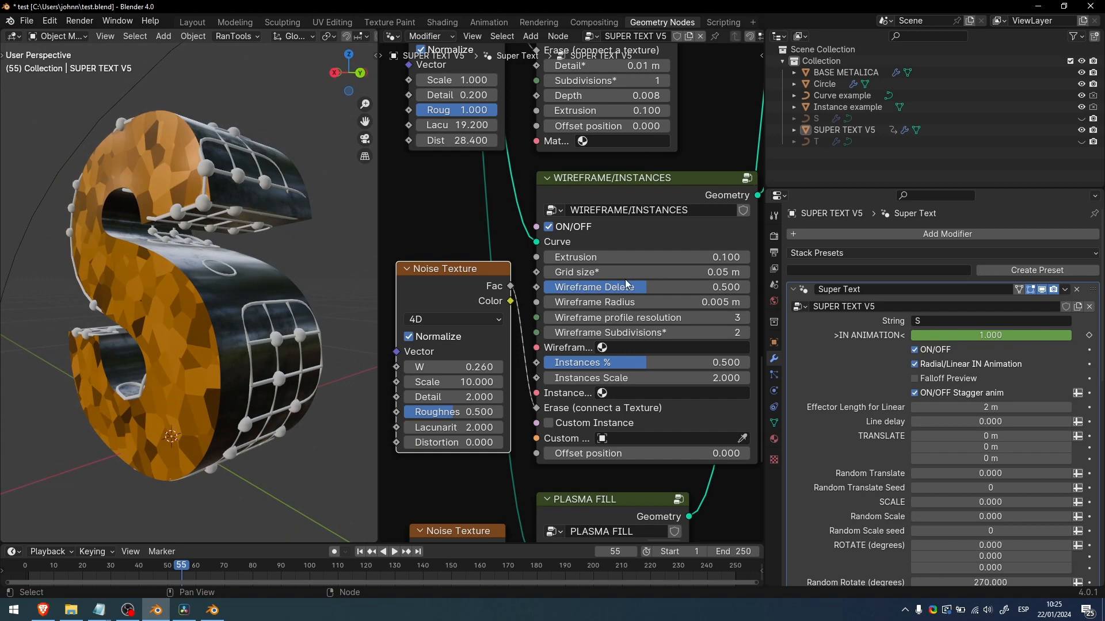
# - Set the WIREFRAME/INSTANCES node's Grid size to 0.02 m and check the denser grid on the letter
pyautogui.click(710, 271)
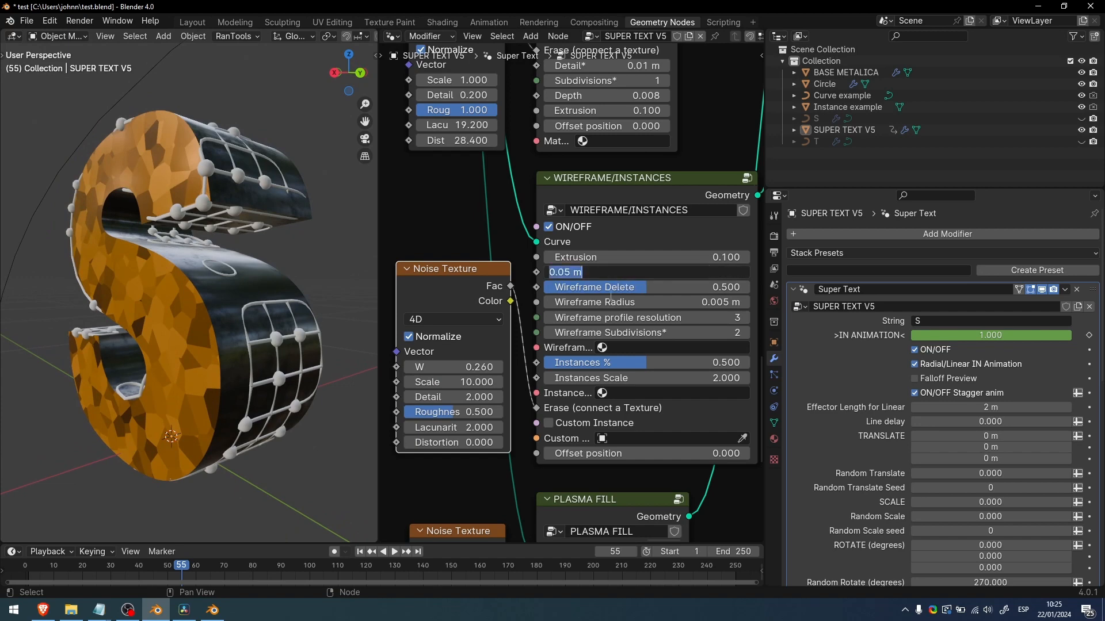
pyautogui.click(568, 269)
pyautogui.write('2')
pyautogui.press('Return')
pyautogui.moveTo(220, 337); pyautogui.dragTo(196, 329, button='middle')
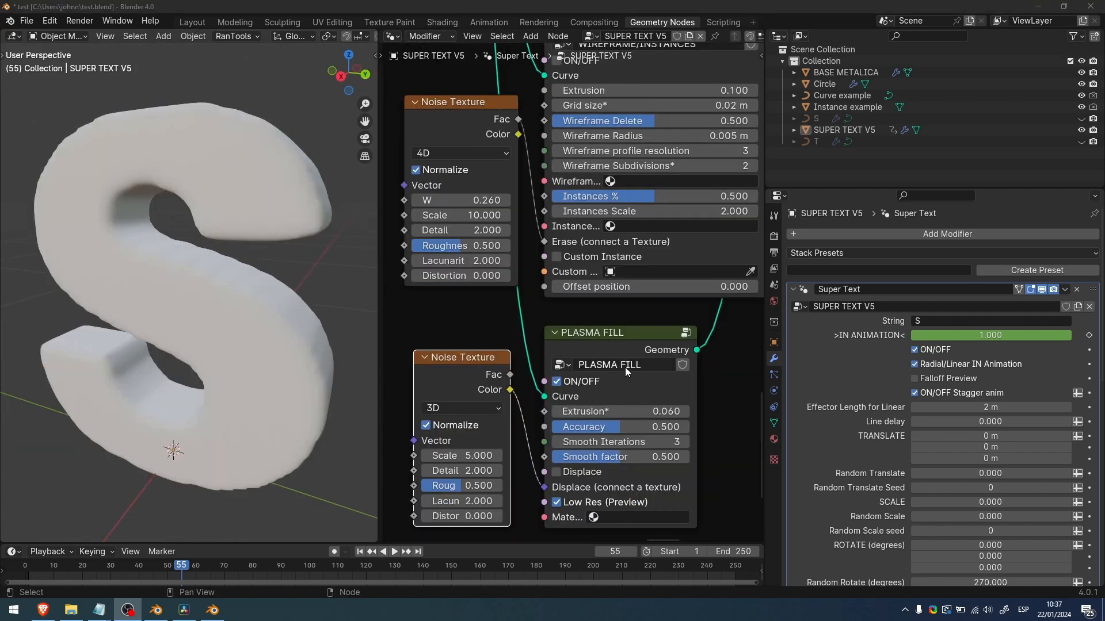
# - Try an Extrusion of 0.15 on the PLASMA FILL node and undo it
pyautogui.moveTo(625, 367); pyautogui.dragTo(638, 266, button='middle')
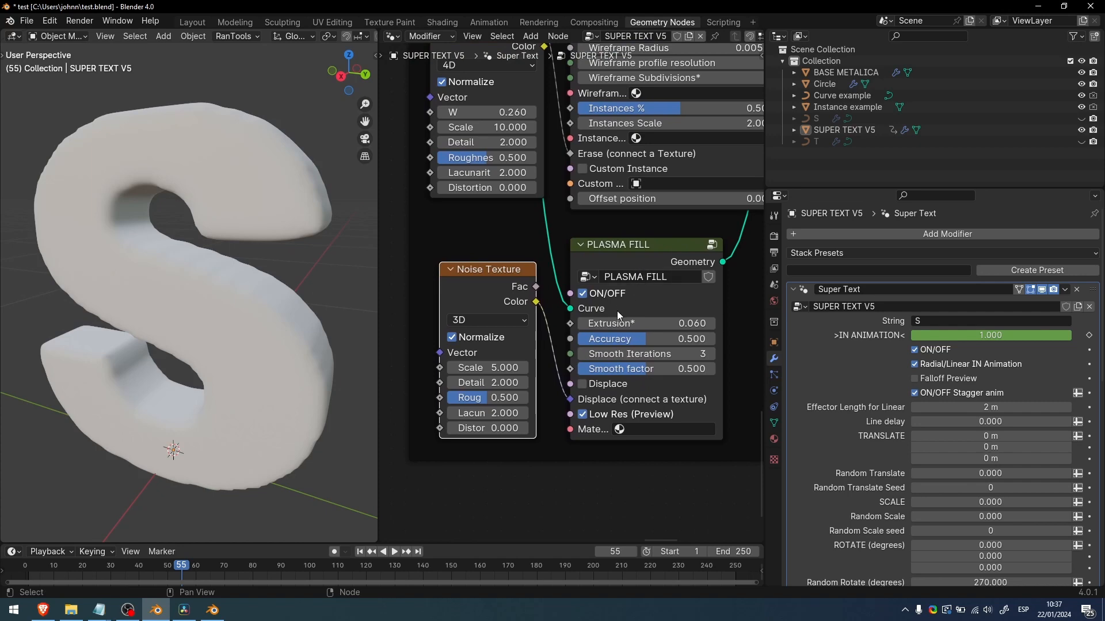
pyautogui.scroll(1, 575, 299)
pyautogui.moveTo(244, 373); pyautogui.dragTo(260, 352, button='middle')
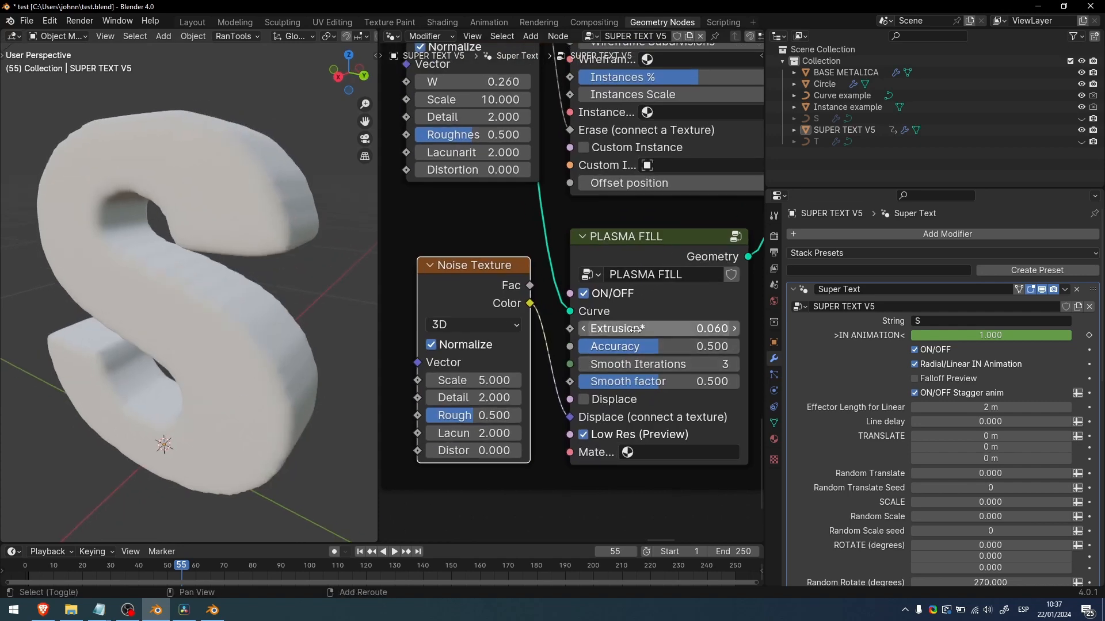
pyautogui.moveTo(642, 328)
pyautogui.mouseDown()
pyautogui.moveTo(659, 328)
pyautogui.moveTo(648, 328)
pyautogui.mouseUp()
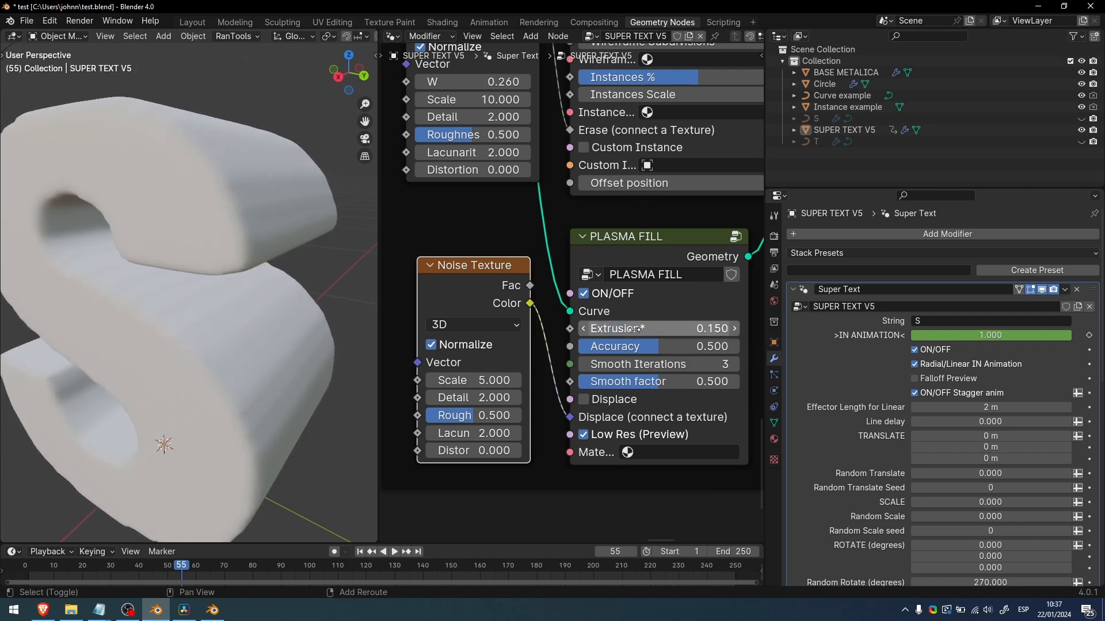
pyautogui.hotkey('ctrl', 'z')
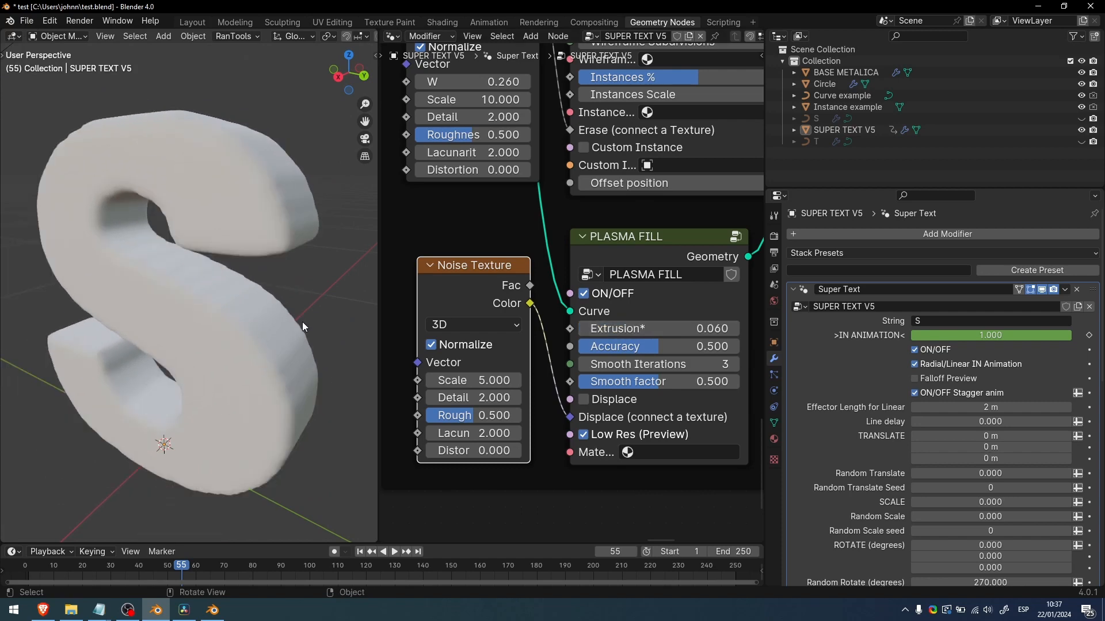
# - Switch the viewport to wireframe display and set the PLASMA FILL node's Accuracy to 1
pyautogui.hotkey('shift', 'z')
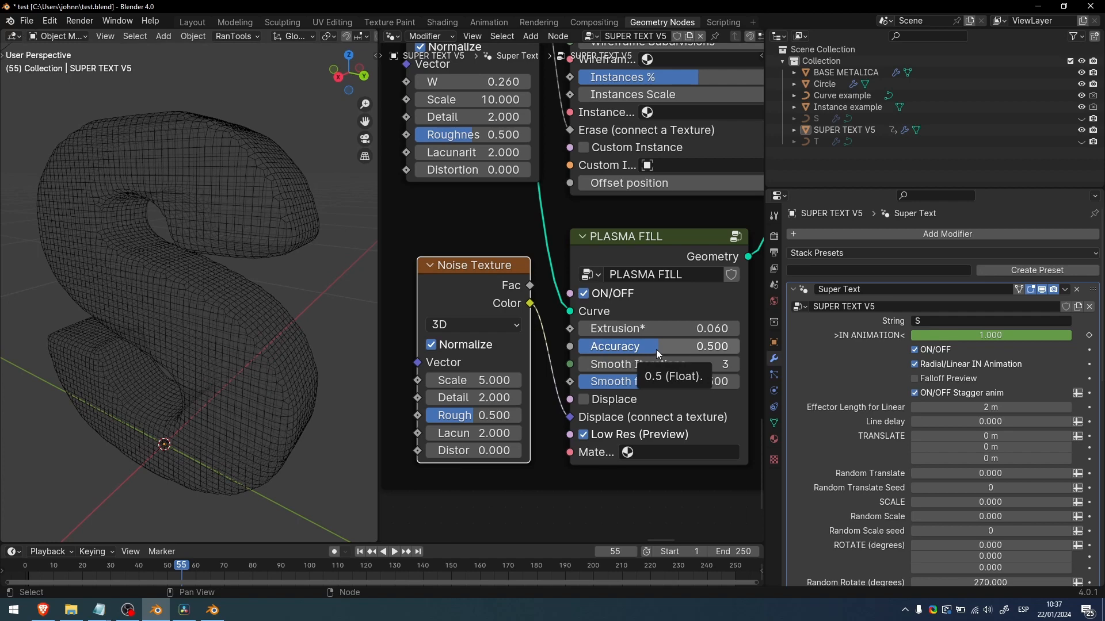
pyautogui.moveTo(656, 350); pyautogui.dragTo(703, 349)
pyautogui.moveTo(327, 369); pyautogui.dragTo(344, 370, button='middle')
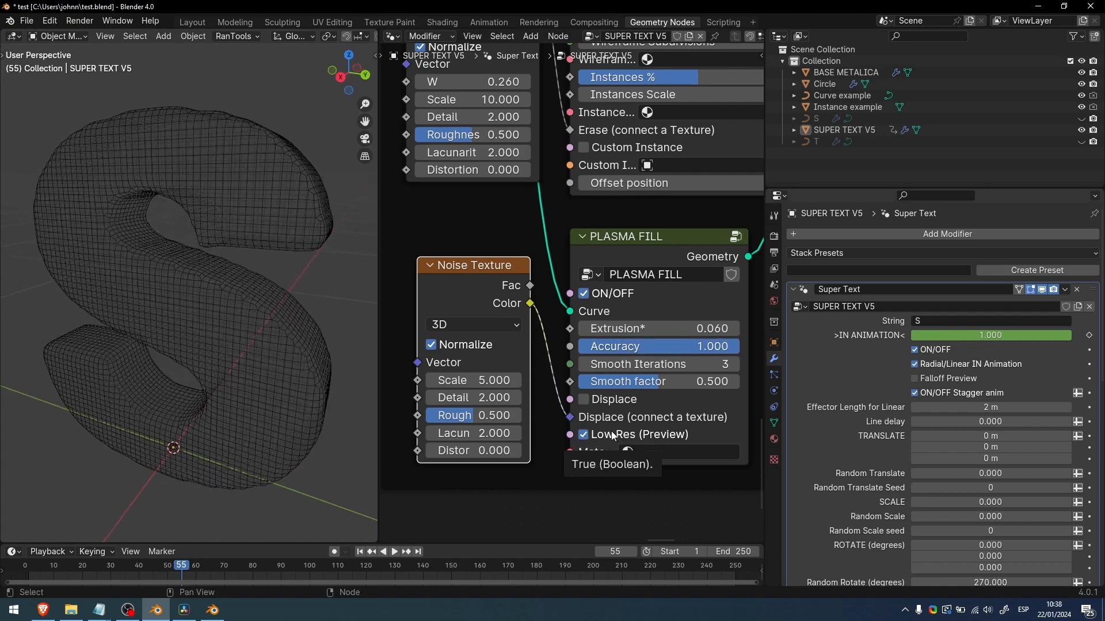
# - Compare the PLASMA FILL mesh with Low Res (Preview) off and on in shaded and wireframe display, leaving it on
pyautogui.click(603, 438)
pyautogui.moveTo(307, 270)
pyautogui.mouseDown(button='middle')
pyautogui.moveTo(289, 278)
pyautogui.moveTo(285, 257)
pyautogui.moveTo(244, 241)
pyautogui.moveTo(262, 195)
pyautogui.moveTo(278, 239)
pyautogui.moveTo(287, 205)
pyautogui.moveTo(256, 233)
pyautogui.moveTo(285, 227)
pyautogui.moveTo(261, 236)
pyautogui.mouseUp(button='middle')
pyautogui.hotkey('shift', 'z')
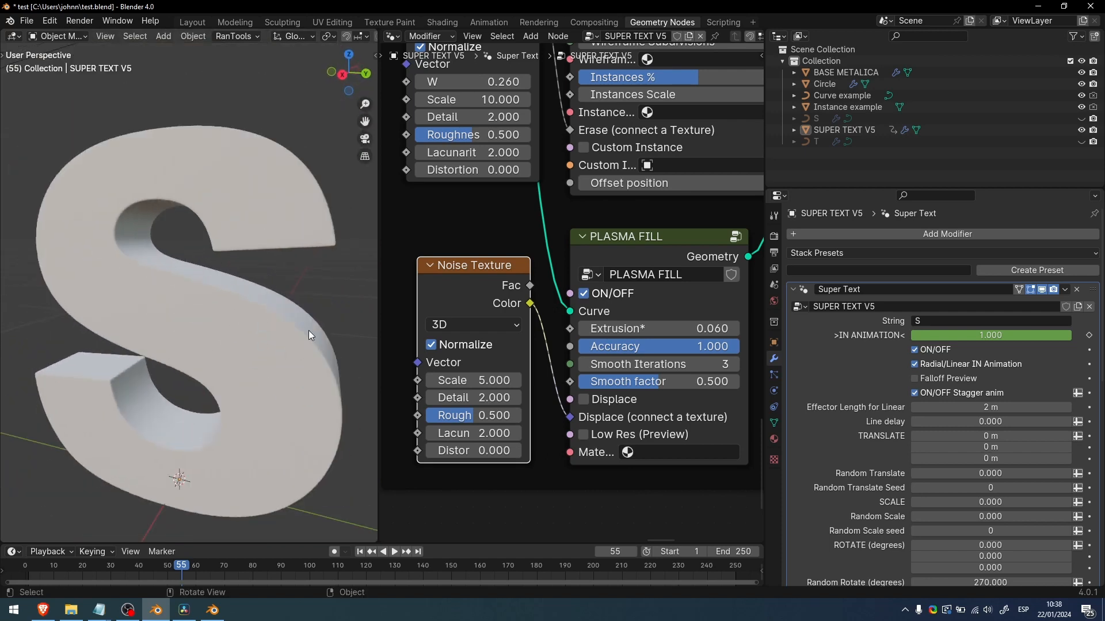
pyautogui.click(584, 435)
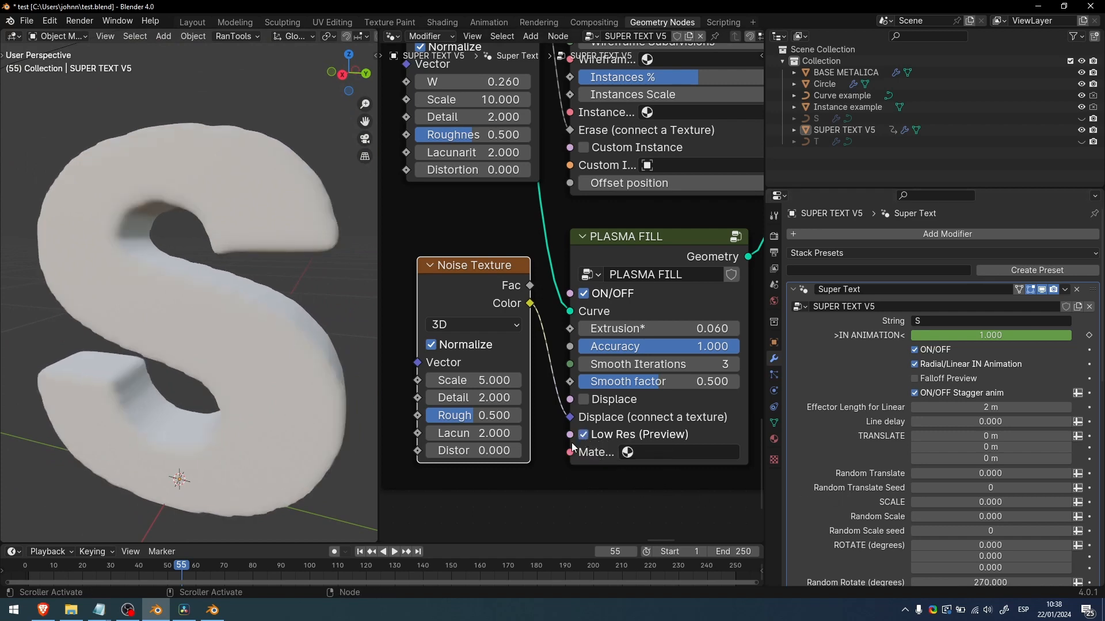
pyautogui.moveTo(208, 249); pyautogui.dragTo(258, 274, button='middle')
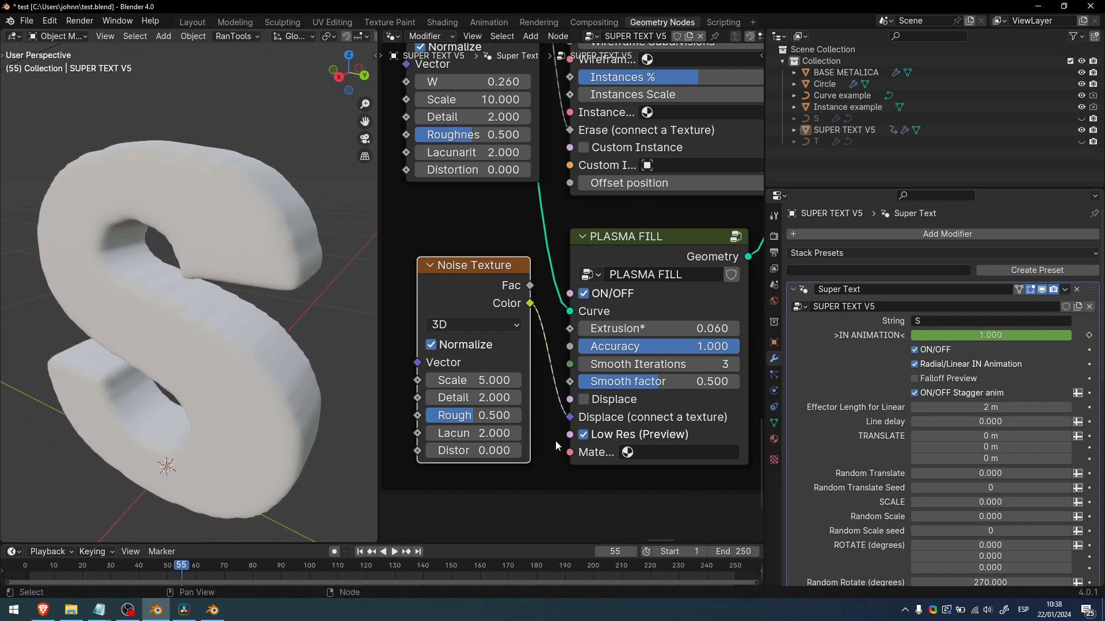
pyautogui.click(585, 439)
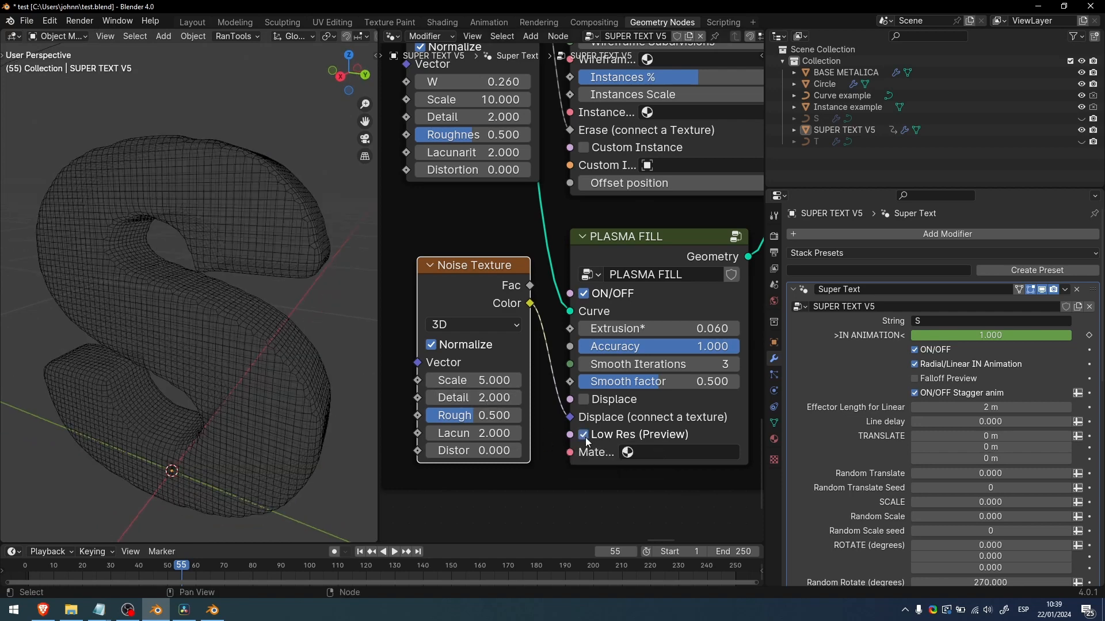
pyautogui.click(584, 436)
pyautogui.moveTo(326, 288); pyautogui.dragTo(357, 267, button='middle')
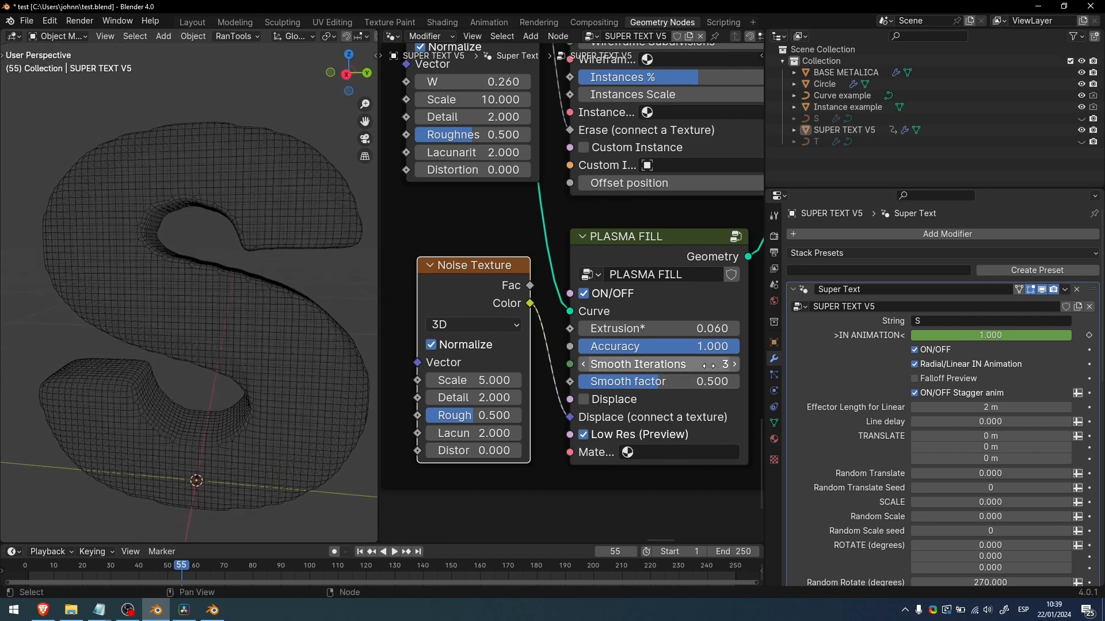
# - Set the PLASMA FILL node's Smooth factor to 1 and its Smooth Iterations to 10
pyautogui.moveTo(709, 385); pyautogui.dragTo(737, 381)
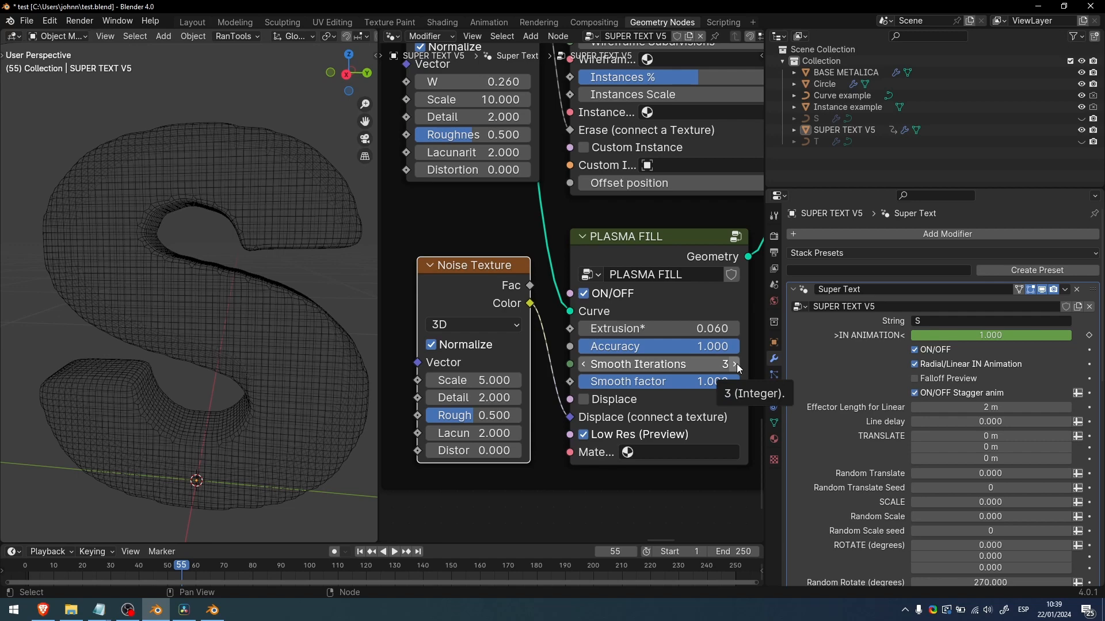
pyautogui.click(709, 364)
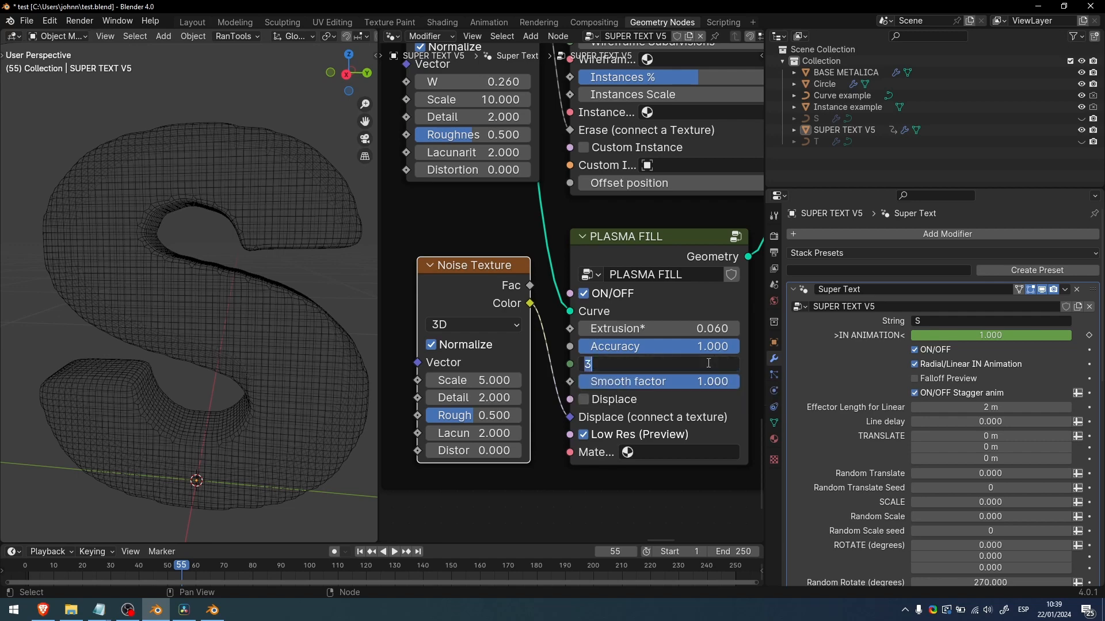
pyautogui.write('10')
pyautogui.press('Return')
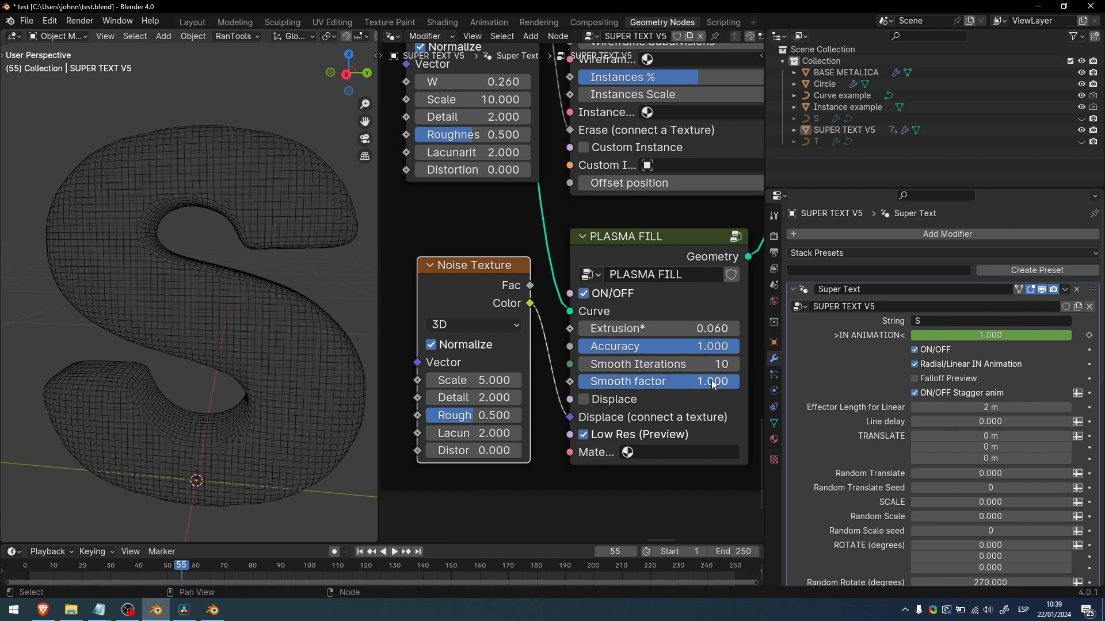
pyautogui.moveTo(207, 283); pyautogui.dragTo(242, 283, button='middle')
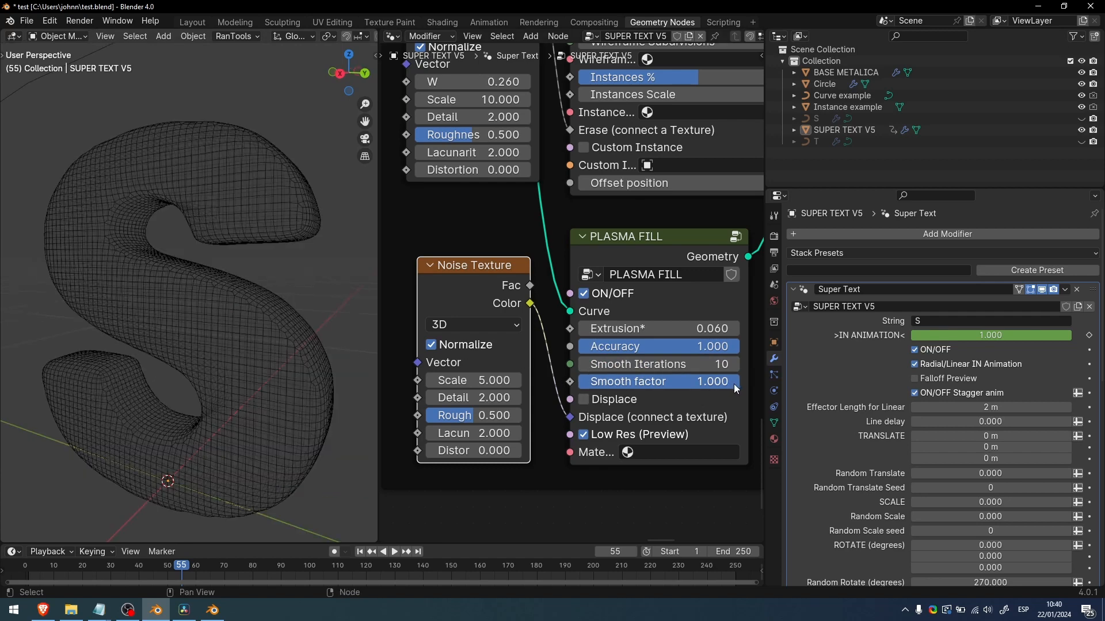
pyautogui.moveTo(733, 384)
pyautogui.mouseDown()
pyautogui.moveTo(592, 386)
pyautogui.moveTo(739, 384)
pyautogui.mouseUp()
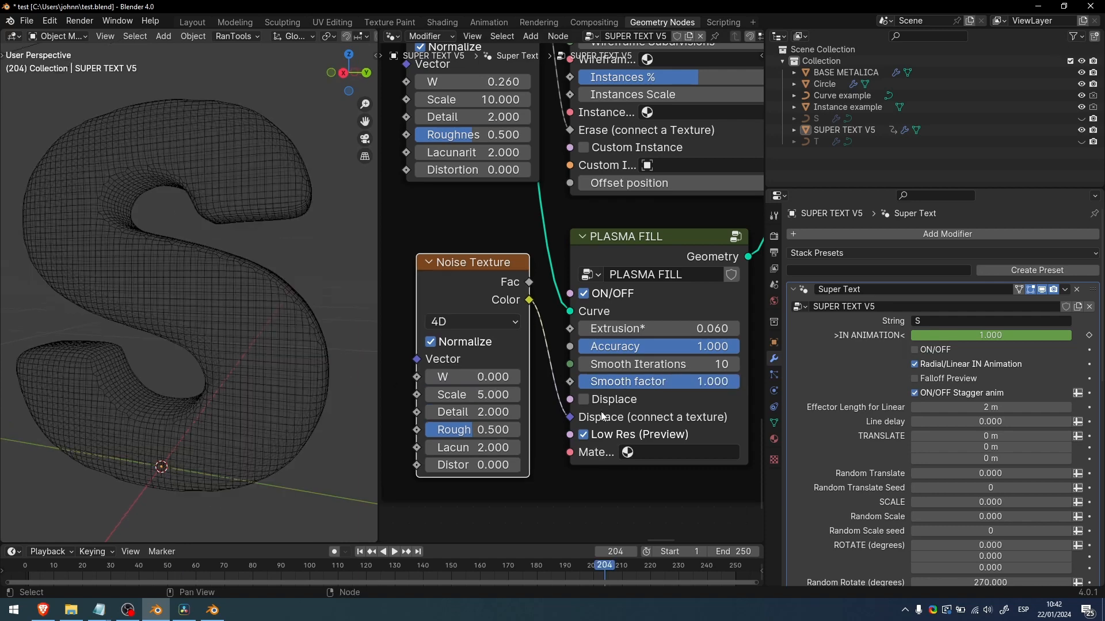
# - Turn on Displace on the PLASMA FILL node and choose 4D for the Noise Texture connected to it
pyautogui.click(584, 400)
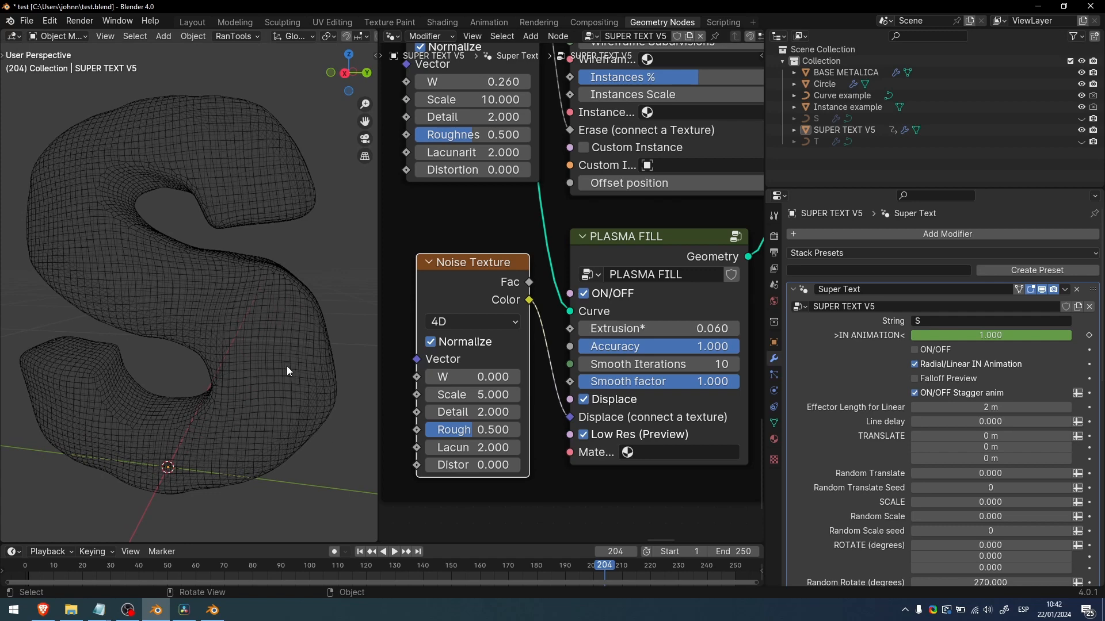
pyautogui.moveTo(451, 307); pyautogui.dragTo(450, 300)
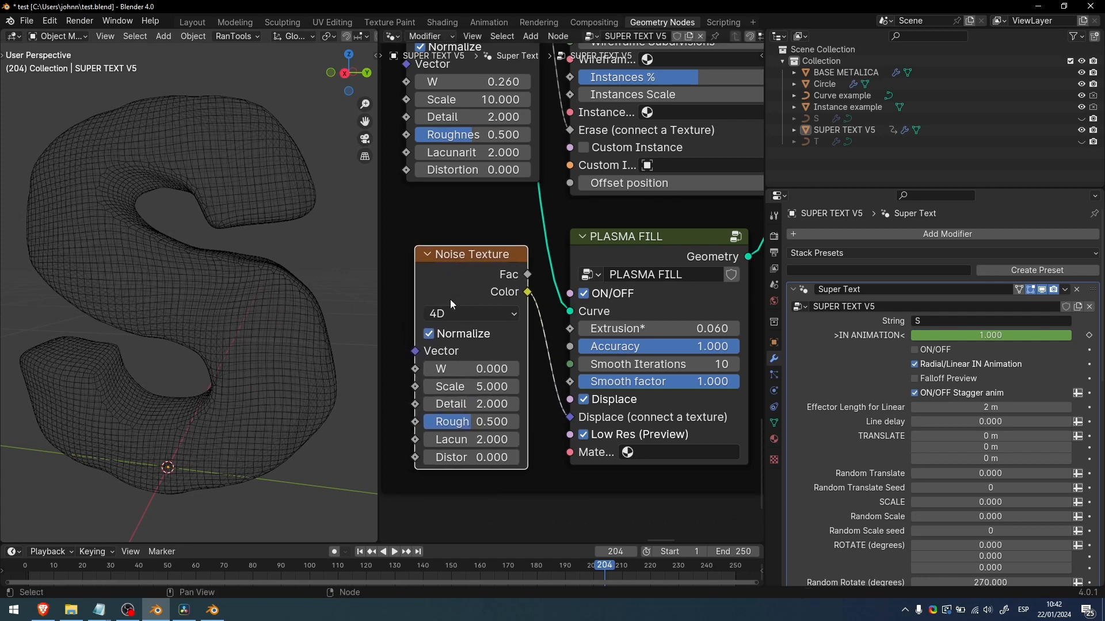
pyautogui.click(454, 313)
pyautogui.click(455, 401)
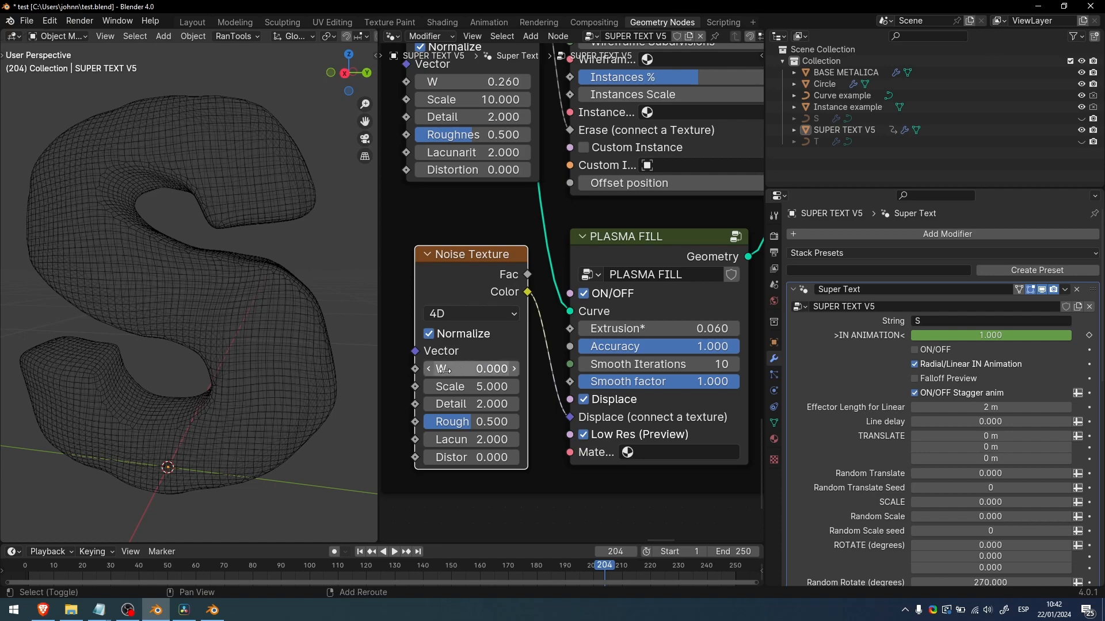
# - Try adjusting W and a Scale of 3 on the Noise Texture driving the PLASMA FILL displacement
pyautogui.keyDown('shift'); pyautogui.moveTo(459, 369); pyautogui.dragTo(459, 369); pyautogui.keyUp('shift')
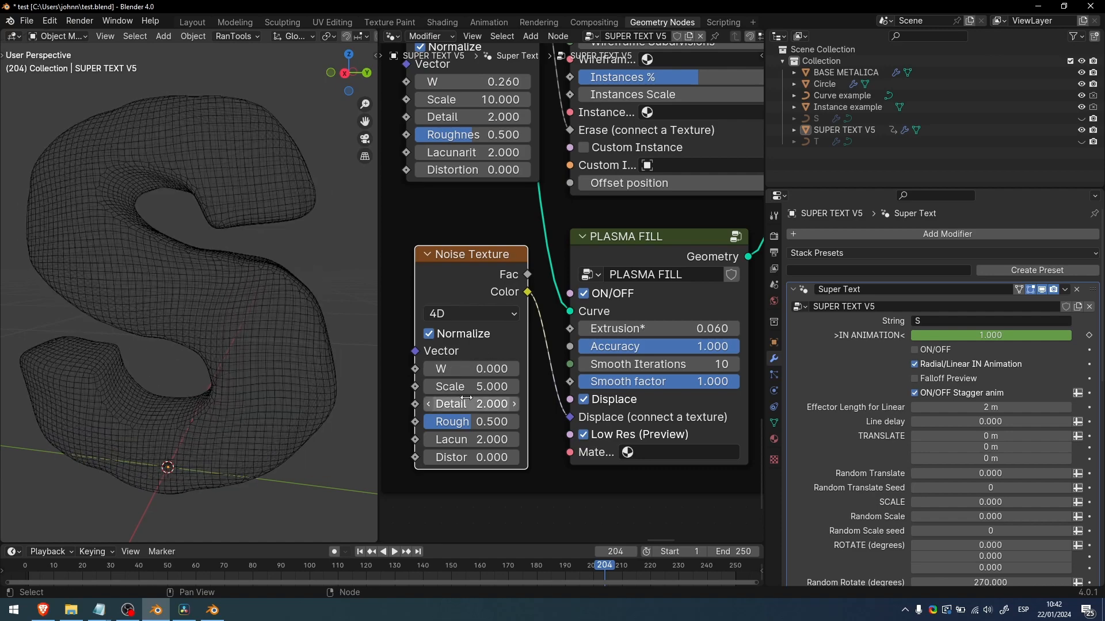
pyautogui.click(471, 386)
pyautogui.write('50')
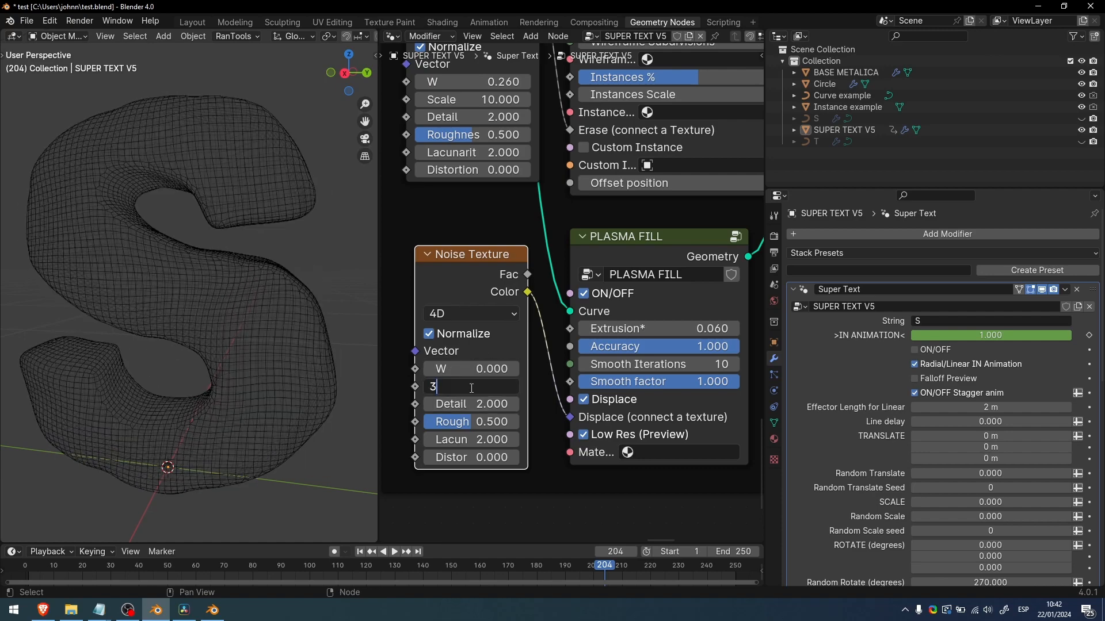
pyautogui.press('Return')
pyautogui.scroll(-1, 279, 273)
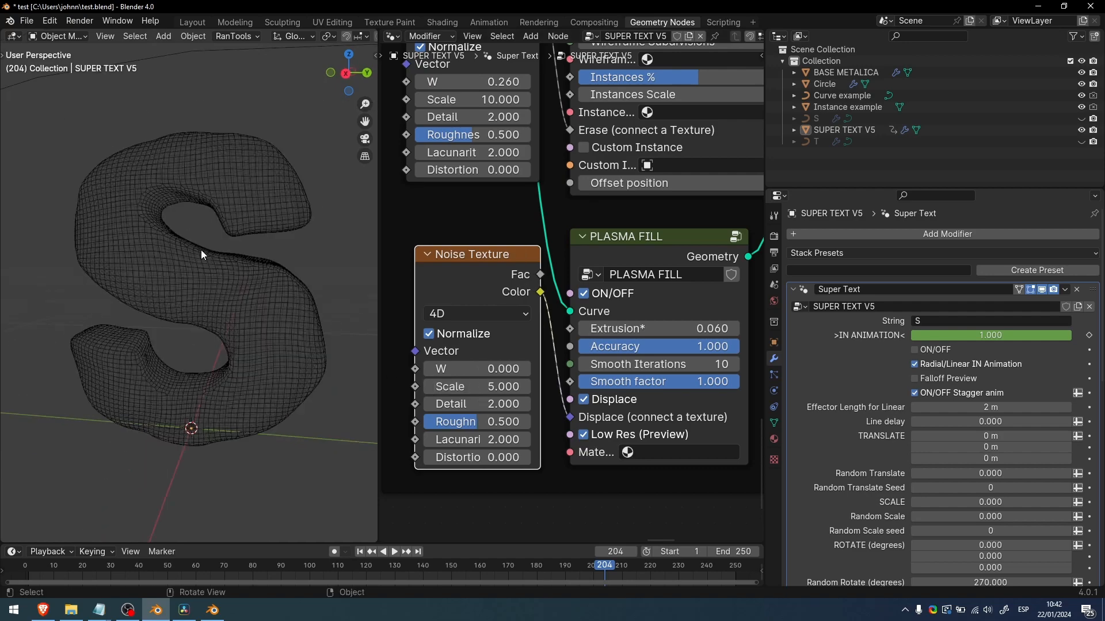
# - Set Scale 6 and Detail 0 on the Noise Texture driving the PLASMA FILL displacement, and adjust its Distortion
pyautogui.moveTo(202, 249)
pyautogui.mouseDown(button='middle')
pyautogui.moveTo(232, 257)
pyautogui.moveTo(208, 253)
pyautogui.mouseUp(button='middle')
pyautogui.keyDown('shift'); pyautogui.moveTo(489, 386); pyautogui.dragTo(511, 386); pyautogui.keyUp('shift')
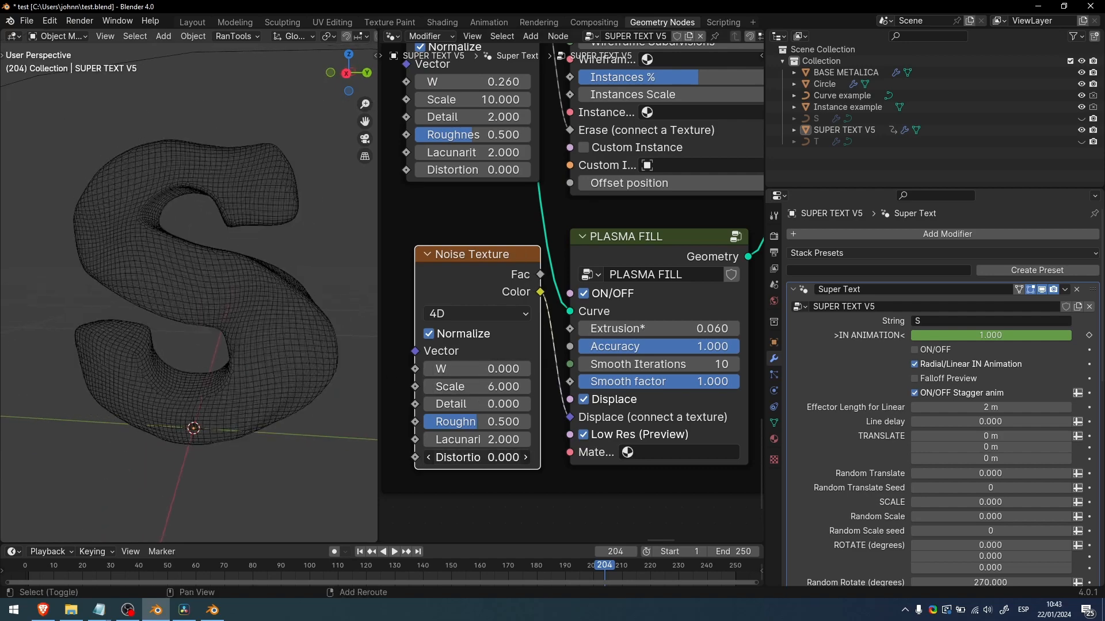
pyautogui.moveTo(483, 457); pyautogui.dragTo(523, 457)
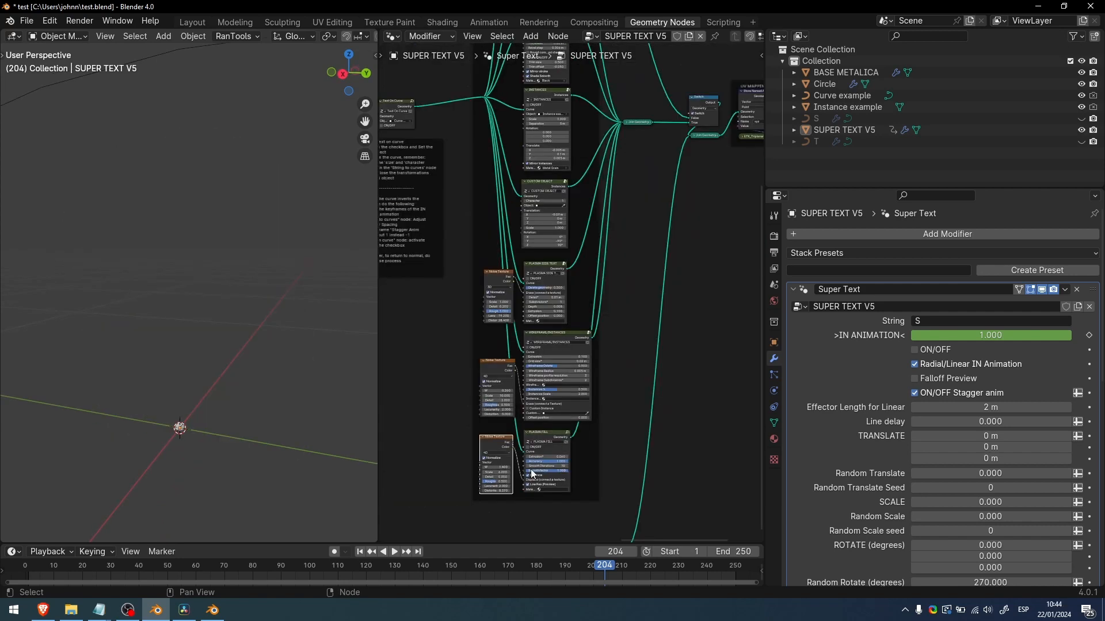
# - Turn off the Switch node that chooses between the designs so SIMPLE DESIGN is output instead of the CUSTOM DESIGN group
pyautogui.scroll(1, 606, 344)
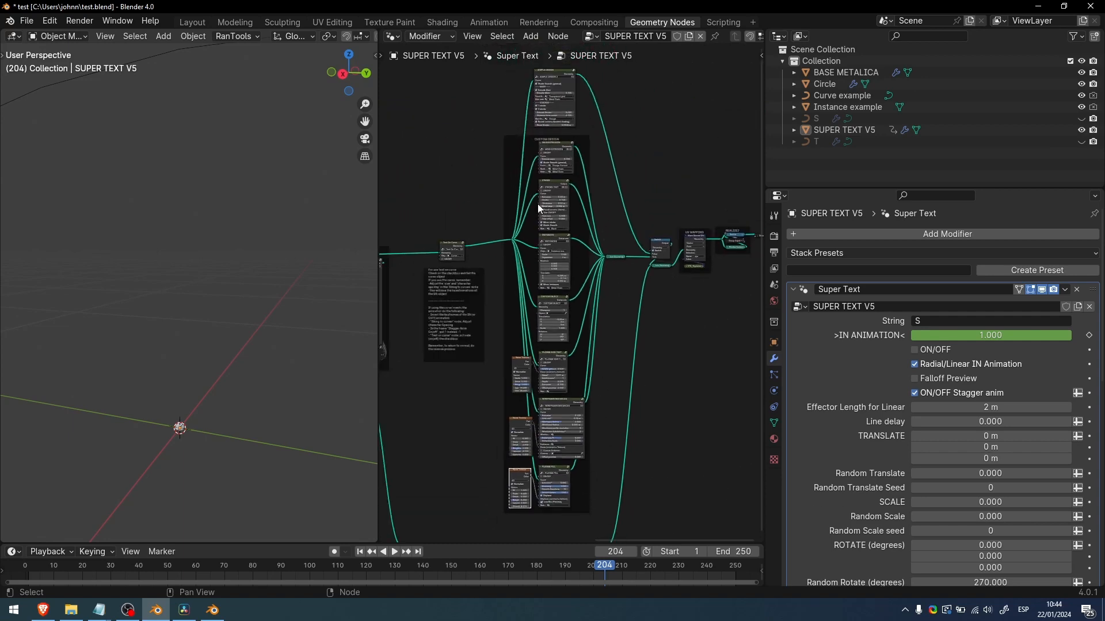
pyautogui.moveTo(490, 143); pyautogui.dragTo(598, 494)
pyautogui.scroll(4, 616, 338)
pyautogui.moveTo(581, 123); pyautogui.dragTo(548, 183, button='middle')
pyautogui.scroll(5, 617, 344)
pyautogui.scroll(-4, 629, 355)
pyautogui.click(656, 346)
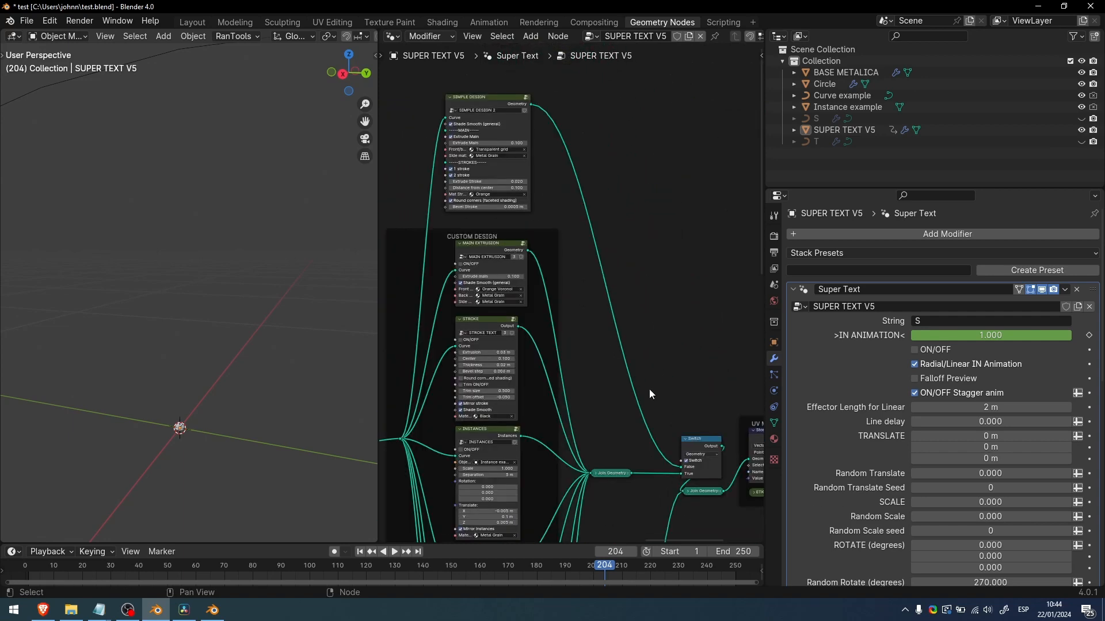
pyautogui.scroll(4, 656, 391)
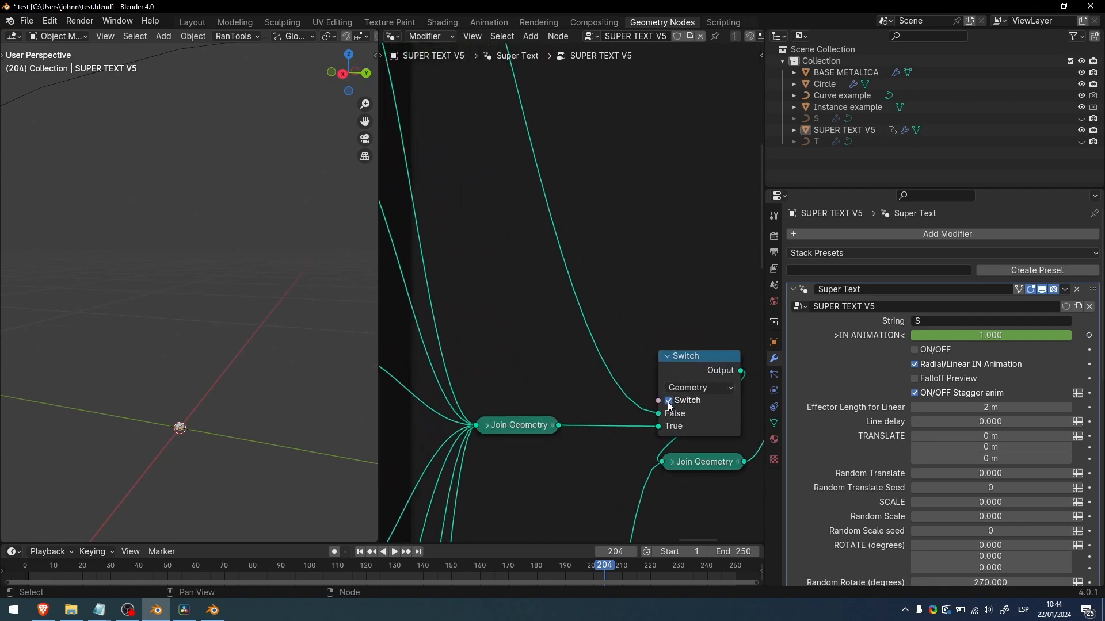
pyautogui.scroll(-2, 656, 396)
pyautogui.click(642, 372)
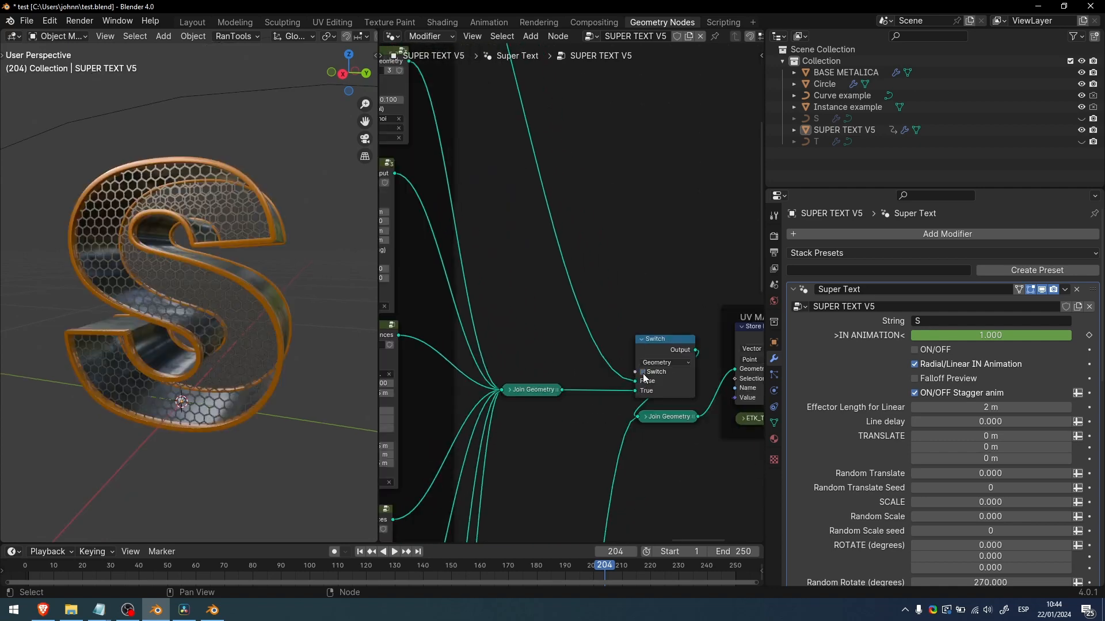
# - Compare the SIMPLE DESIGN text with Extrude Main, 1 stroke and 2 stroke each off and on, leaving all three on
pyautogui.scroll(-3, 645, 509)
pyautogui.scroll(12, 621, 317)
pyautogui.moveTo(505, 241); pyautogui.dragTo(617, 329, button='middle')
pyautogui.scroll(1, 616, 328)
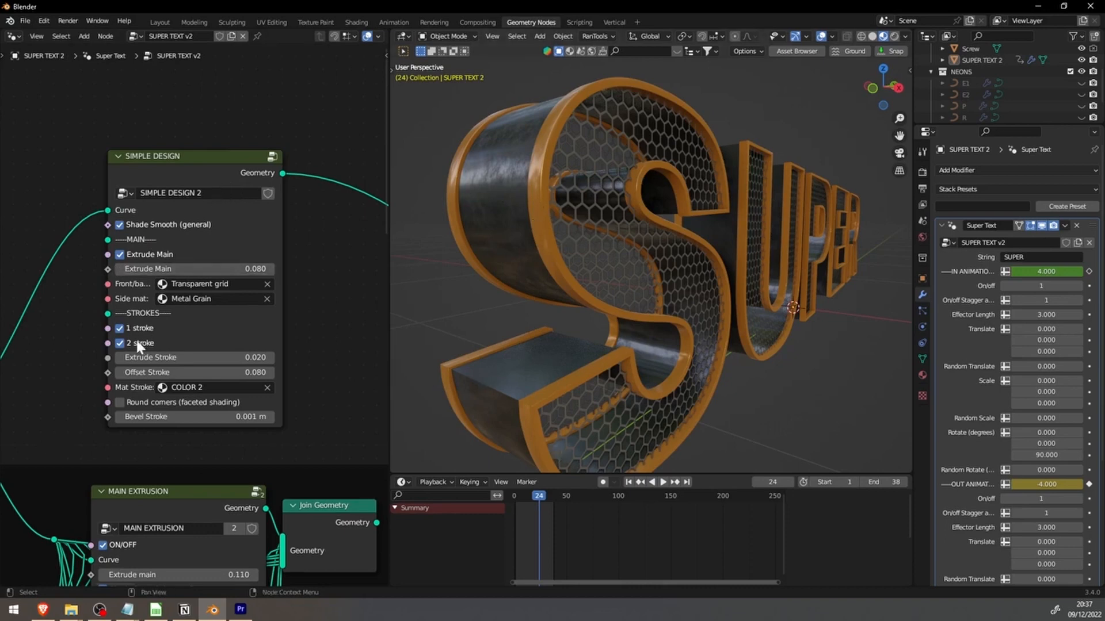
pyautogui.click(120, 254)
pyautogui.click(119, 254)
pyautogui.click(119, 329)
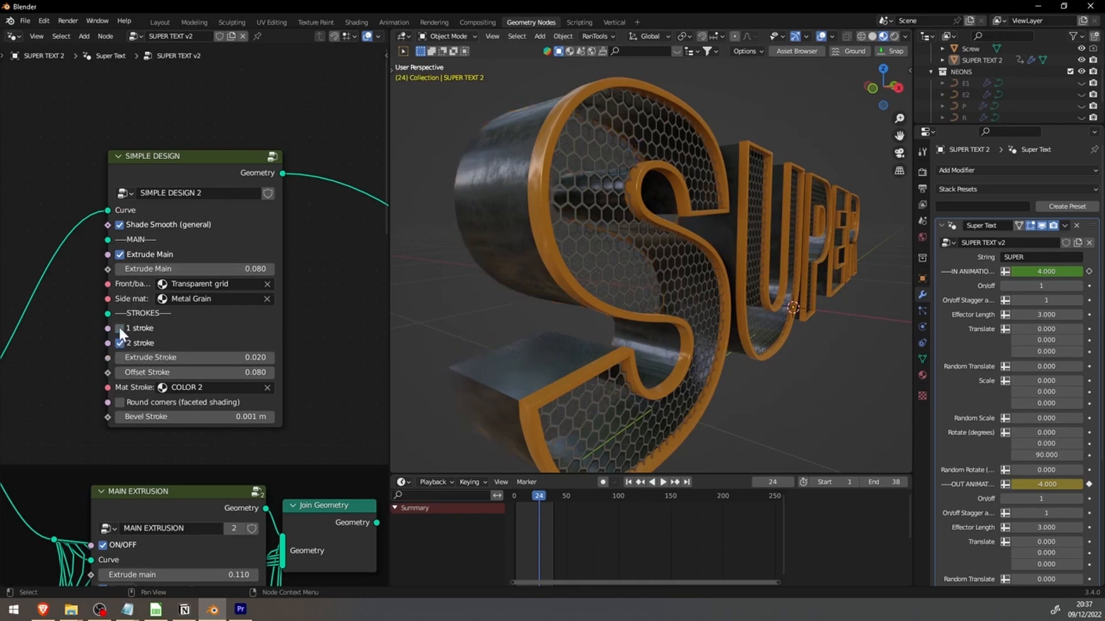
pyautogui.click(120, 329)
pyautogui.click(119, 343)
pyautogui.click(120, 343)
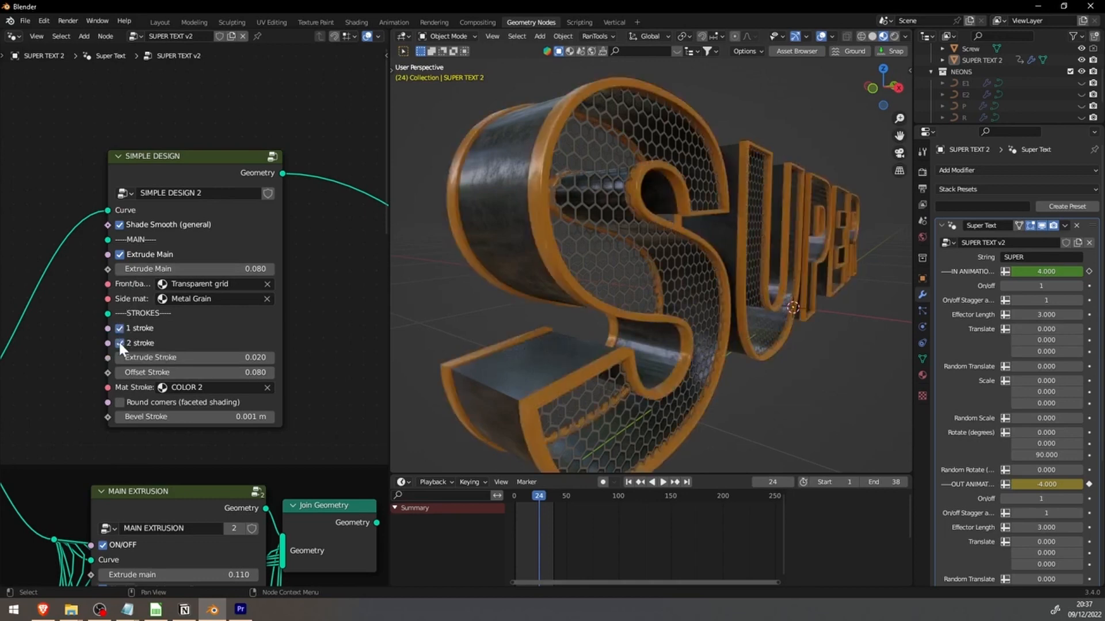
# - Try a different Extrude Main depth on the SIMPLE DESIGN node
pyautogui.scroll(1, 213, 298)
pyautogui.press('z')
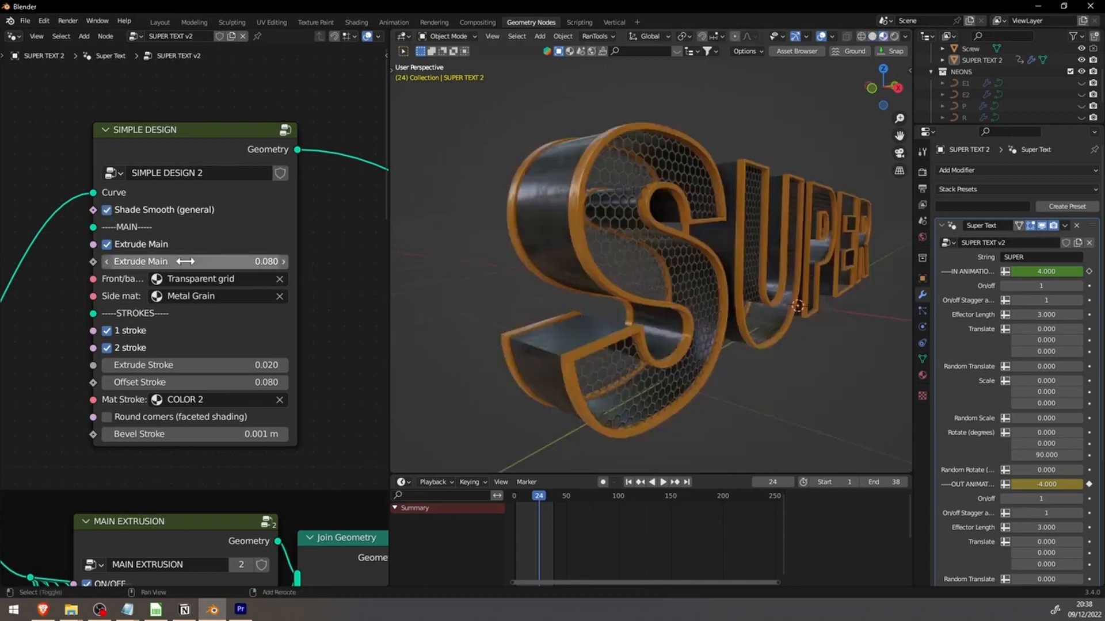
pyautogui.keyDown('shift'); pyautogui.moveTo(185, 261); pyautogui.dragTo(233, 261); pyautogui.keyUp('shift')
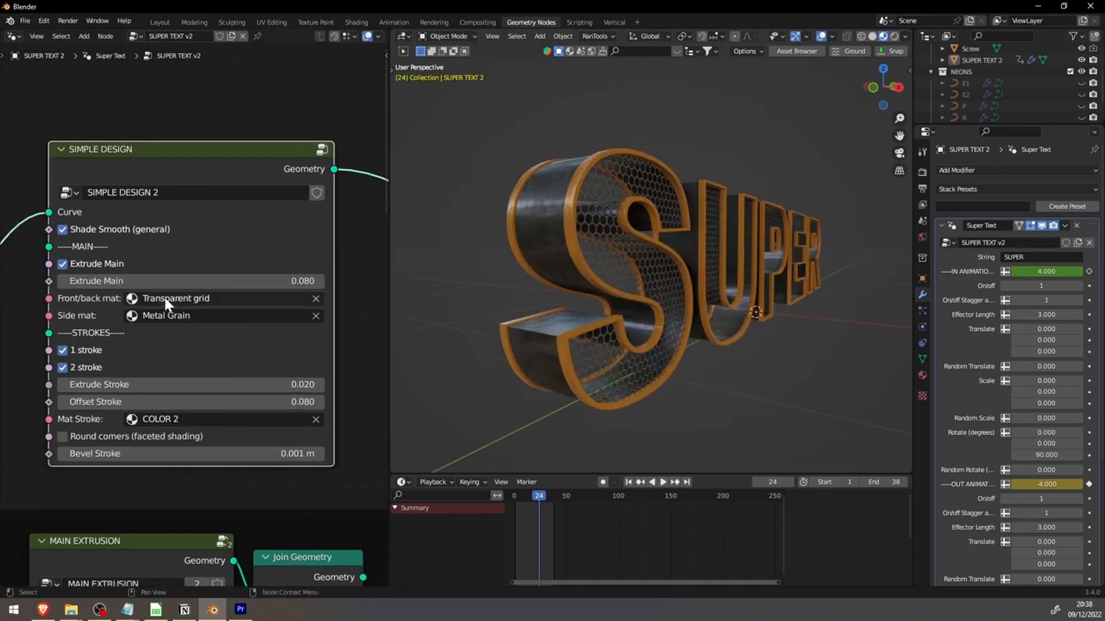
# - Try Material.001 as the front/back material and COLOR 2 as the side material of SIMPLE DESIGN
pyautogui.click(167, 304)
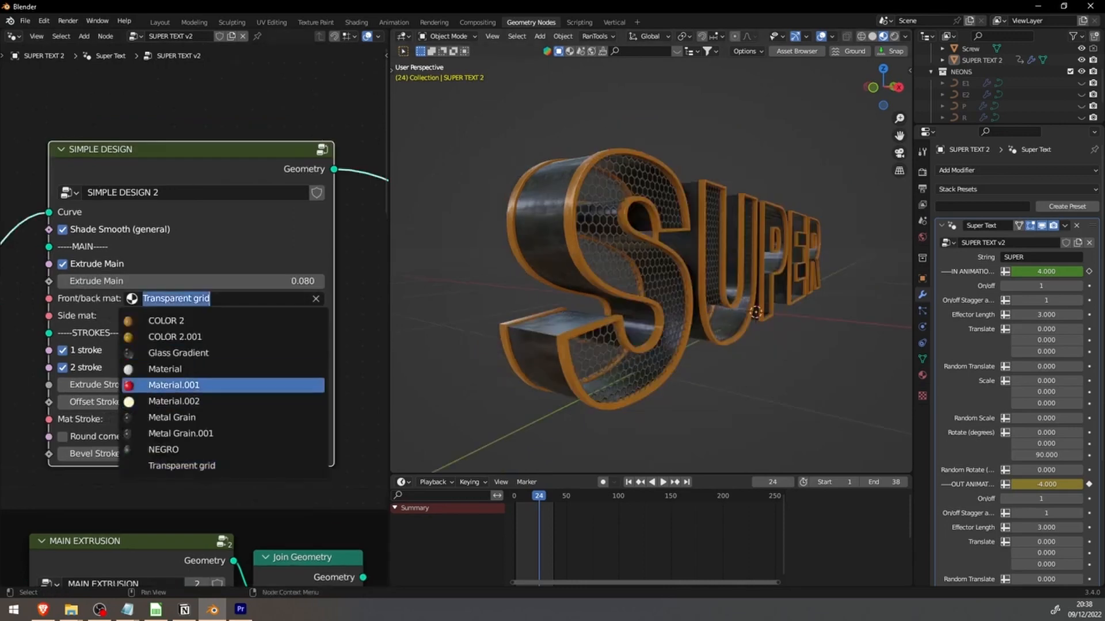
pyautogui.click(213, 382)
pyautogui.moveTo(650, 291); pyautogui.dragTo(576, 356, button='middle')
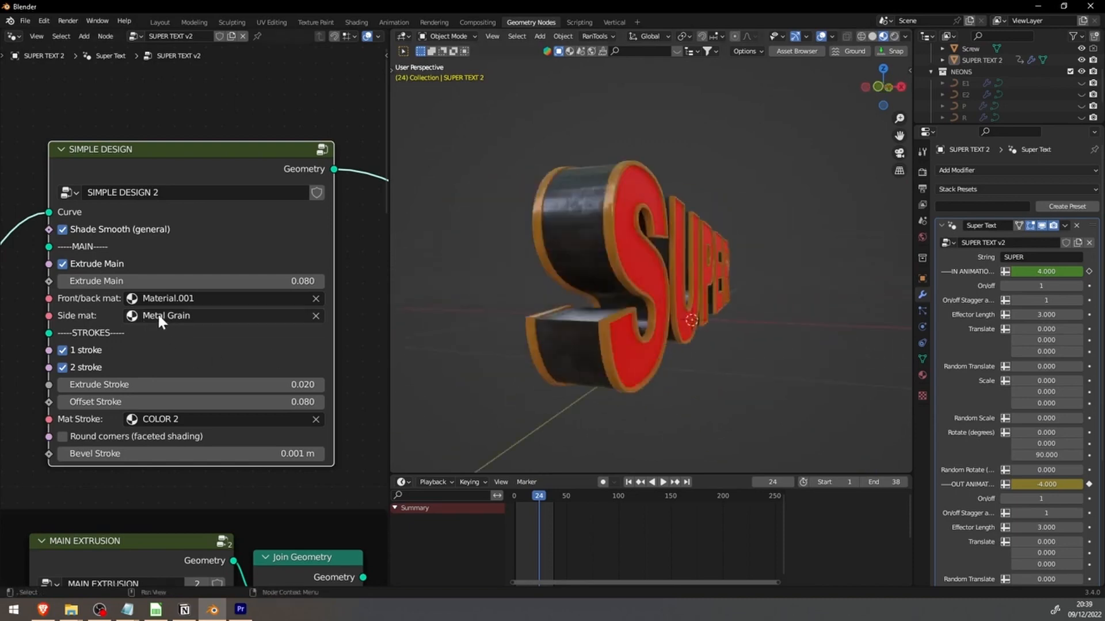
pyautogui.click(160, 316)
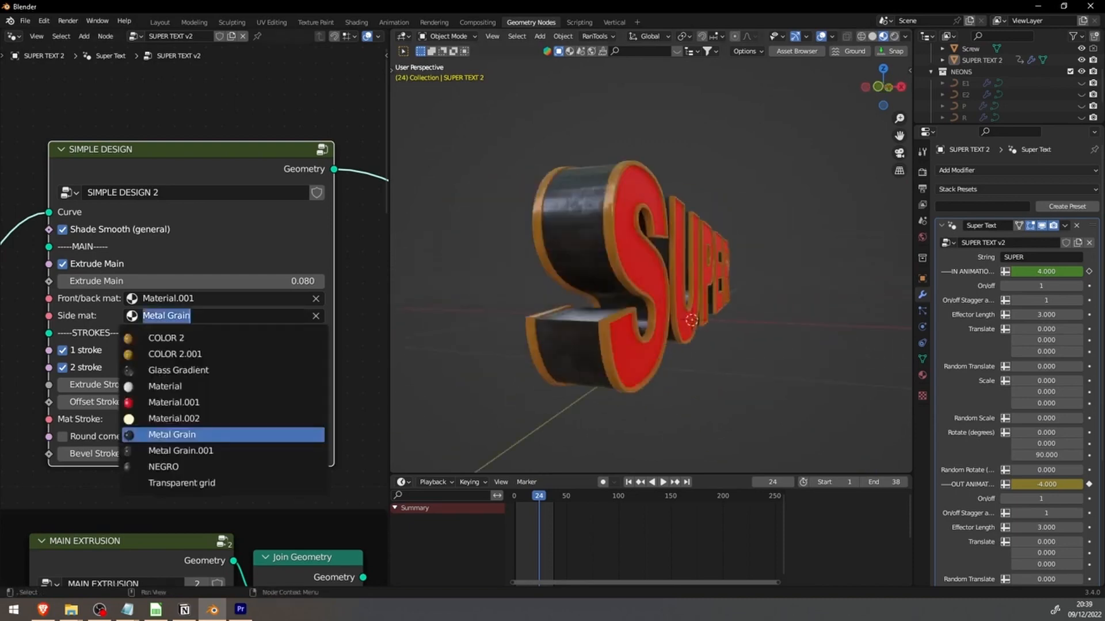
pyautogui.click(169, 339)
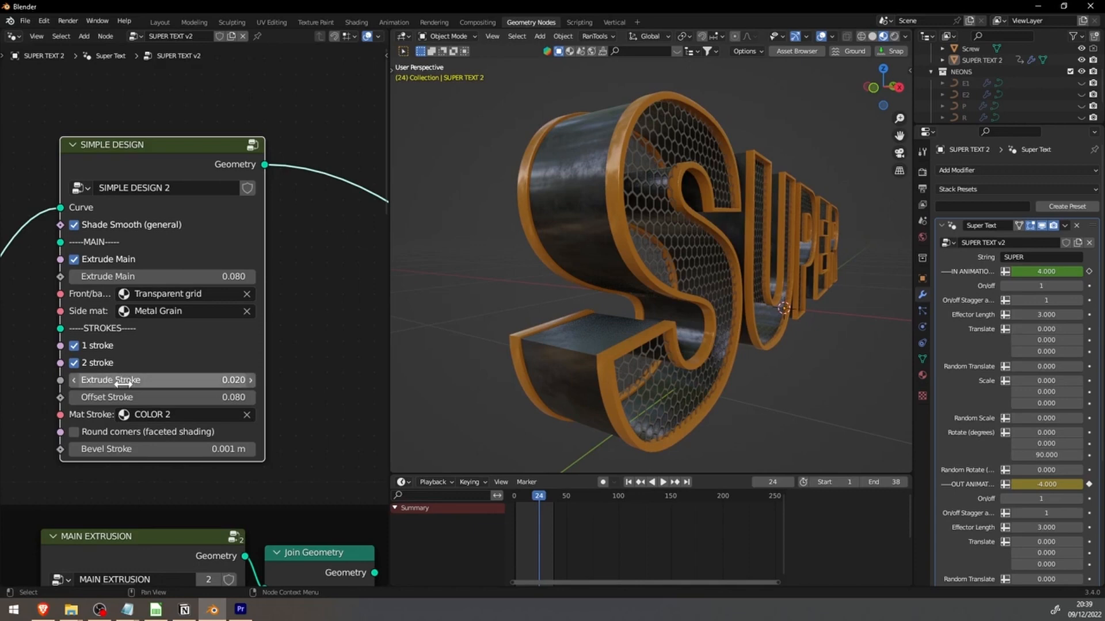
# - Try other Extrude Stroke and Offset Stroke values and COLOR 2.001 as stroke material on SIMPLE DESIGN, undoing the material change
pyautogui.moveTo(135, 381)
pyautogui.keyDown('shift'); pyautogui.mouseDown()
pyautogui.moveTo(166, 381)
pyautogui.moveTo(135, 381)
pyautogui.moveTo(129, 397)
pyautogui.moveTo(166, 397)
pyautogui.moveTo(111, 398)
pyautogui.moveTo(140, 398)
pyautogui.moveTo(129, 397)
pyautogui.mouseUp(); pyautogui.keyUp('shift')
pyautogui.click(153, 415)
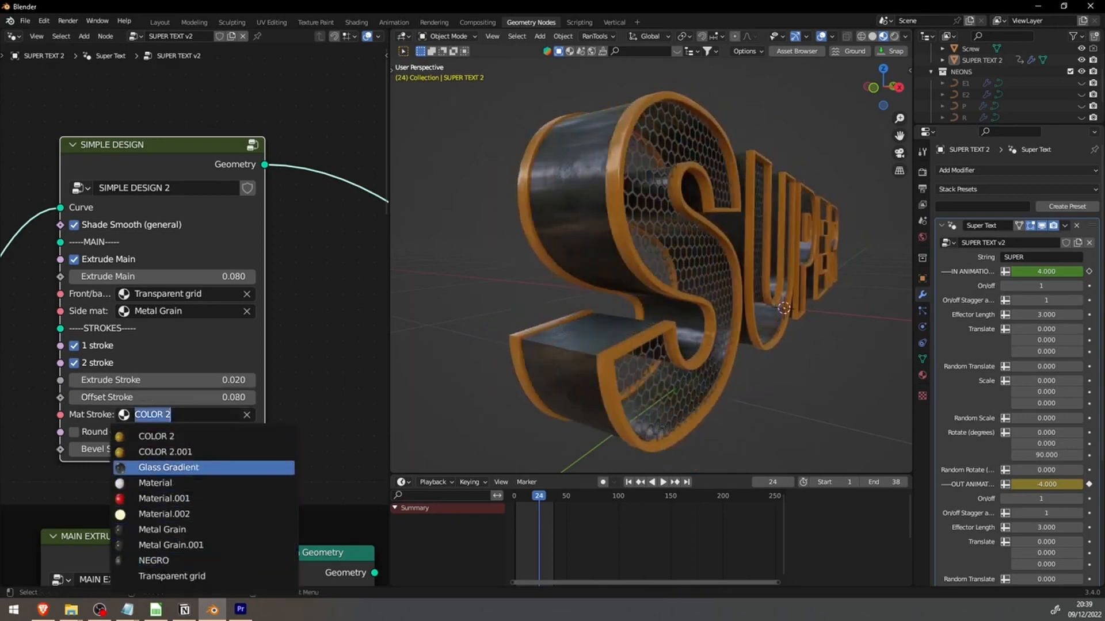
pyautogui.click(165, 452)
pyautogui.hotkey('ctrl', 'z')
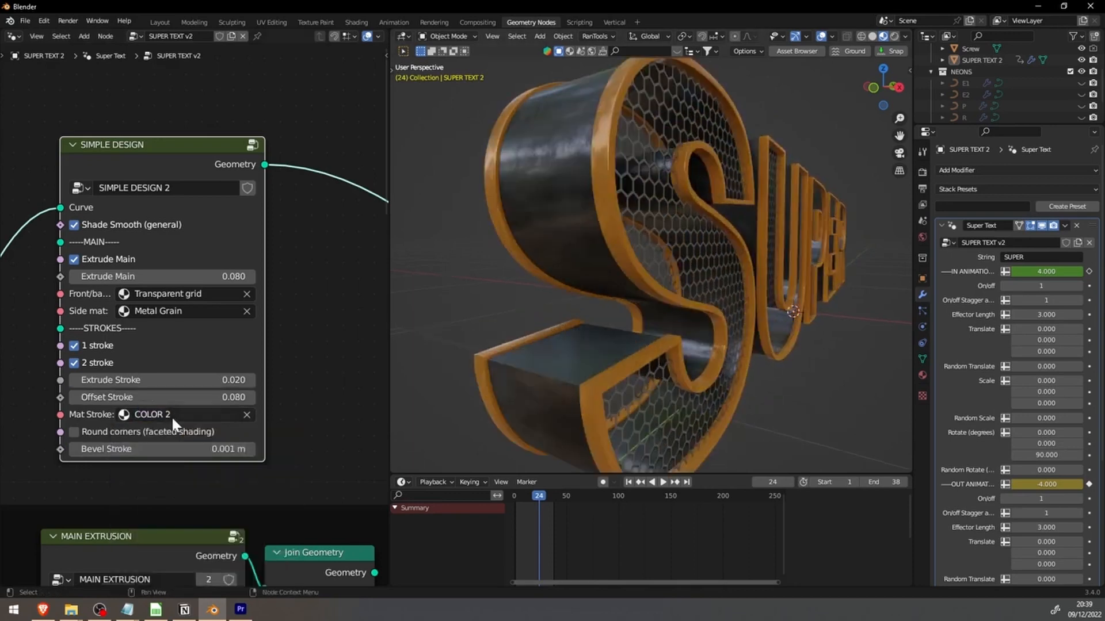
# - Turn on Round corners (faceted shading) on SIMPLE DESIGN and set Bevel Stroke to 0.007 m
pyautogui.click(74, 432)
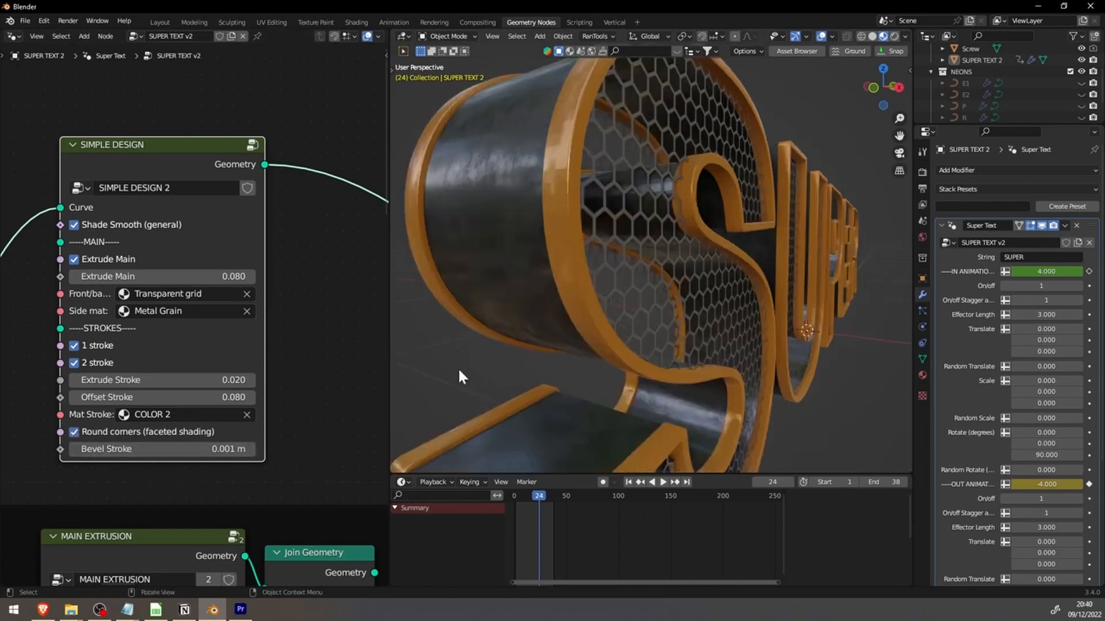
pyautogui.moveTo(219, 449); pyautogui.dragTo(247, 450)
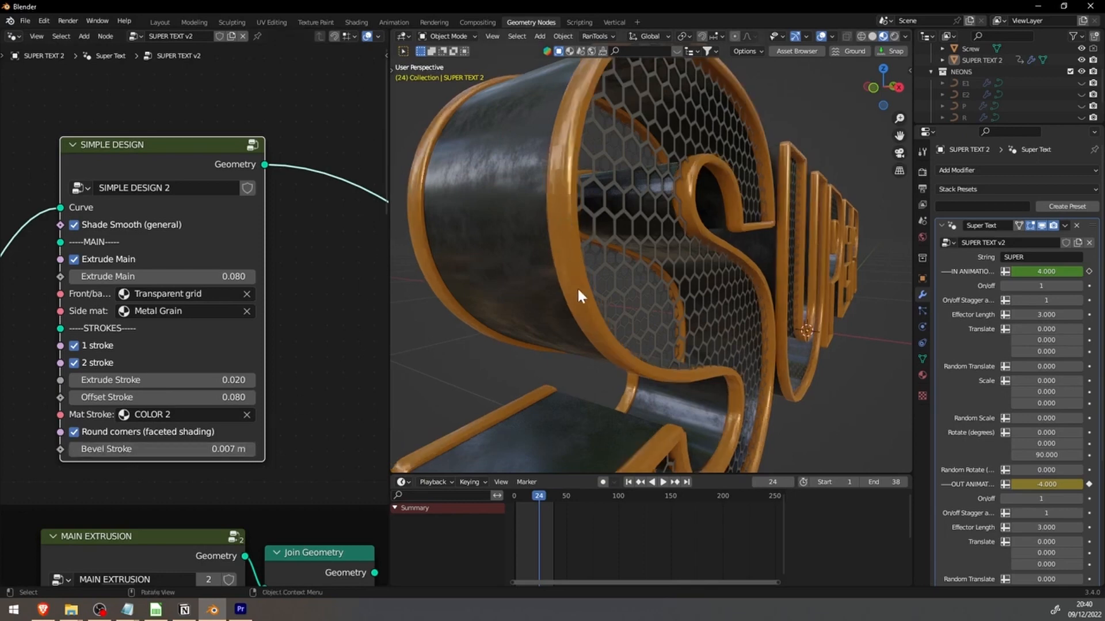
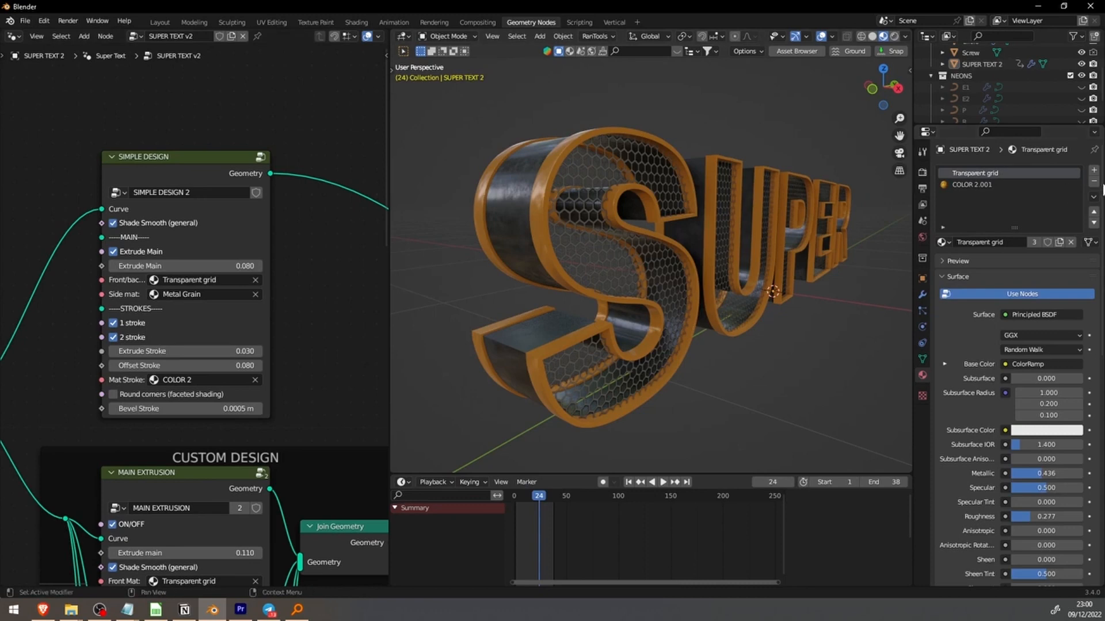
# - Add a third material slot to the text object with a new material named brick
pyautogui.click(1093, 171)
pyautogui.click(1028, 244)
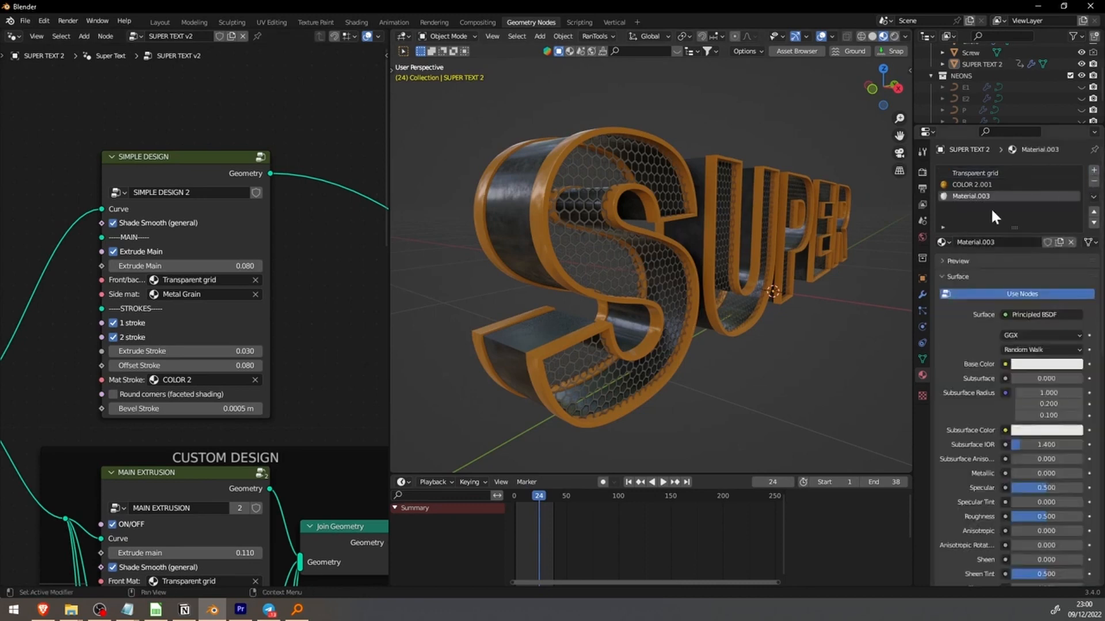
pyautogui.write('brick')
pyautogui.press('Return')
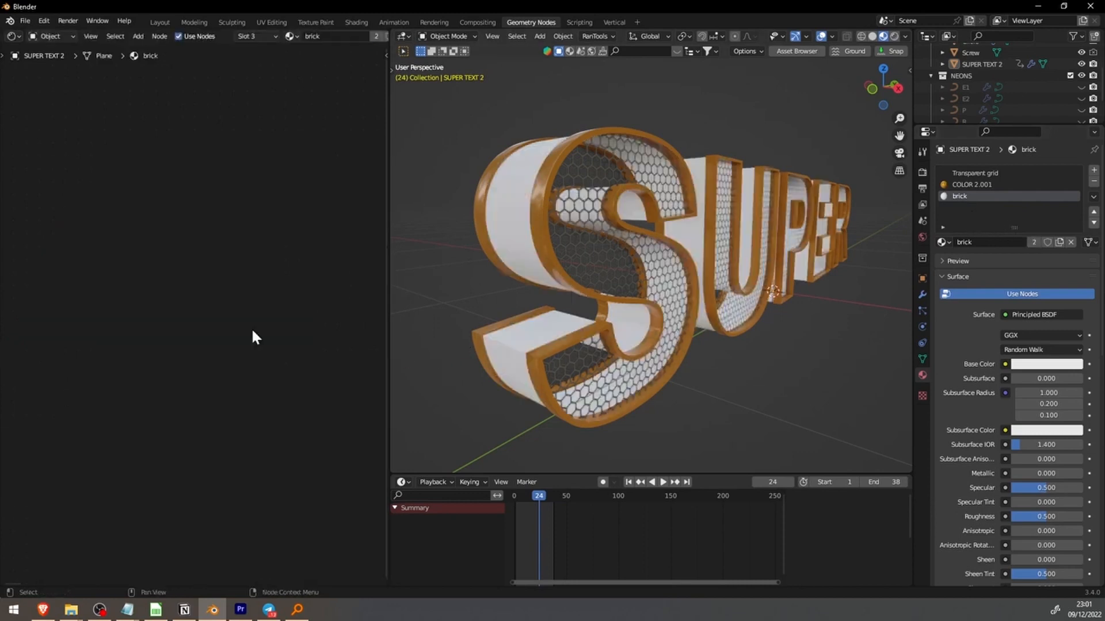
# - Add an Image Texture with Mapping and Texture Coordinate nodes to the brick material's Principled BSDF
pyautogui.press('Home')
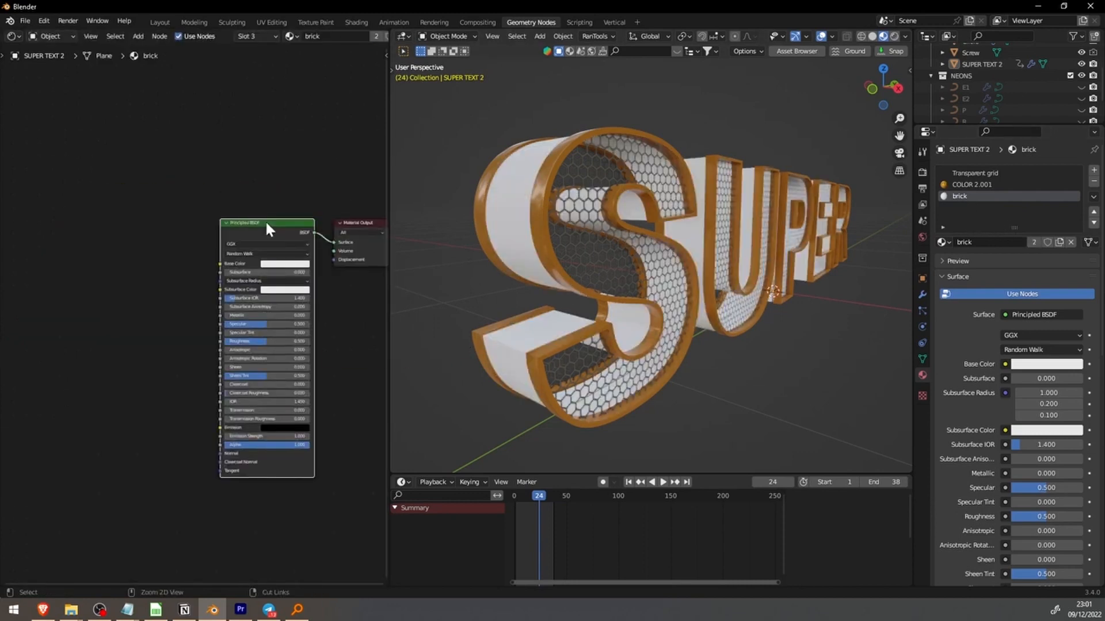
pyautogui.scroll(-1, 266, 223)
pyautogui.moveTo(271, 236); pyautogui.dragTo(280, 252, button='middle')
pyautogui.hotkey('ctrl', 't')
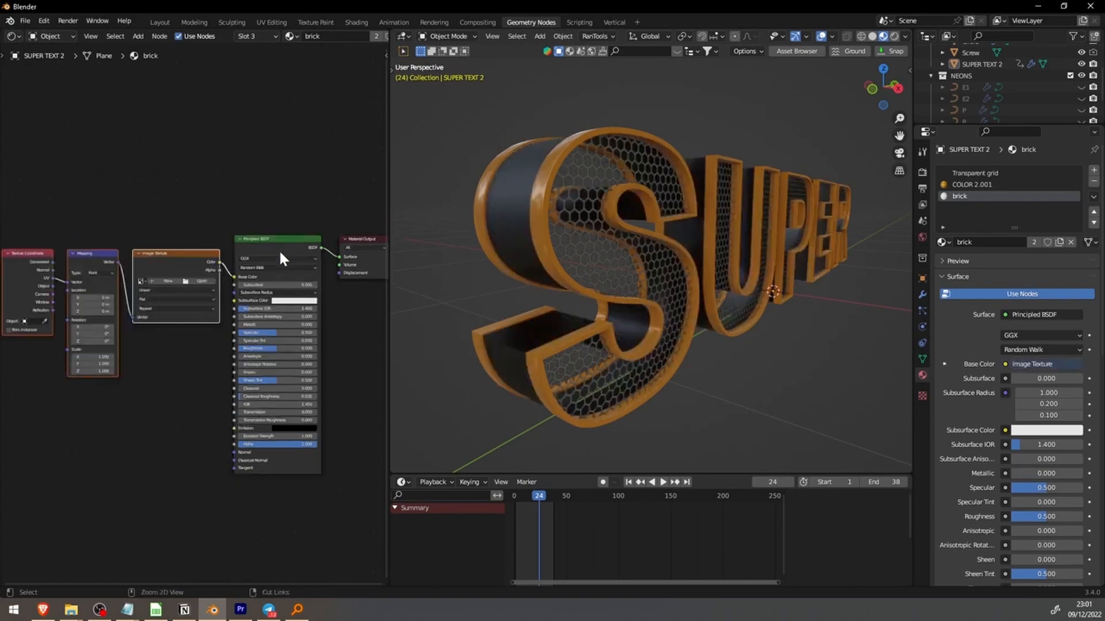
# - Load TexturesCom_Pavement_ConcreteSidewalk1_2x2_1K_albedo.tif into the brick Image Texture and inspect the letter sides
pyautogui.click(198, 281)
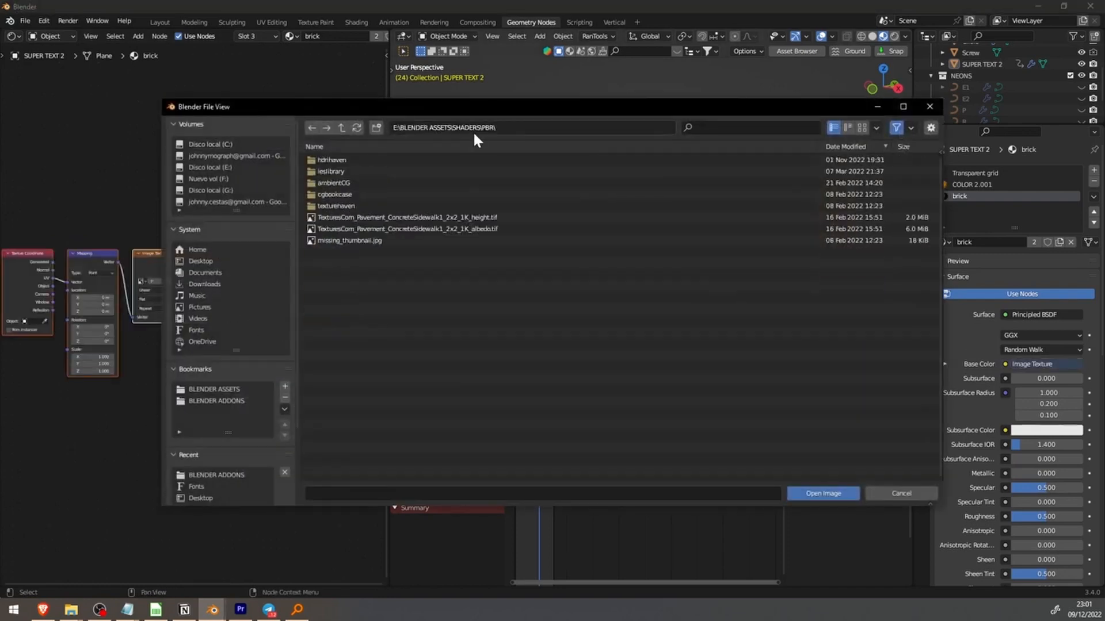
pyautogui.click(371, 239)
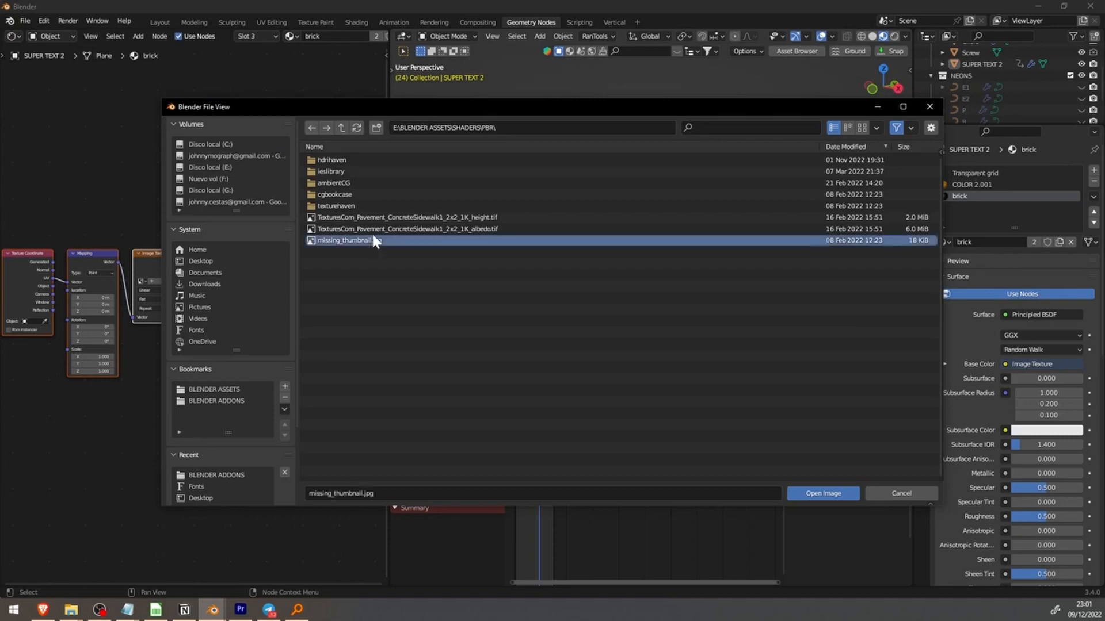
pyautogui.click(384, 229)
pyautogui.click(822, 493)
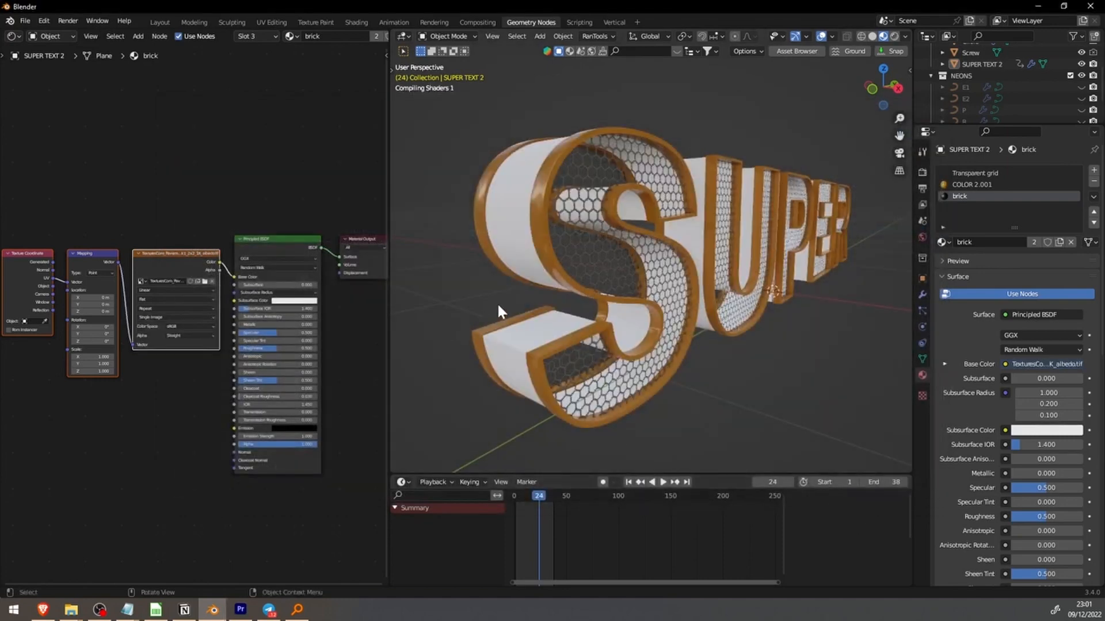
pyautogui.moveTo(501, 312); pyautogui.dragTo(585, 306, button='middle')
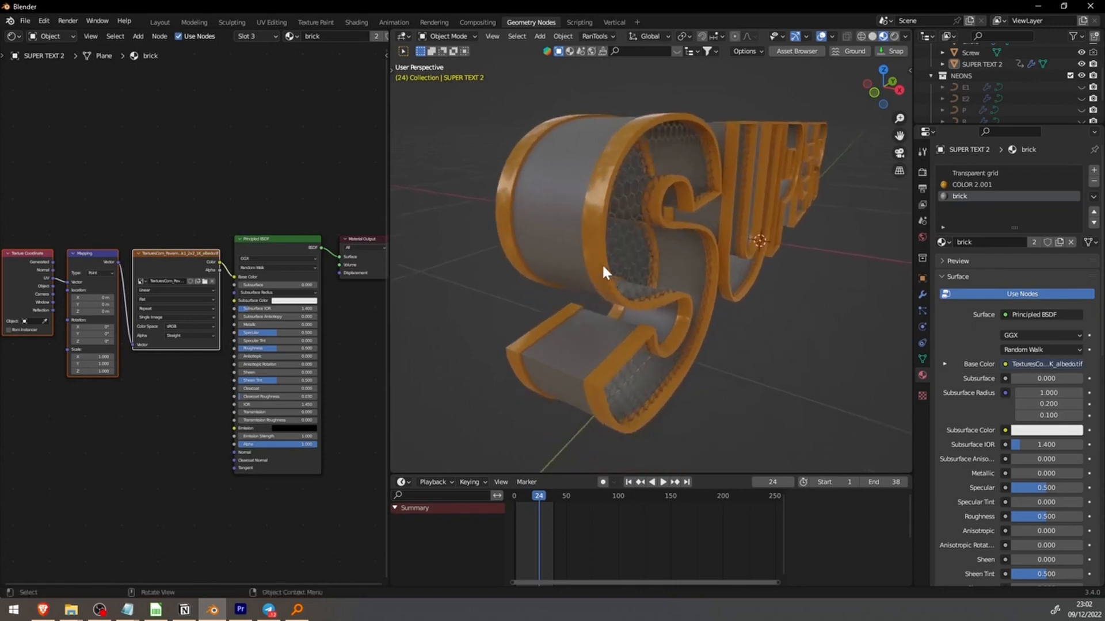
pyautogui.moveTo(699, 328); pyautogui.dragTo(532, 230, button='middle')
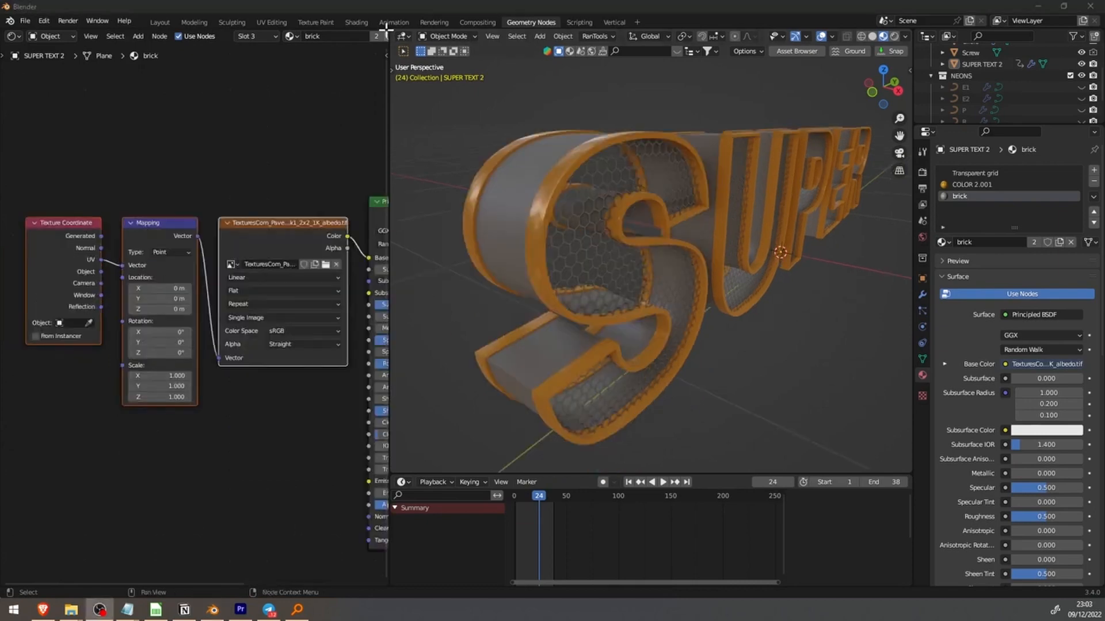
# - Split the shader editor area horizontally and switch one half to the Geometry Node Editor
pyautogui.moveTo(387, 45); pyautogui.dragTo(397, 299)
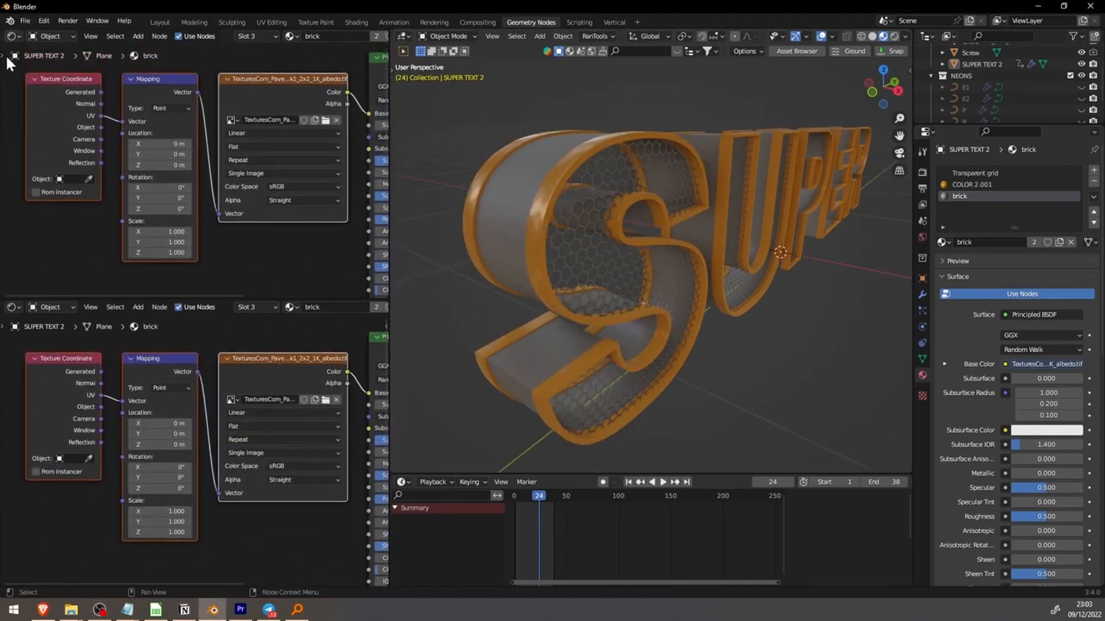
pyautogui.click(12, 40)
pyautogui.press('g')
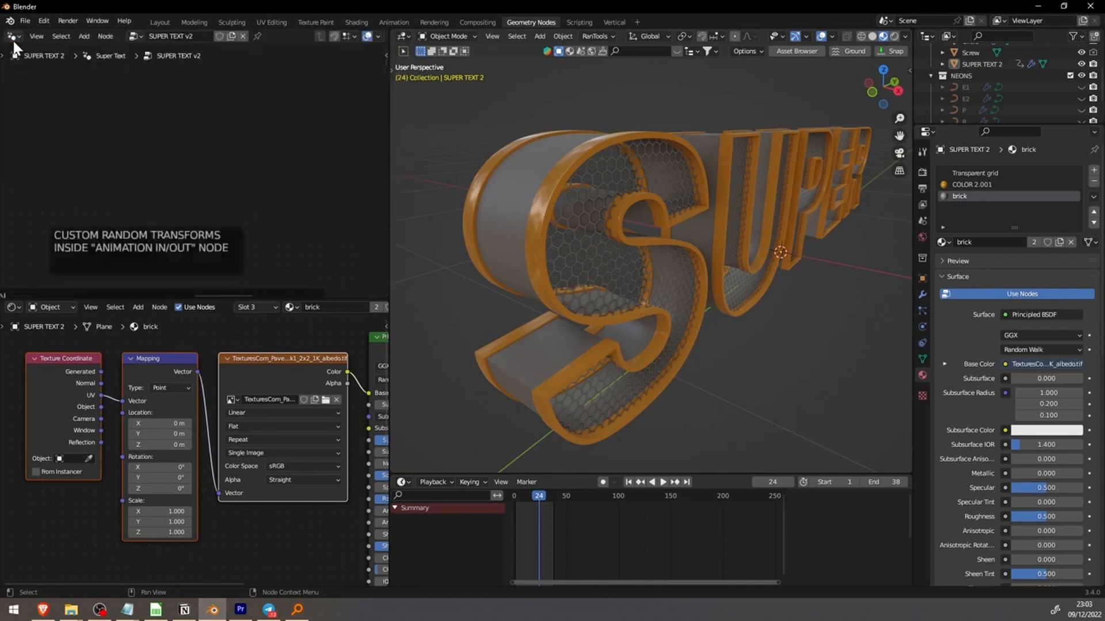
# - Examine the UV MAPPING frame that follows SIMPLE DESIGN in the SUPER TEXT v2 geometry node tree
pyautogui.scroll(-8, 143, 190)
pyautogui.moveTo(121, 247); pyautogui.dragTo(314, 193, button='middle')
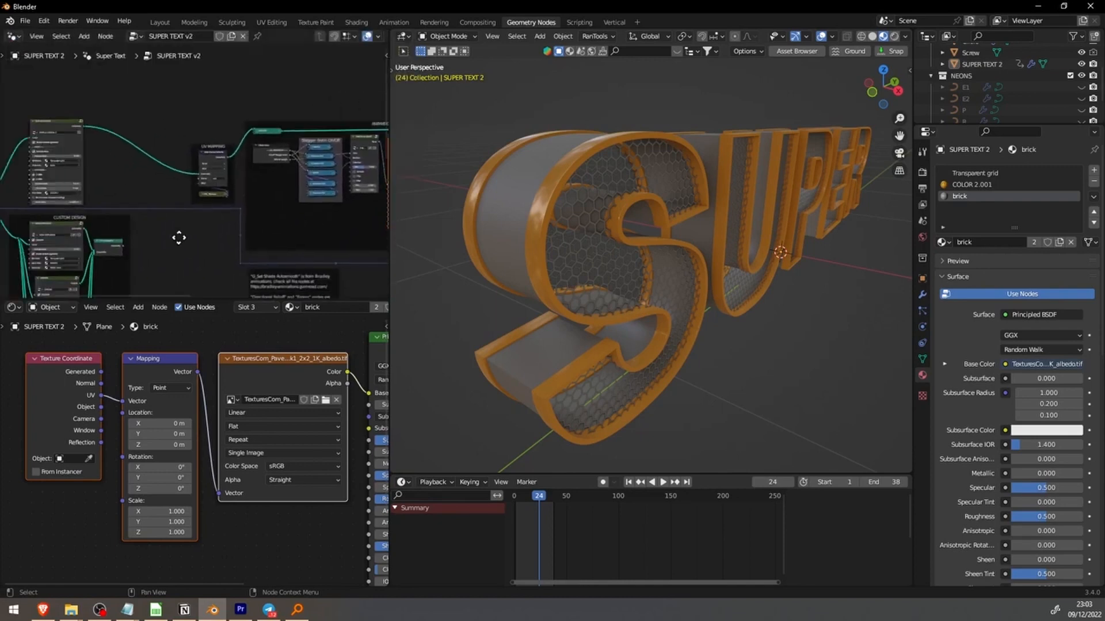
pyautogui.moveTo(178, 239); pyautogui.dragTo(292, 226, button='middle')
pyautogui.scroll(-2, 177, 262)
pyautogui.moveTo(178, 266); pyautogui.dragTo(147, 241, button='middle')
pyautogui.moveTo(199, 177); pyautogui.dragTo(154, 206, button='middle')
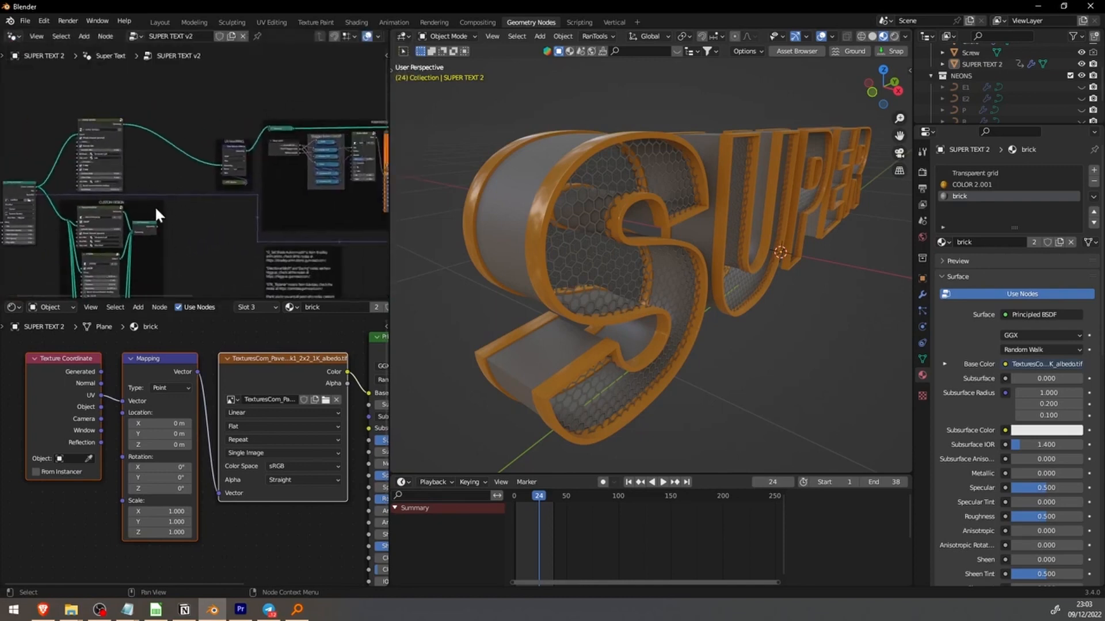
pyautogui.scroll(5, 201, 183)
pyautogui.moveTo(233, 186); pyautogui.dragTo(192, 169, button='middle')
pyautogui.scroll(3, 185, 213)
pyautogui.scroll(3, 154, 191)
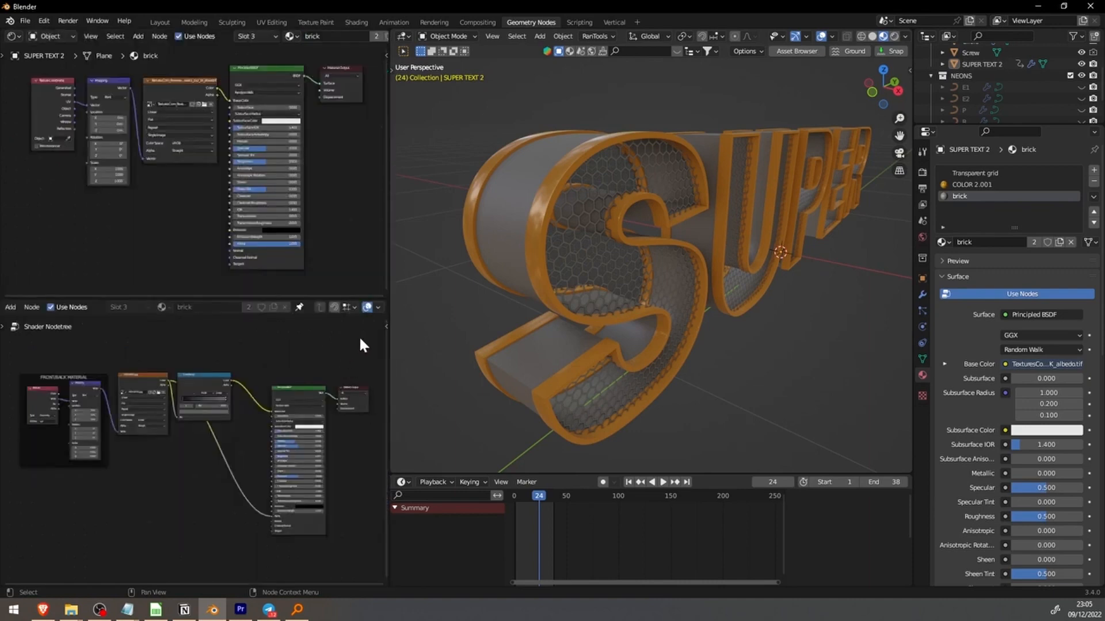
# - Compare the brick material's Texture Coordinate node with the xyz Attribute node in the FRONT/BACK MATERIAL frame
pyautogui.moveTo(360, 339); pyautogui.dragTo(18, 550)
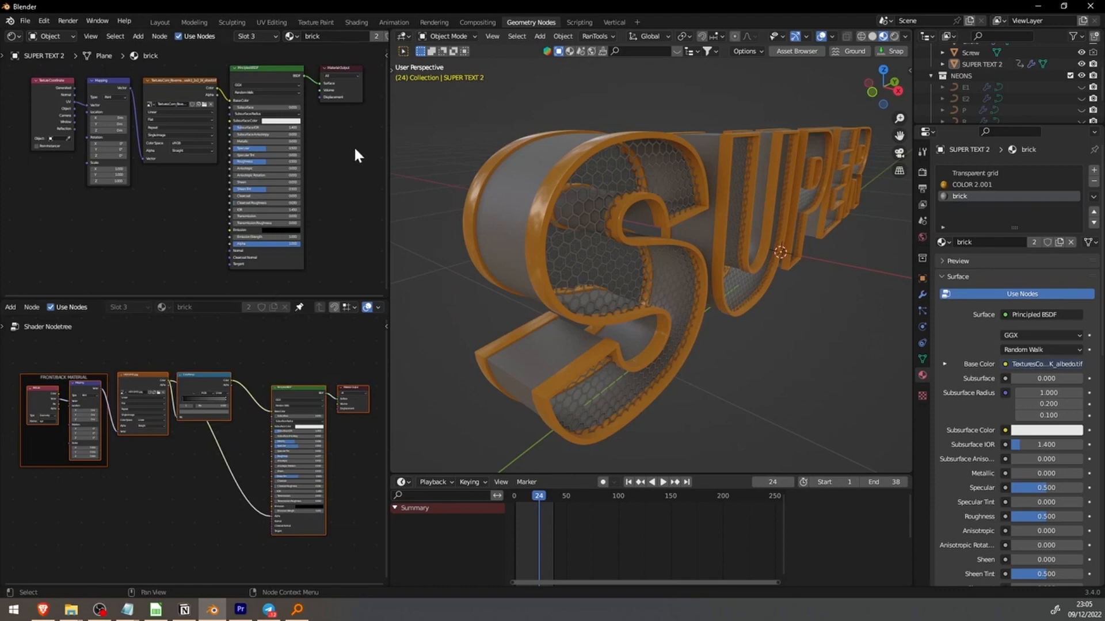
pyautogui.moveTo(368, 51); pyautogui.dragTo(55, 287)
pyautogui.scroll(6, 237, 416)
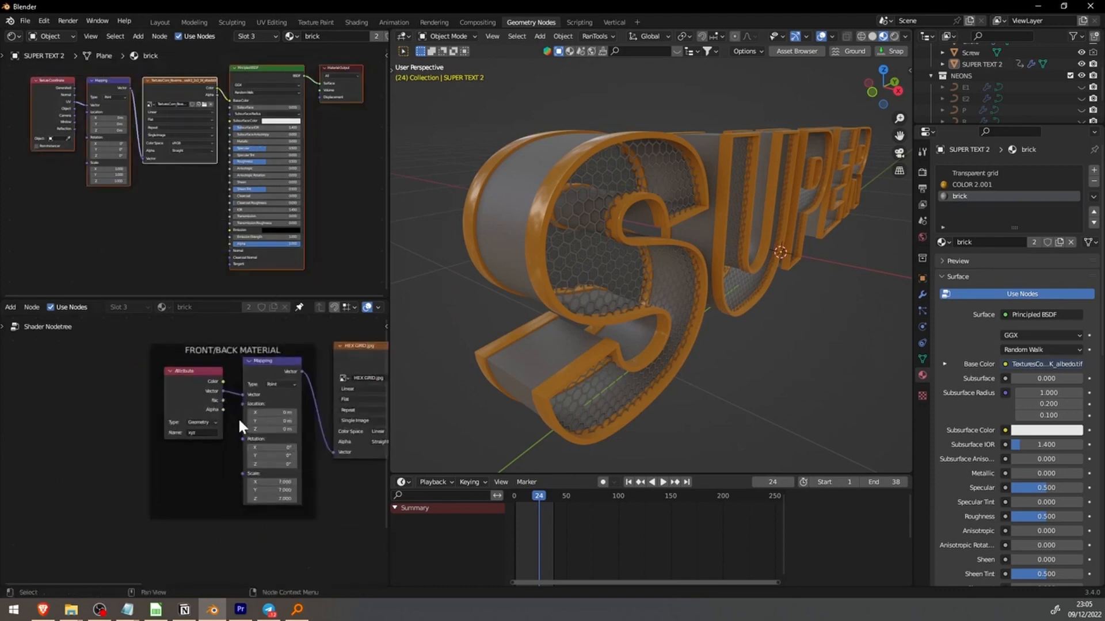
pyautogui.moveTo(72, 384); pyautogui.dragTo(73, 383)
pyautogui.scroll(4, 53, 105)
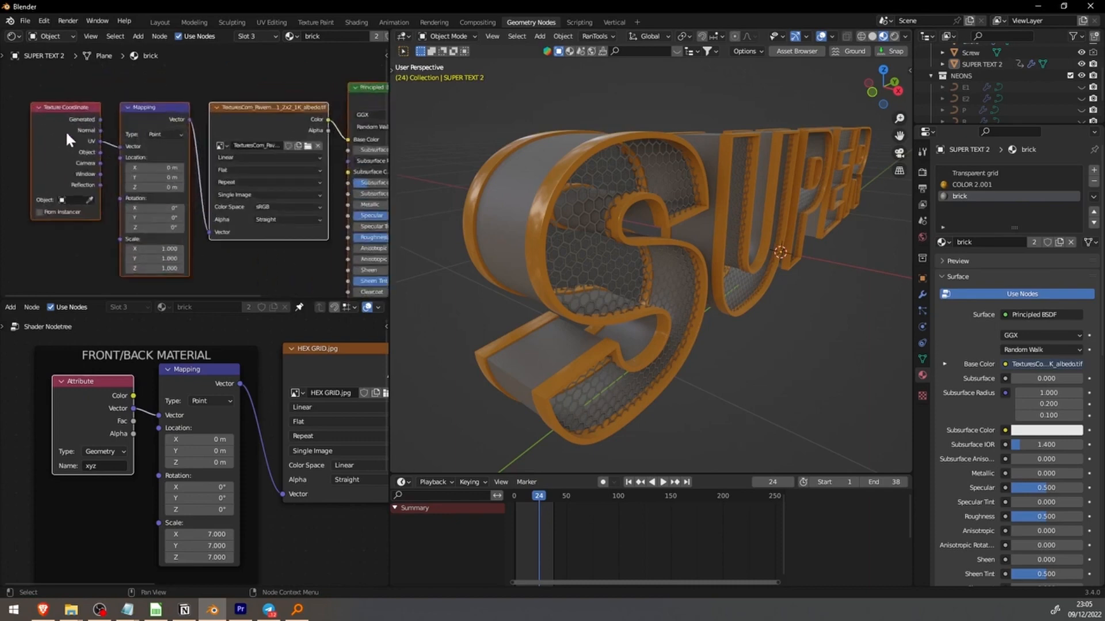
pyautogui.moveTo(63, 107); pyautogui.dragTo(61, 115)
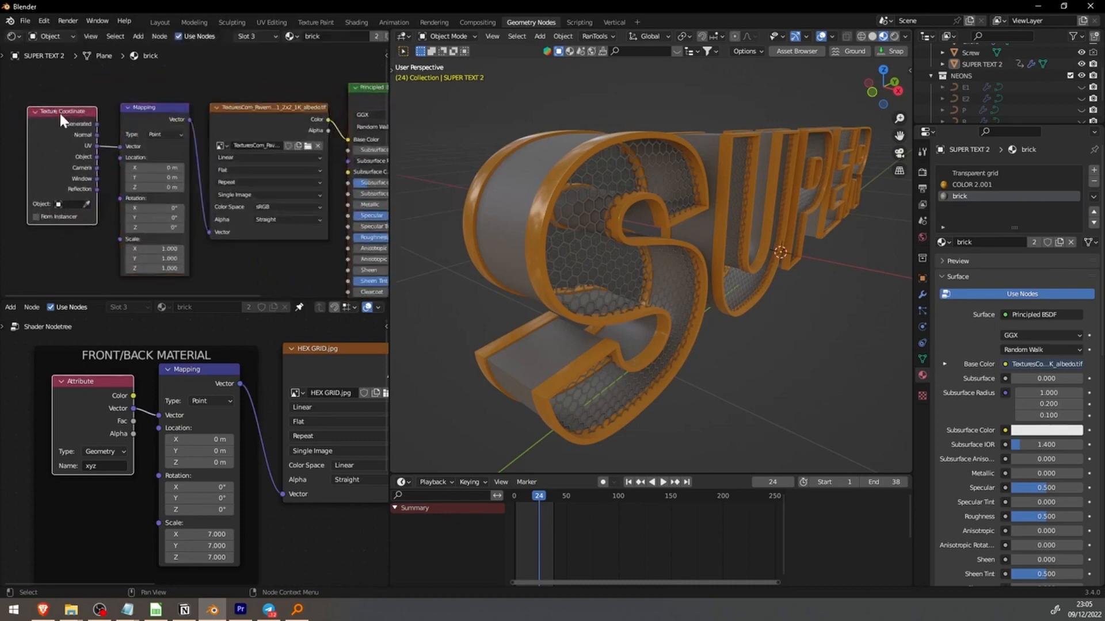
pyautogui.moveTo(77, 389); pyautogui.dragTo(83, 384)
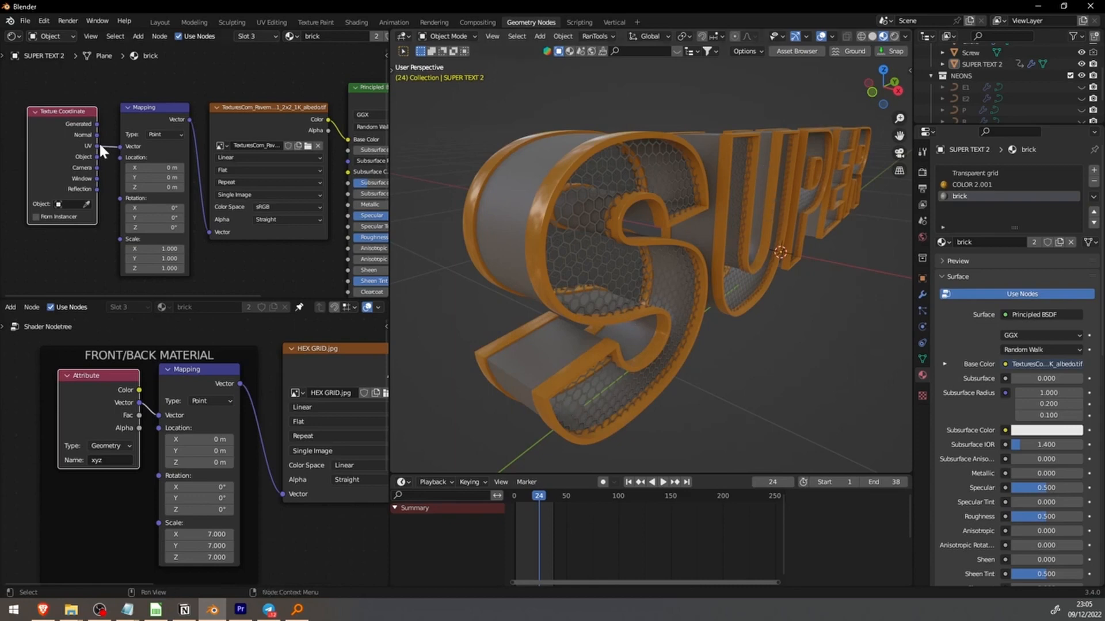
# - Replace the brick material's Texture Coordinate node with an Attribute node and connect its Vector output to the Mapping node's Vector input
pyautogui.moveTo(98, 141); pyautogui.dragTo(147, 162, button='middle')
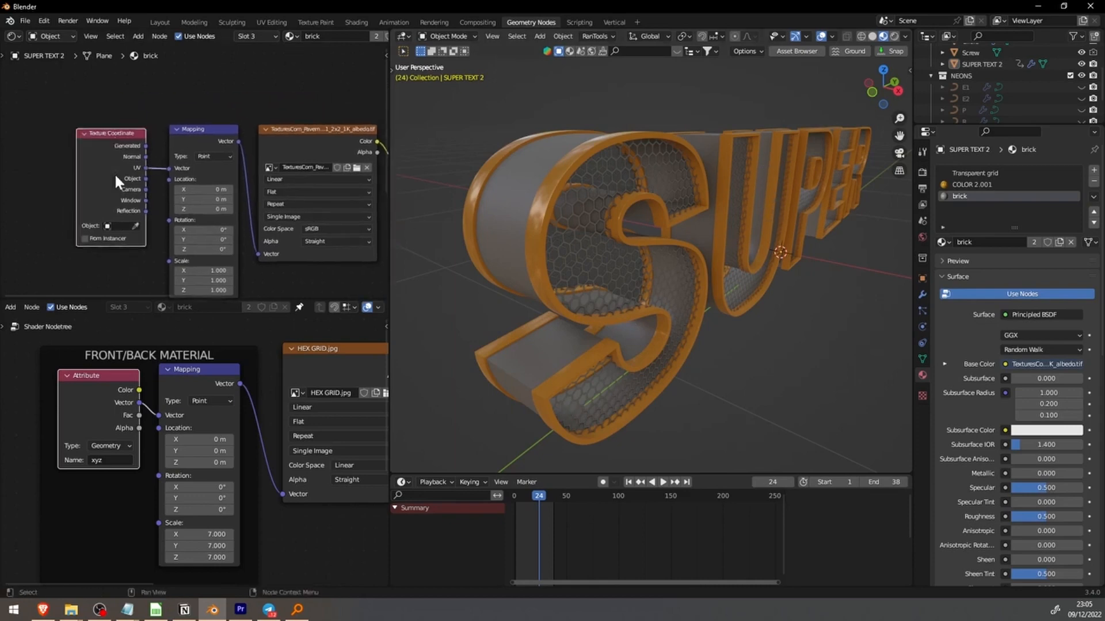
pyautogui.press('Delete')
pyautogui.hotkey('shift', 'a')
pyautogui.write('att')
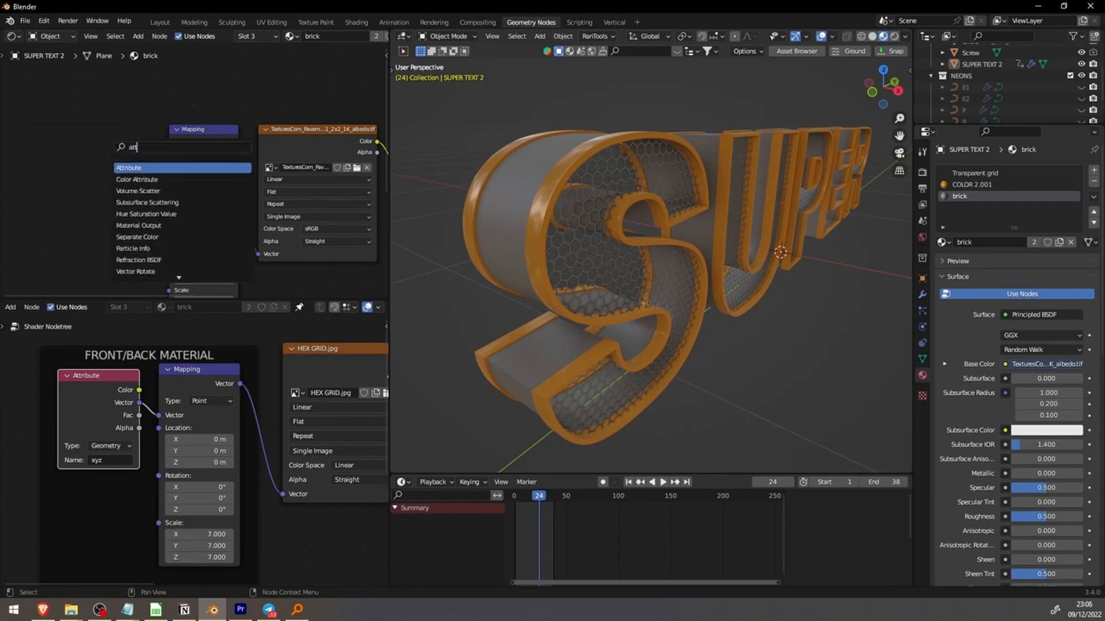
pyautogui.press('Return')
pyautogui.click(56, 154)
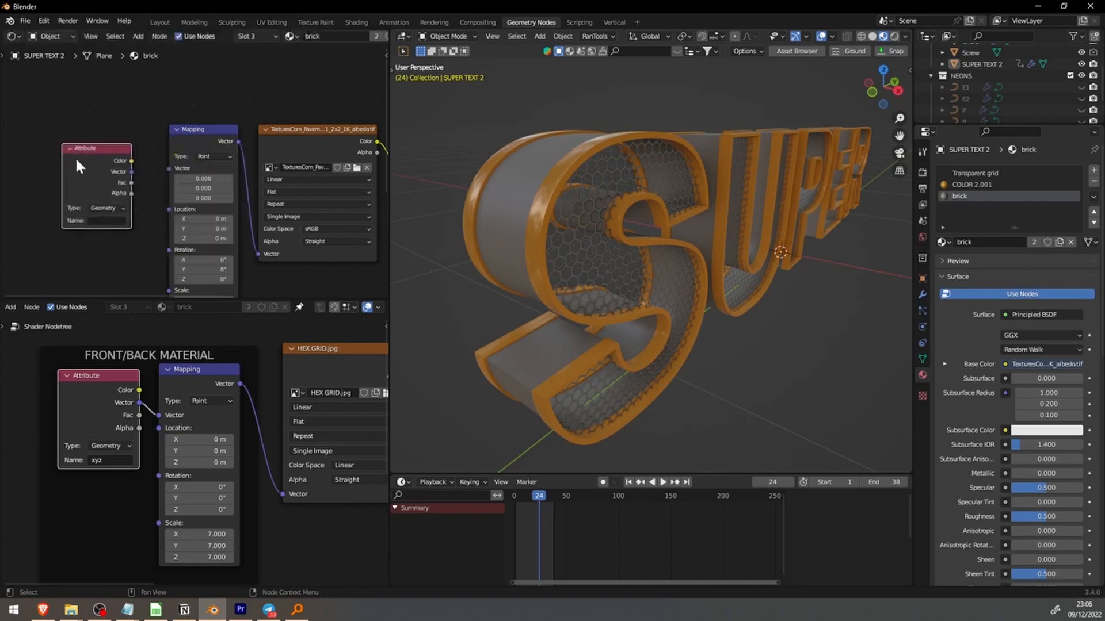
pyautogui.moveTo(133, 172); pyautogui.dragTo(155, 183)
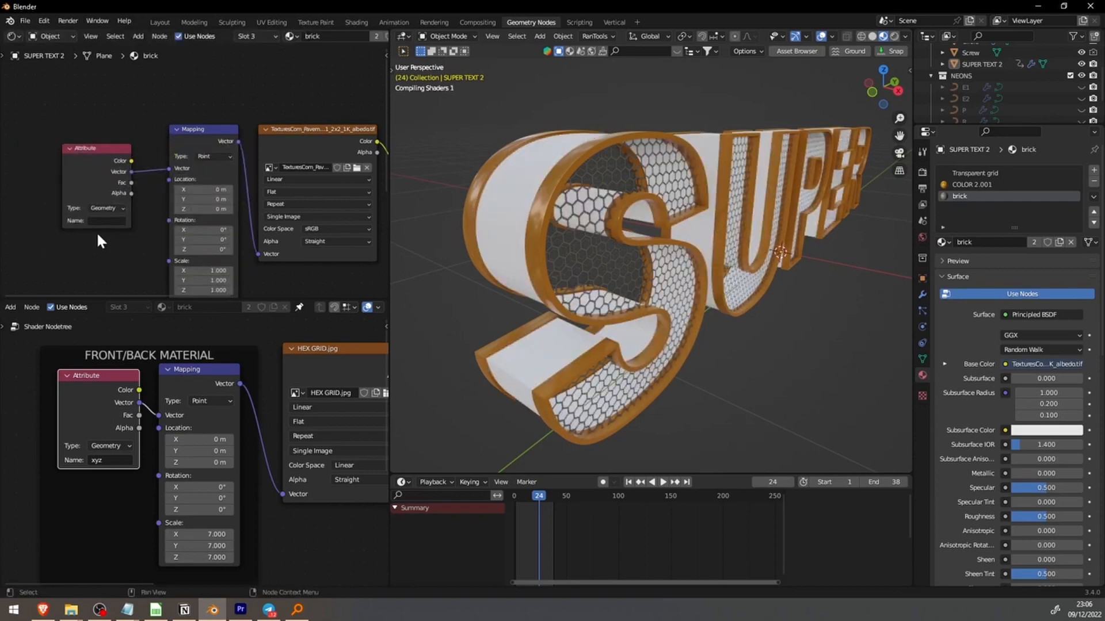
# - Set the brick Attribute node's name to xyz and inspect the texture on the letter sides
pyautogui.write('xy')
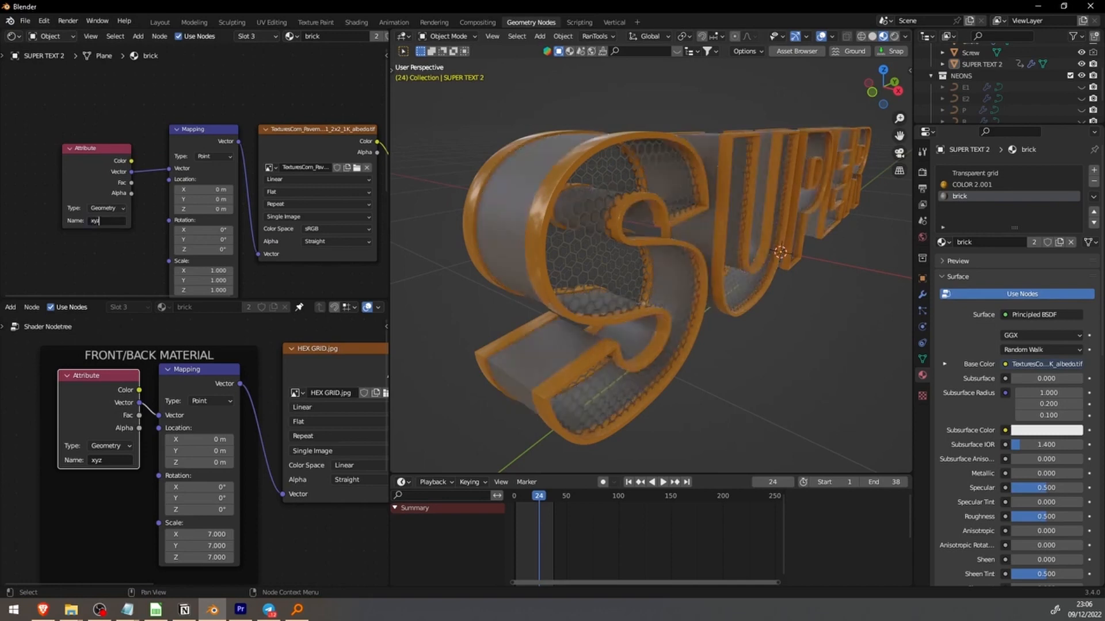
pyautogui.write('z')
pyautogui.press('Return')
pyautogui.moveTo(799, 298); pyautogui.dragTo(634, 330, button='middle')
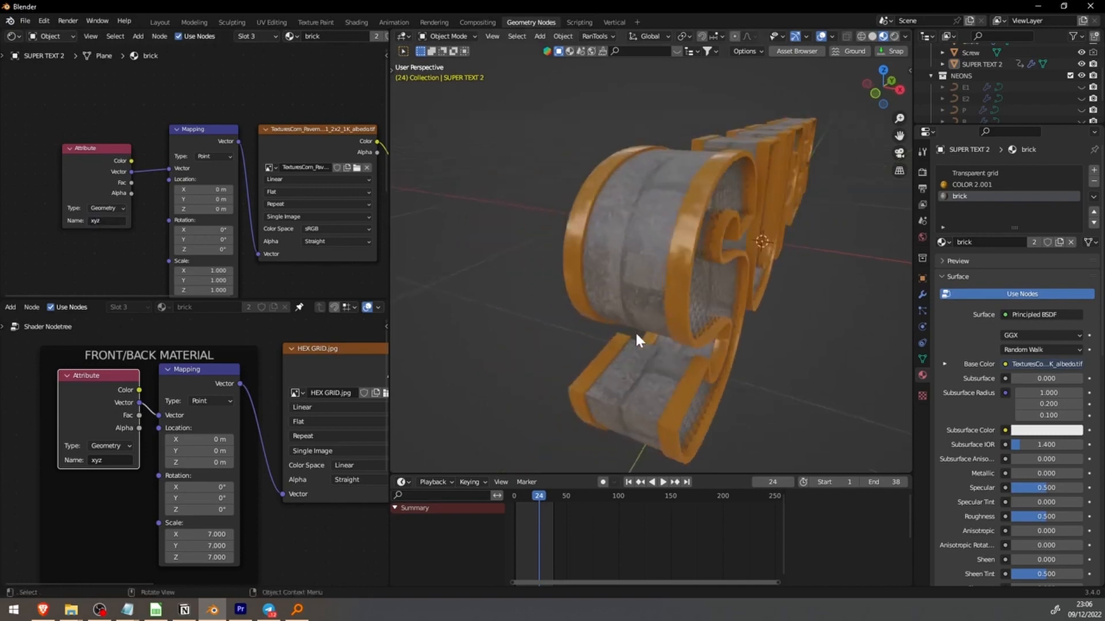
# - Set the brick Mapping node's X, Y and Z scale to 5 and inspect the letters
pyautogui.moveTo(203, 294); pyautogui.dragTo(204, 268, button='middle')
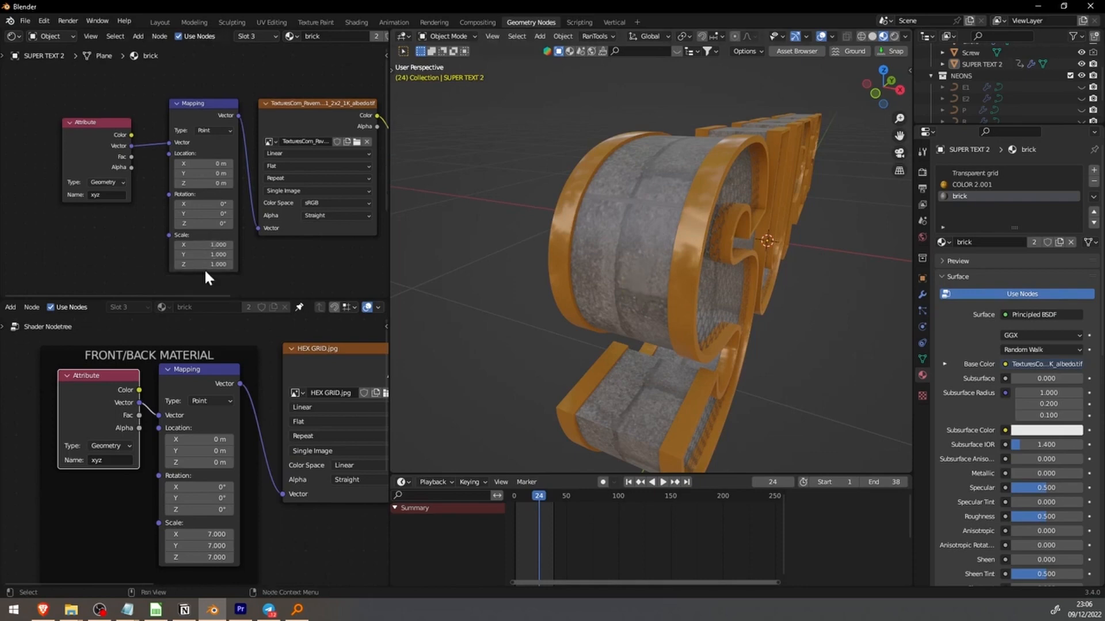
pyautogui.moveTo(197, 245); pyautogui.dragTo(197, 264)
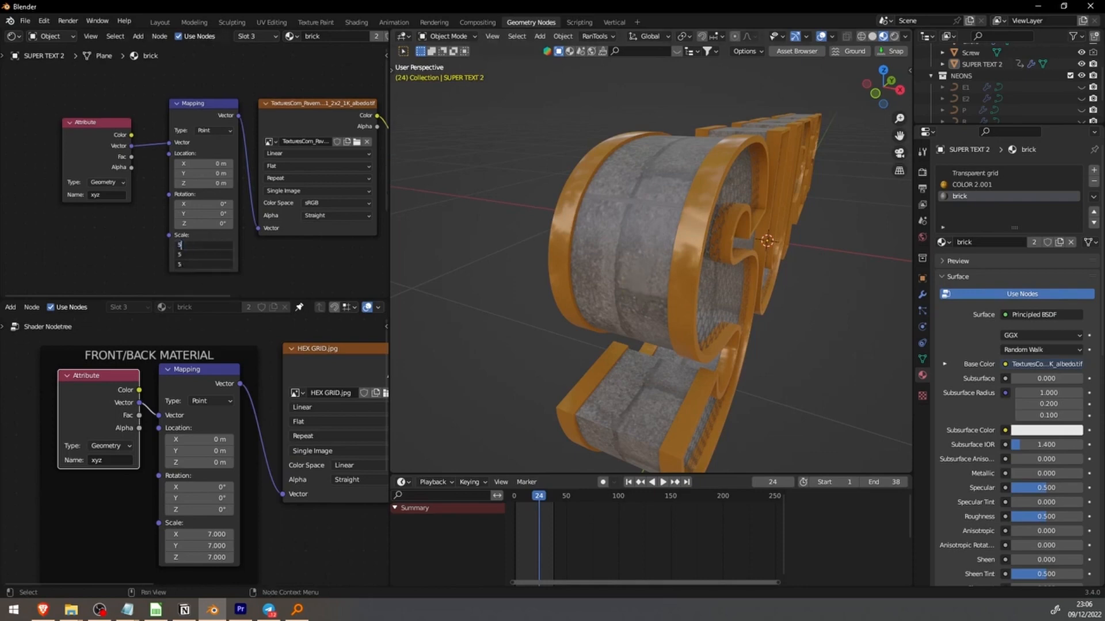
pyautogui.write('5')
pyautogui.press('Return')
pyautogui.moveTo(613, 226); pyautogui.dragTo(794, 311, button='middle')
pyautogui.scroll(-4, 69, 155)
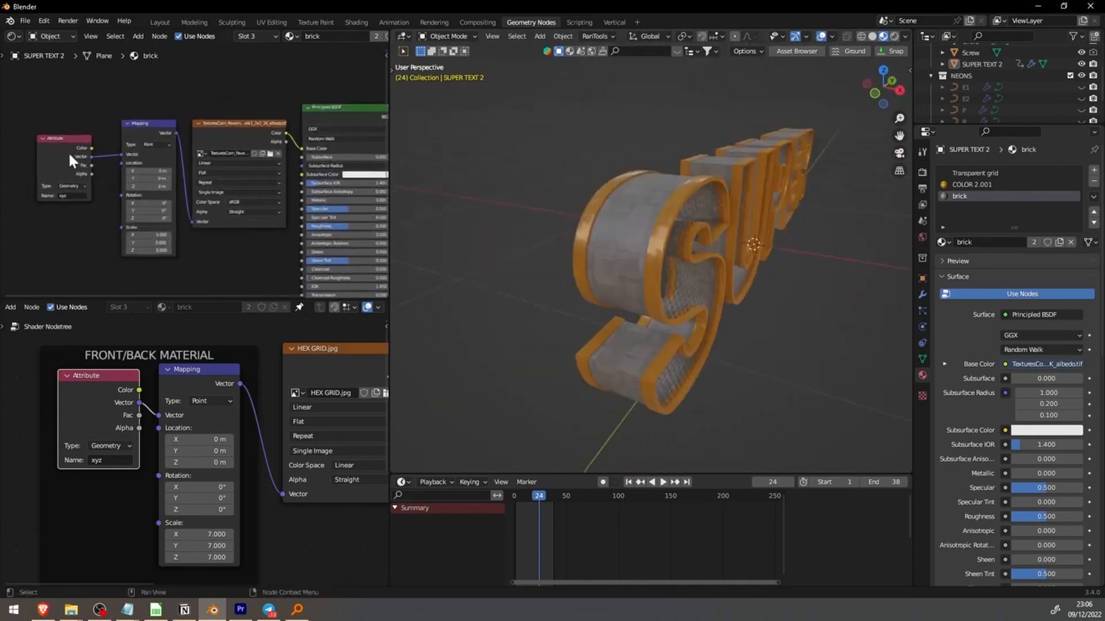
# - Move the brick Attribute node closer to Mapping and switch the Shader Nodetree area to the Geometry Node Editor, showing the UV MAPPING frame
pyautogui.scroll(2, 78, 131)
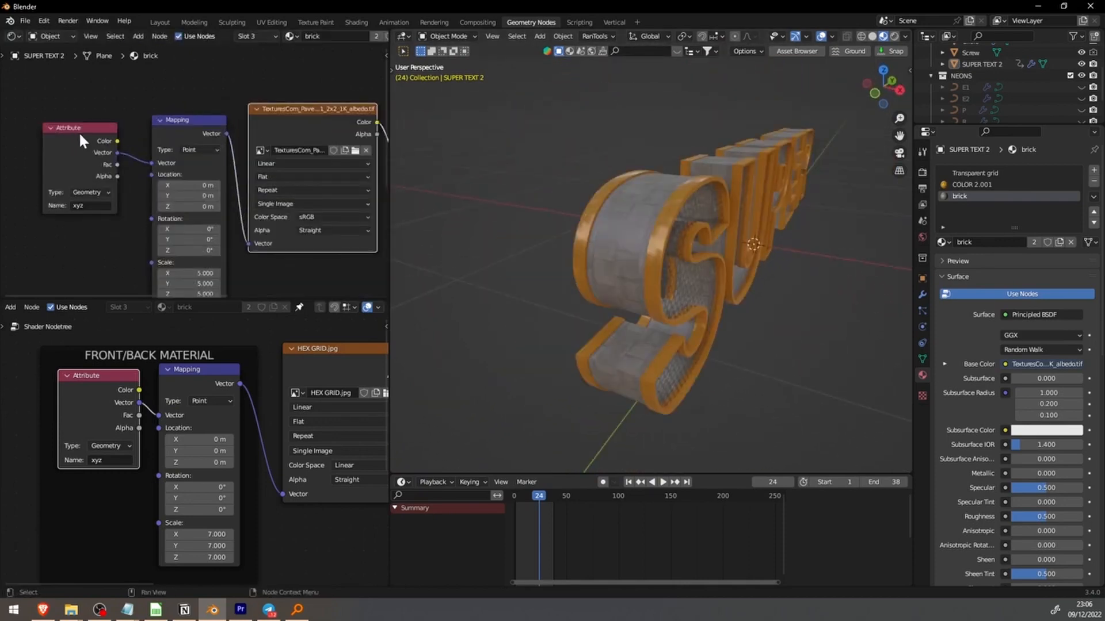
pyautogui.moveTo(79, 132)
pyautogui.mouseDown()
pyautogui.moveTo(64, 133)
pyautogui.moveTo(96, 133)
pyautogui.mouseUp()
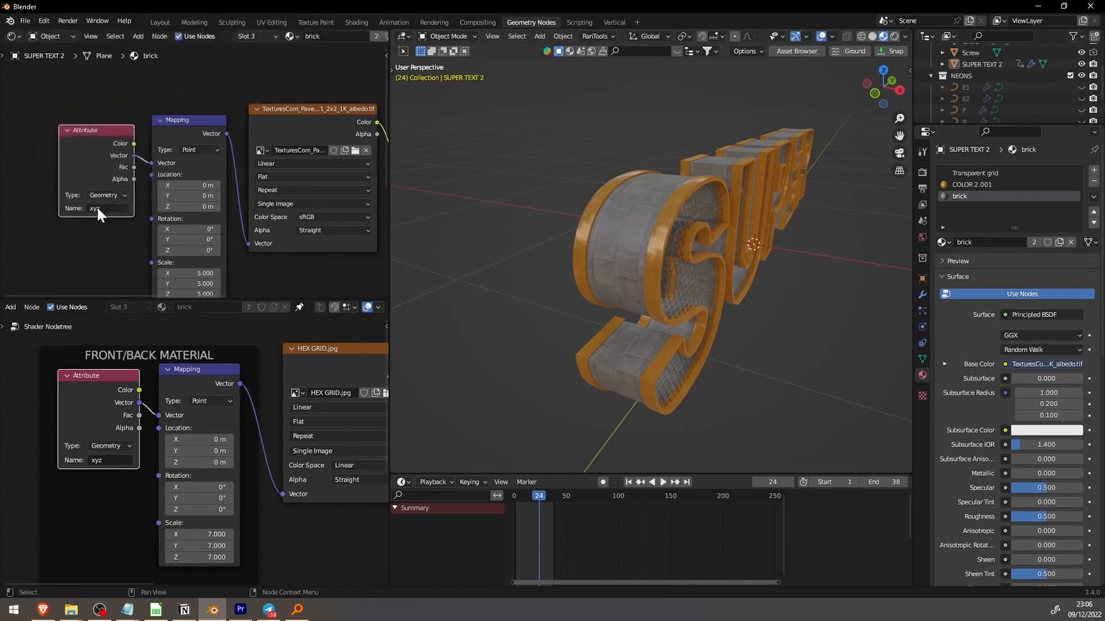
pyautogui.scroll(5, 51, 307)
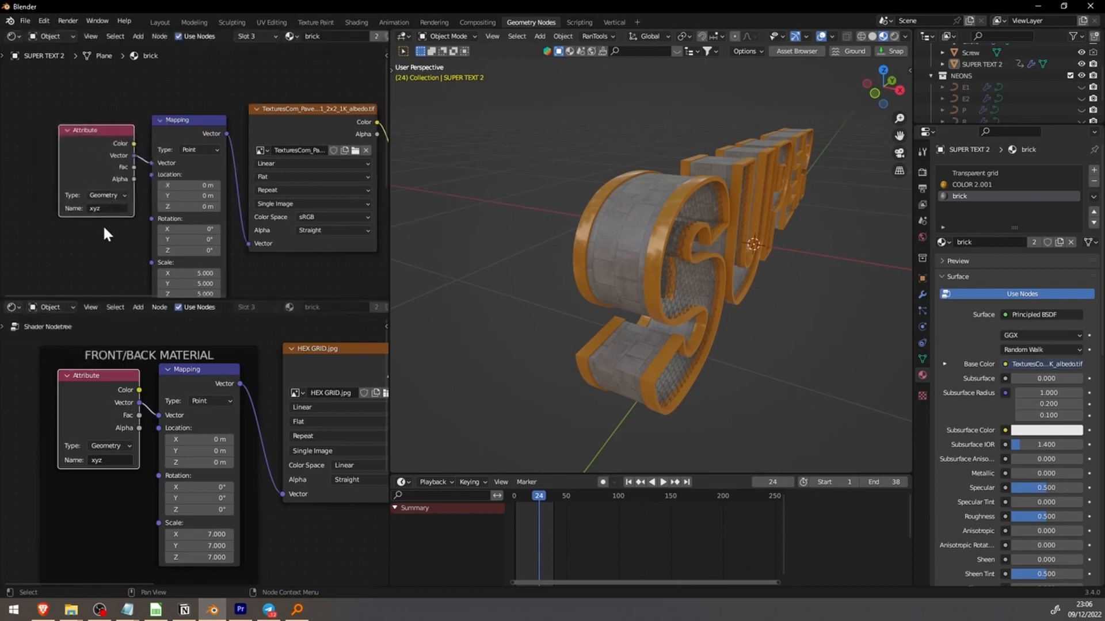
pyautogui.click(13, 308)
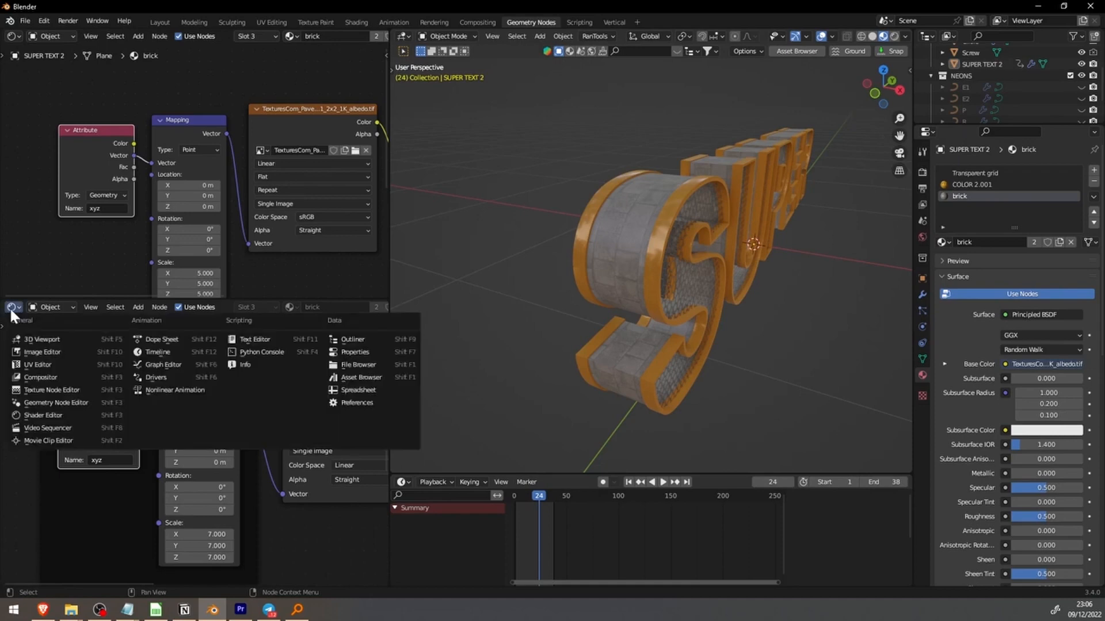
pyautogui.click(63, 398)
pyautogui.moveTo(144, 493); pyautogui.dragTo(194, 402, button='middle')
pyautogui.scroll(8, 194, 403)
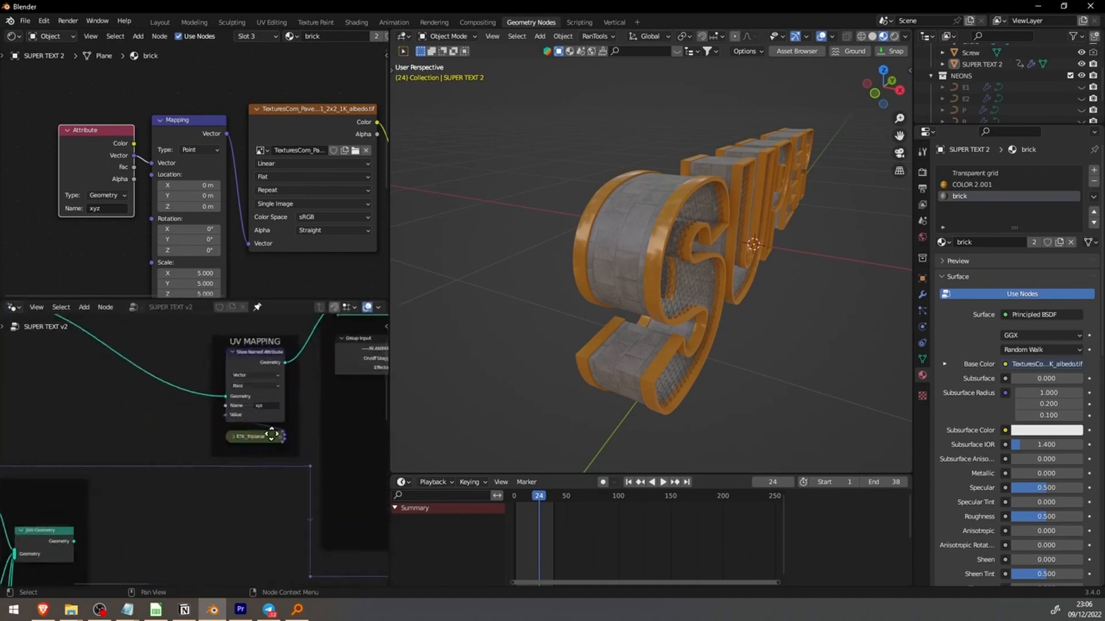
# - Rename the attribute to test in both the UV MAPPING frame's Store Named Attribute node and the brick material's Attribute node
pyautogui.click(192, 480)
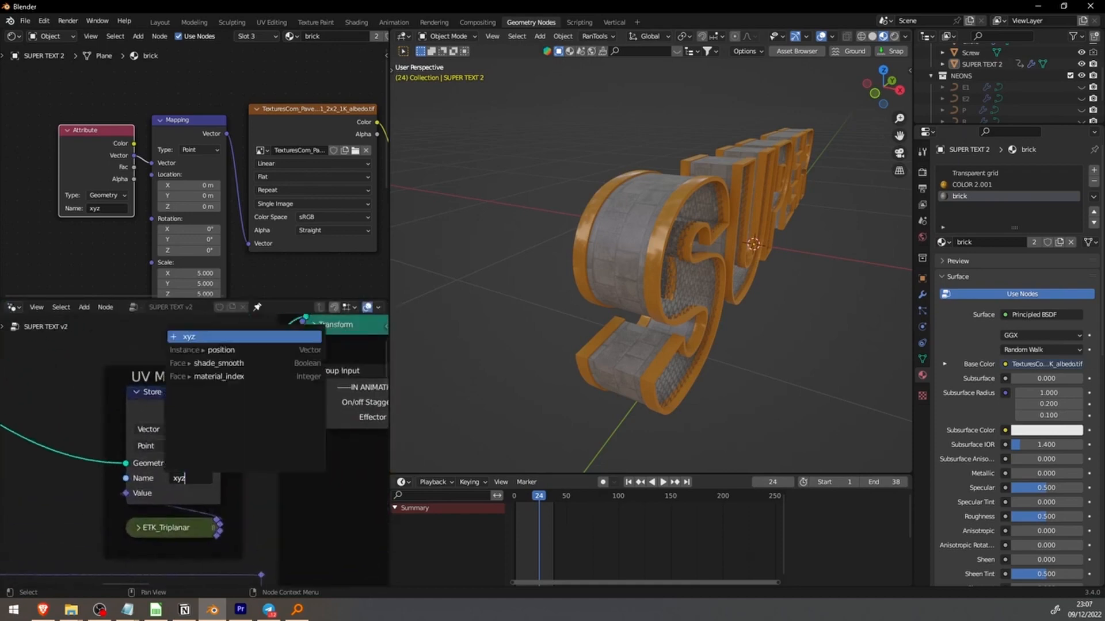
pyautogui.write('test')
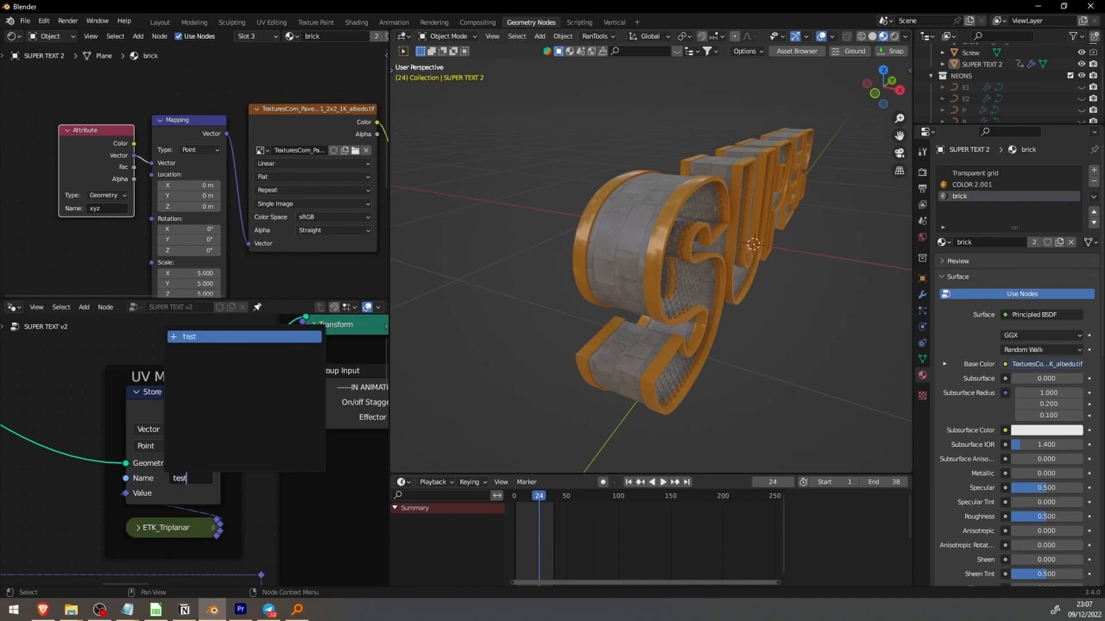
pyautogui.press('Return')
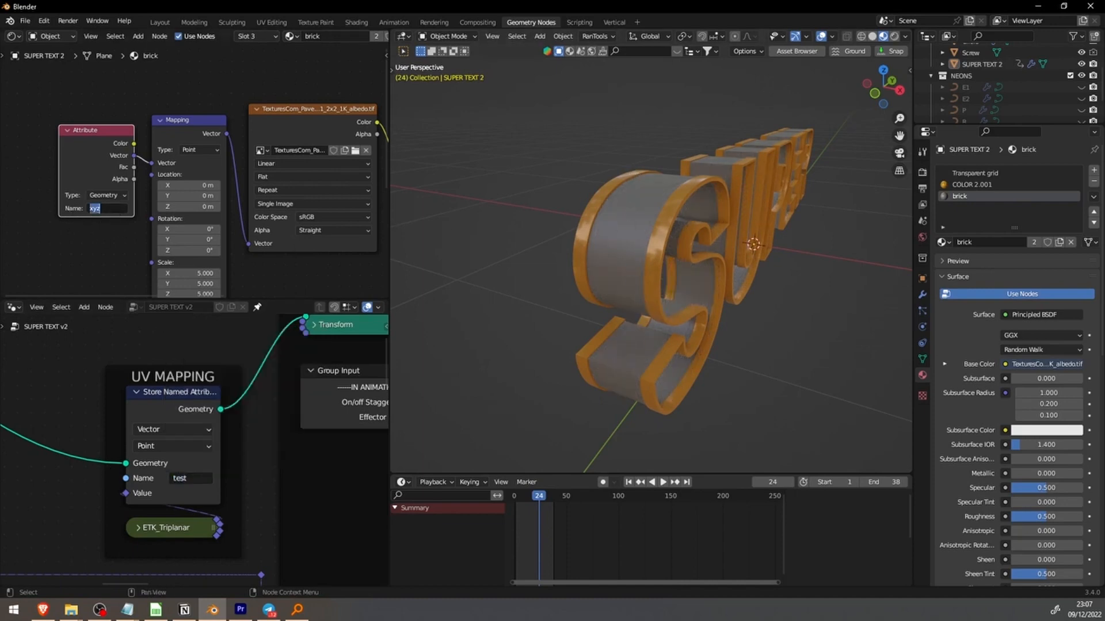
pyautogui.press('Return')
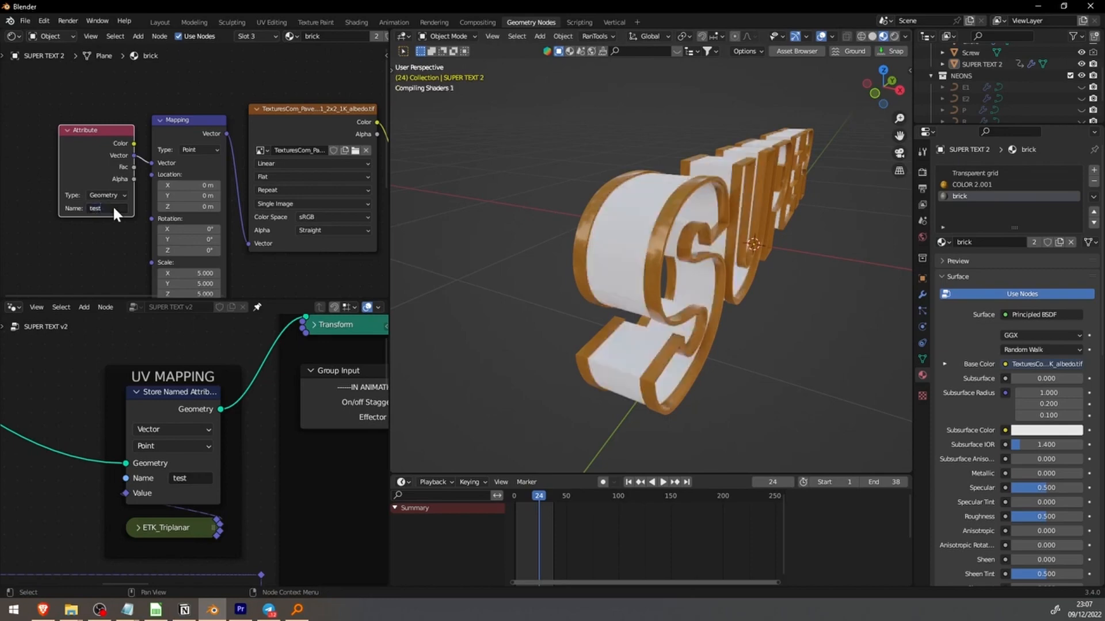
pyautogui.moveTo(638, 309); pyautogui.dragTo(604, 306, button='middle')
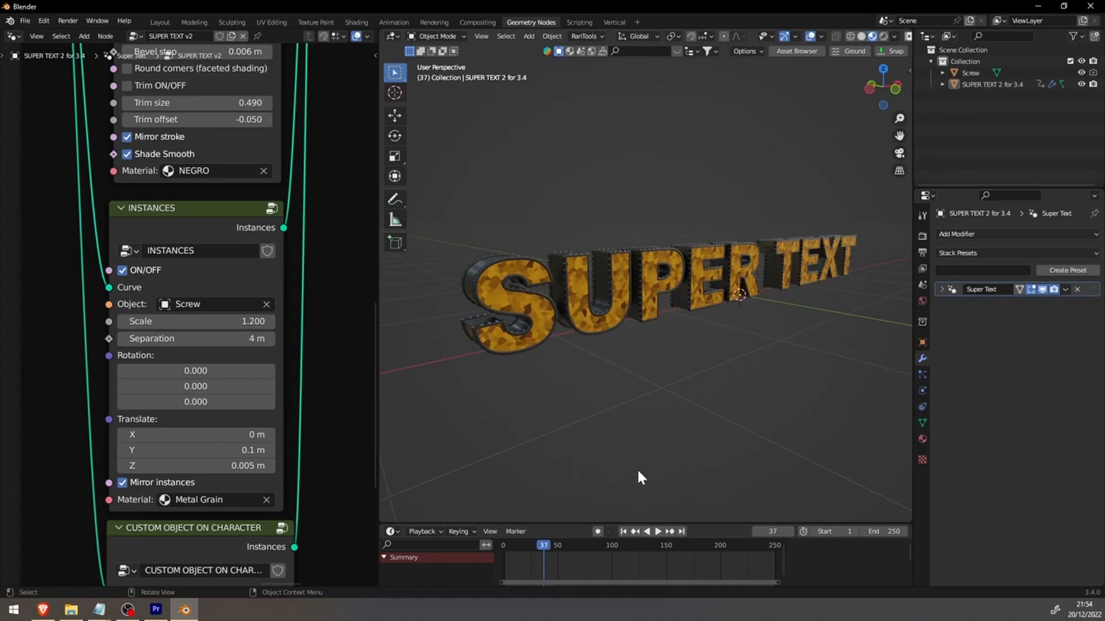
# - Select the SUPER TEXT 2 for 3.4 object and play its letter animation from the start of the timeline
pyautogui.click(596, 302)
pyautogui.moveTo(540, 546); pyautogui.dragTo(503, 545)
pyautogui.press('space')
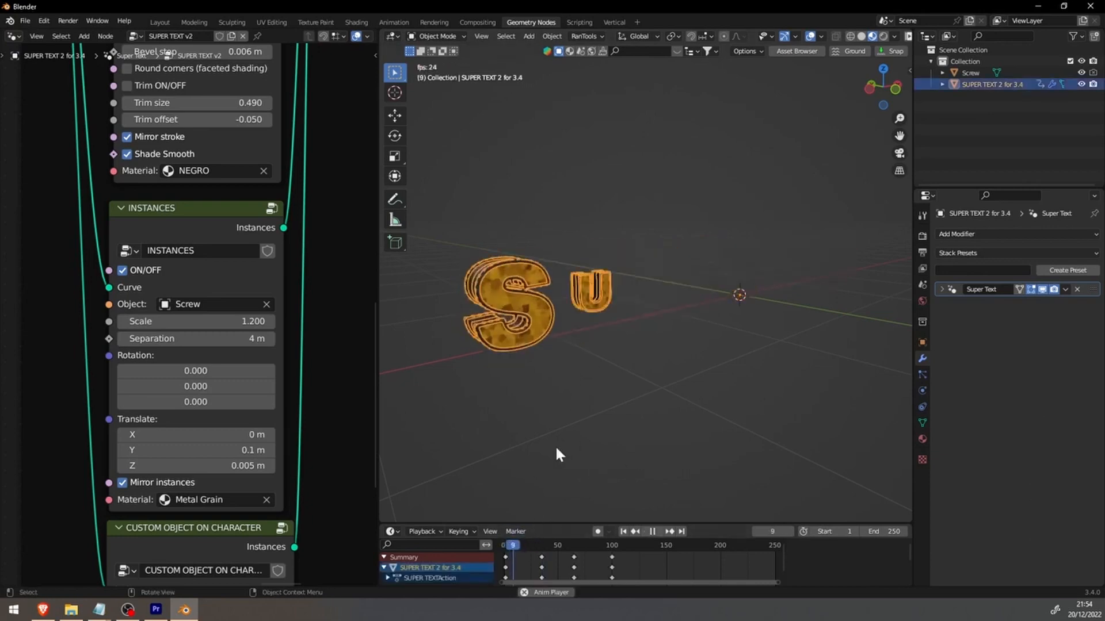
pyautogui.press('space')
pyautogui.click(695, 374)
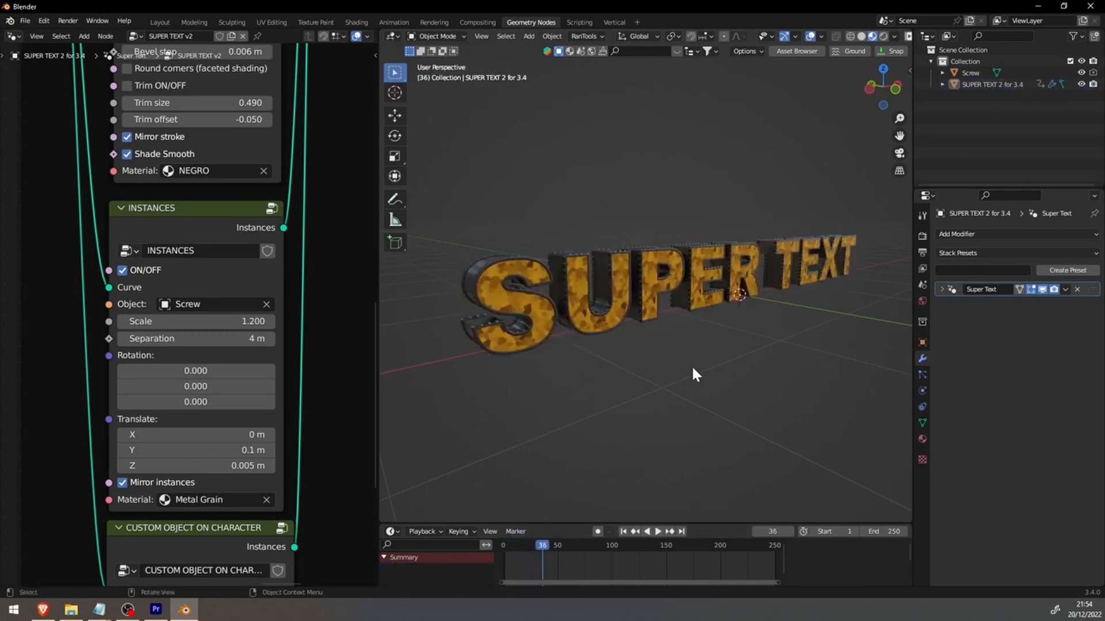
# - Add a Simple Deform modifier to the SUPER TEXT 2 for 3.4 object with a Twist angle of 49.2°
pyautogui.click(666, 308)
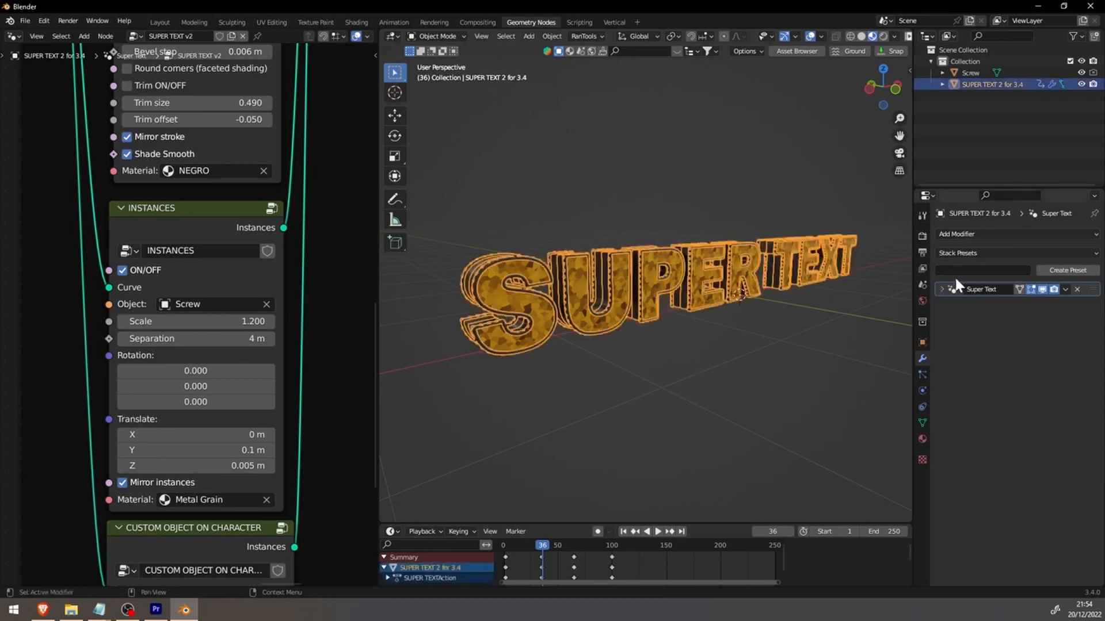
pyautogui.click(986, 235)
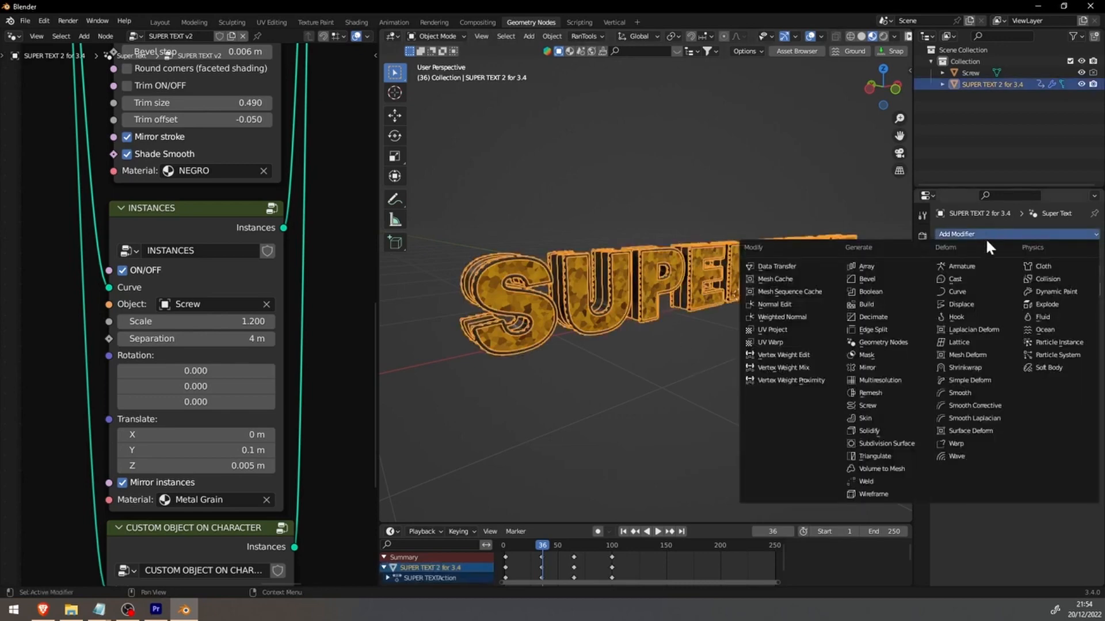
pyautogui.click(968, 381)
pyautogui.moveTo(1032, 336); pyautogui.dragTo(1033, 336)
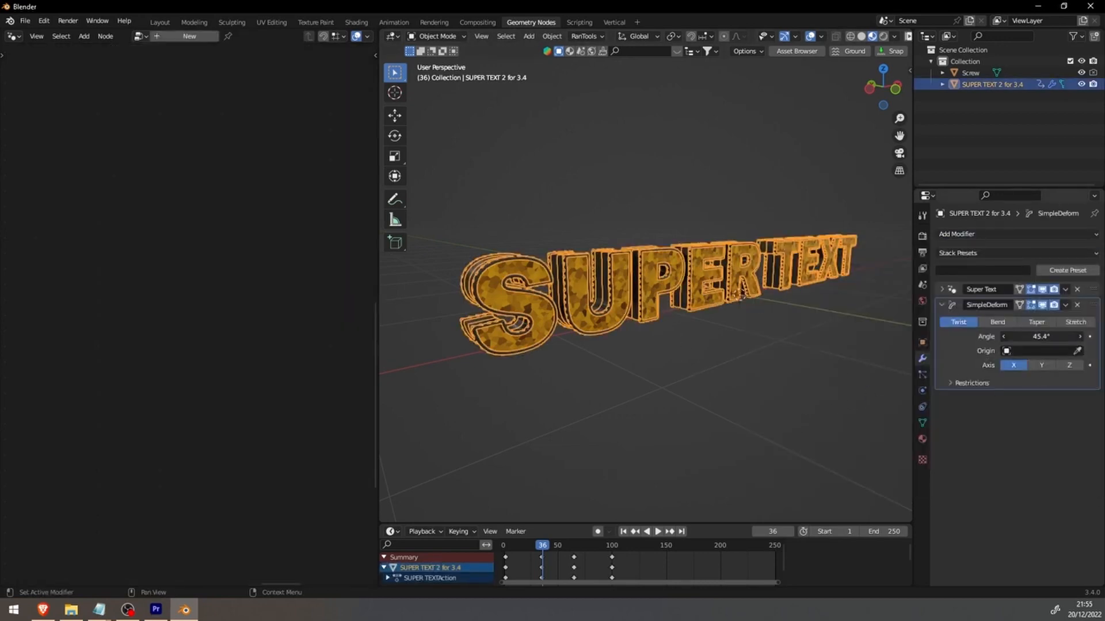
pyautogui.click(942, 305)
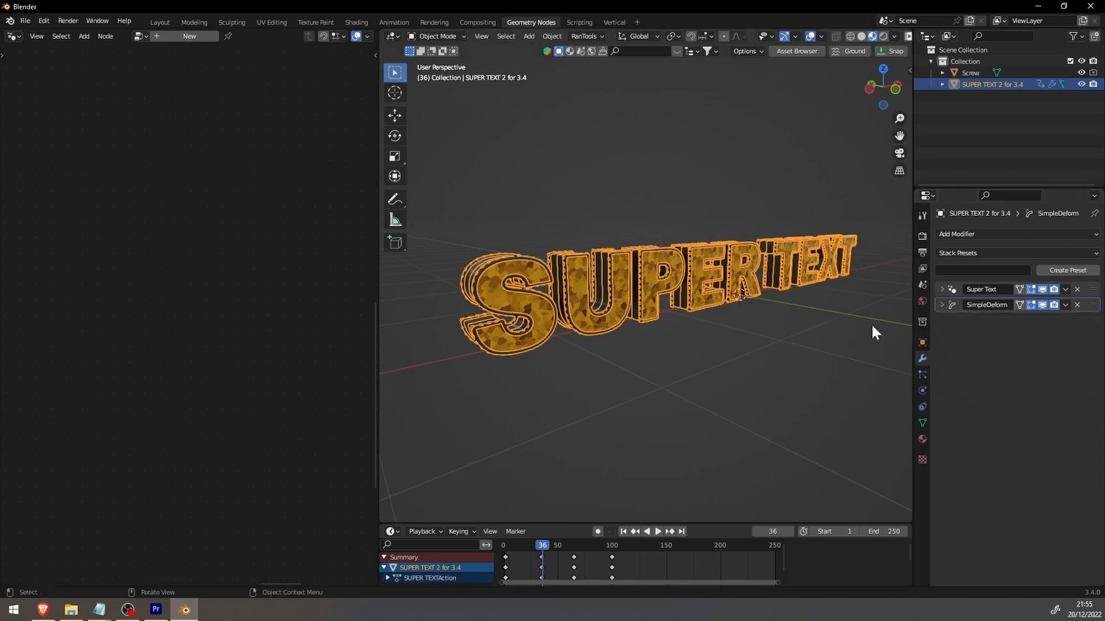
# - Set Realize to 1 in the Super Text modifier and reopen the SimpleDeform modifier's settings
pyautogui.click(942, 289)
pyautogui.scroll(-10, 978, 345)
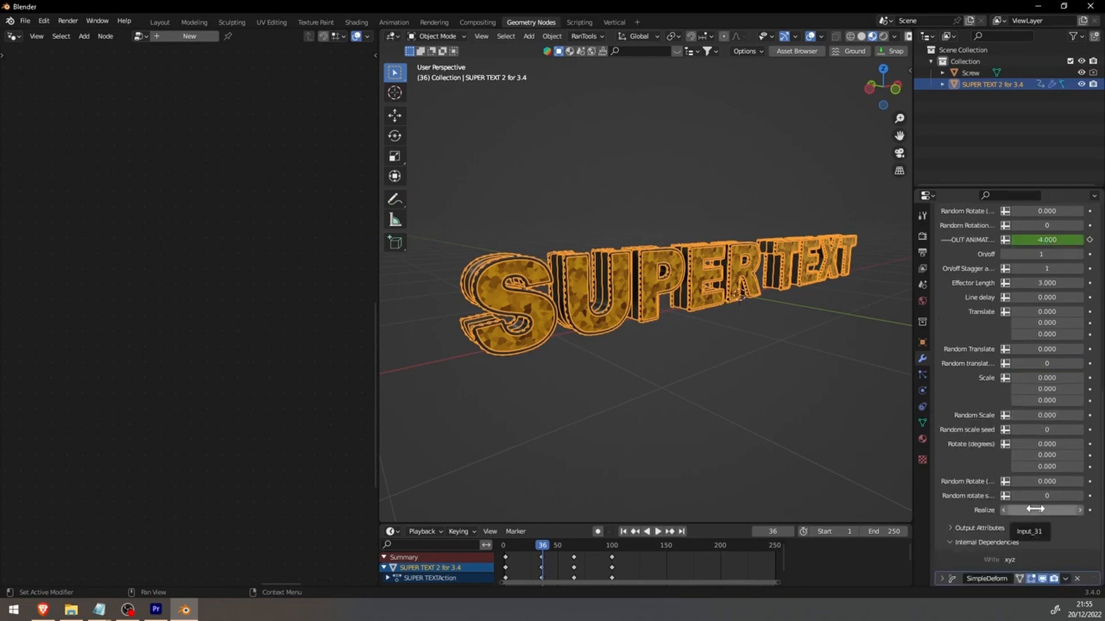
pyautogui.moveTo(1035, 509); pyautogui.dragTo(1053, 509)
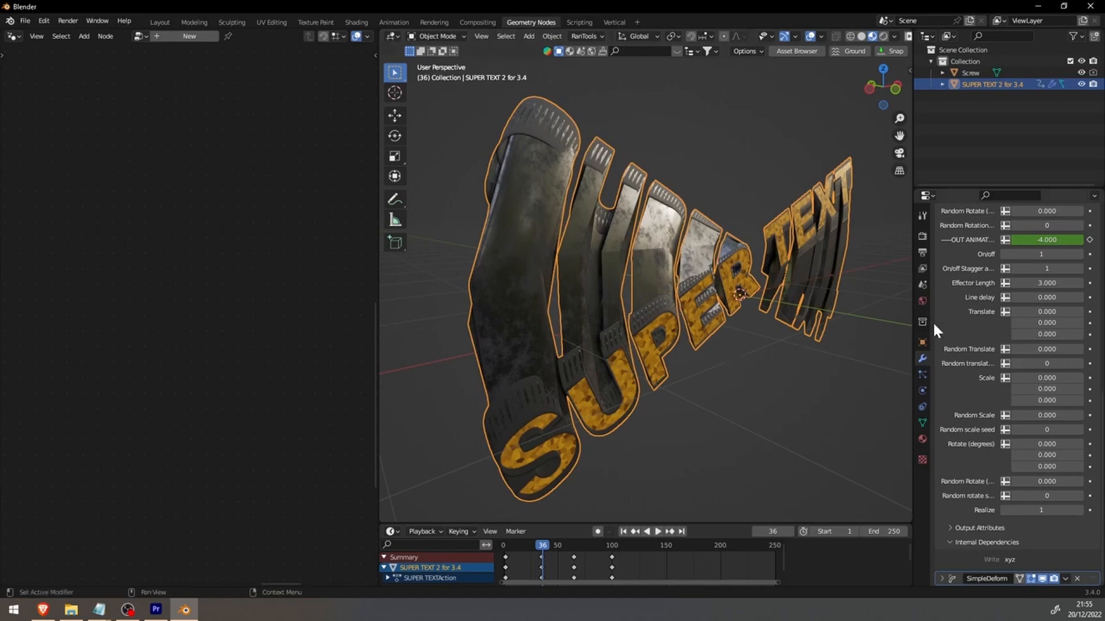
pyautogui.scroll(14, 945, 318)
pyautogui.click(942, 290)
pyautogui.click(942, 305)
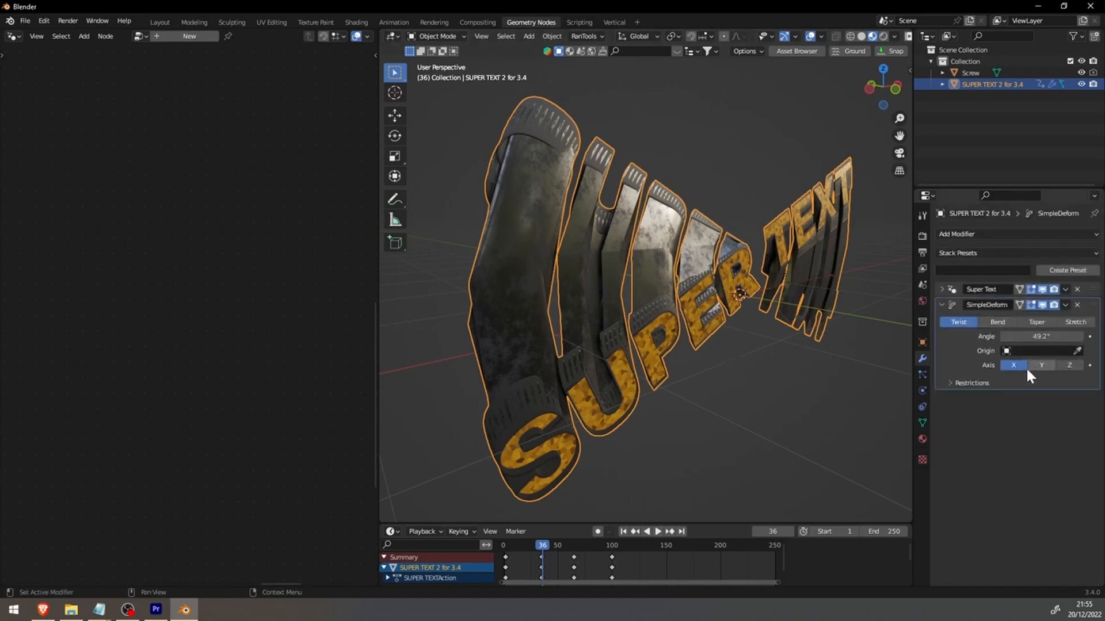
# - Add an Empty object at the world origin
pyautogui.hotkey('shift', 'a')
pyautogui.moveTo(757, 325)
pyautogui.click(844, 328)
pyautogui.click(806, 271)
# - Rotate the Empty about the Z axis, using snapped increments for the final rotation
pyautogui.press('r')
pyautogui.press('z')
pyautogui.click(639, 199)
pyautogui.moveTo(638, 198); pyautogui.dragTo(717, 205, button='middle')
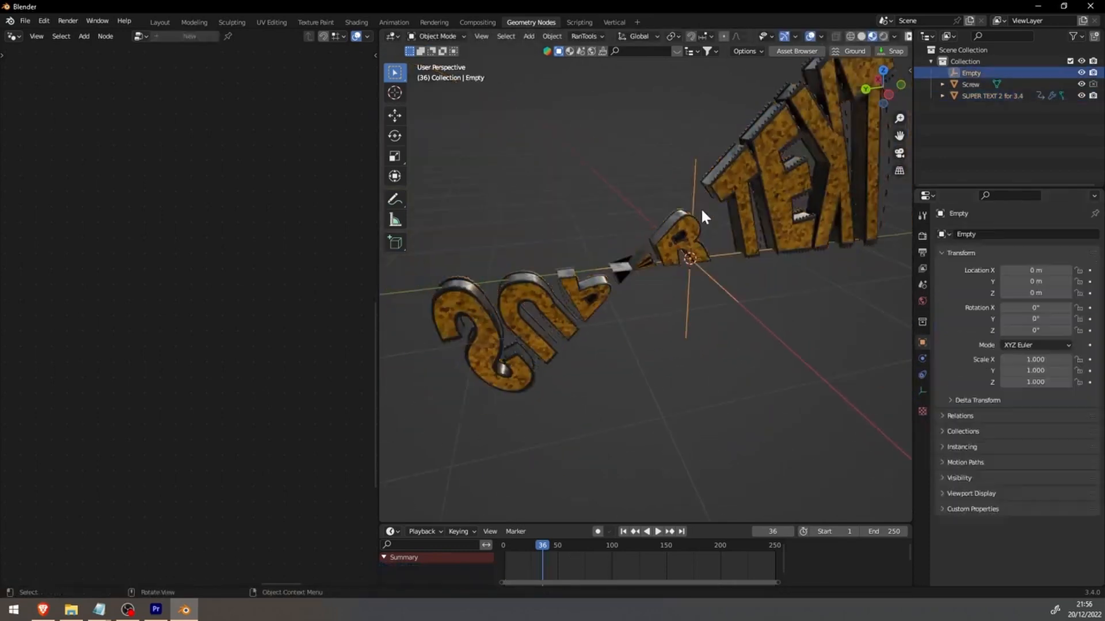
pyautogui.press('r')
pyautogui.press('z')
pyautogui.keyDown('ctrl'); pyautogui.click(729, 129); pyautogui.keyUp('ctrl')
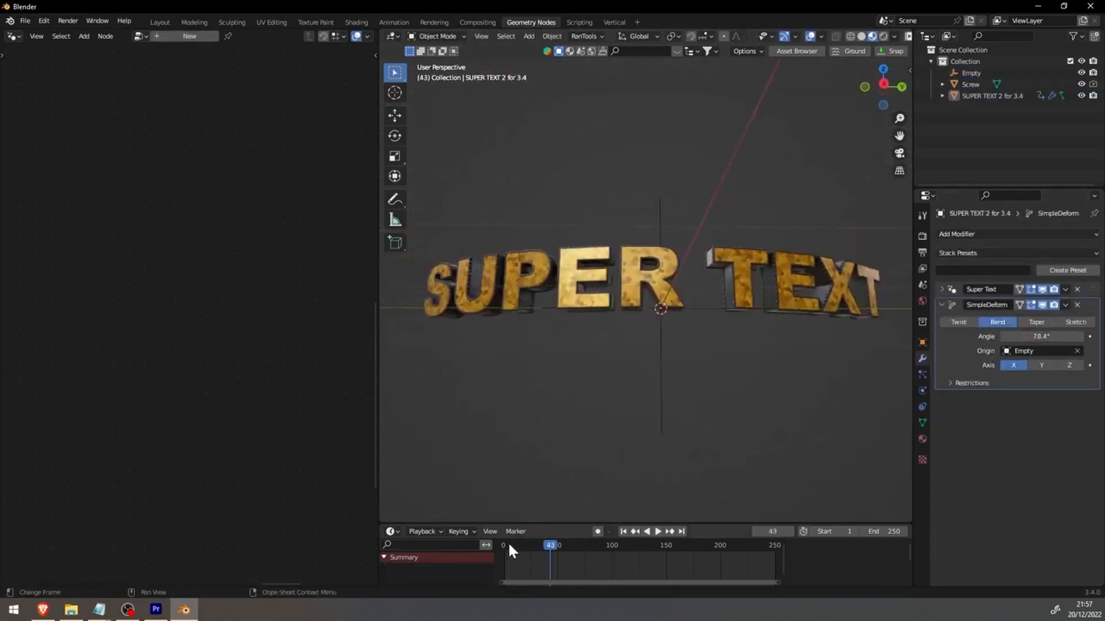
# - Play and scrub the bent text's animation from the beginning, examining the gold face texture on the letters up close
pyautogui.click(508, 545)
pyautogui.press('space')
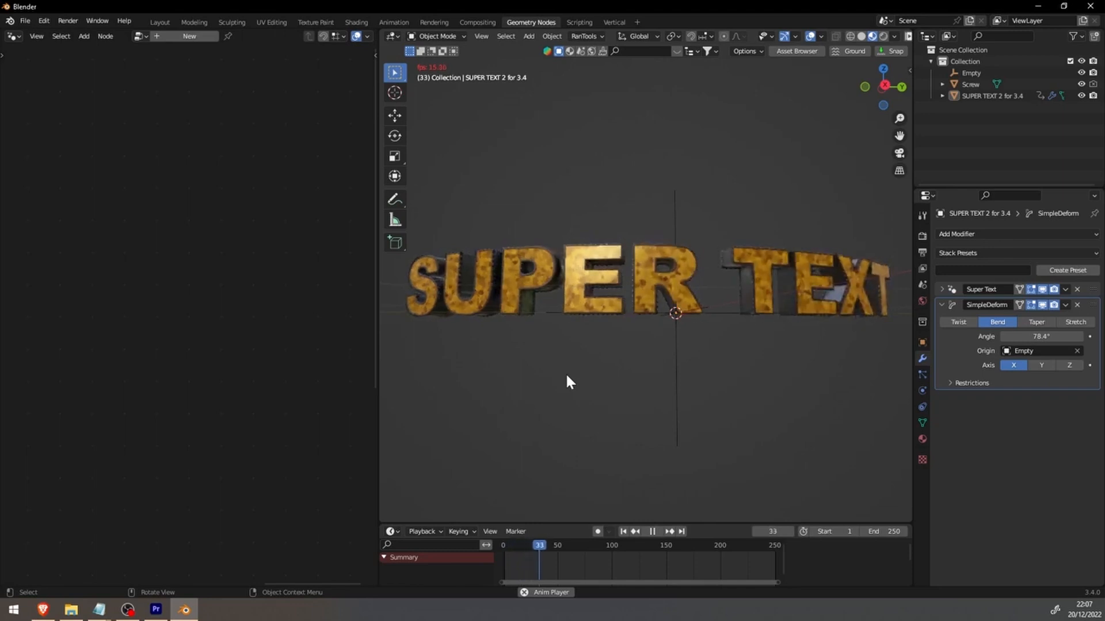
pyautogui.press('space')
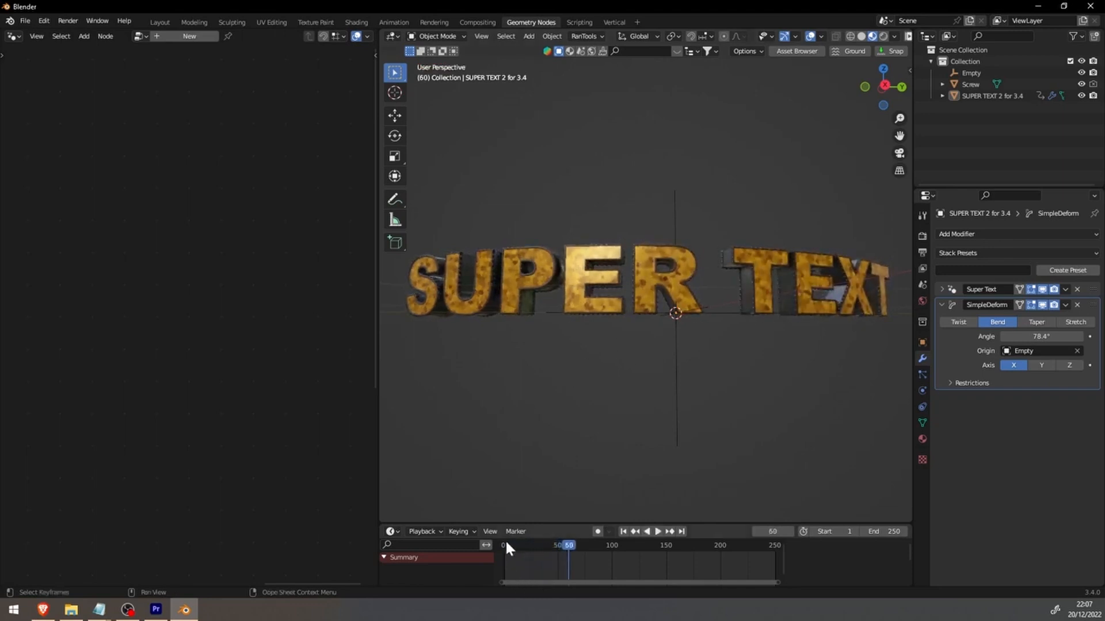
pyautogui.scroll(5, 627, 281)
pyautogui.click(506, 547)
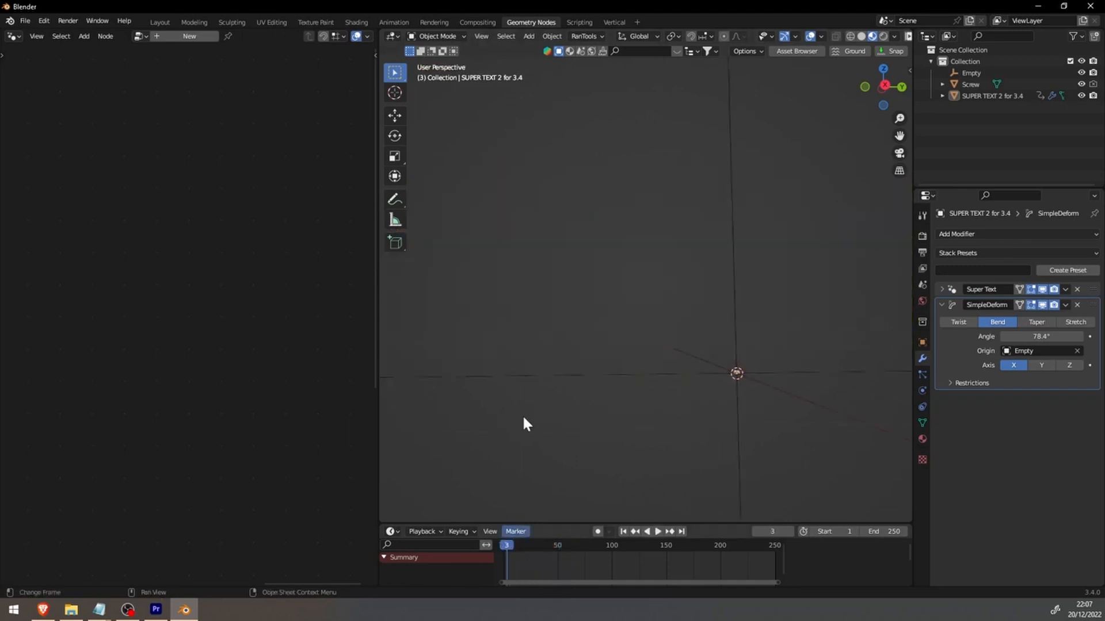
pyautogui.press('space')
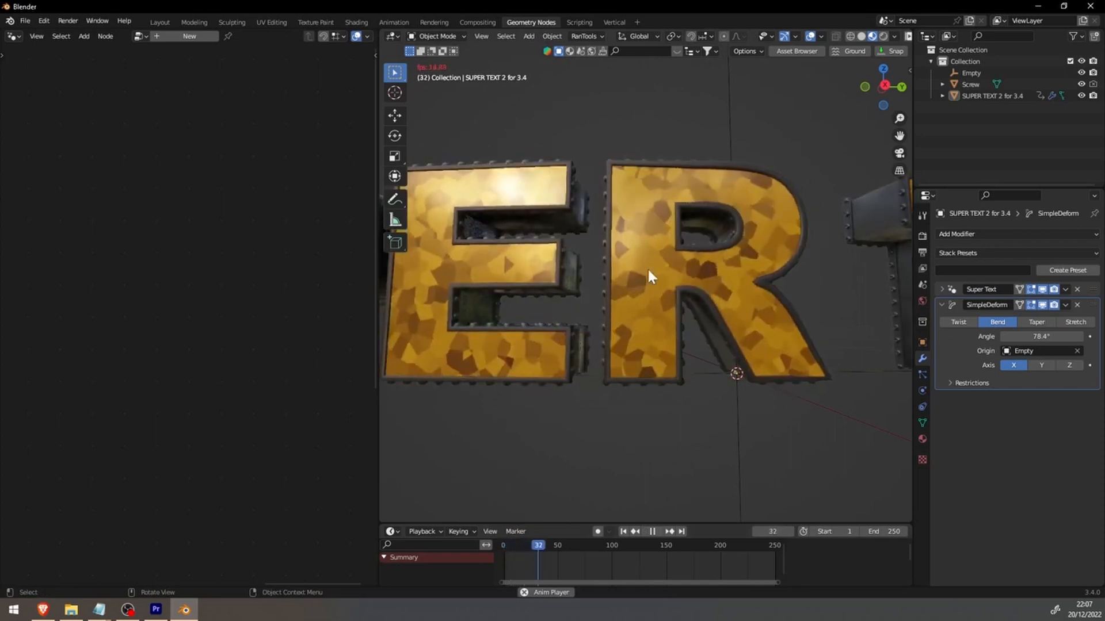
pyautogui.press('space')
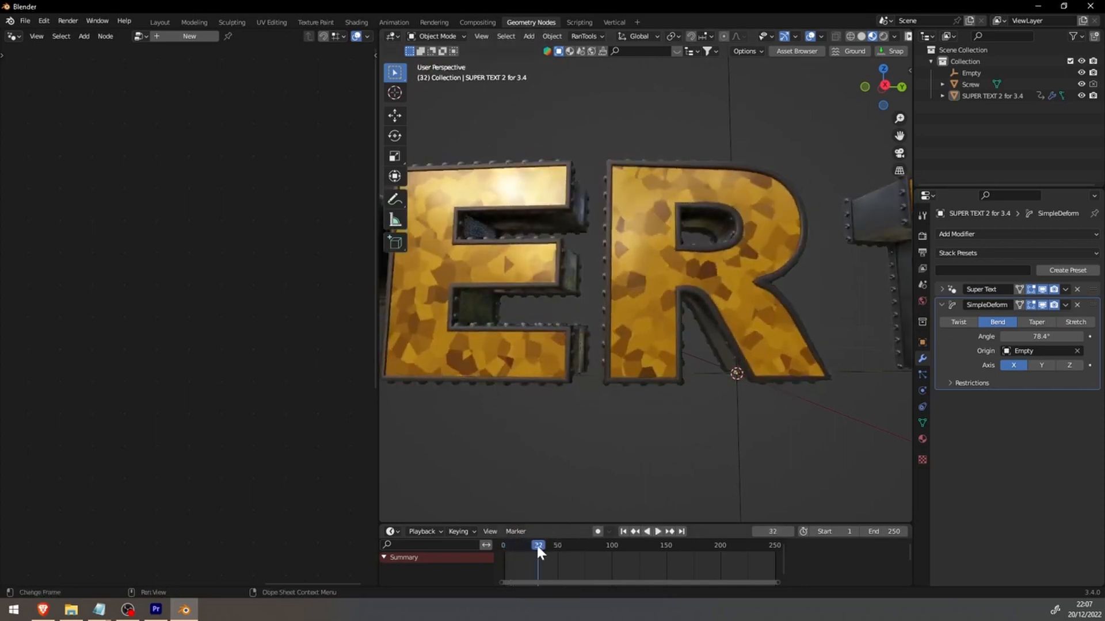
pyautogui.press('space')
pyautogui.click(508, 544)
pyautogui.moveTo(509, 545); pyautogui.dragTo(549, 549)
# - Display the node tree of the COLOR 2.001 material, framed on its Texture Coordinate and Mapping nodes
pyautogui.click(942, 289)
pyautogui.scroll(-10, 989, 433)
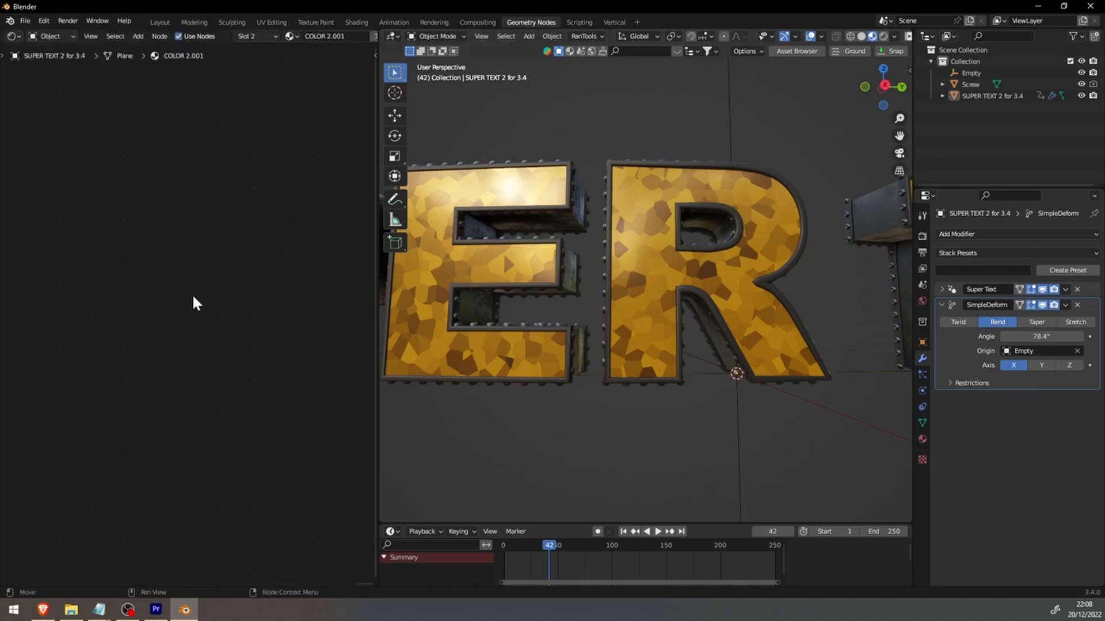
pyautogui.click(291, 36)
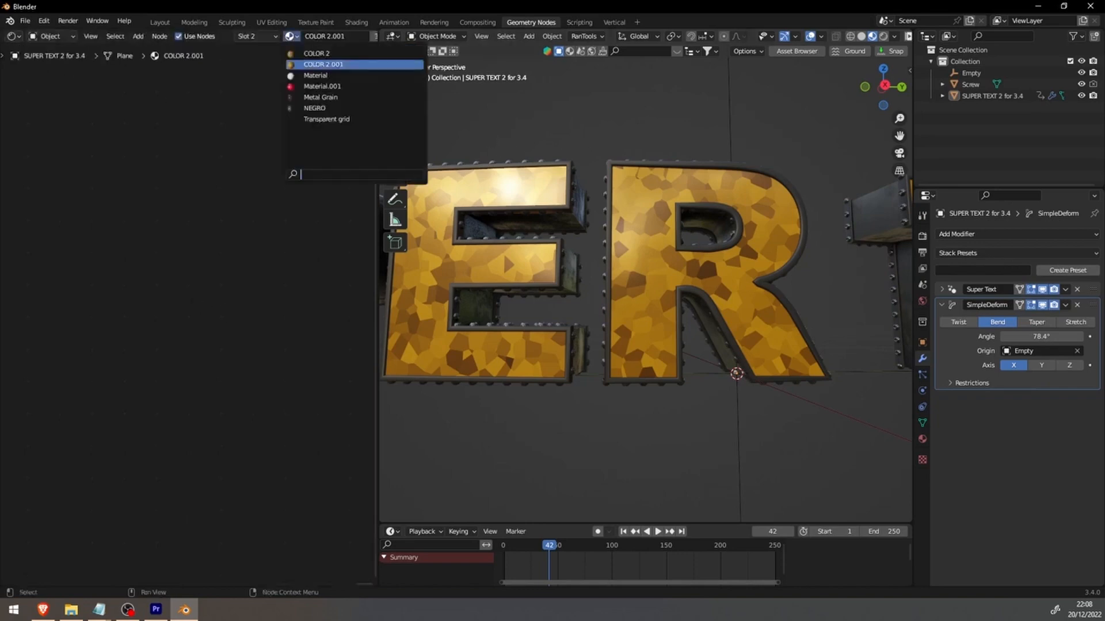
pyautogui.click(320, 65)
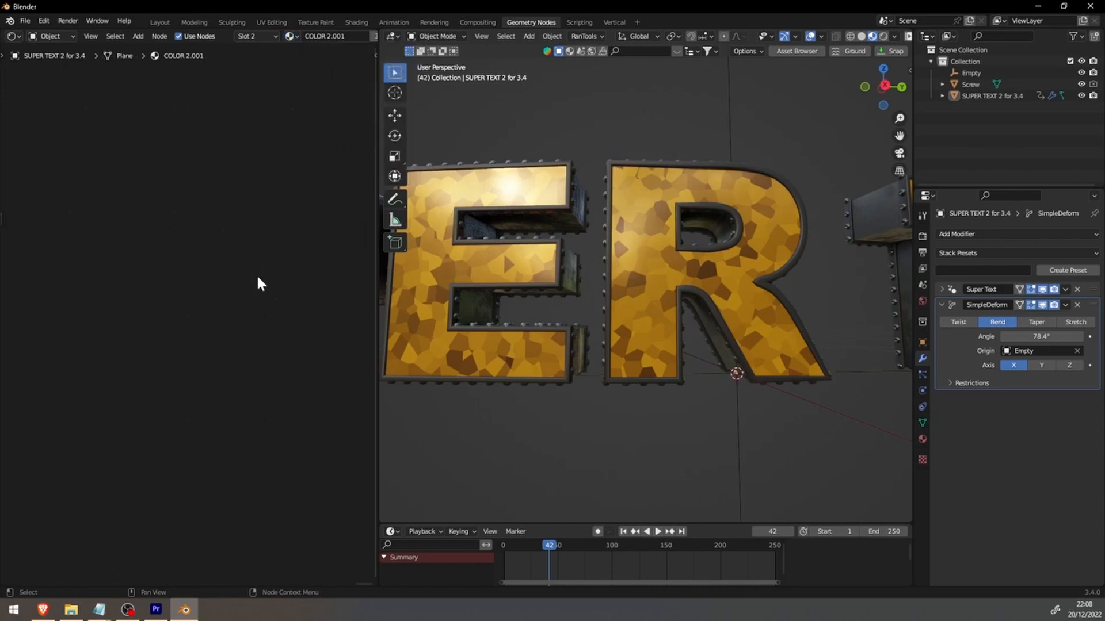
pyautogui.press('Home')
pyautogui.scroll(4, 106, 269)
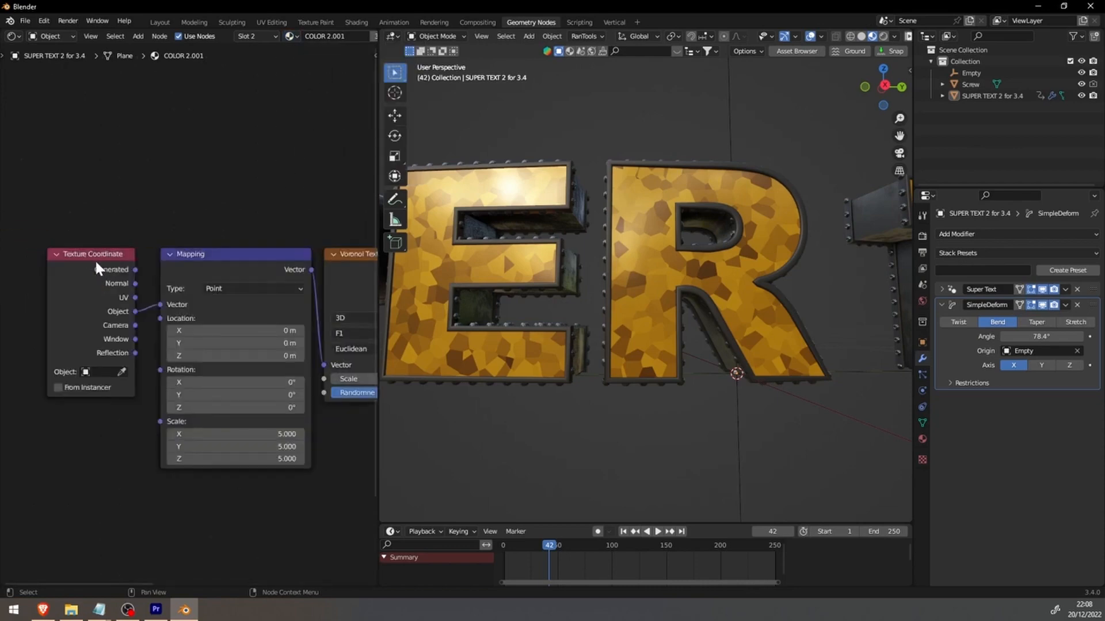
# - Replace the Texture Coordinate node with an Attribute node and connect its Vector output to the Mapping node's Vector input
pyautogui.click(96, 268)
pyautogui.press('x')
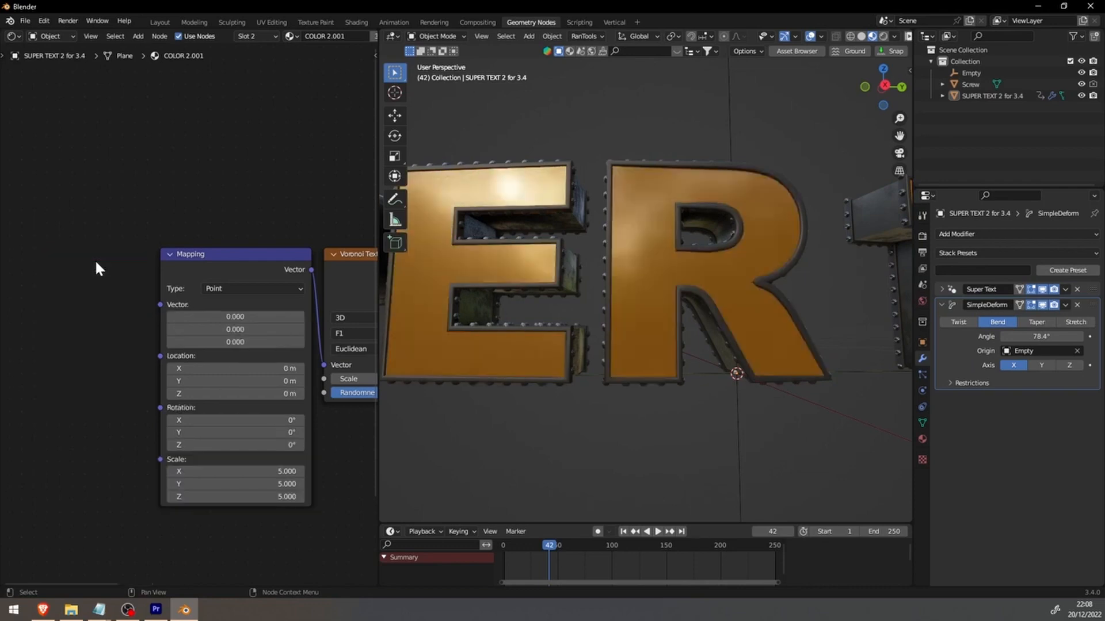
pyautogui.hotkey('shift', 'a')
pyautogui.write('satt')
pyautogui.press('Return')
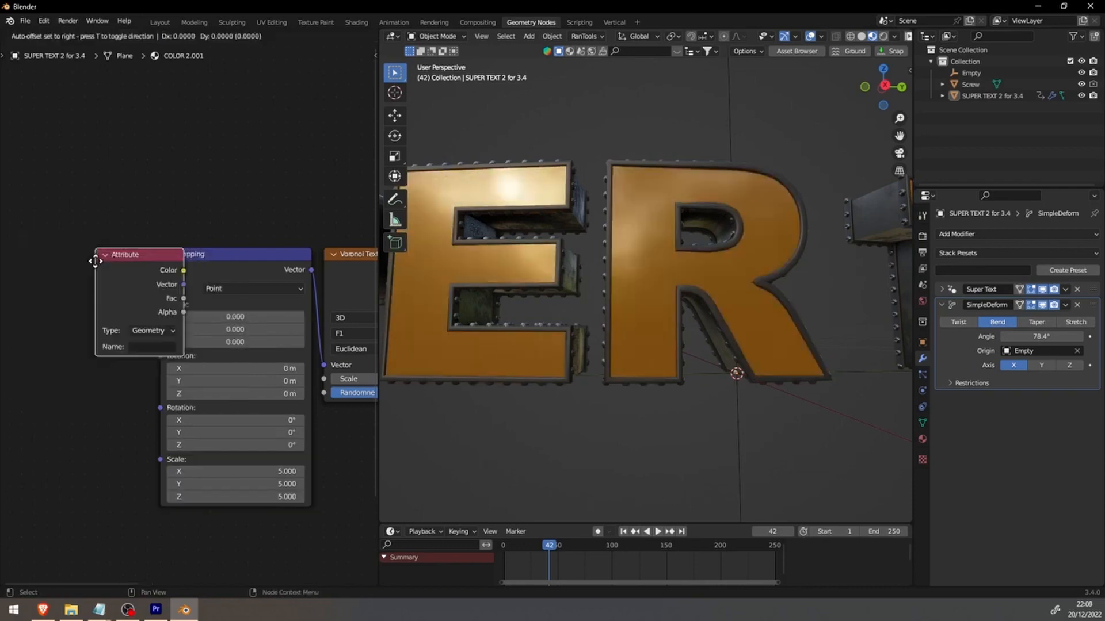
pyautogui.click(47, 298)
pyautogui.moveTo(134, 319); pyautogui.dragTo(150, 322)
# - Set the Attribute node's name to xyz
pyautogui.click(101, 381)
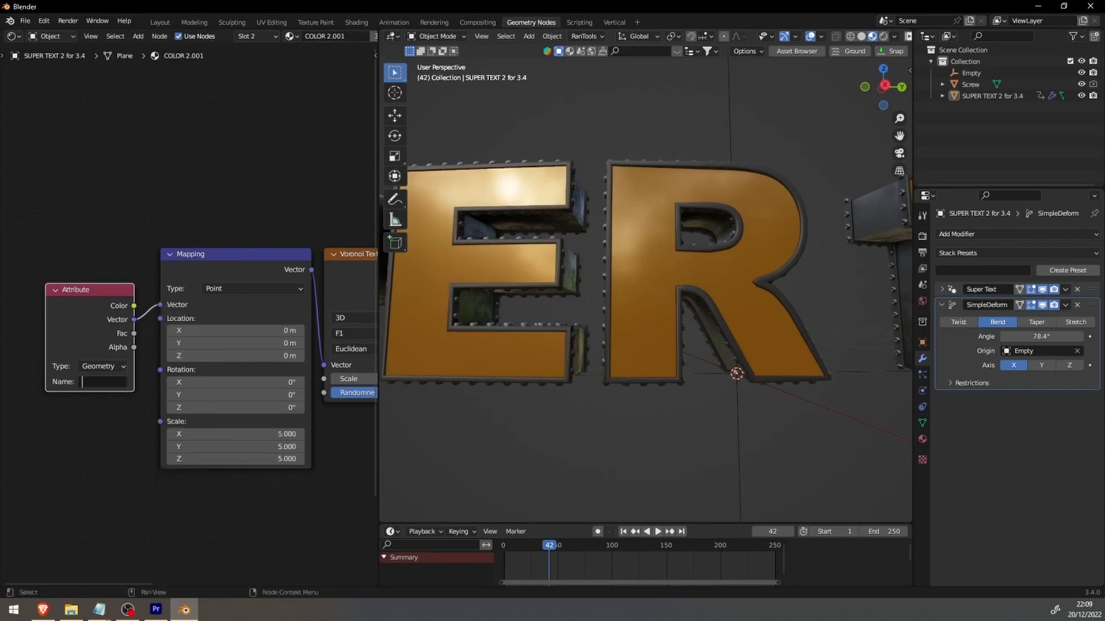
pyautogui.write('XYZ')
pyautogui.press('Return')
pyautogui.click(100, 381)
pyautogui.write('X')
pyautogui.press('Return')
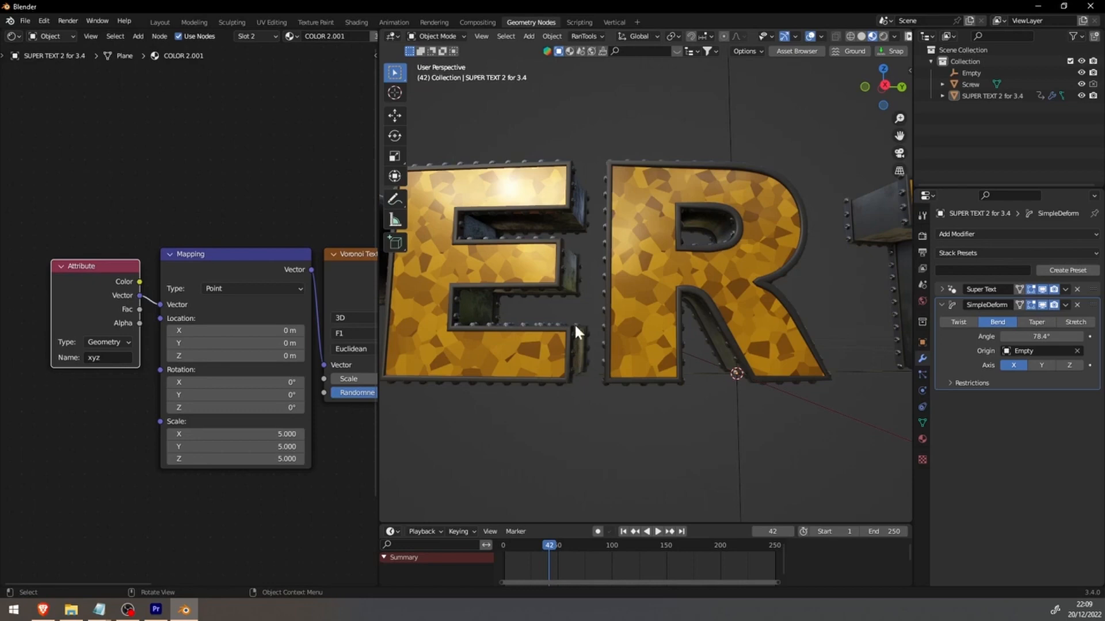
# - Replay the text animation from the first frame to check how the attribute-mapped texture follows the letters
pyautogui.hotkey('shift', 'Left')
pyautogui.press('space')
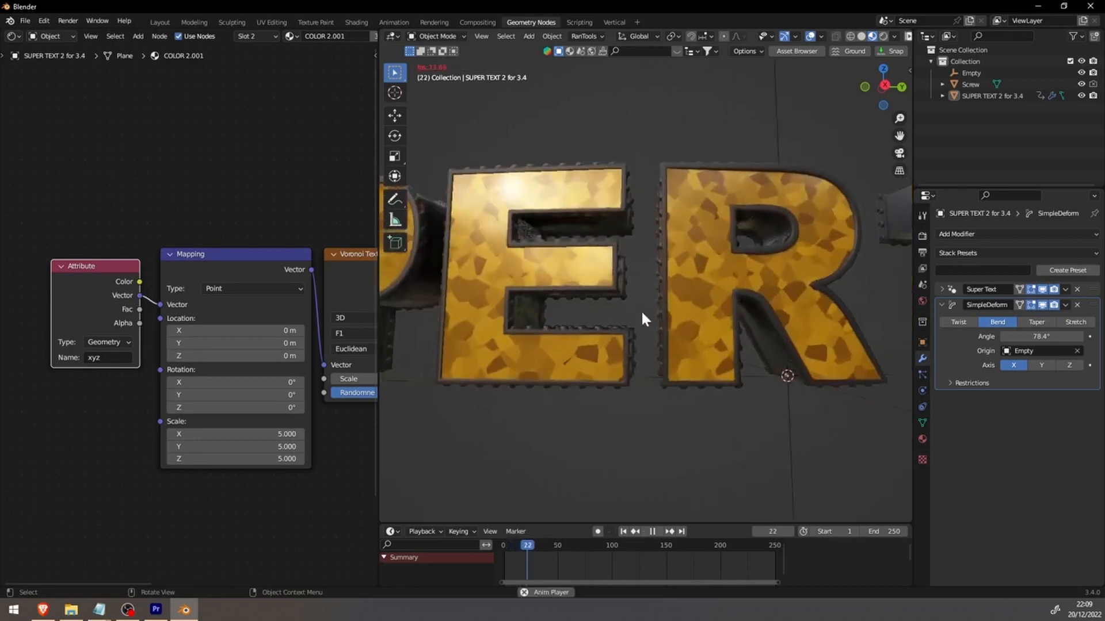
pyautogui.moveTo(523, 546); pyautogui.dragTo(506, 544)
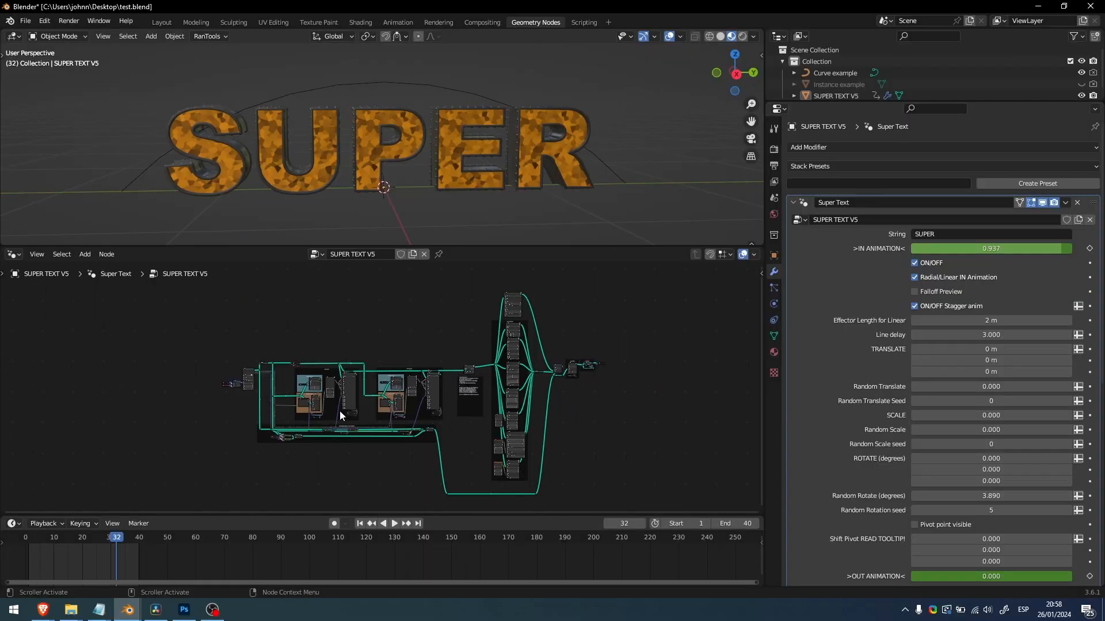
# - Browse the font files available to the String to Curves node without loading one
pyautogui.scroll(10, 205, 379)
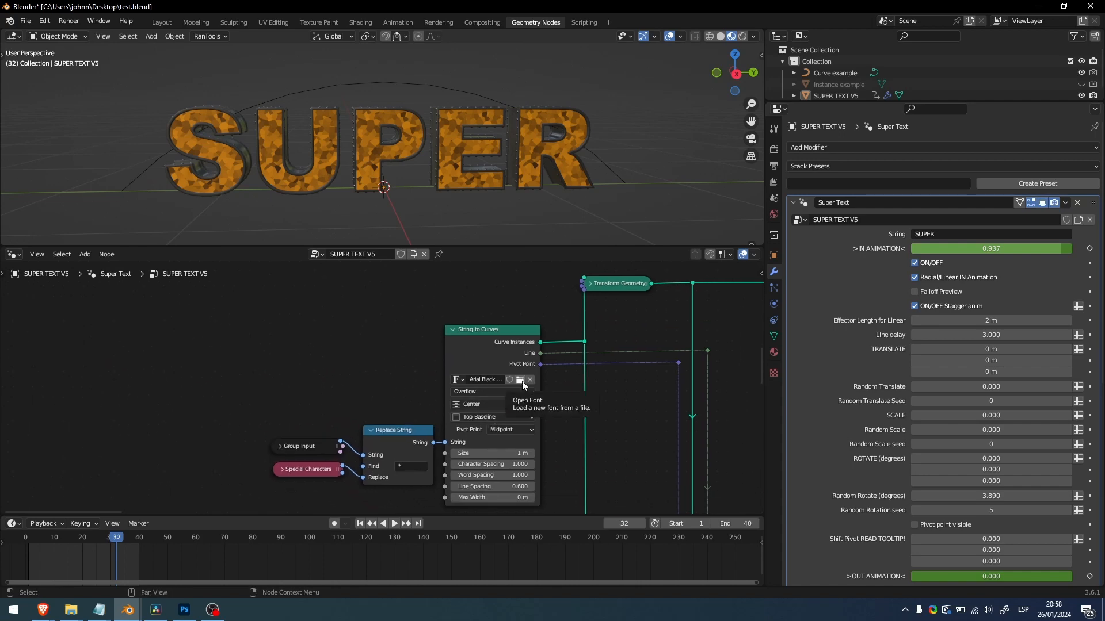
pyautogui.click(523, 380)
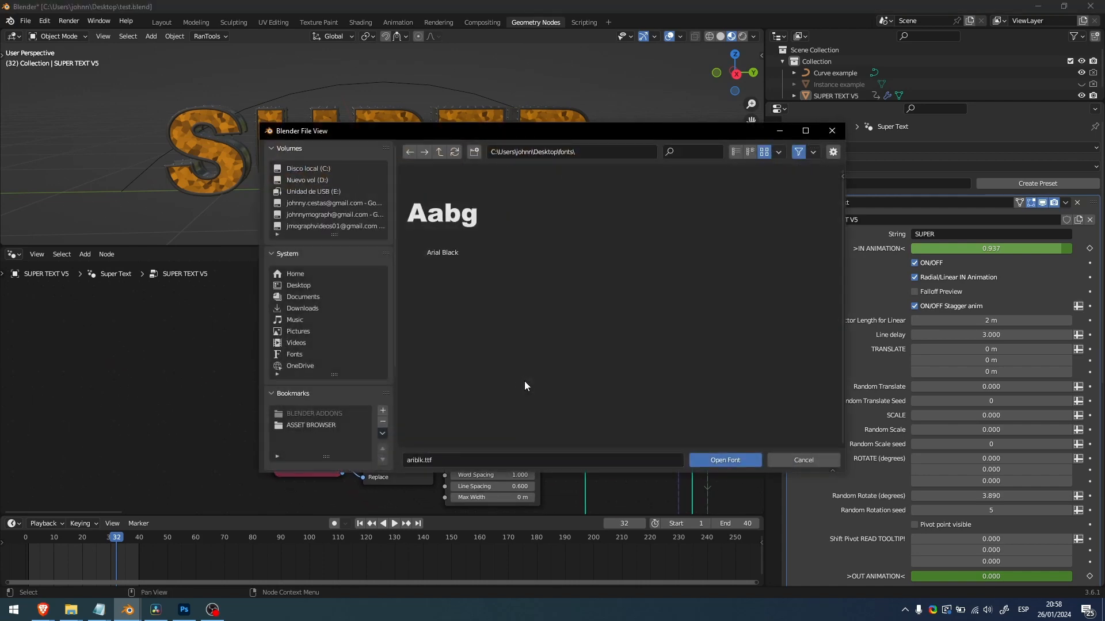
pyautogui.press('Escape')
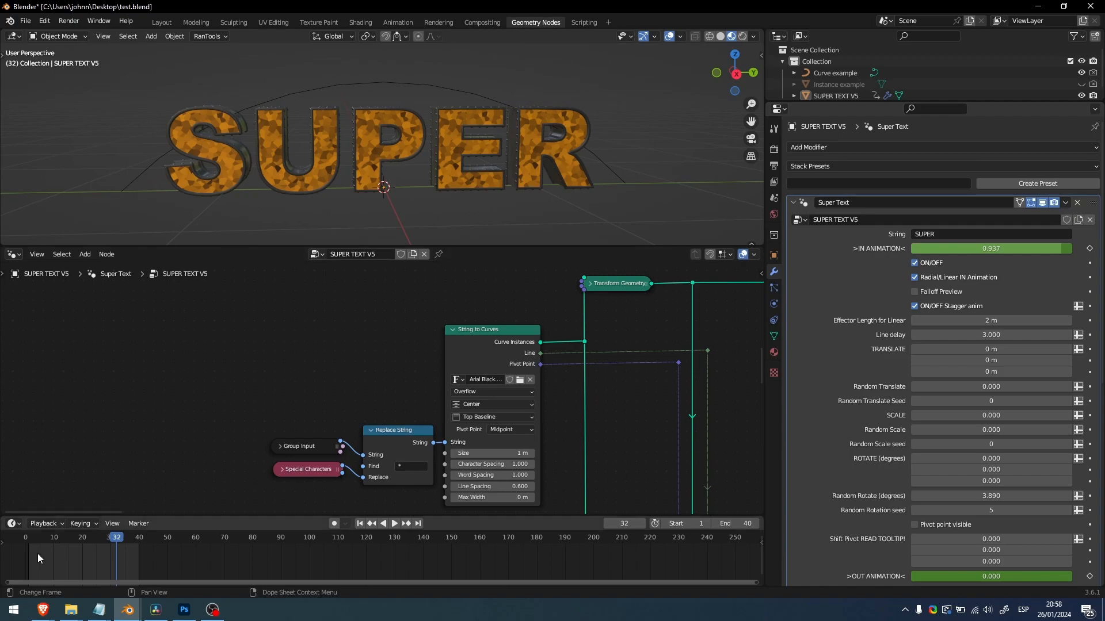
# - Switch to the Brave browser and download the Type Icons font from dafont.com's Dingbats > Logos category
pyautogui.moveTo(46, 618)
pyautogui.click(111, 564)
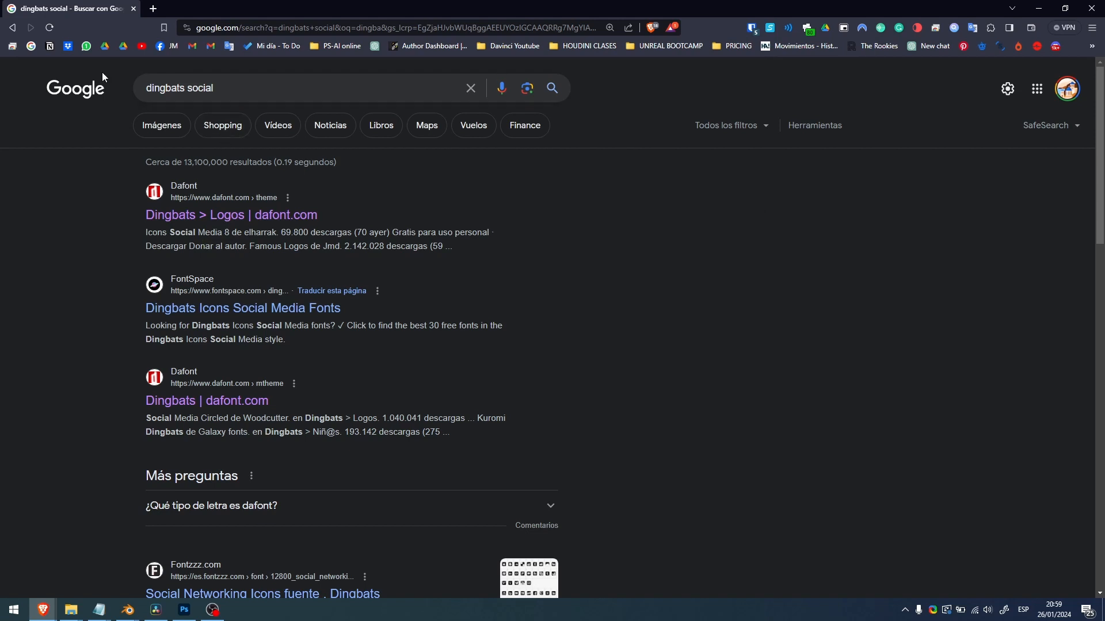
pyautogui.click(237, 218)
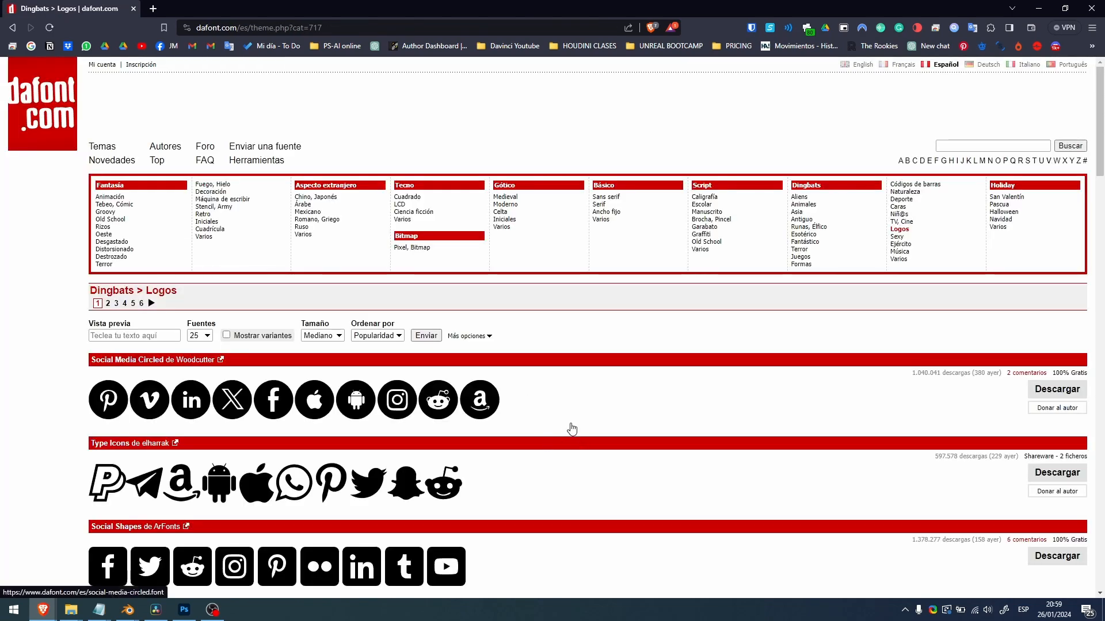
pyautogui.click(569, 471)
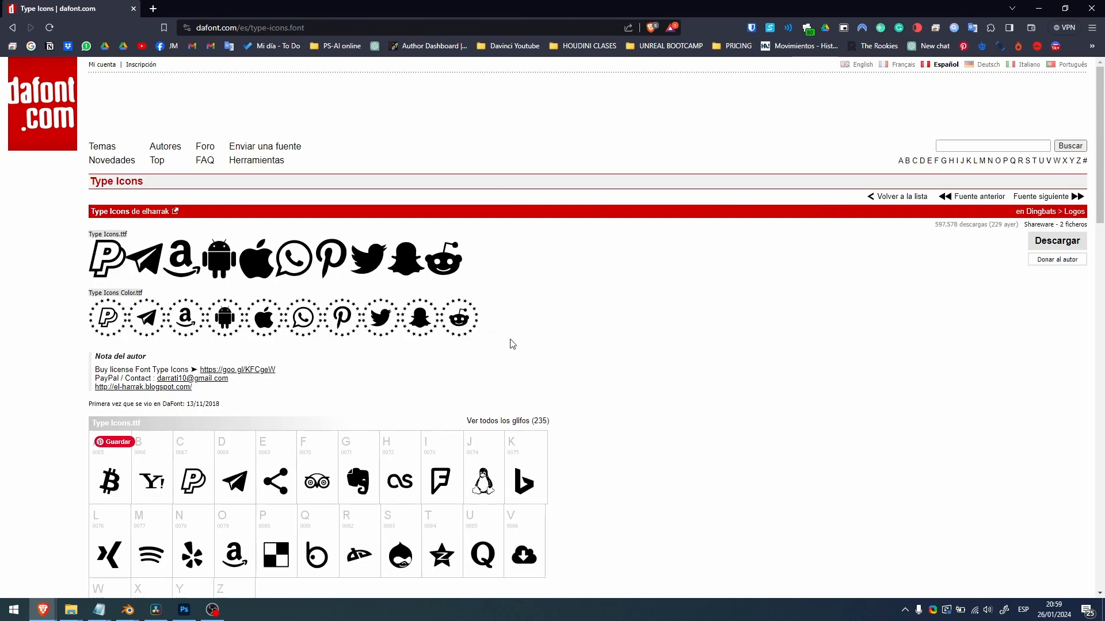
pyautogui.click(1050, 248)
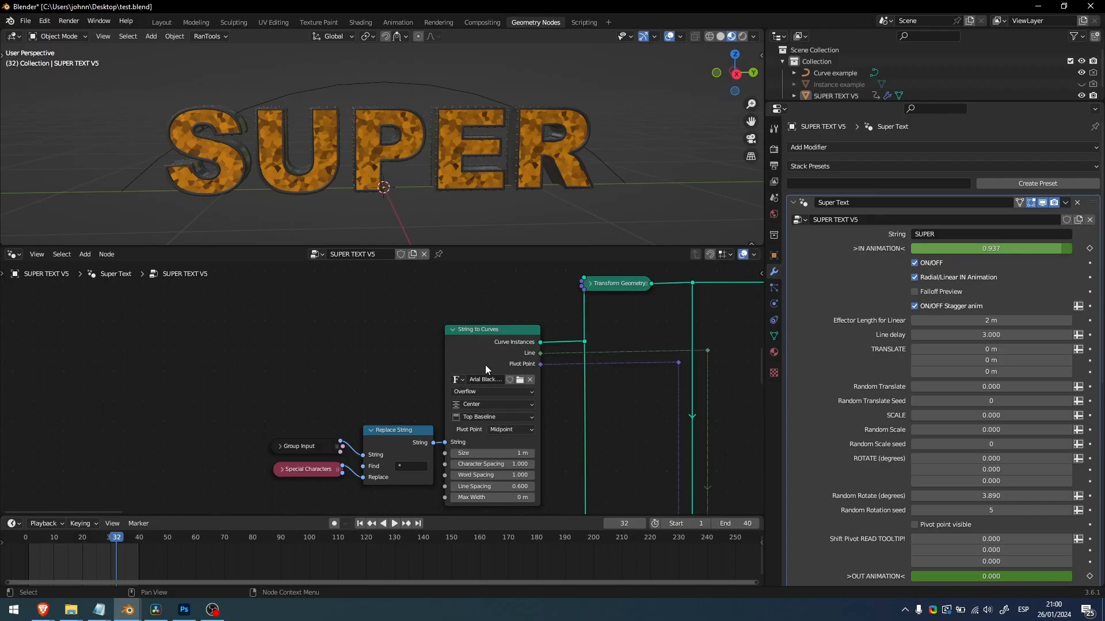
# - Load the plain Font Type Icons 2018 font from the Desktop folder into the String to Curves node
pyautogui.click(518, 379)
pyautogui.click(311, 286)
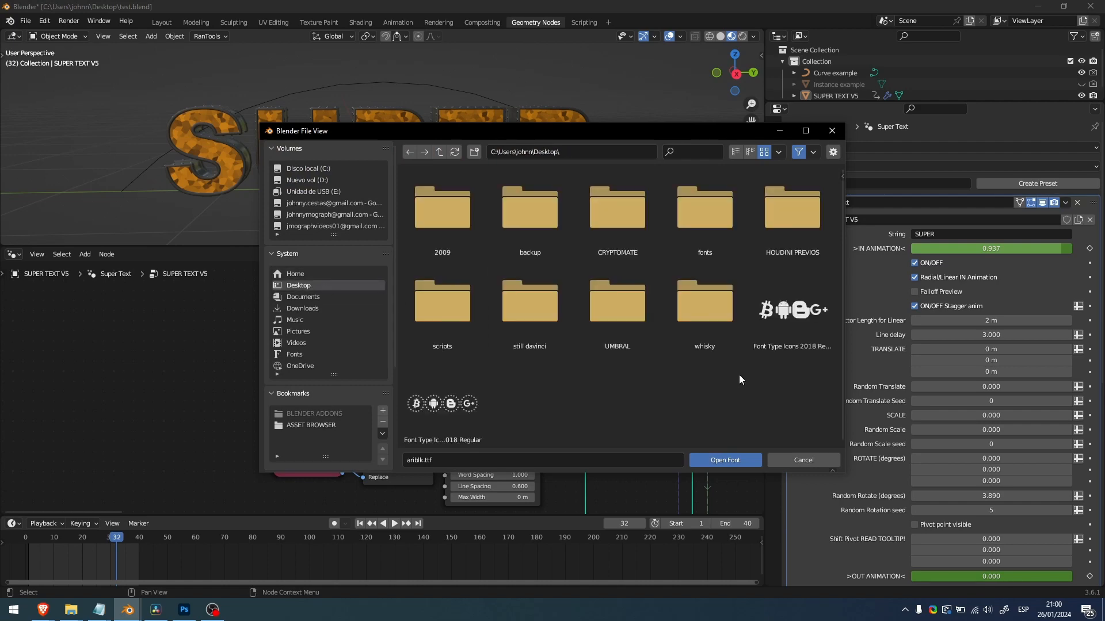
pyautogui.click(778, 315)
pyautogui.click(742, 460)
# - Play the animation to preview the icon glyphs in the 3D view
pyautogui.scroll(-2, 504, 174)
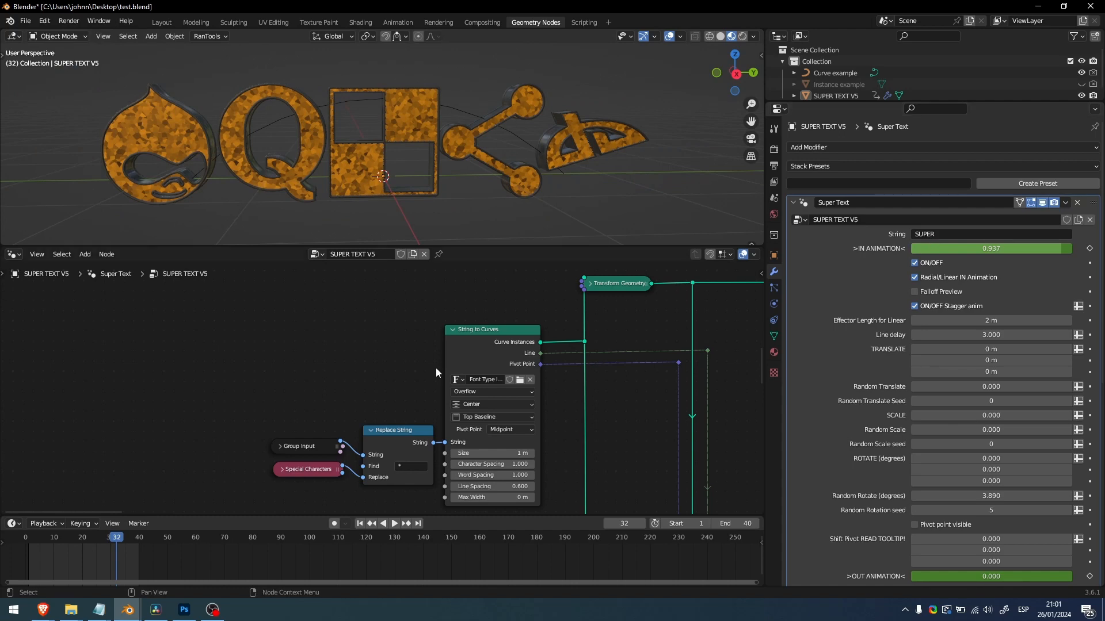
pyautogui.scroll(-6, 494, 382)
pyautogui.scroll(-3, 487, 380)
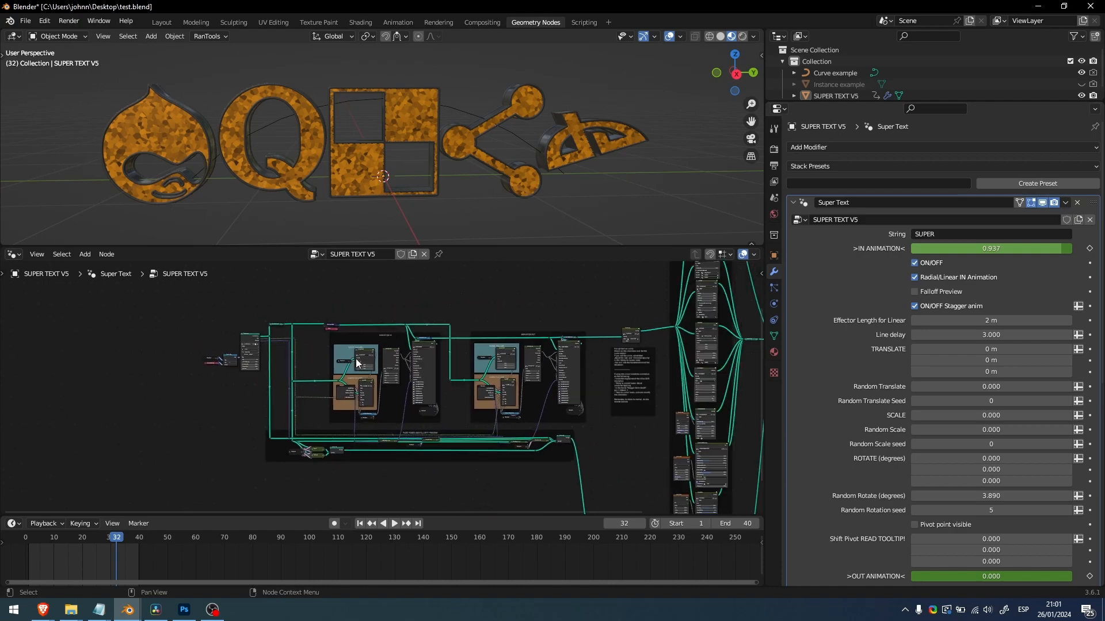
pyautogui.press('space')
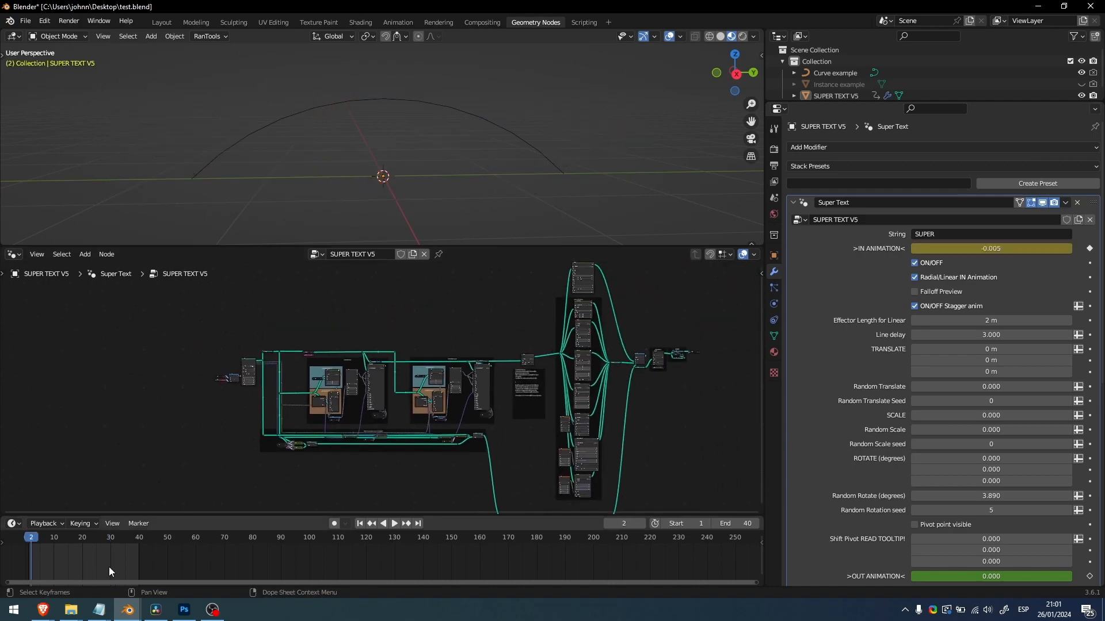
# - Switch to the Brave browser and examine the Type Icons glyph chart for the letters that produce each social media icon
pyautogui.hotkey('alt', 'Tab')
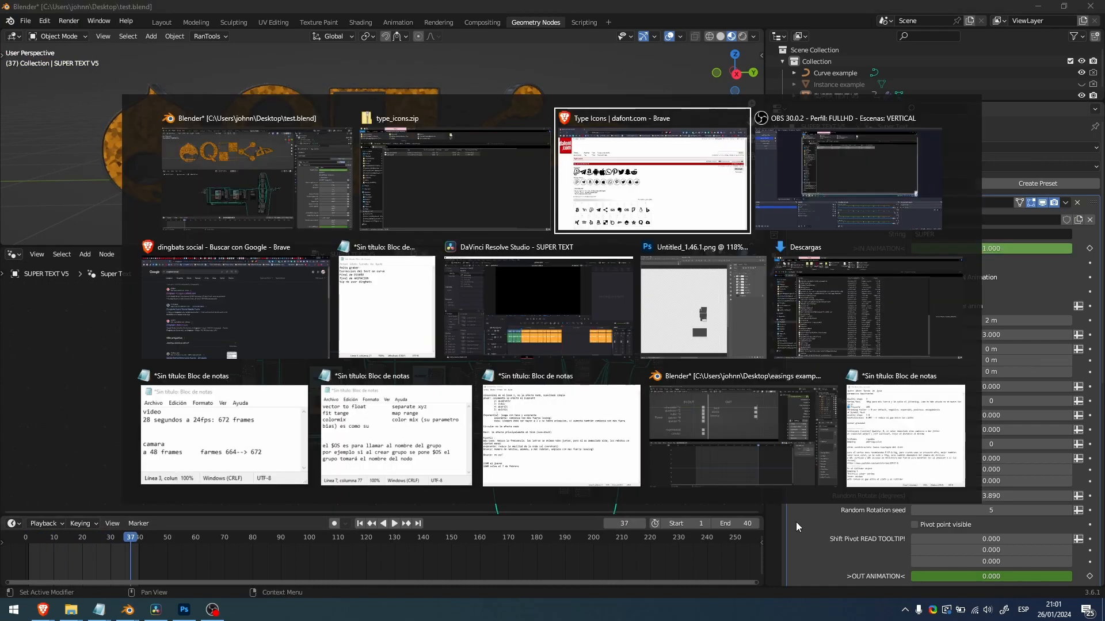
pyautogui.scroll(-3, 374, 388)
pyautogui.scroll(-4, 374, 387)
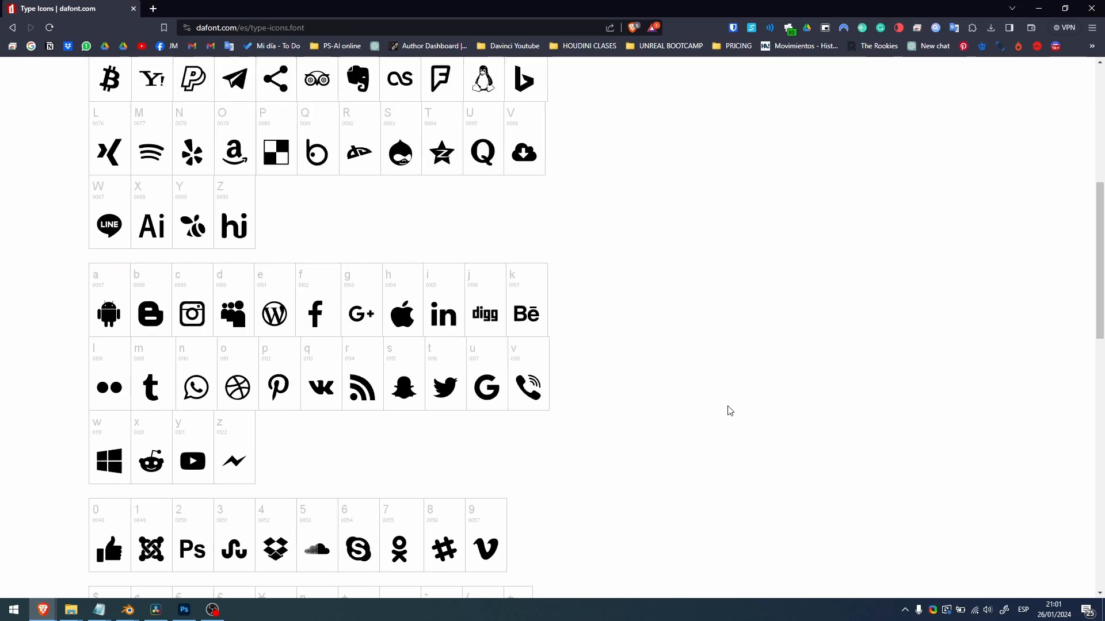
pyautogui.scroll(2, 707, 338)
pyautogui.scroll(-1, 242, 261)
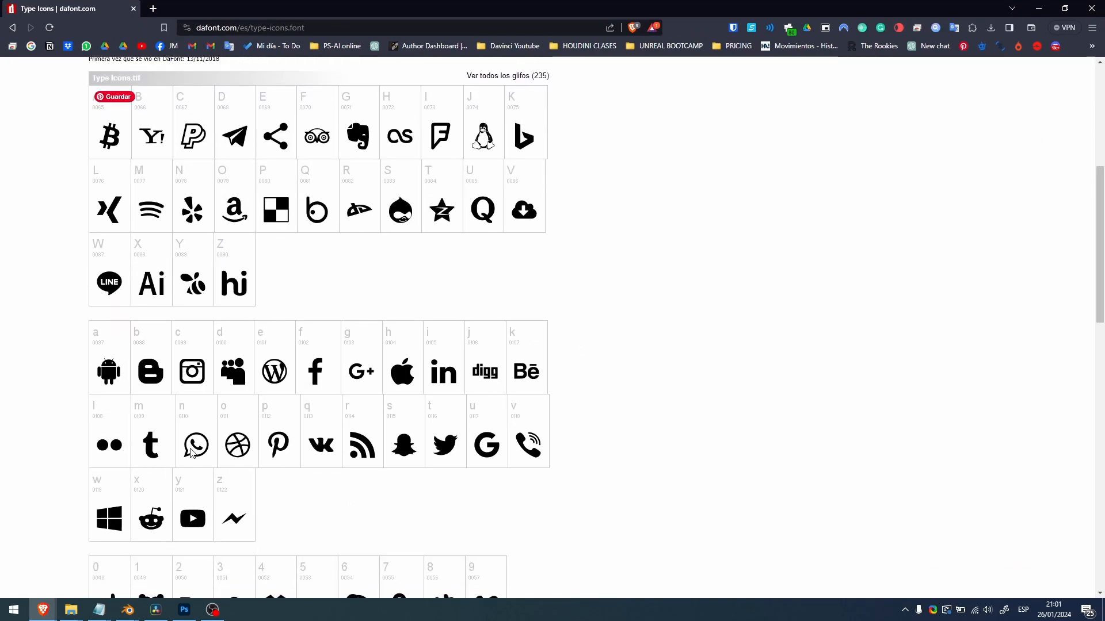
# - Switch to Blender and set the Super Text modifier's String to fnsy
pyautogui.hotkey('alt', 'Tab')
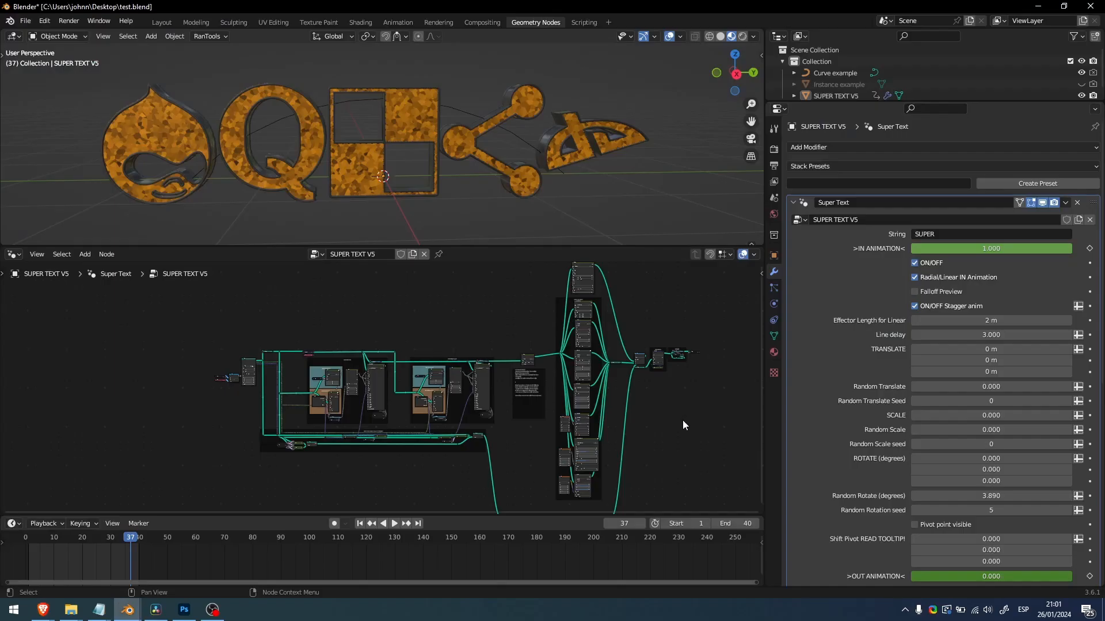
pyautogui.click(944, 234)
pyautogui.write('C')
pyautogui.press('Return')
pyautogui.moveTo(442, 184); pyautogui.dragTo(497, 164, button='middle')
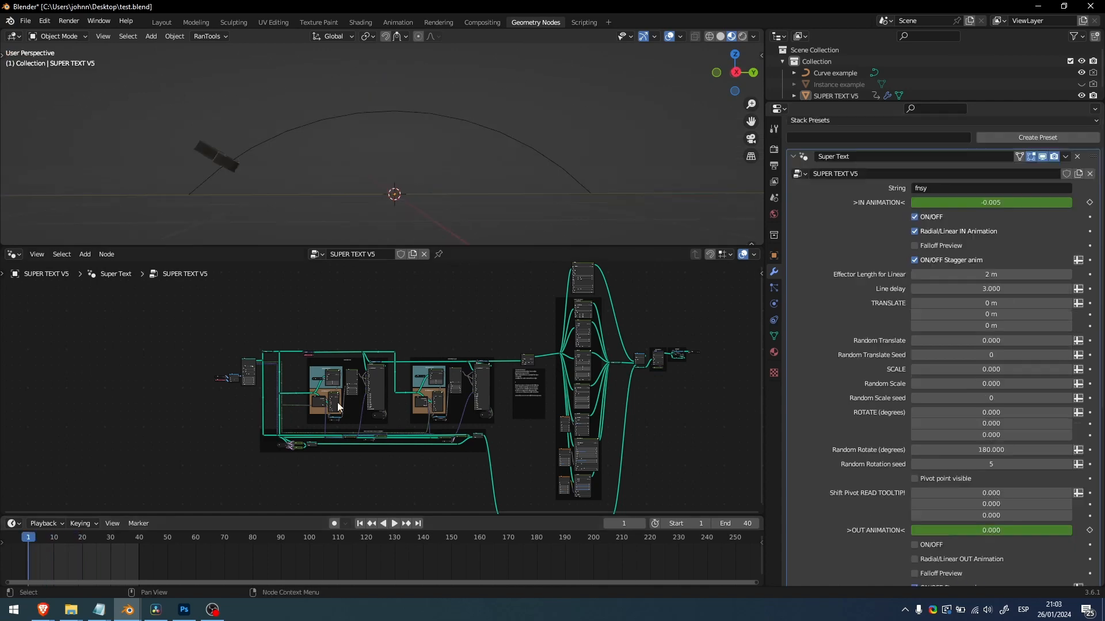